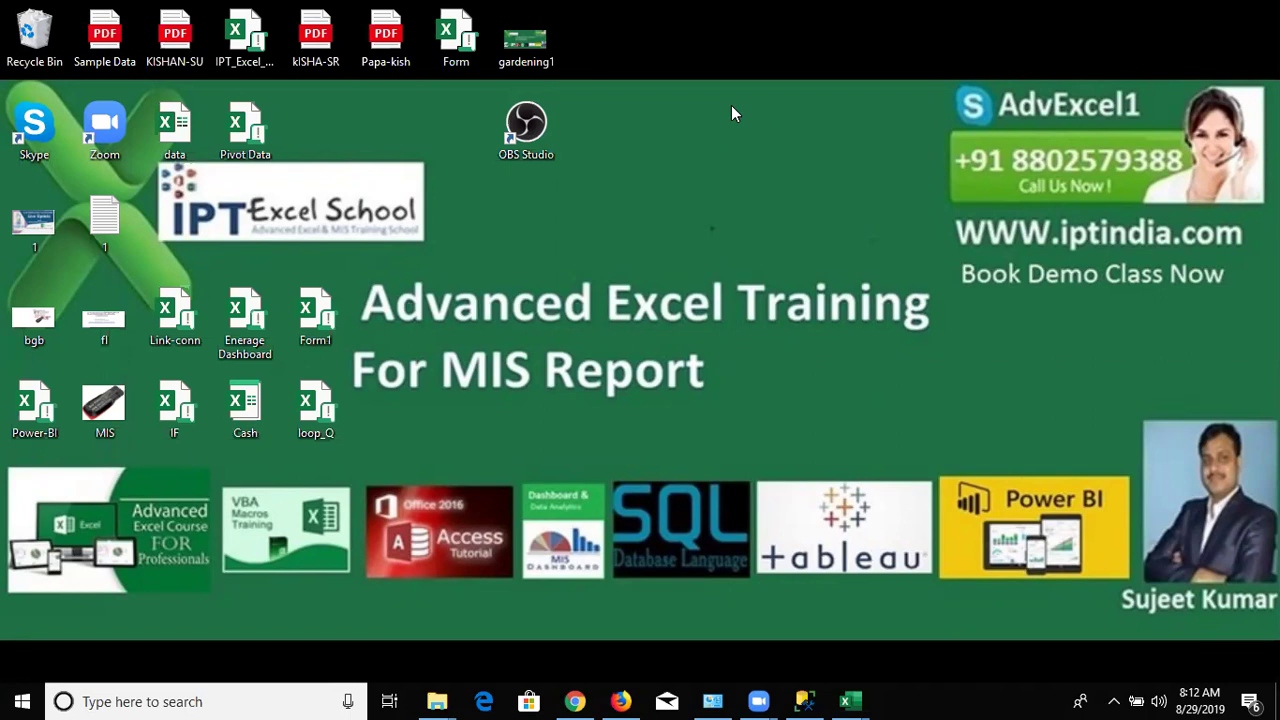
# Browse the Name and Sales lists on VLookup (2) and select the repeated rows 14–20
pyautogui.hotkey('alt', 'Tab')
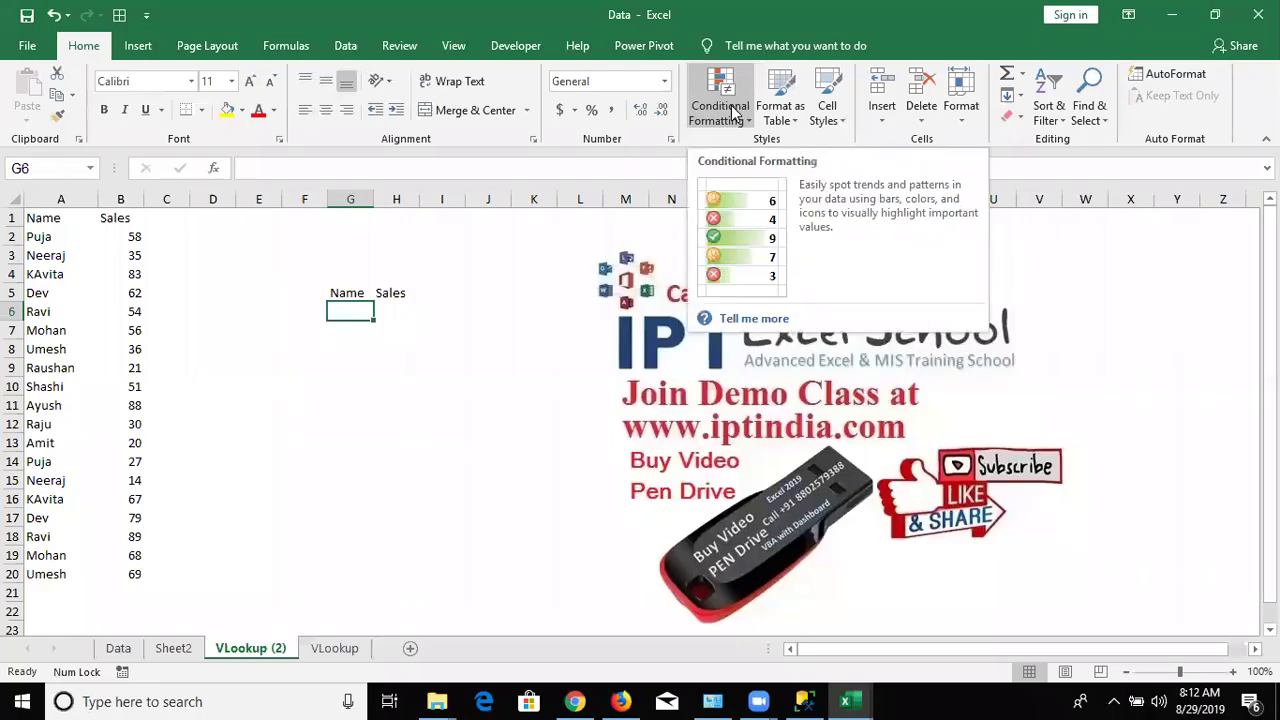
pyautogui.press('Left')
pyautogui.press('Left')
pyautogui.press('Left')
pyautogui.press('Left')
pyautogui.press('Left')
pyautogui.press('Left')
pyautogui.hotkey('ctrl', 'Down')
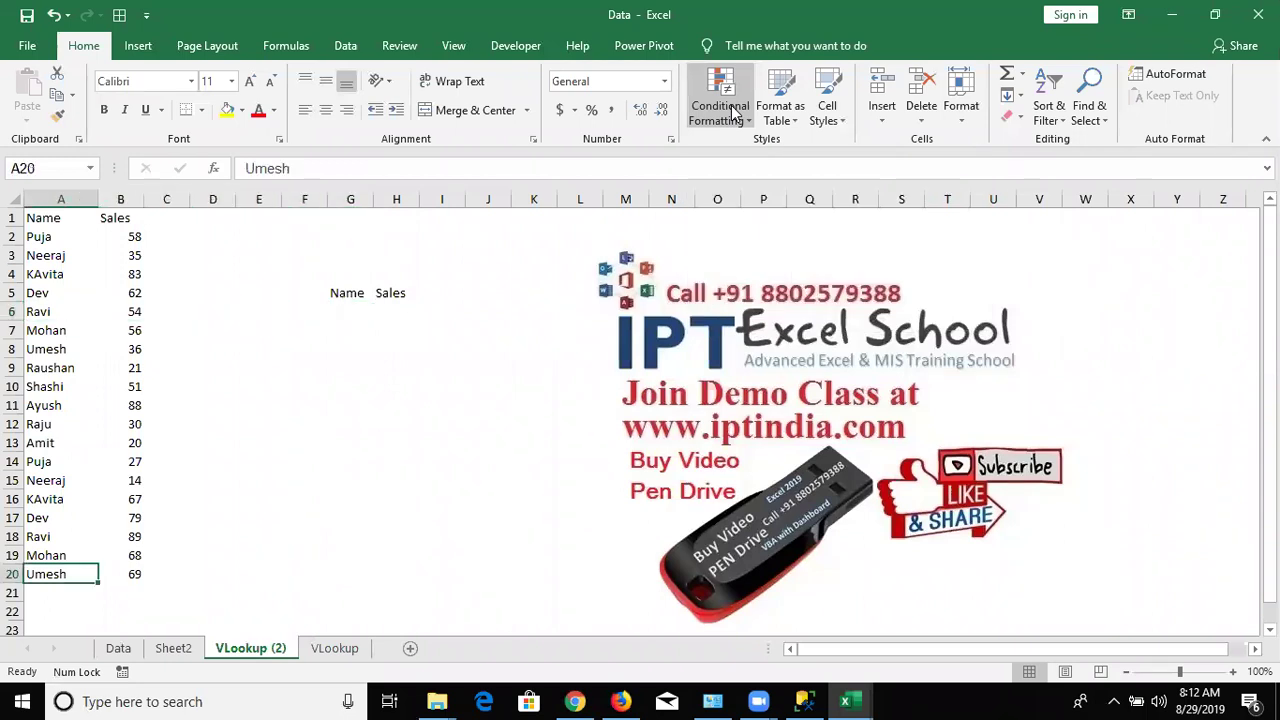
pyautogui.press('Right')
pyautogui.hotkey('ctrl', 'Up')
pyautogui.press('Down')
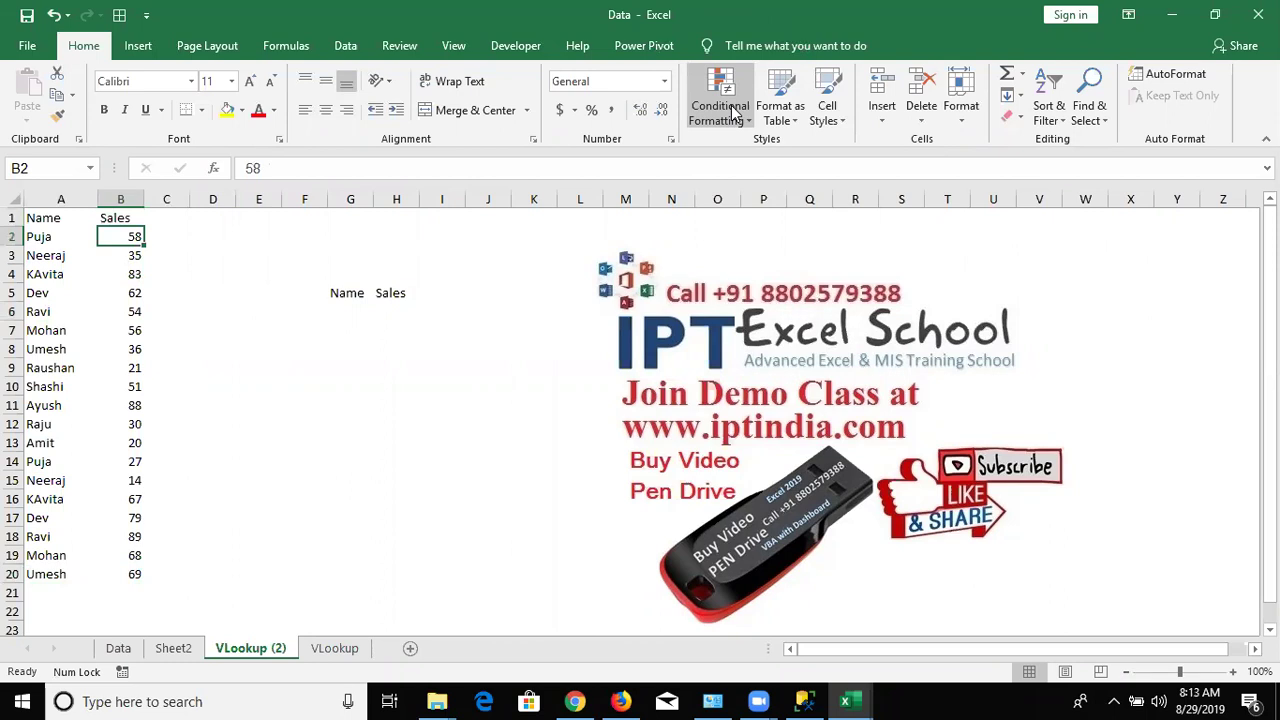
pyautogui.press('Left')
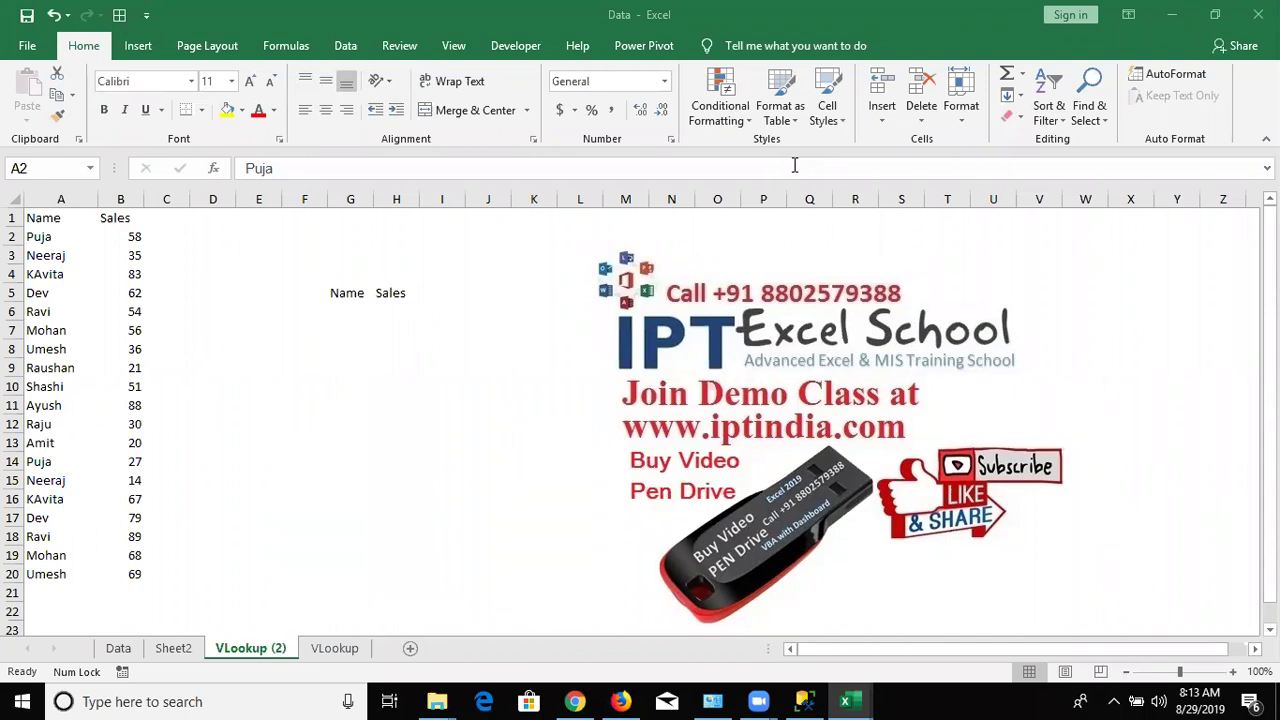
pyautogui.click(346, 310)
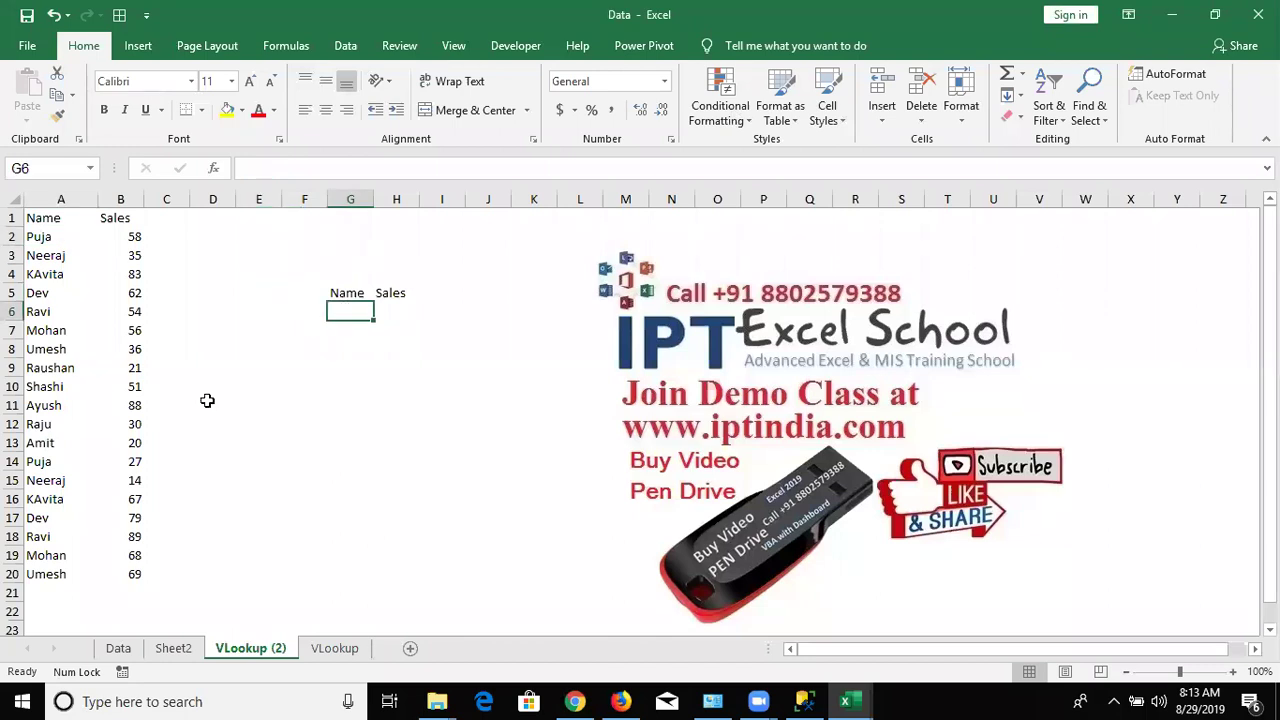
pyautogui.moveTo(12, 470); pyautogui.dragTo(10, 592)
# Clear the repeated rows 14–21 and enter Puja in G6
pyautogui.press('Delete')
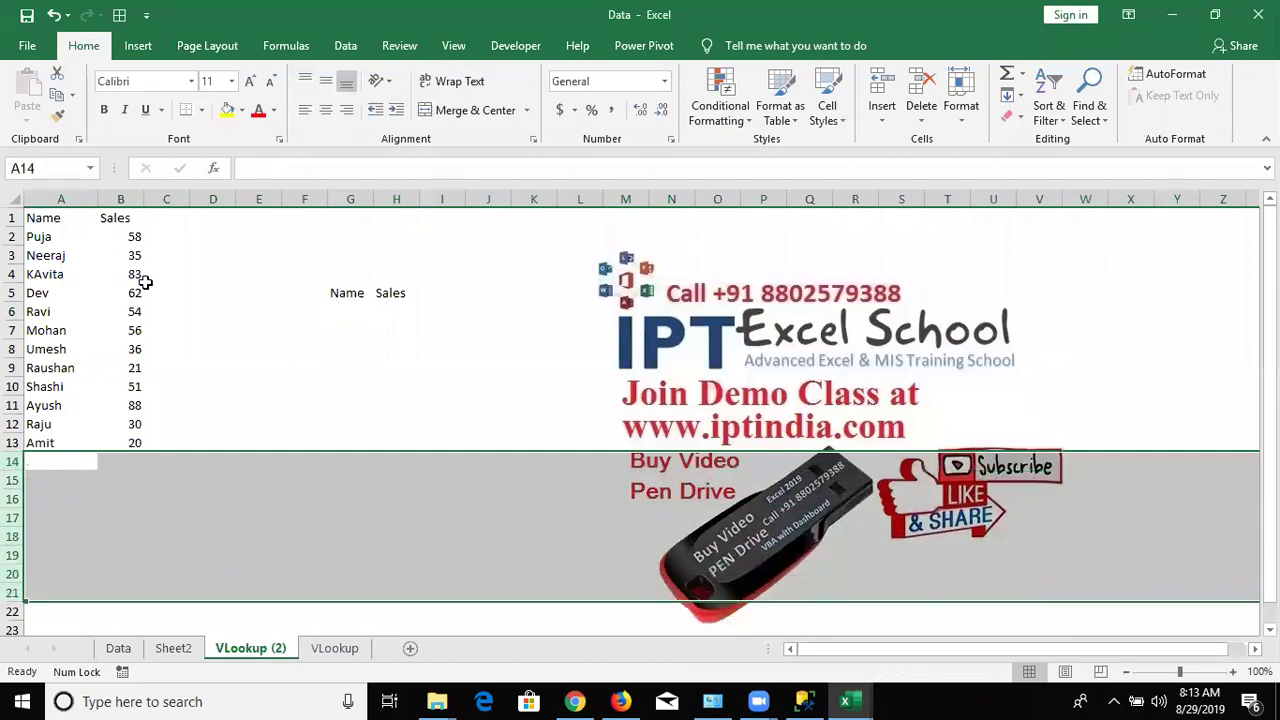
pyautogui.click(367, 316)
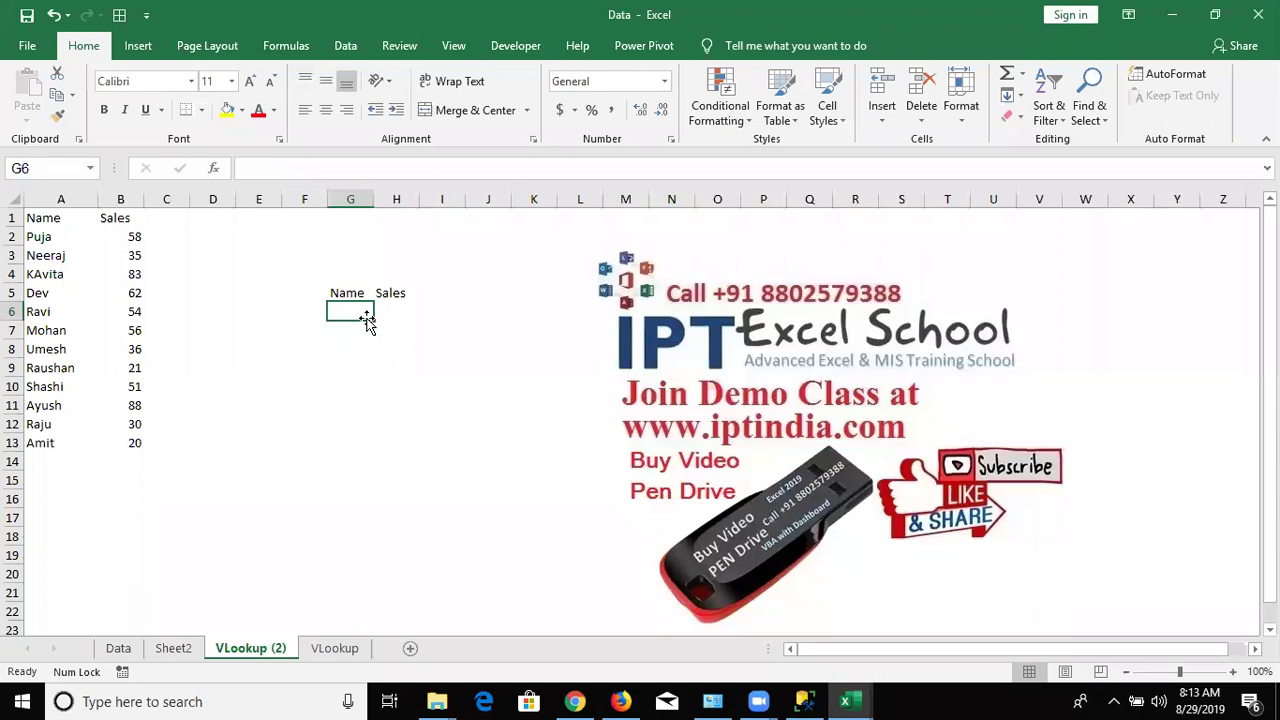
pyautogui.write('Puja')
pyautogui.press('Tab')
# Enter =VLOOKUP(G6,A:B,2,0) in H6 to return Puja's sales of 58
pyautogui.write('=')
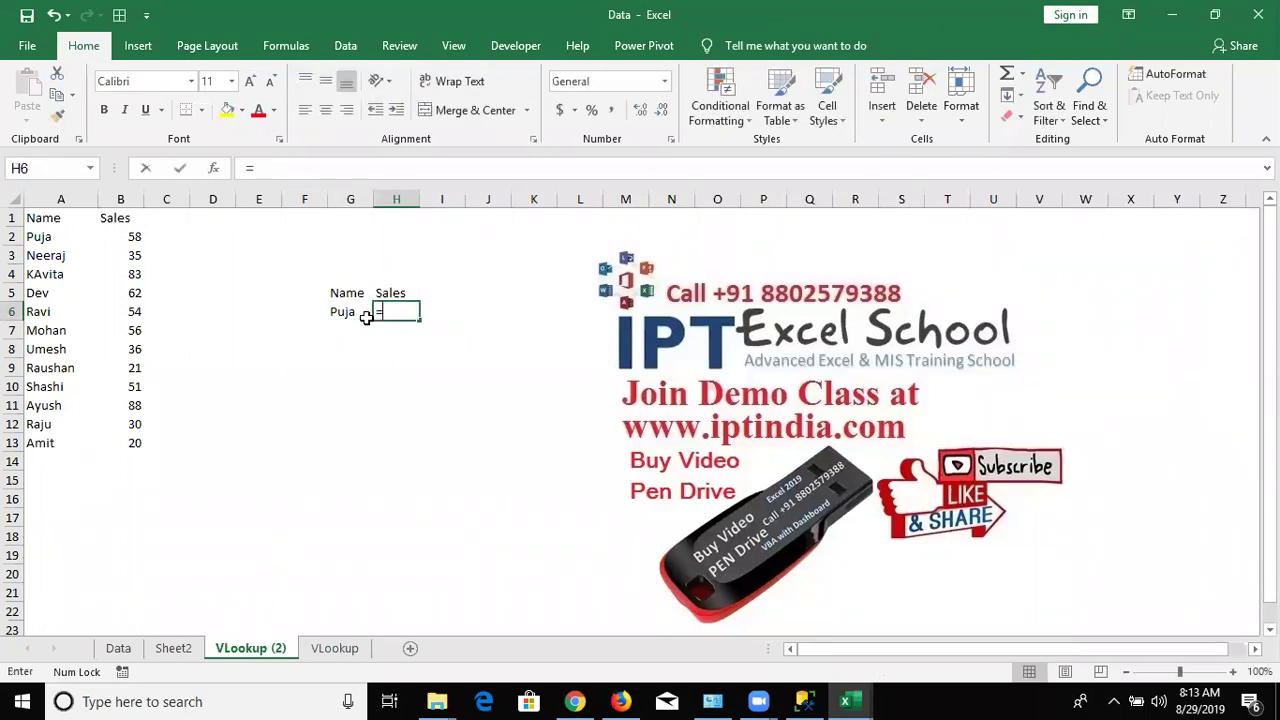
pyautogui.write('vl')
pyautogui.press('Tab')
pyautogui.click(367, 316)
pyautogui.write(',')
pyautogui.press('Left')
pyautogui.press('Left')
pyautogui.press('Left')
pyautogui.press('Left')
pyautogui.press('Left')
pyautogui.press('Left')
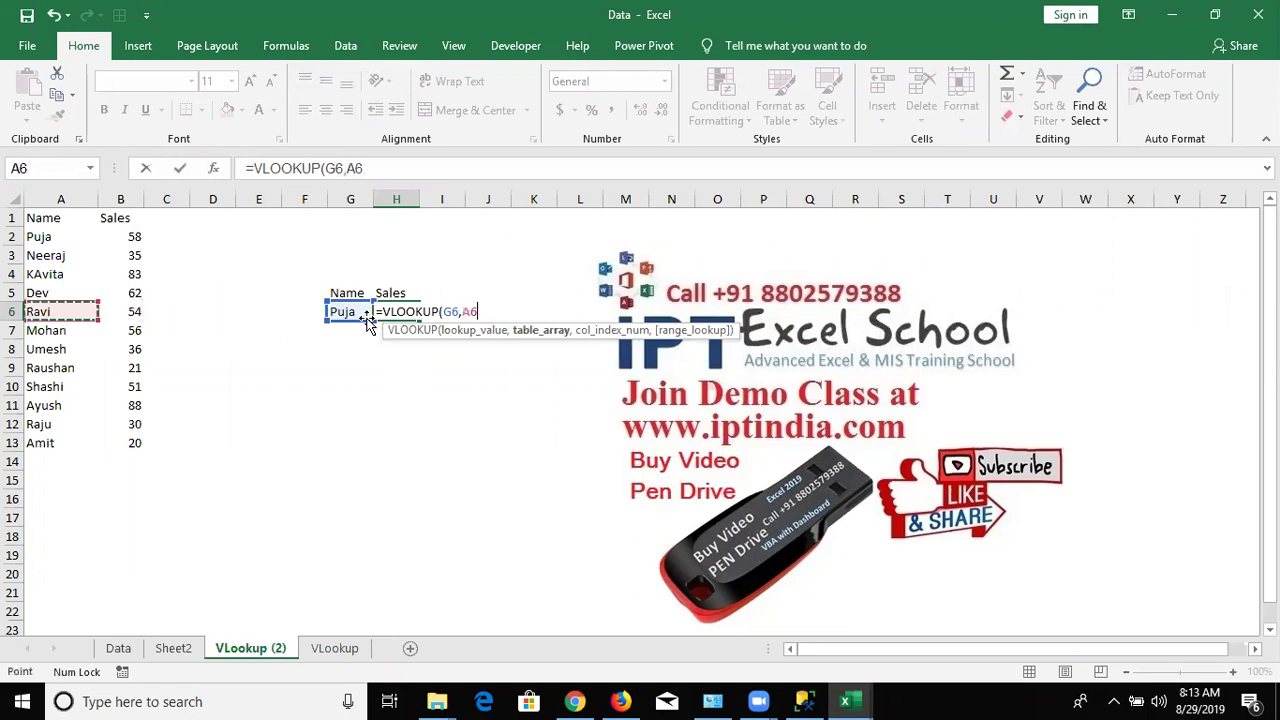
pyautogui.hotkey('ctrl', 'space')
pyautogui.hotkey('shift', 'Right')
pyautogui.write(',')
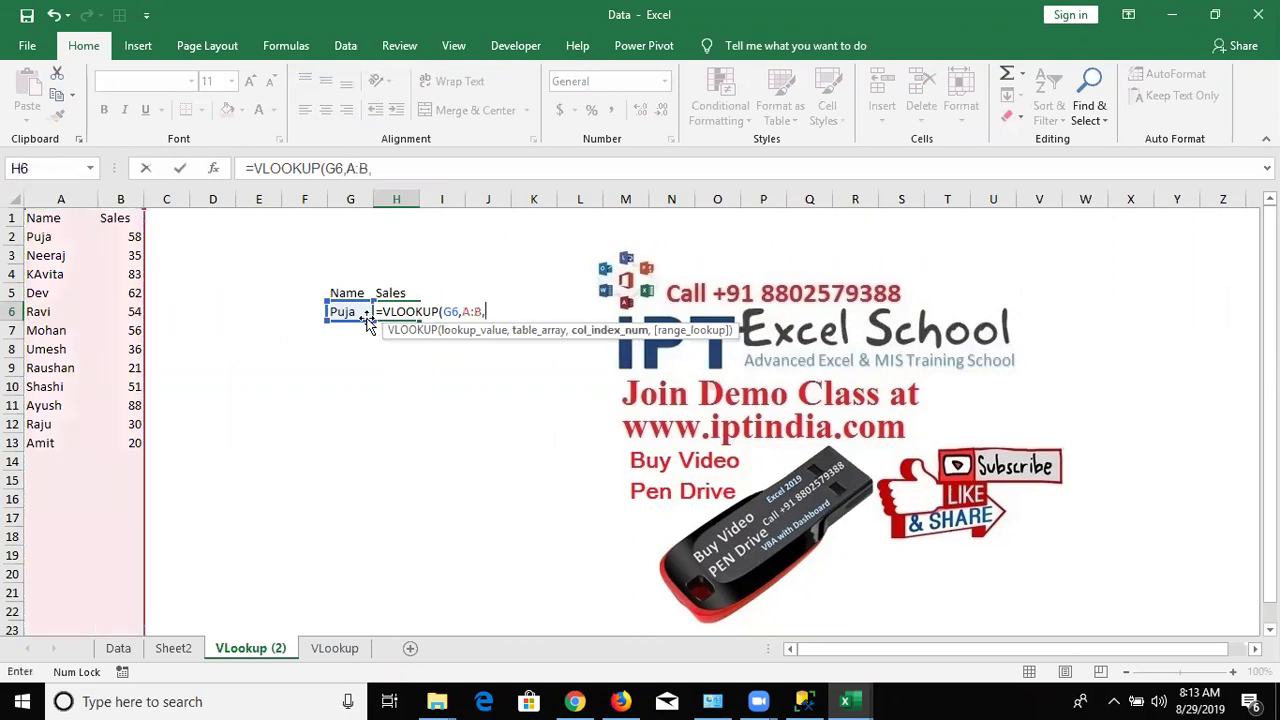
pyautogui.write('2,0')
pyautogui.press('Return')
# Delete the stray bracket accidentally entered in G7
pyautogui.write(')')
pyautogui.press('Return')
pyautogui.press('Up')
pyautogui.press('Delete')
pyautogui.press('Up')
pyautogui.press('Right')
# Return to Puja's name in A2 and begin editing it
pyautogui.press('Left')
pyautogui.press('Left')
pyautogui.press('Left')
pyautogui.press('Left')
pyautogui.press('Left')
pyautogui.press('Left')
pyautogui.hotkey('ctrl', 'Up')
pyautogui.press('Right')
pyautogui.press('Down')
pyautogui.press('Left')
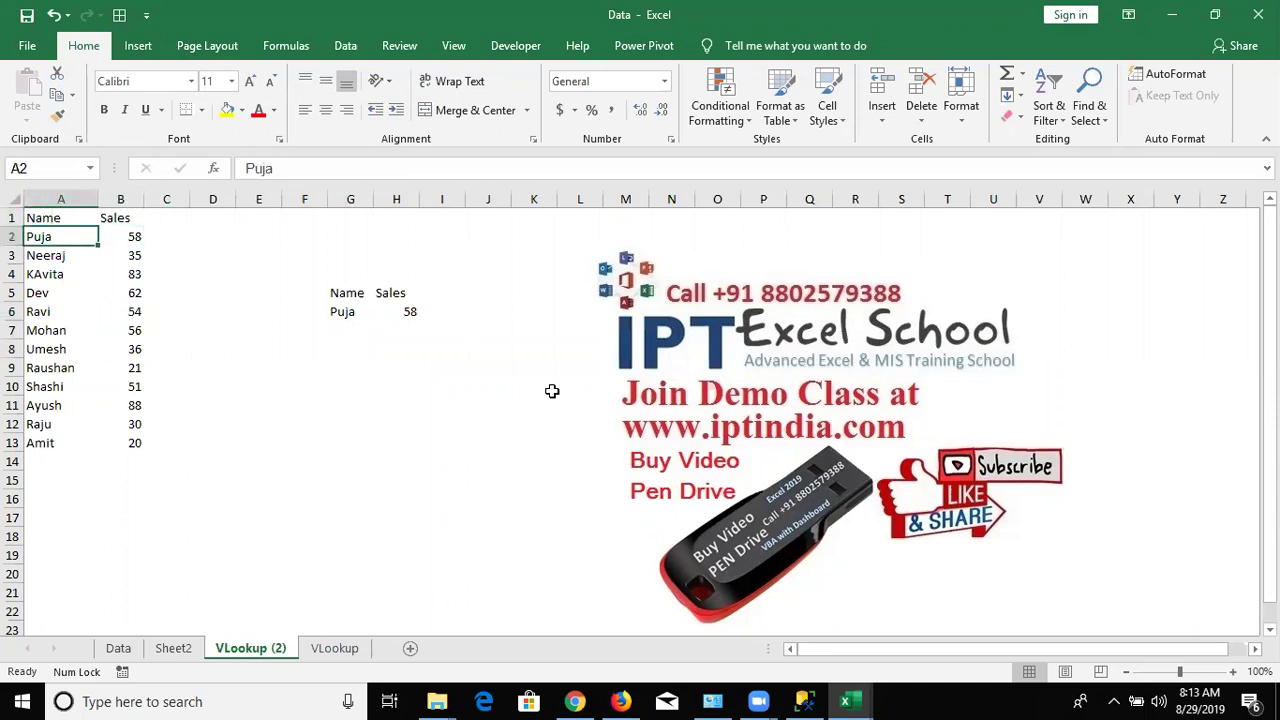
pyautogui.press('F2')
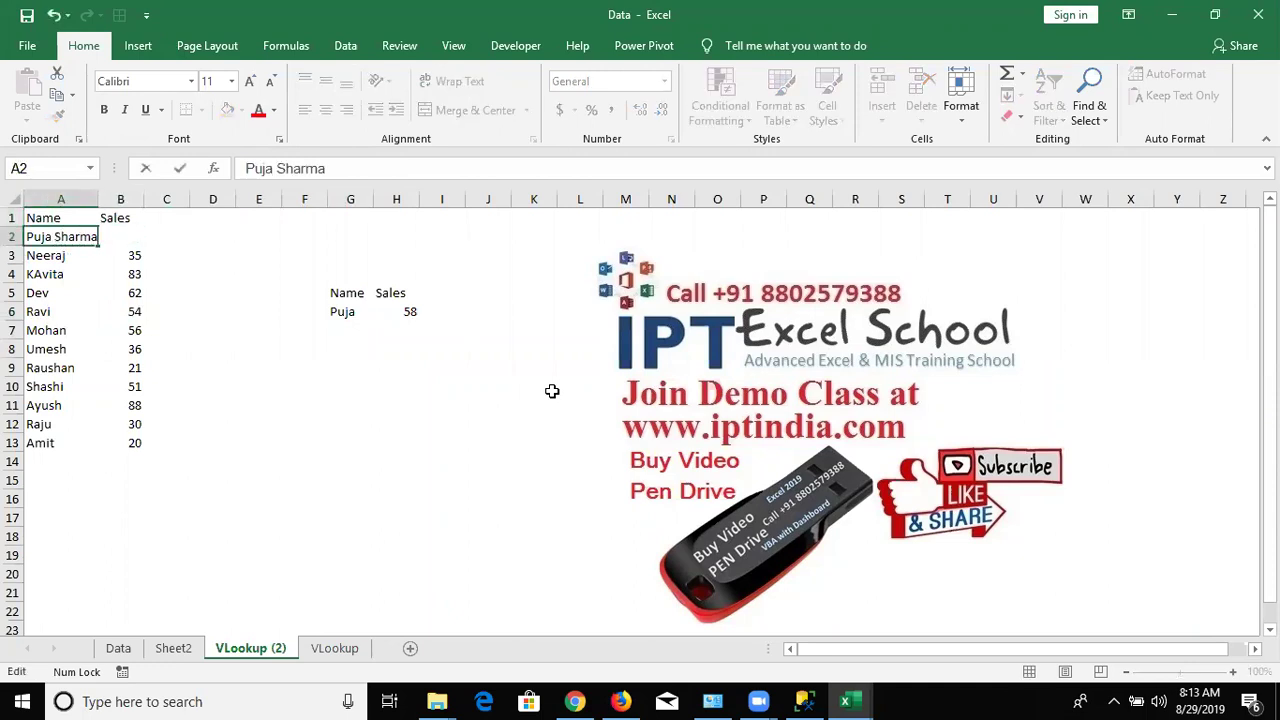
pyautogui.press('Return')
pyautogui.press('Down')
pyautogui.press('Up')
pyautogui.press('Up')
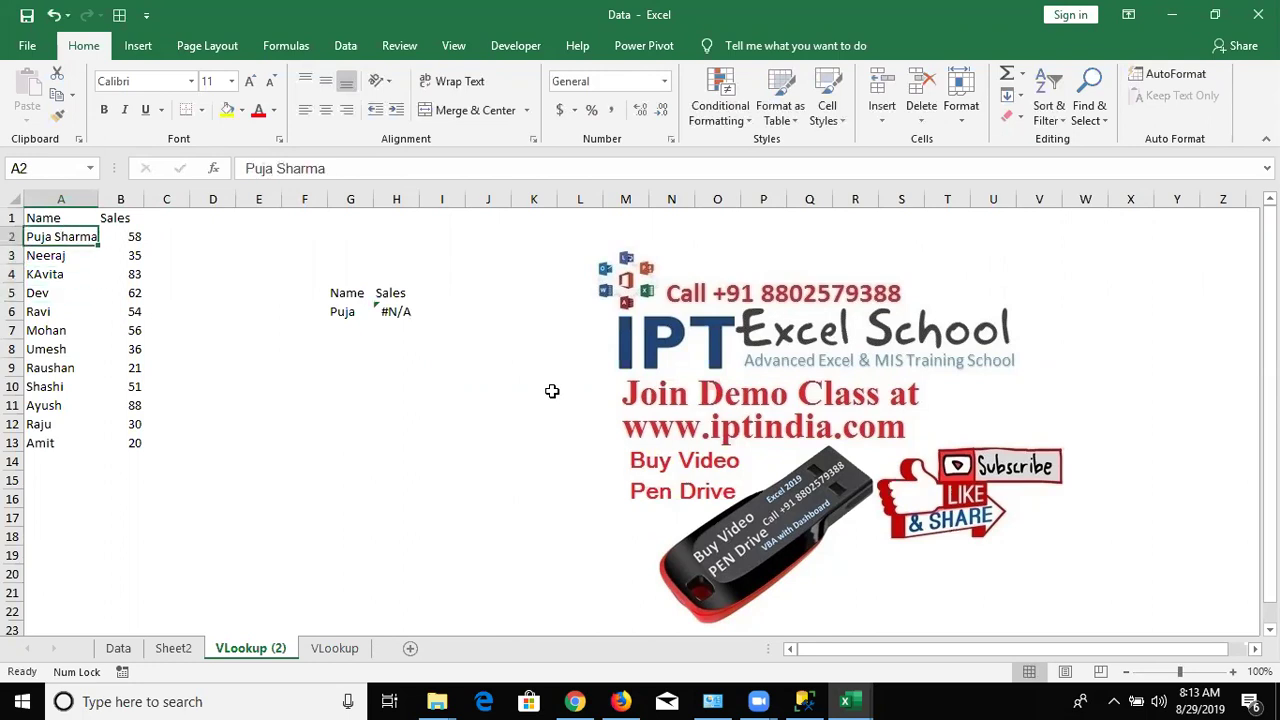
pyautogui.press('F2')
pyautogui.press('BackSpace')
pyautogui.press('BackSpace')
pyautogui.press('BackSpace')
pyautogui.press('BackSpace')
pyautogui.press('BackSpace')
pyautogui.press('BackSpace')
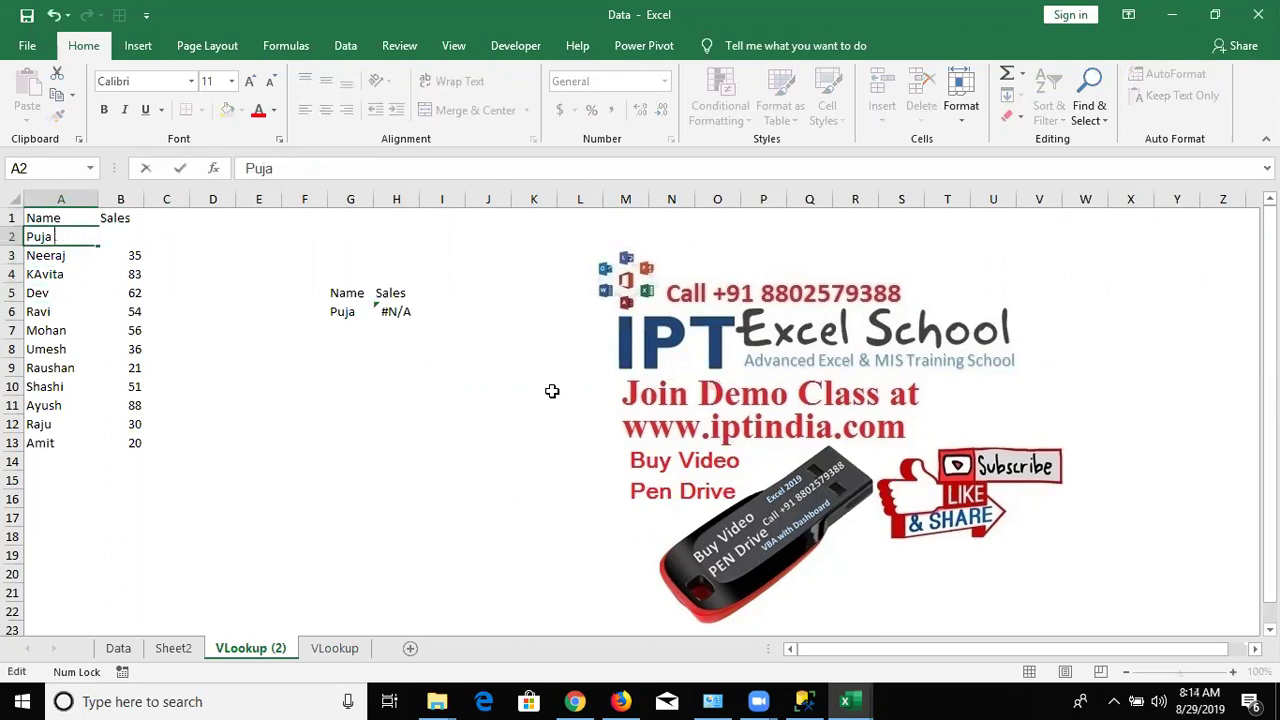
pyautogui.press('Return')
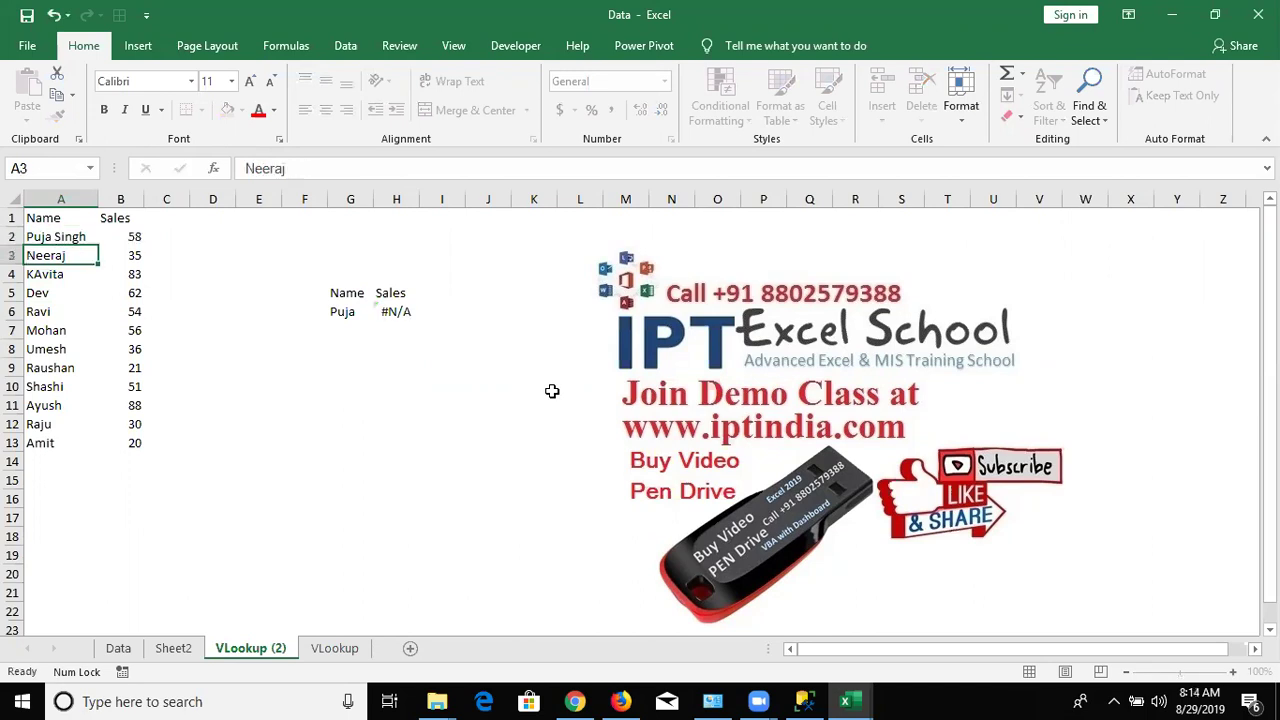
pyautogui.press('Up')
pyautogui.press('Right')
pyautogui.press('Right')
pyautogui.press('Right')
pyautogui.press('Right')
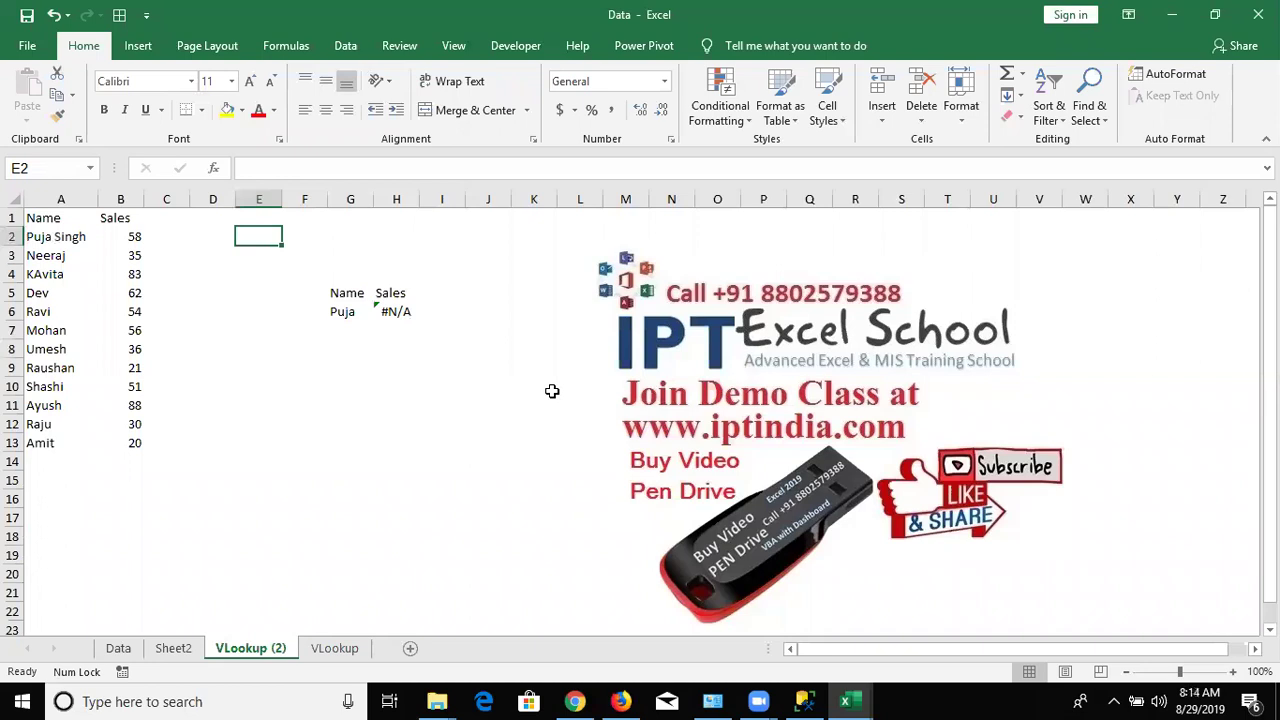
pyautogui.press('Down')
pyautogui.press('Down')
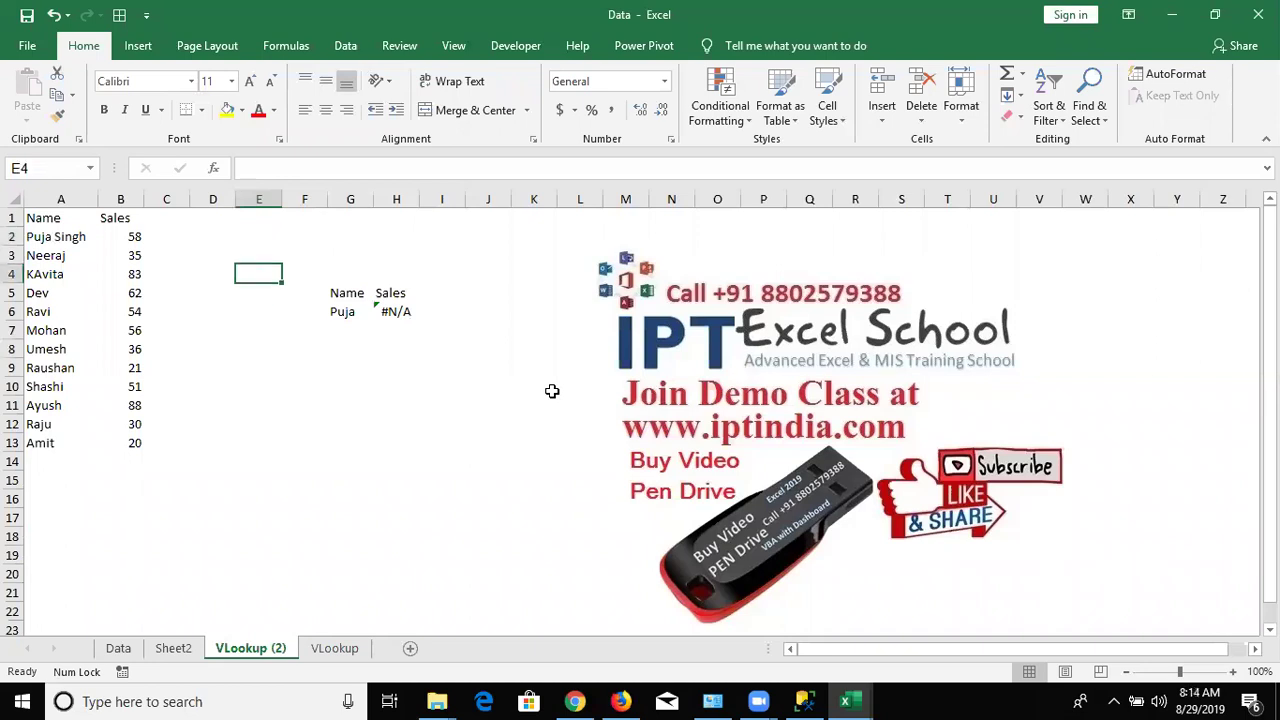
pyautogui.press('Down')
pyautogui.press('Down')
pyautogui.press('Right')
pyautogui.press('Right')
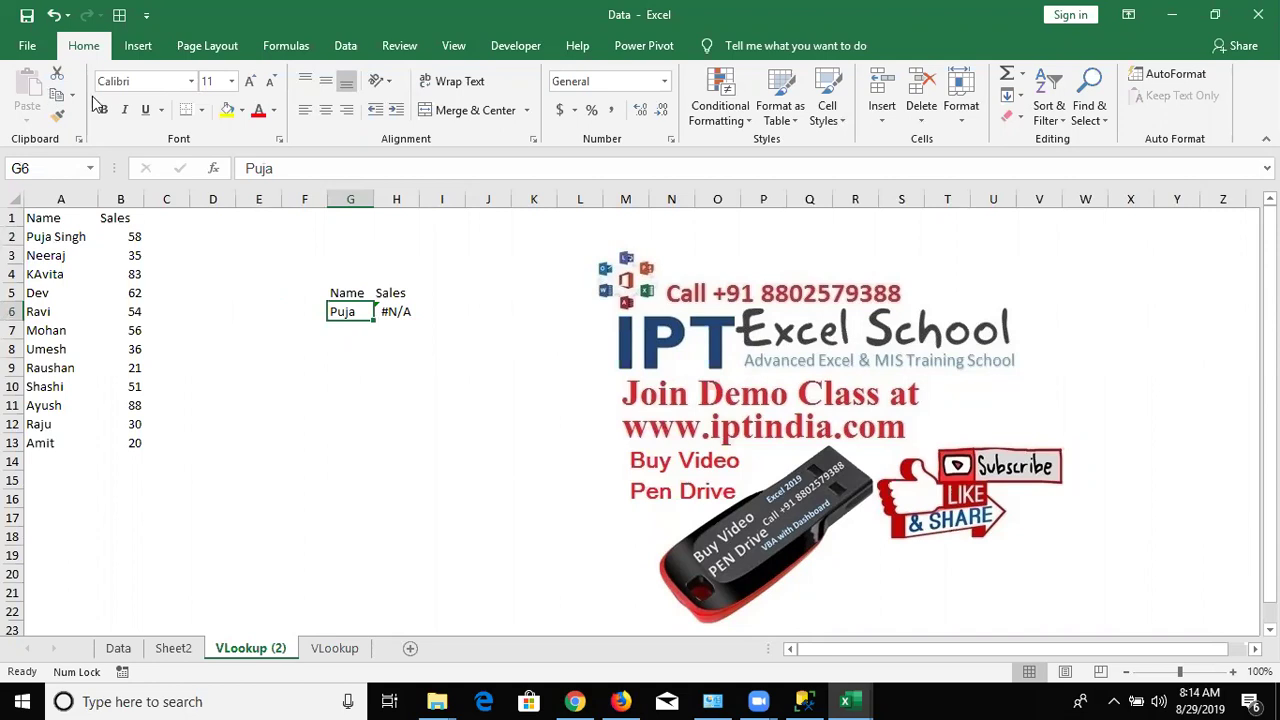
pyautogui.click(245, 168)
pyautogui.write('*')
pyautogui.press('End')
pyautogui.write('*')
pyautogui.press('Return')
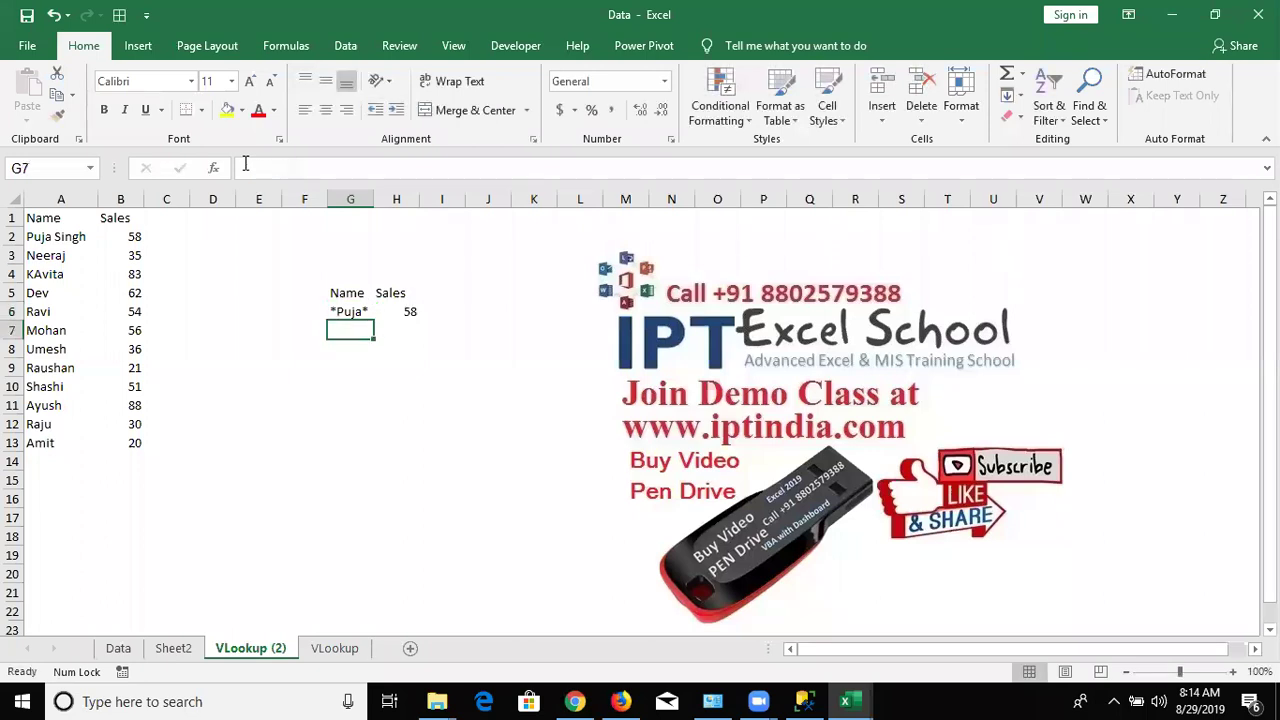
pyautogui.press('Up')
pyautogui.press('Right')
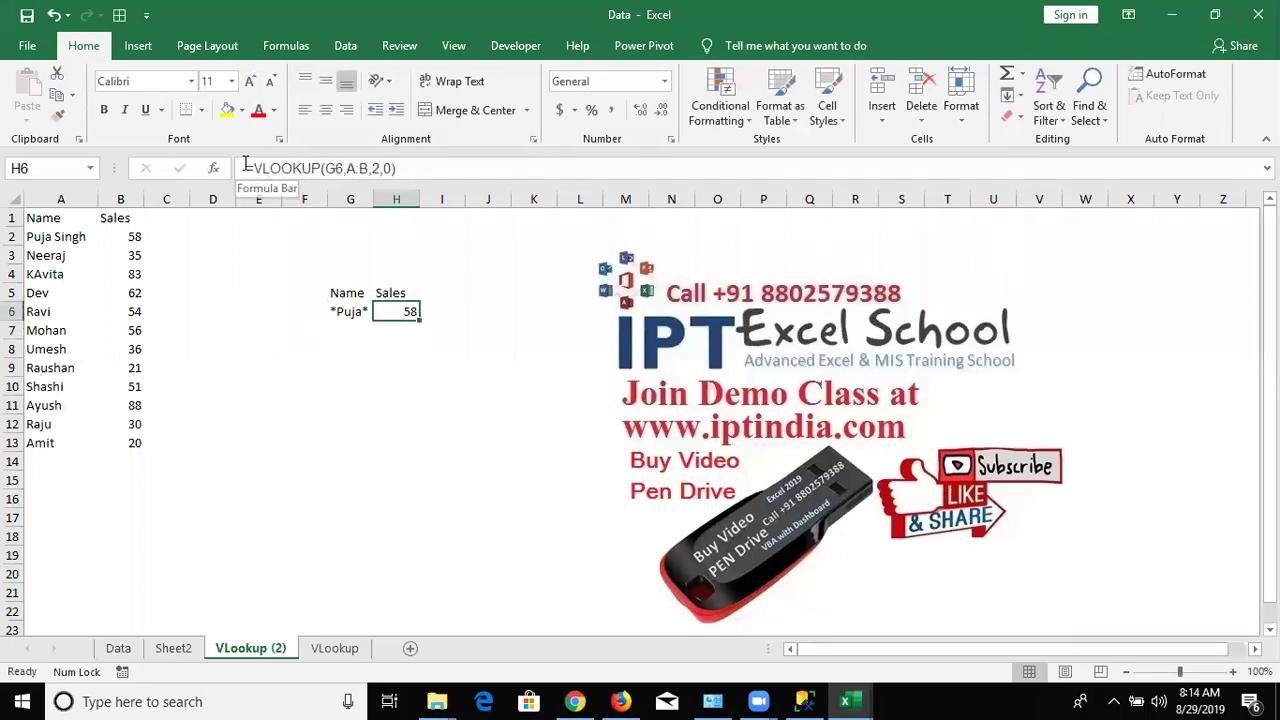
pyautogui.press('Left')
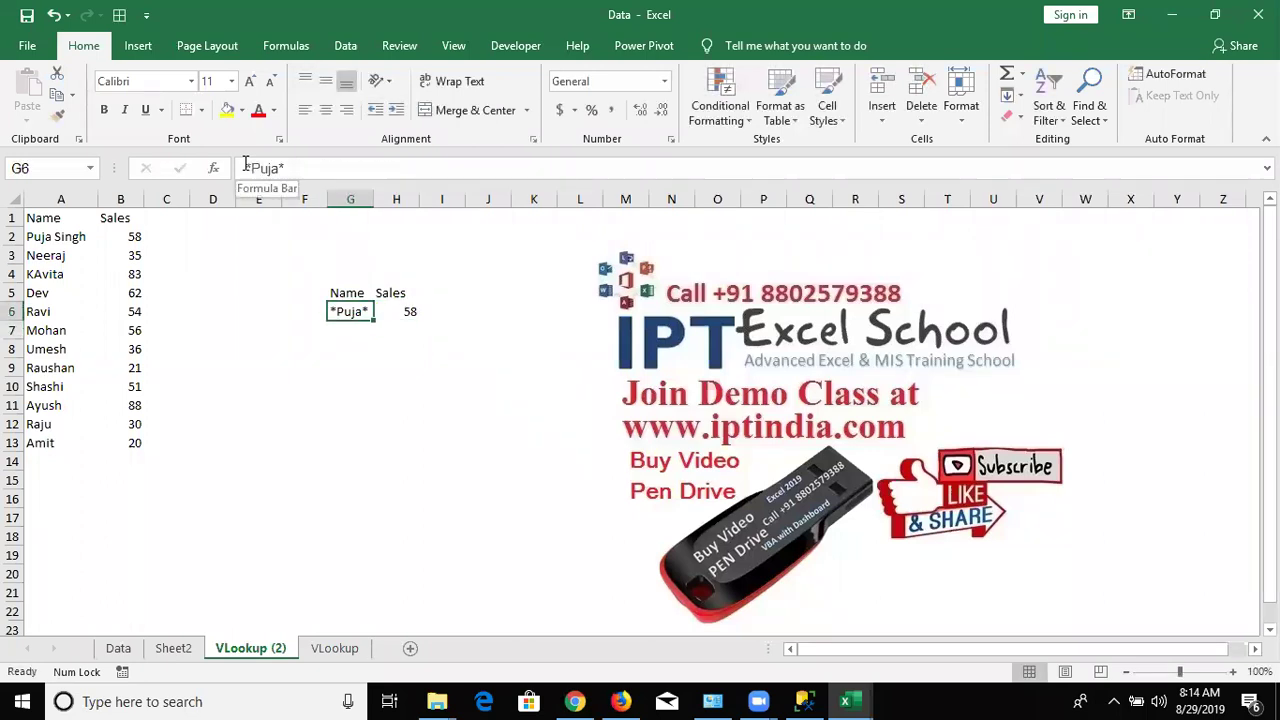
pyautogui.press('F2')
pyautogui.press('BackSpace')
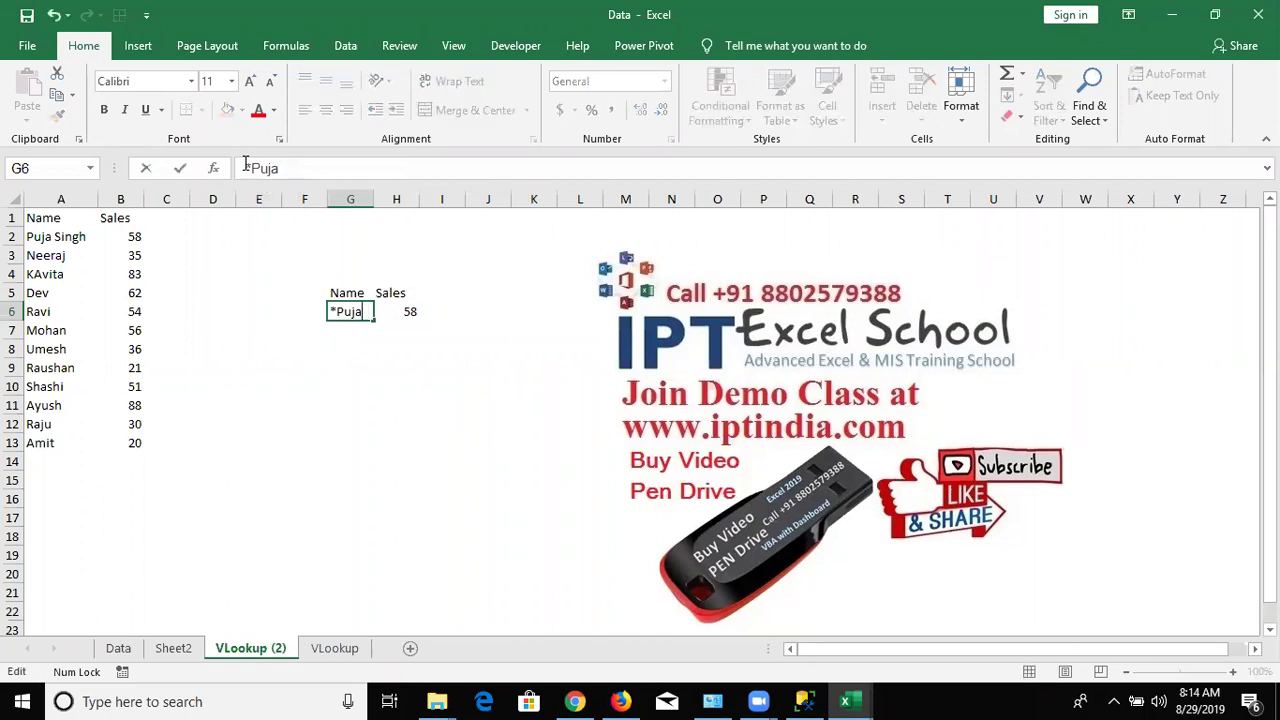
pyautogui.press('Left')
pyautogui.press('Left')
pyautogui.press('Left')
pyautogui.press('BackSpace')
pyautogui.press('Tab')
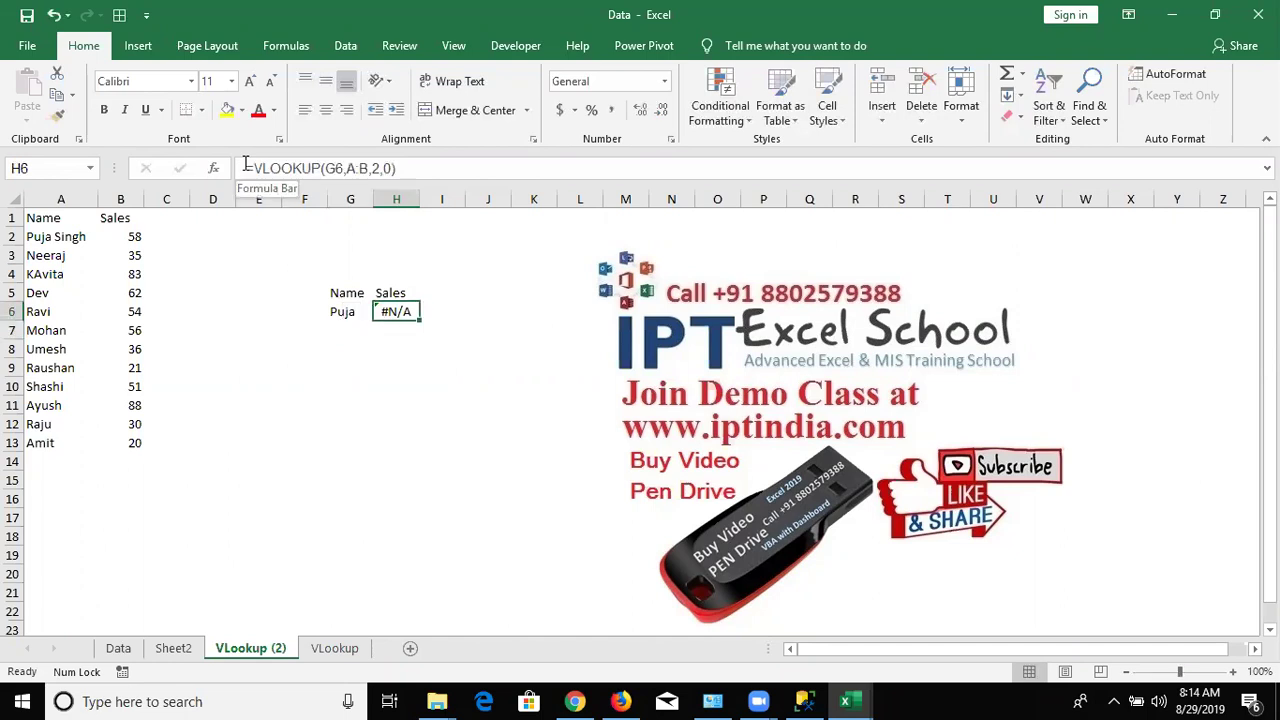
pyautogui.press('Return')
pyautogui.hotkey('shift', 'Down')
pyautogui.hotkey('shift', 'Down')
pyautogui.hotkey('shift', 'Down')
pyautogui.hotkey('shift', 'Down')
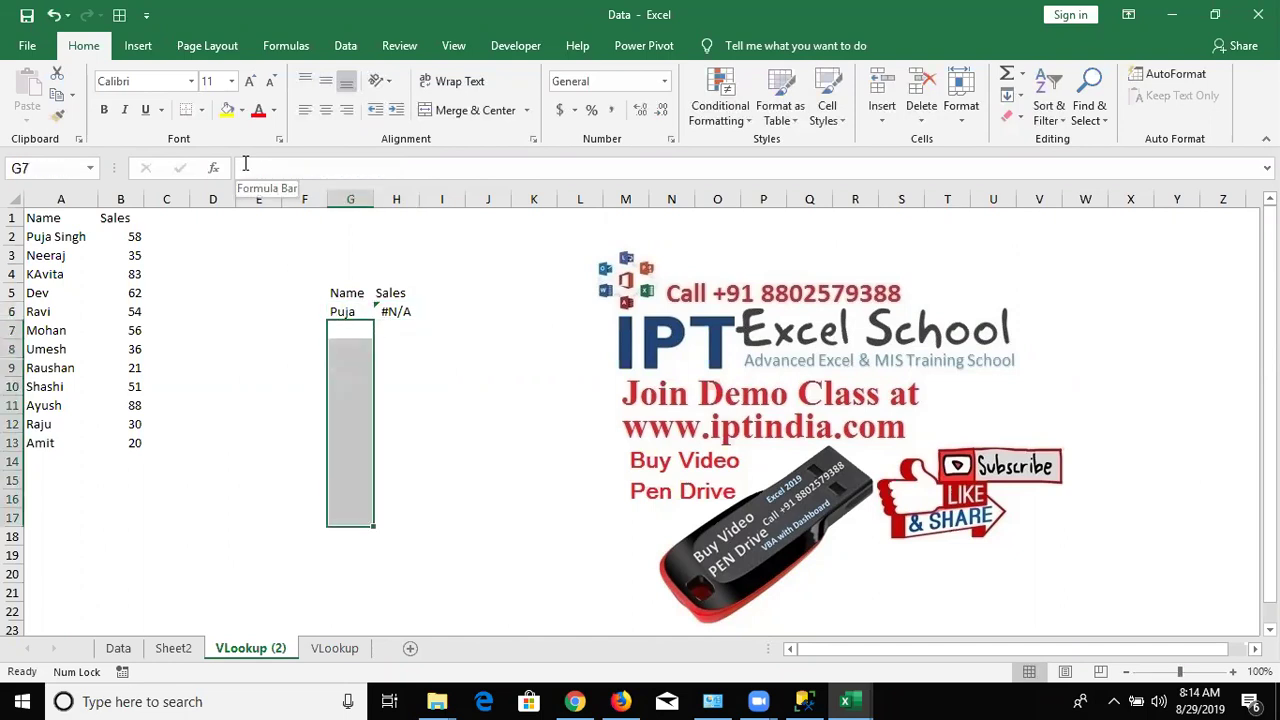
pyautogui.press('Up')
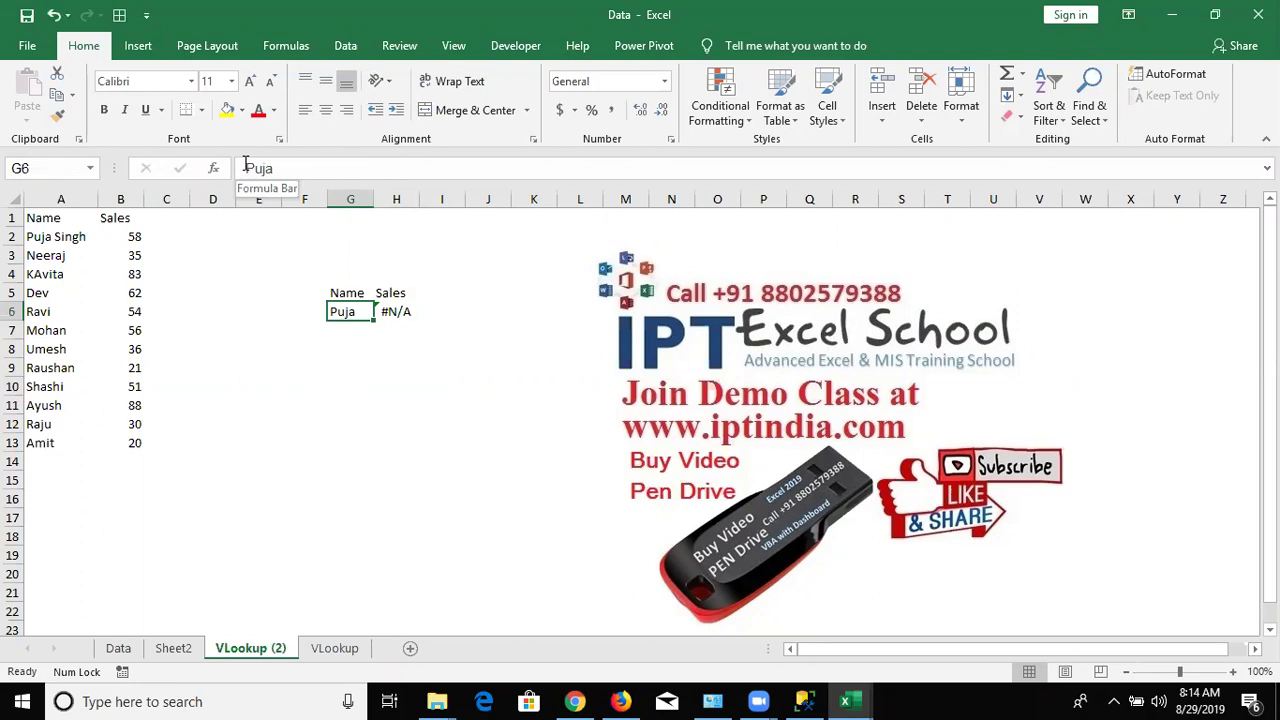
# Copy Ravi, Mohan, Umesh and Raushan into G7:G10 beneath Puja
pyautogui.press('Left')
pyautogui.press('Left')
pyautogui.press('Left')
pyautogui.press('Left')
pyautogui.press('Left')
pyautogui.press('Left')
pyautogui.hotkey('shift', 'Down')
pyautogui.hotkey('shift', 'Down')
pyautogui.hotkey('shift', 'Down')
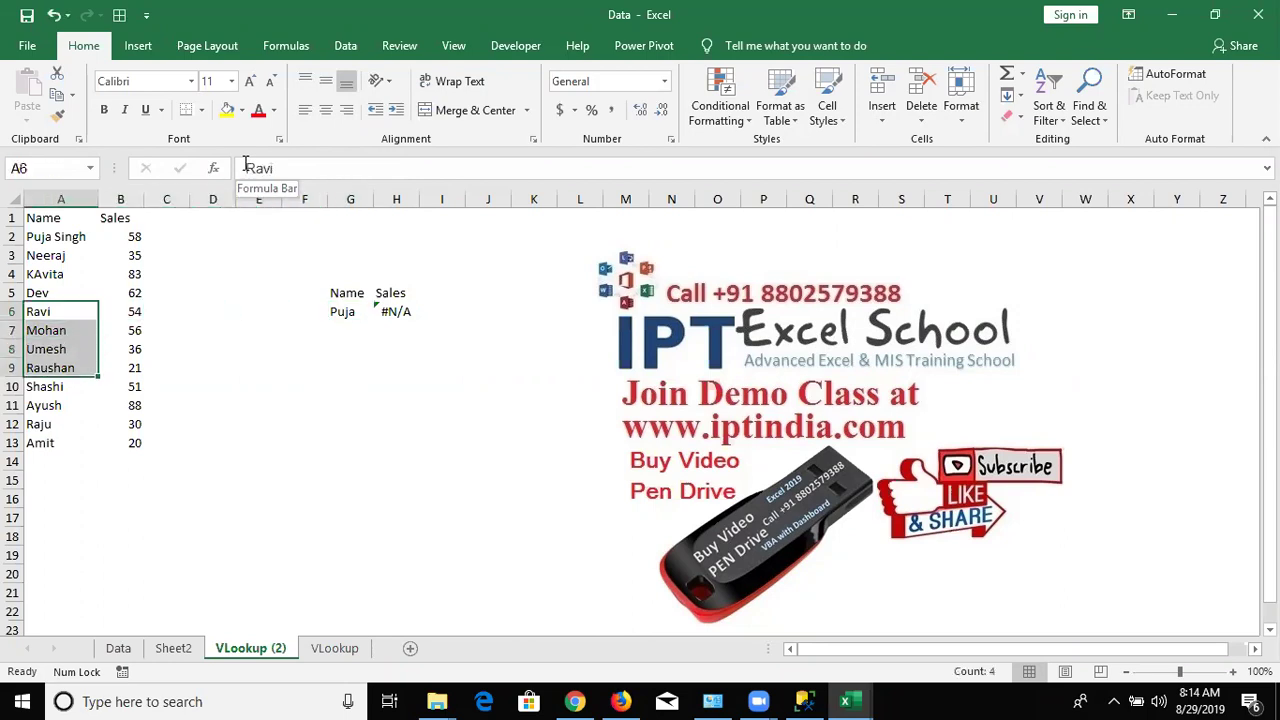
pyautogui.hotkey('ctrl', 'c')
pyautogui.press('Right')
pyautogui.press('Right')
pyautogui.press('Right')
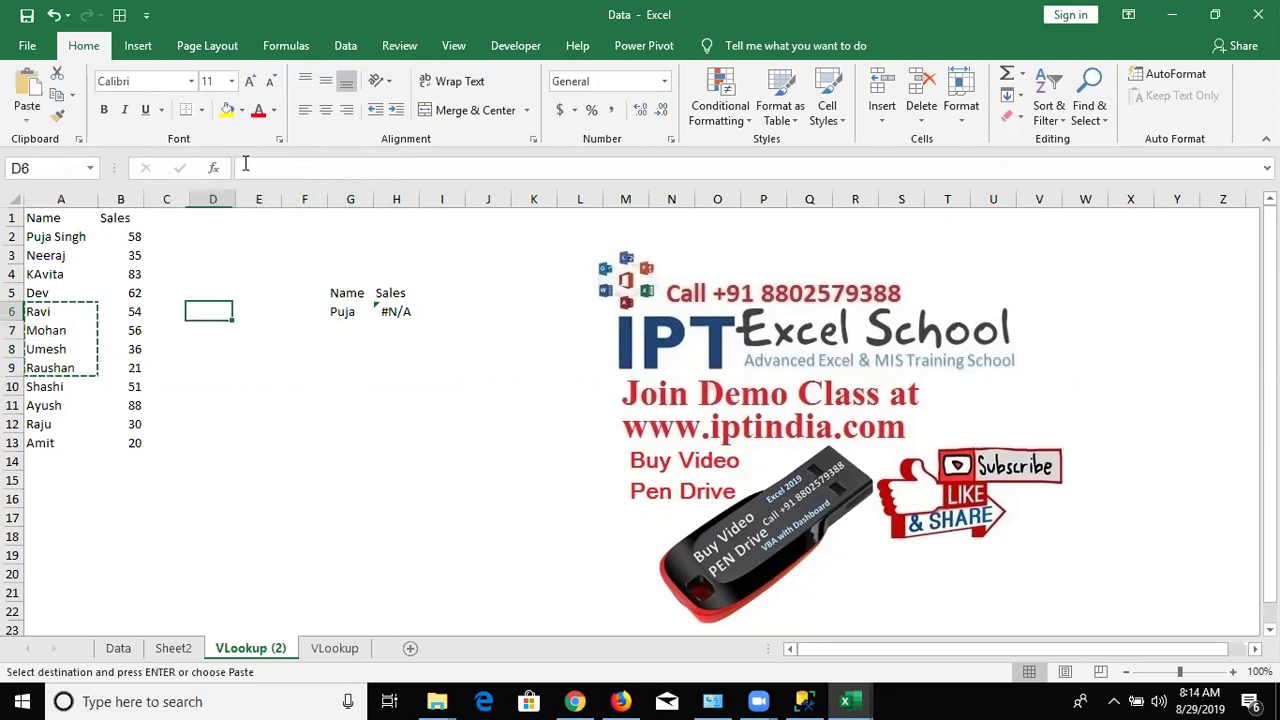
pyautogui.press('Right')
pyautogui.press('Right')
pyautogui.press('Right')
pyautogui.press('Down')
pyautogui.hotkey('ctrl', 'v')
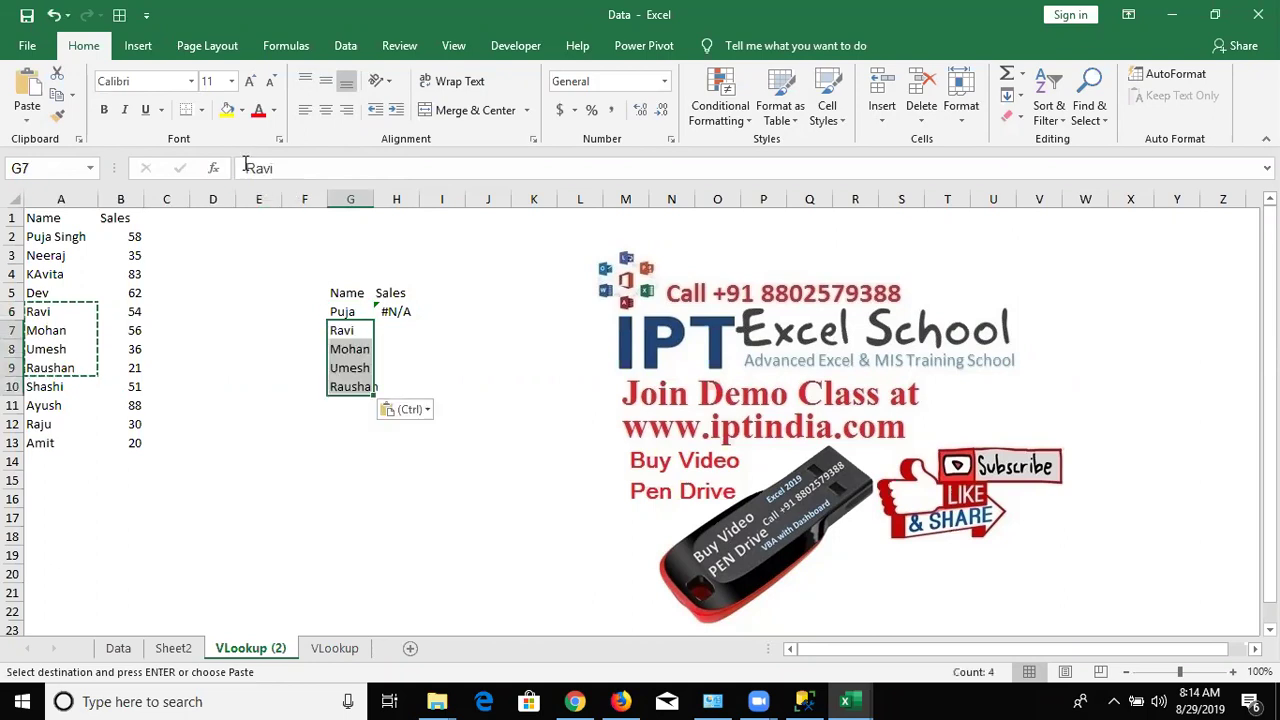
pyautogui.press('Up')
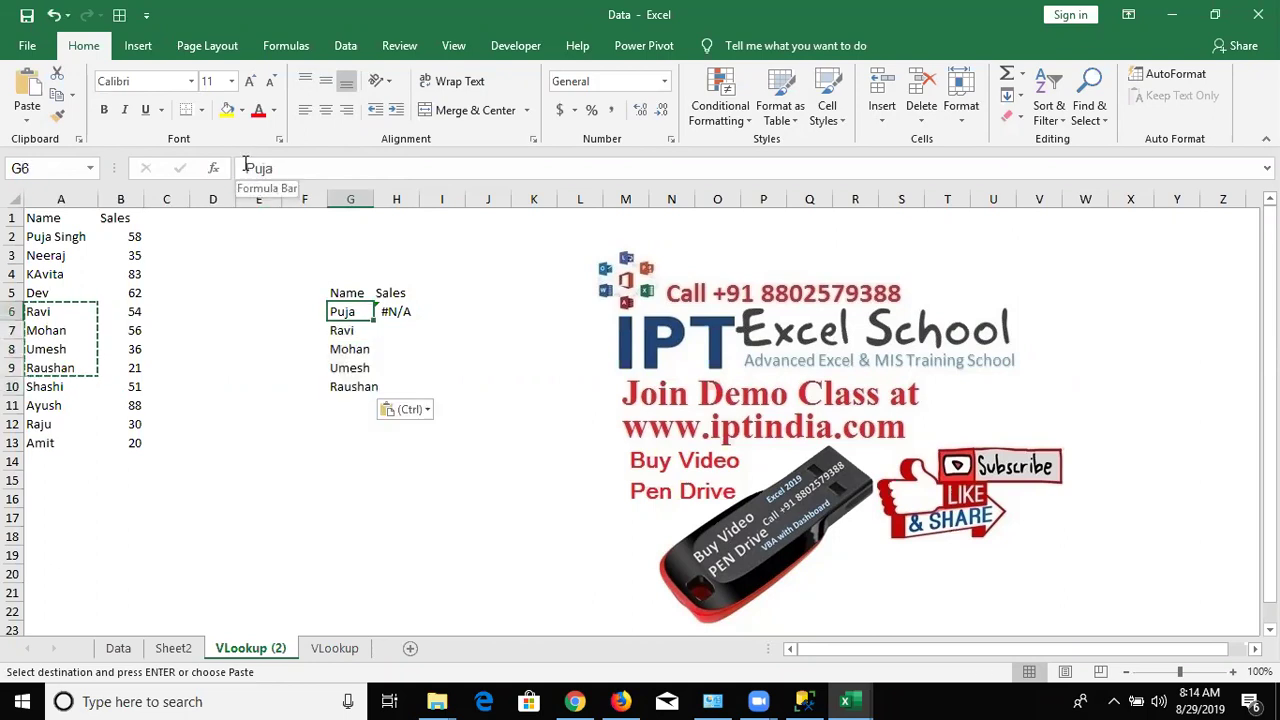
# Try *Puja* in G6 to get 58, then undo back to plain Puja
pyautogui.press('F2')
pyautogui.press('Home')
pyautogui.write('*')
pyautogui.press('End')
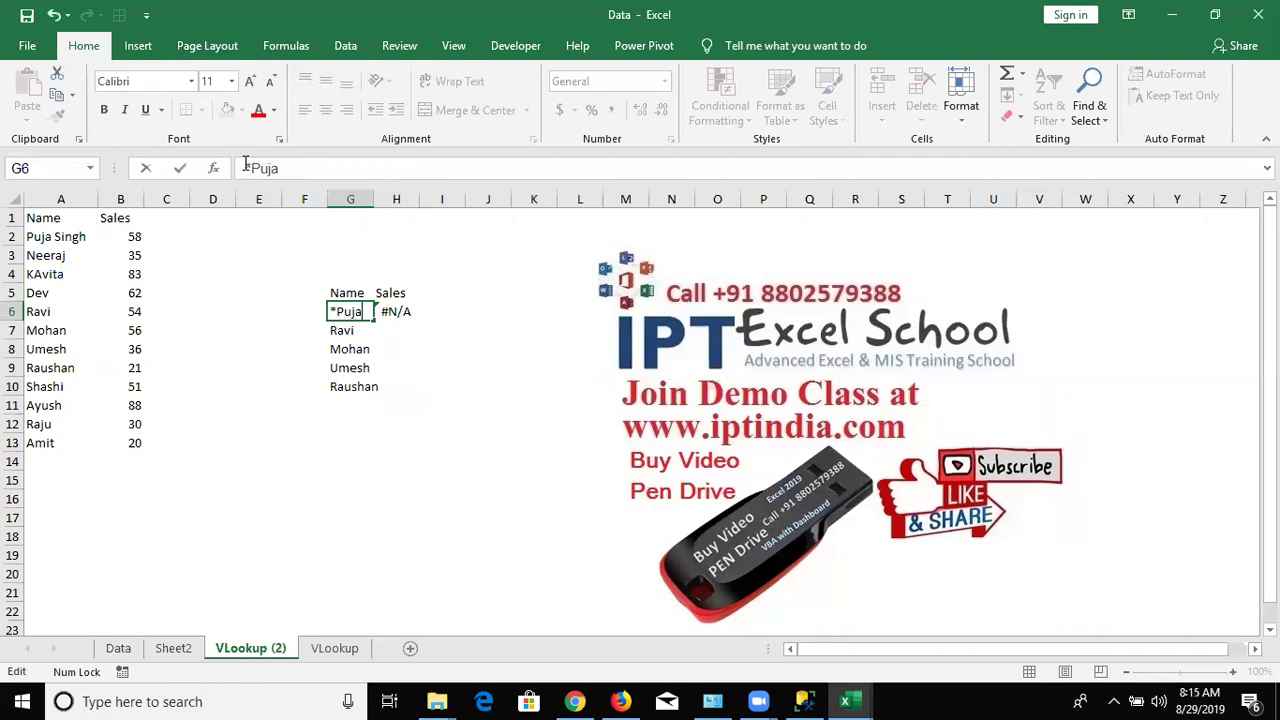
pyautogui.write('*')
pyautogui.press('Return')
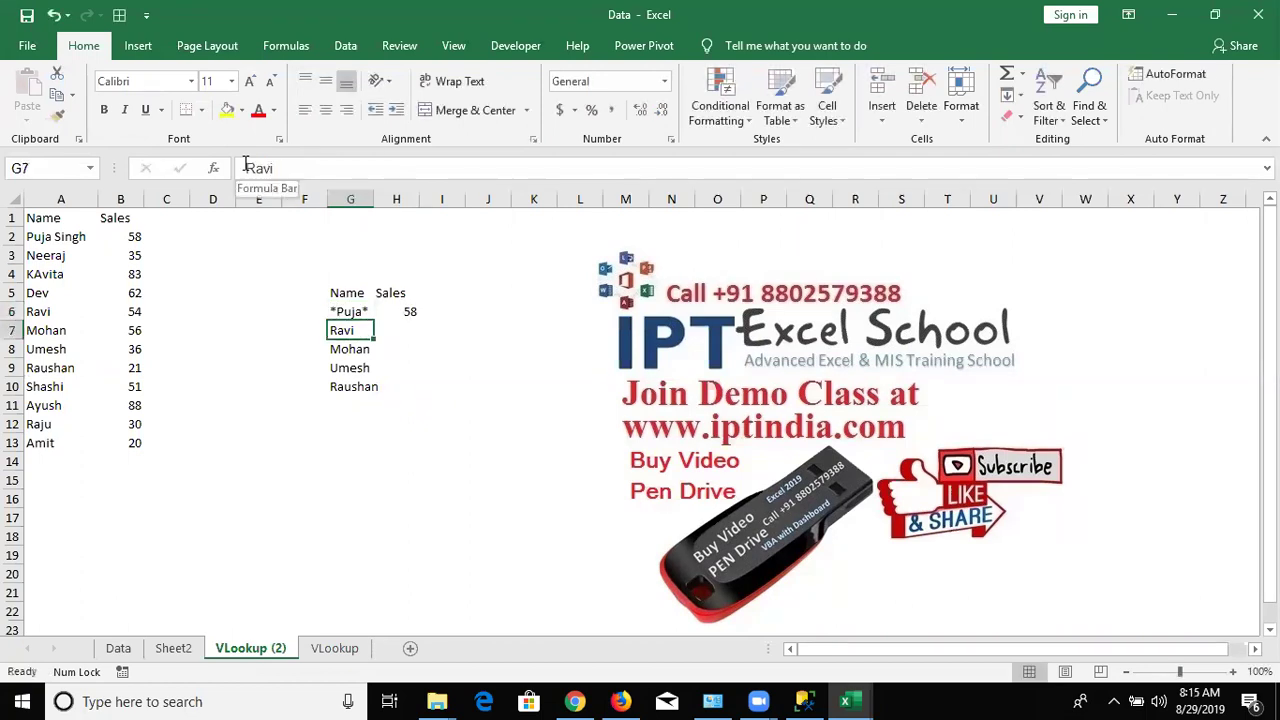
pyautogui.hotkey('ctrl', 'z')
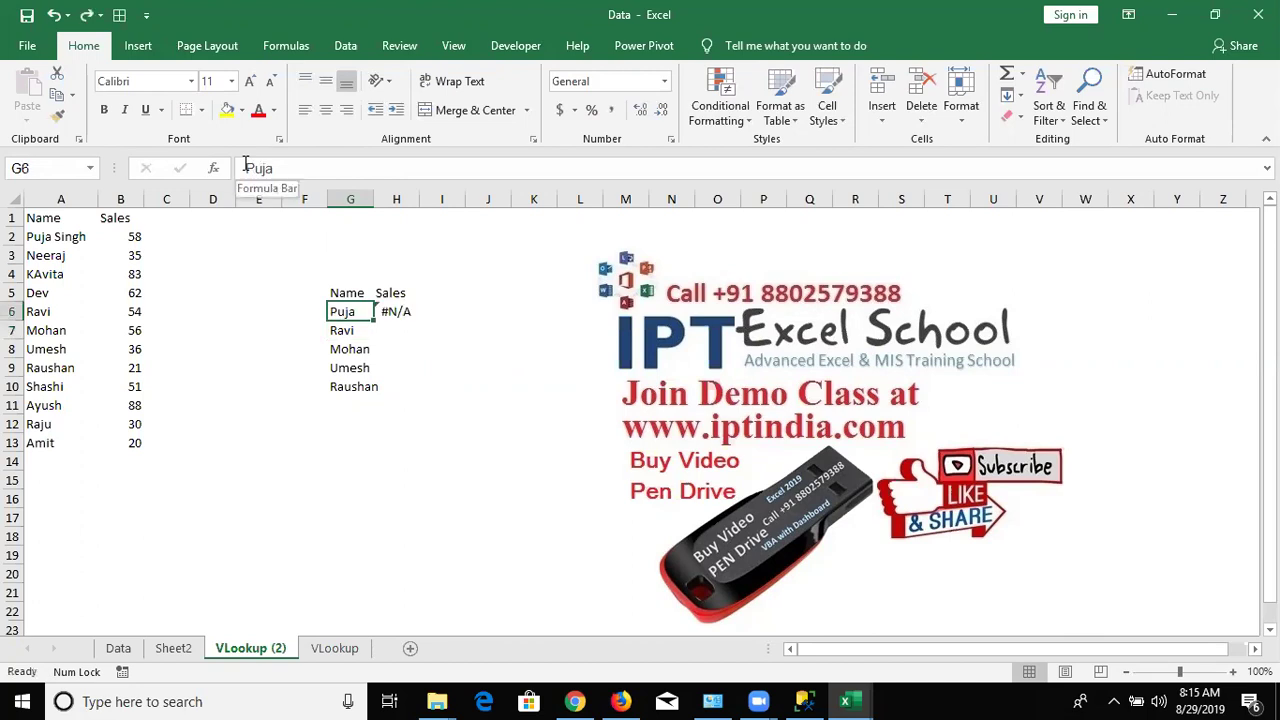
pyautogui.press('Right')
pyautogui.press('F2')
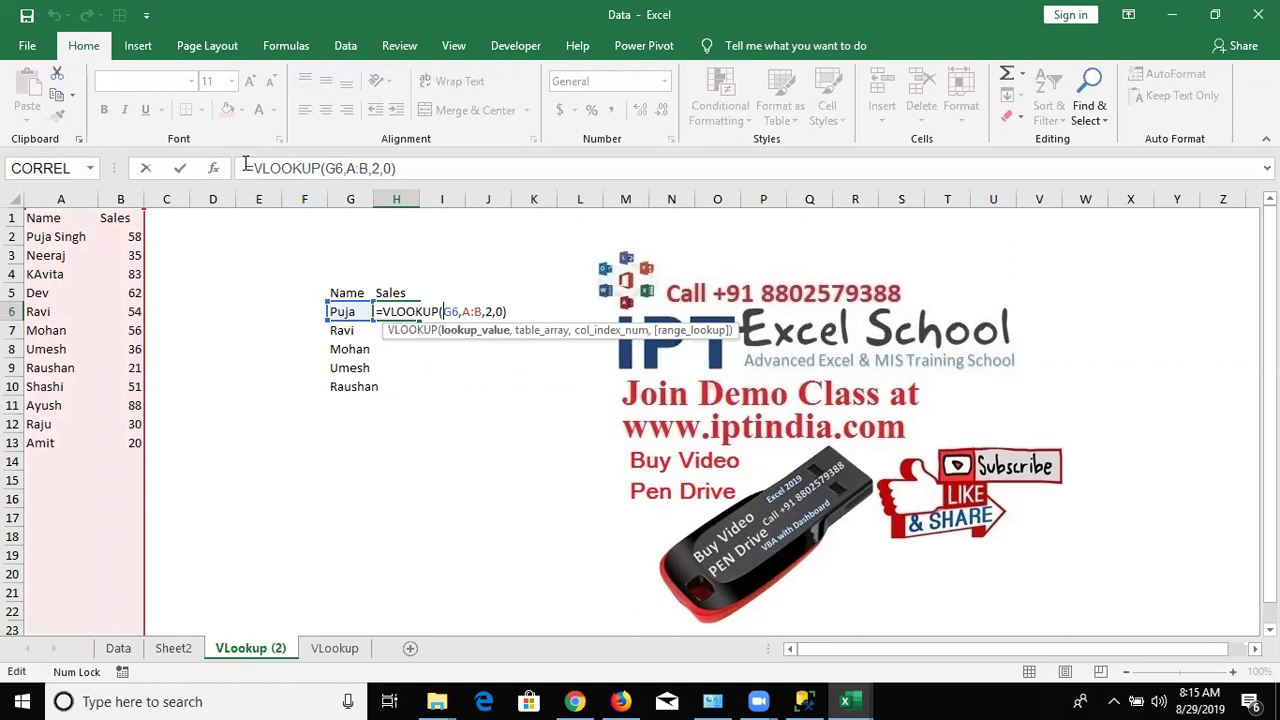
# Use "*"&G6&"*" as H6's lookup value and fill it to H10 (58, 54, 56, 36, 21)
pyautogui.write('"*"')
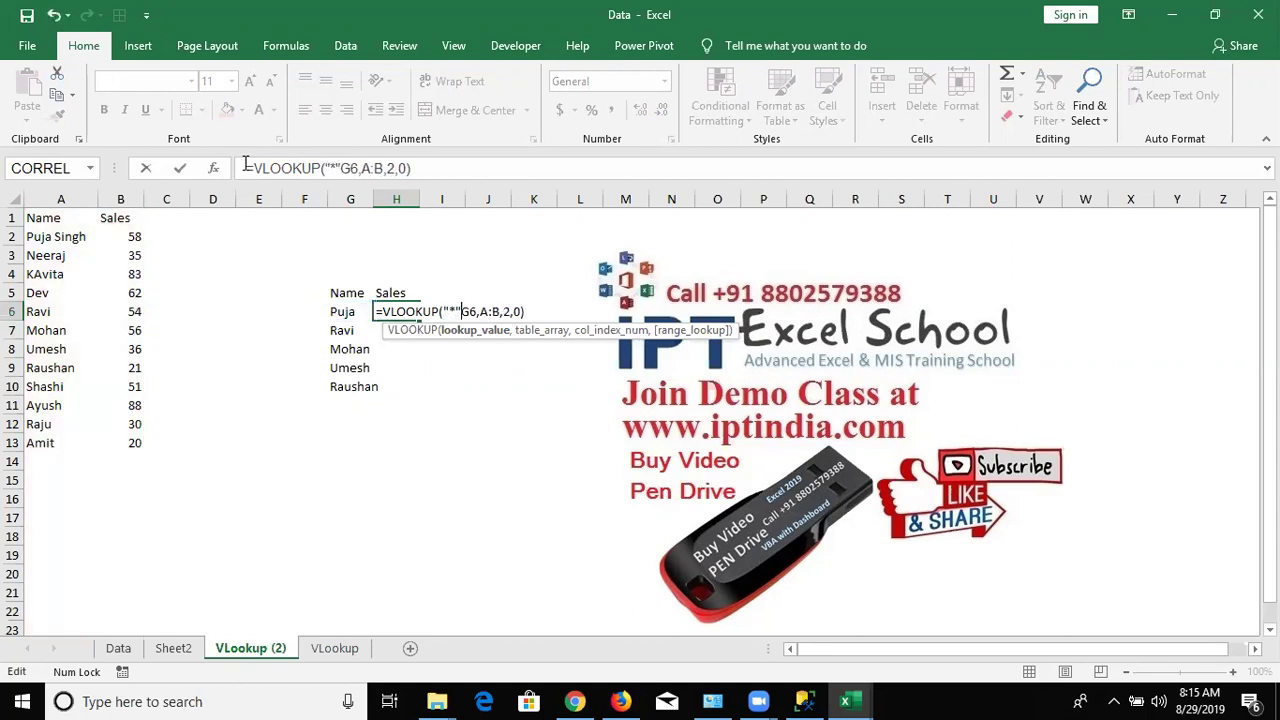
pyautogui.write('&G6')
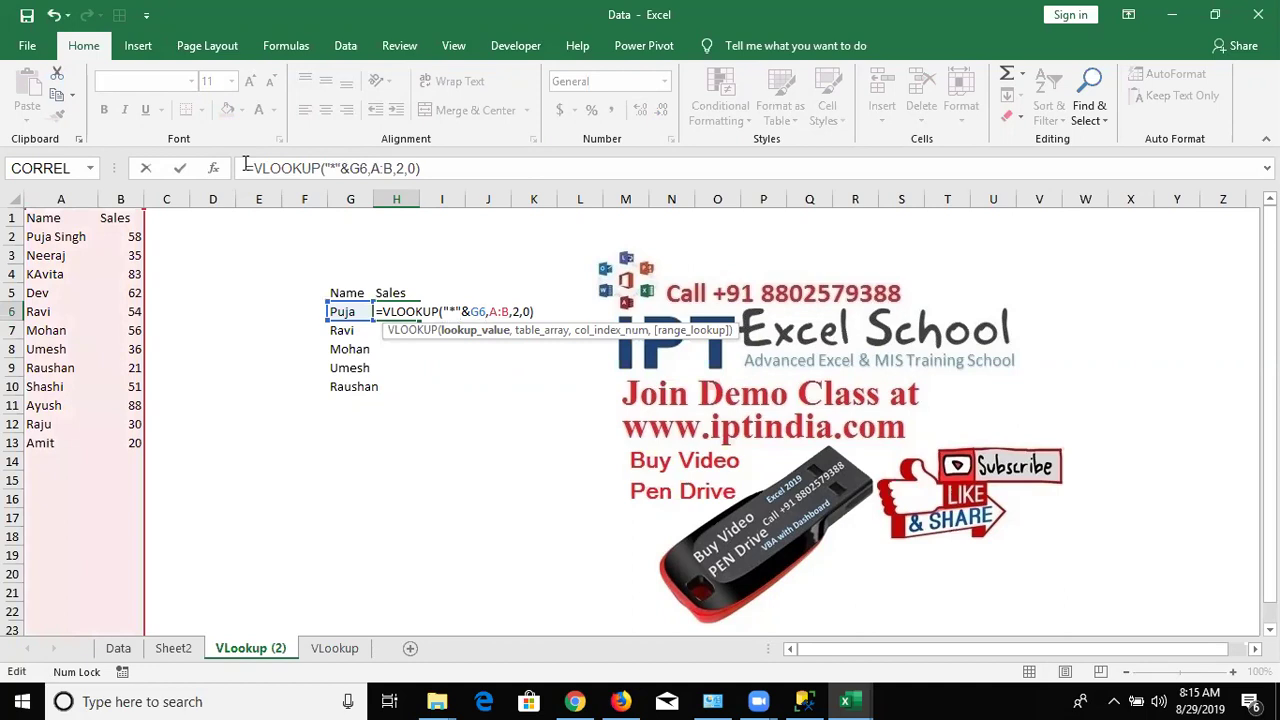
pyautogui.write('&"*')
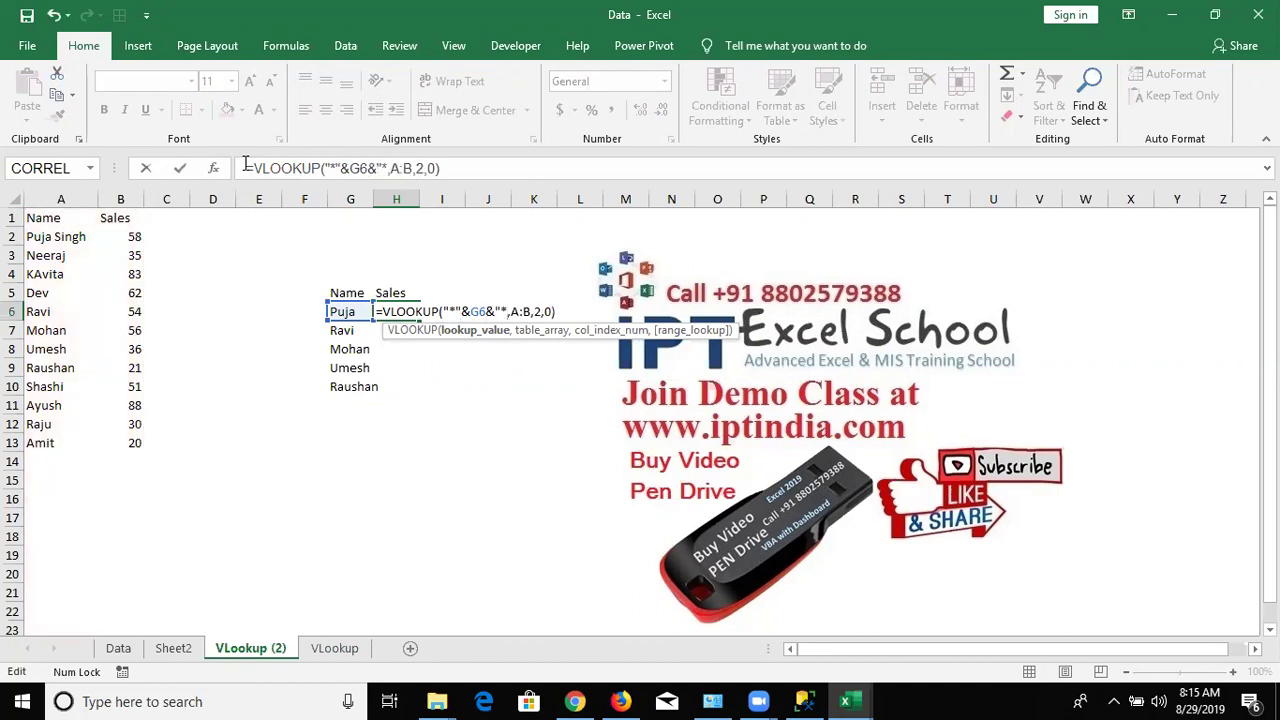
pyautogui.write('"')
pyautogui.press('Return')
pyautogui.press('Left')
pyautogui.press('Down')
pyautogui.press('Down')
pyautogui.press('Down')
pyautogui.press('Right')
pyautogui.hotkey('shift', 'Up')
pyautogui.hotkey('shift', 'Up')
pyautogui.hotkey('shift', 'Up')
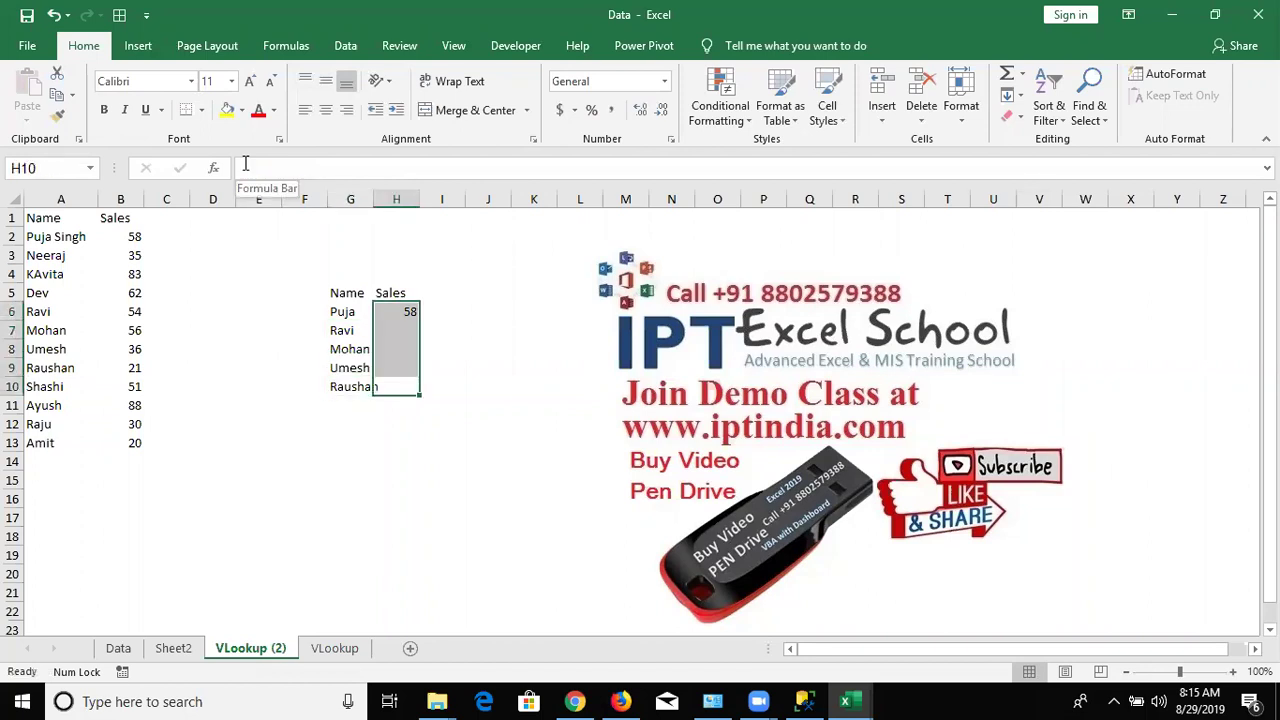
pyautogui.hotkey('ctrl', 'd')
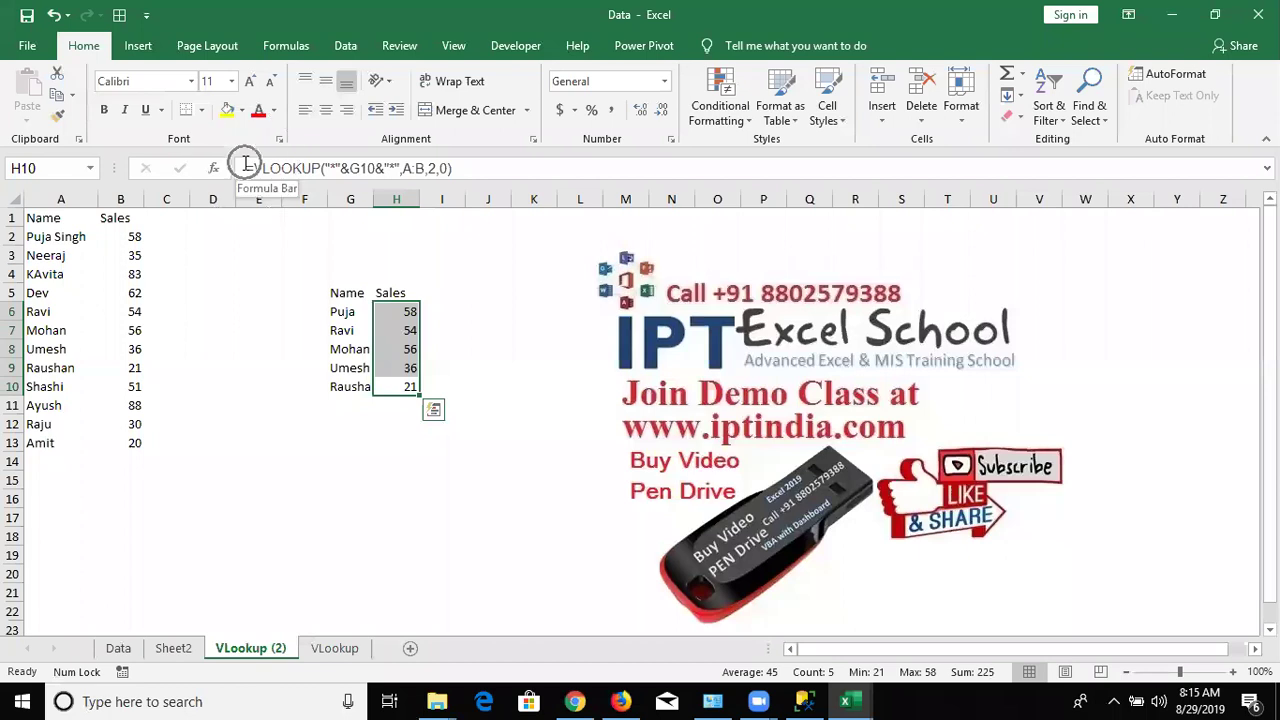
# Dismiss the quick analysis suggestions and move to the empty cell G11
pyautogui.hotkey('ctrl', 'q')
pyautogui.press('Escape')
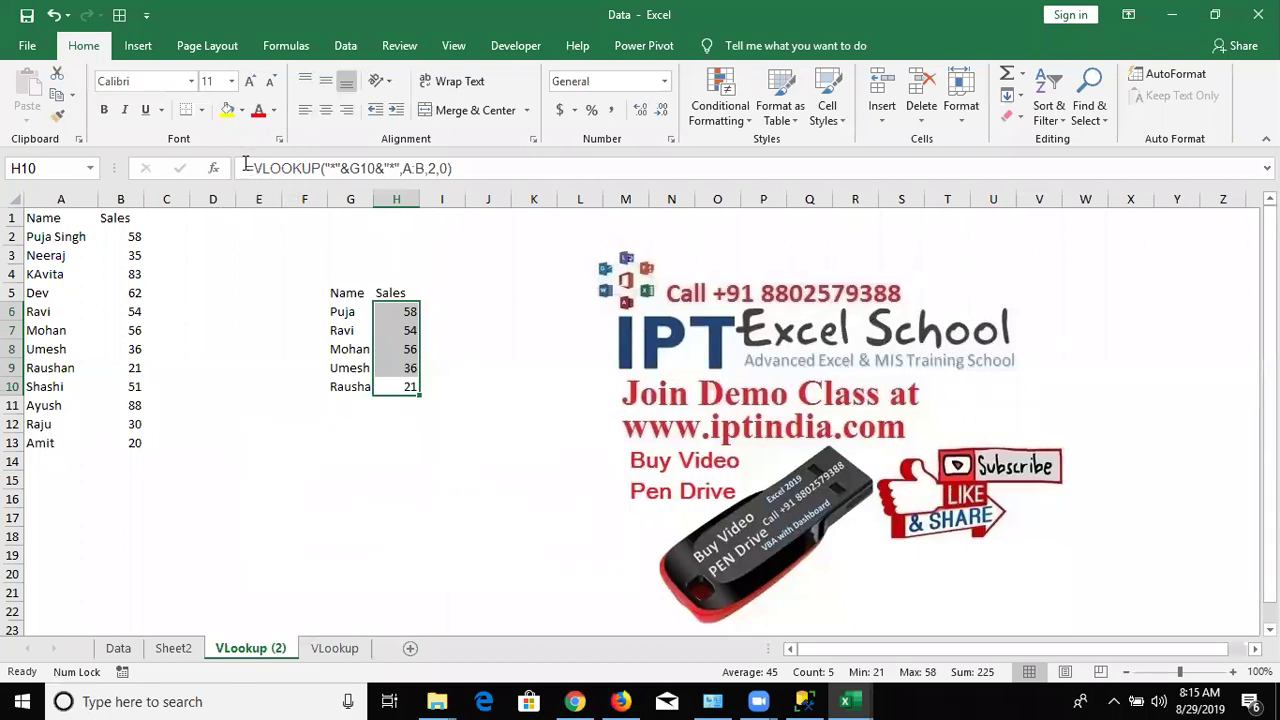
pyautogui.press('Down')
pyautogui.press('Left')
pyautogui.press('Down')
pyautogui.press('Up')
# Enter *Puja* in G11, which returns 58
pyautogui.write('*Puja*')
pyautogui.press('Return')
pyautogui.press('Up')
pyautogui.press('Left')
pyautogui.press('Left')
pyautogui.press('Left')
pyautogui.press('Left')
pyautogui.press('Left')
pyautogui.press('Left')
pyautogui.press('Up')
pyautogui.press('Up')
pyautogui.press('Up')
pyautogui.press('Up')
pyautogui.press('Up')
pyautogui.press('Up')
pyautogui.press('Up')
pyautogui.press('Up')
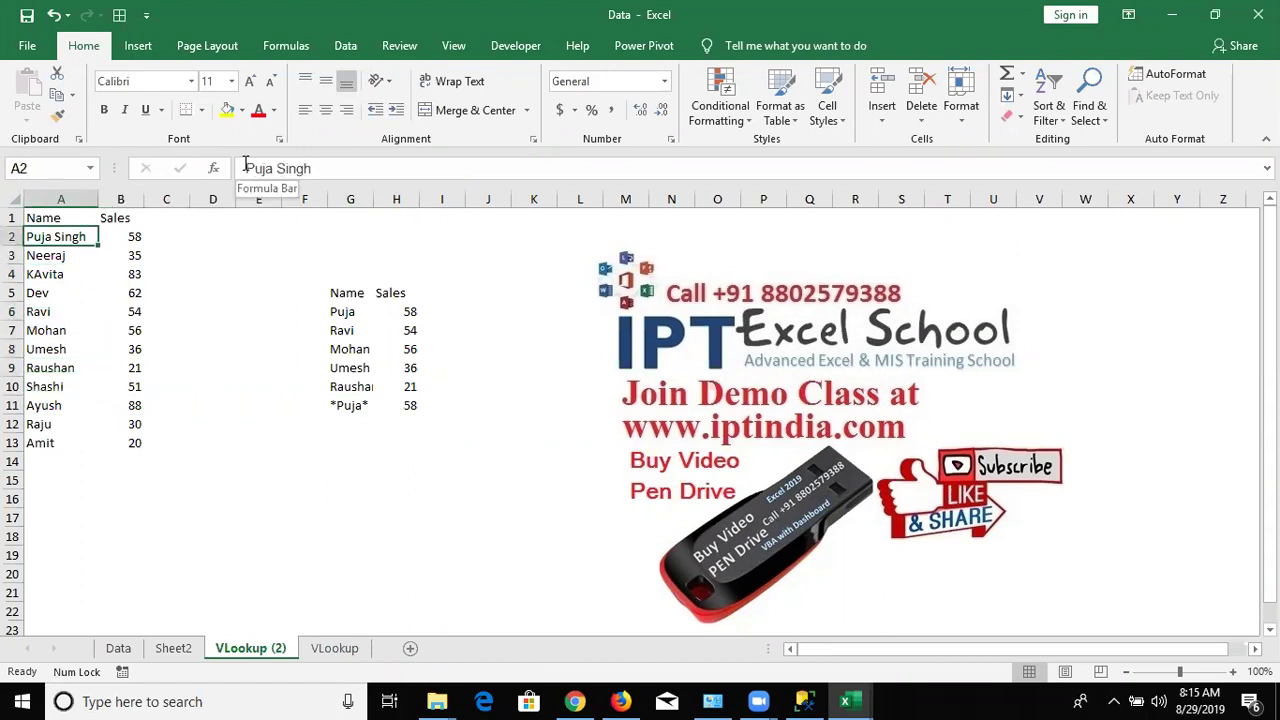
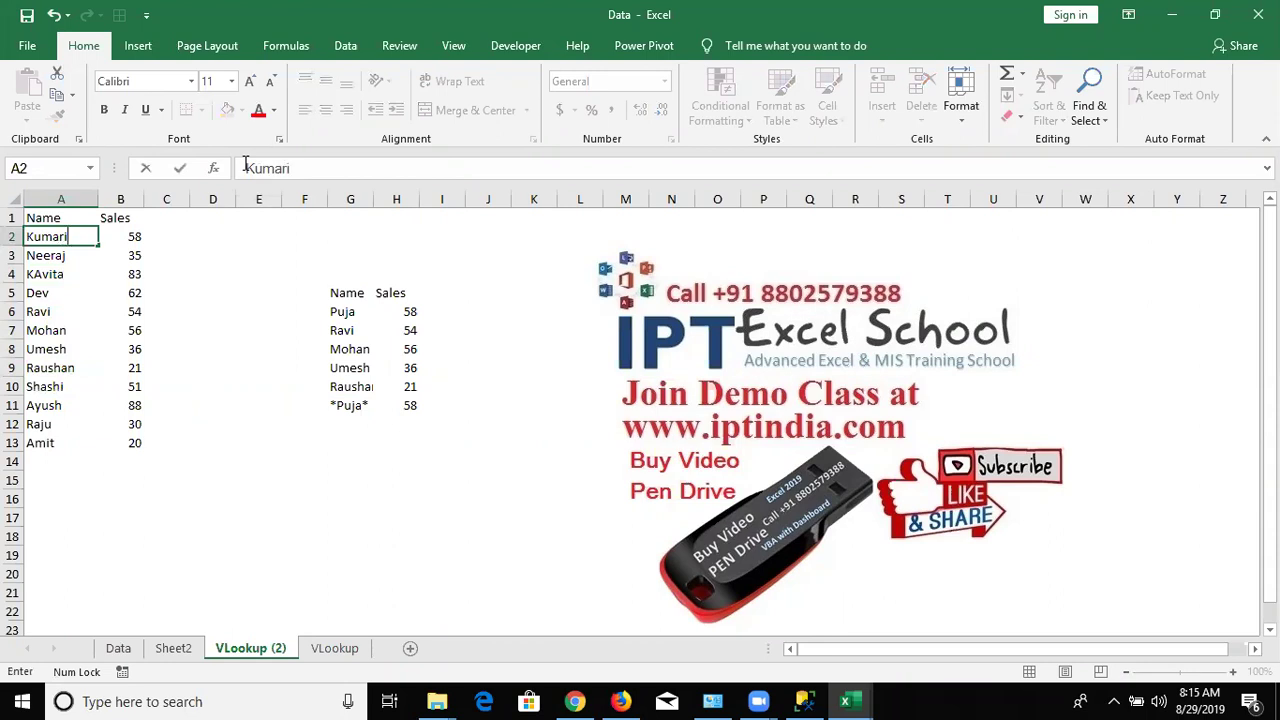
pyautogui.press('Return')
pyautogui.press('Down')
pyautogui.press('Down')
pyautogui.press('Down')
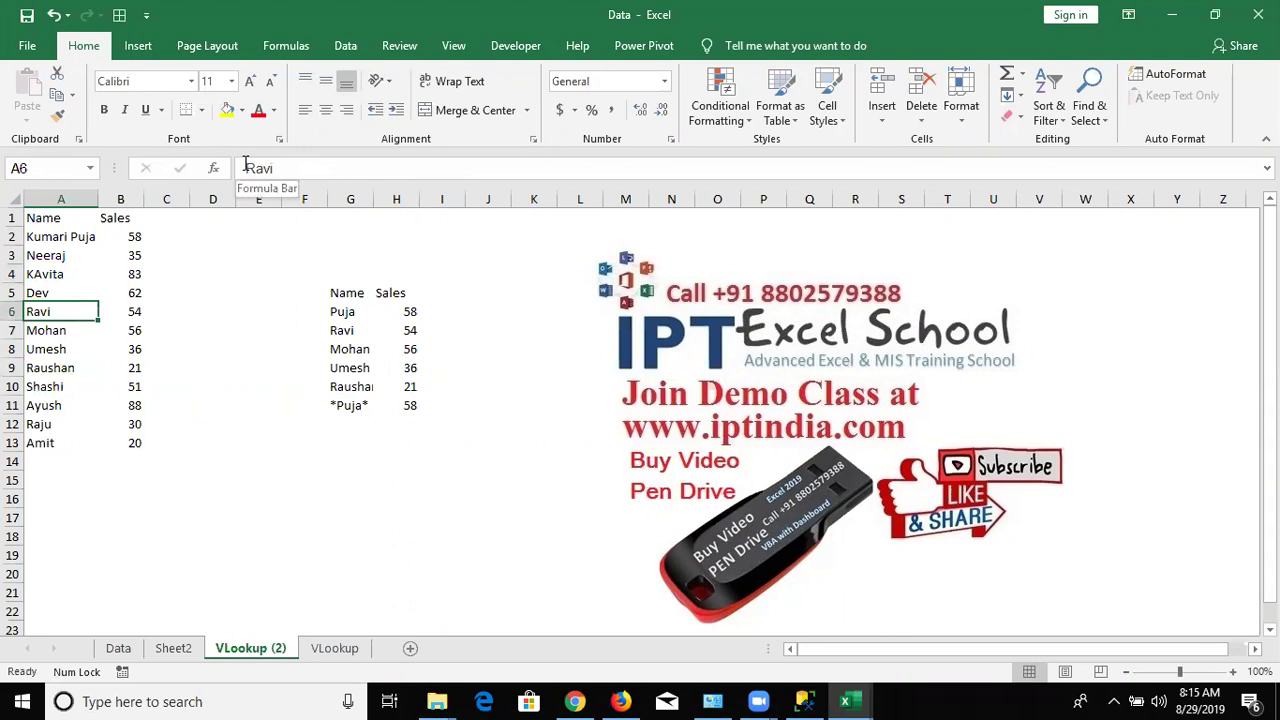
# Type Puja into the empty cell G13
pyautogui.press('Right')
pyautogui.press('Right')
pyautogui.press('Right')
pyautogui.press('Right')
pyautogui.press('Down')
pyautogui.press('Down')
pyautogui.press('Down')
pyautogui.press('Down')
pyautogui.press('Down')
pyautogui.press('Down')
pyautogui.press('Down')
pyautogui.press('Right')
pyautogui.press('Right')
pyautogui.press('Right')
pyautogui.press('Left')
pyautogui.press('Up')
pyautogui.press('Down')
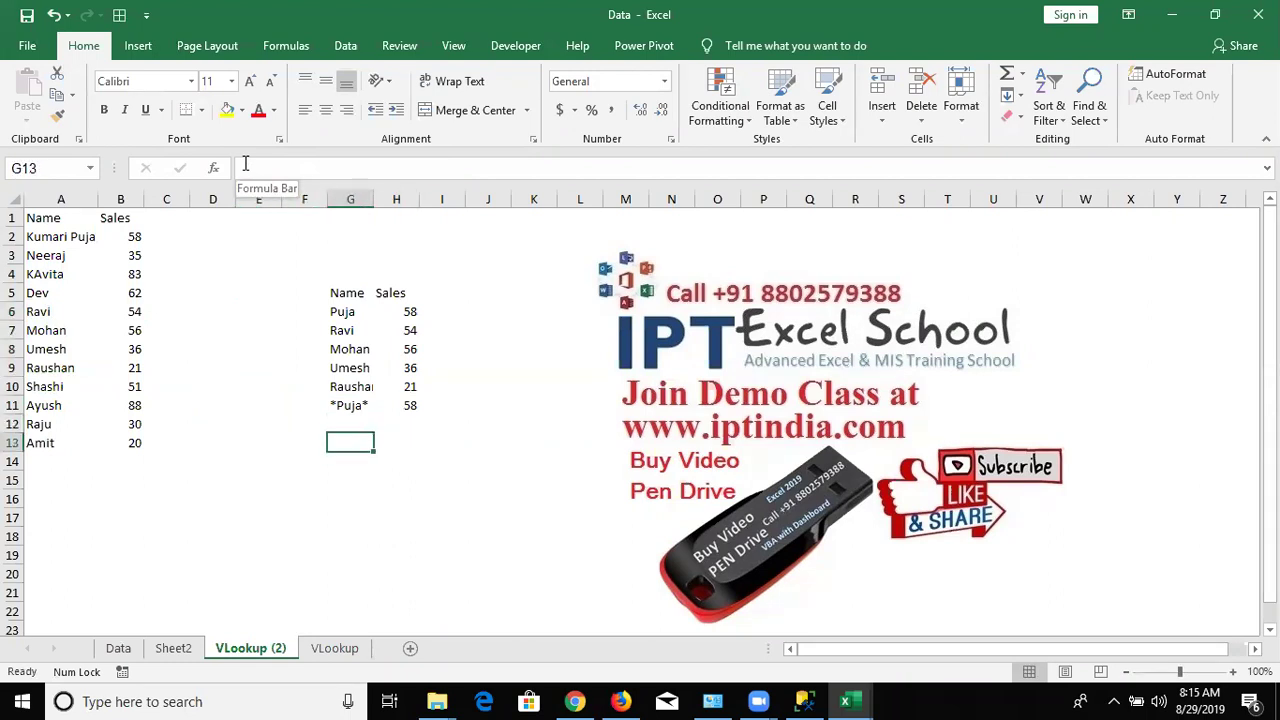
pyautogui.write('Puja')
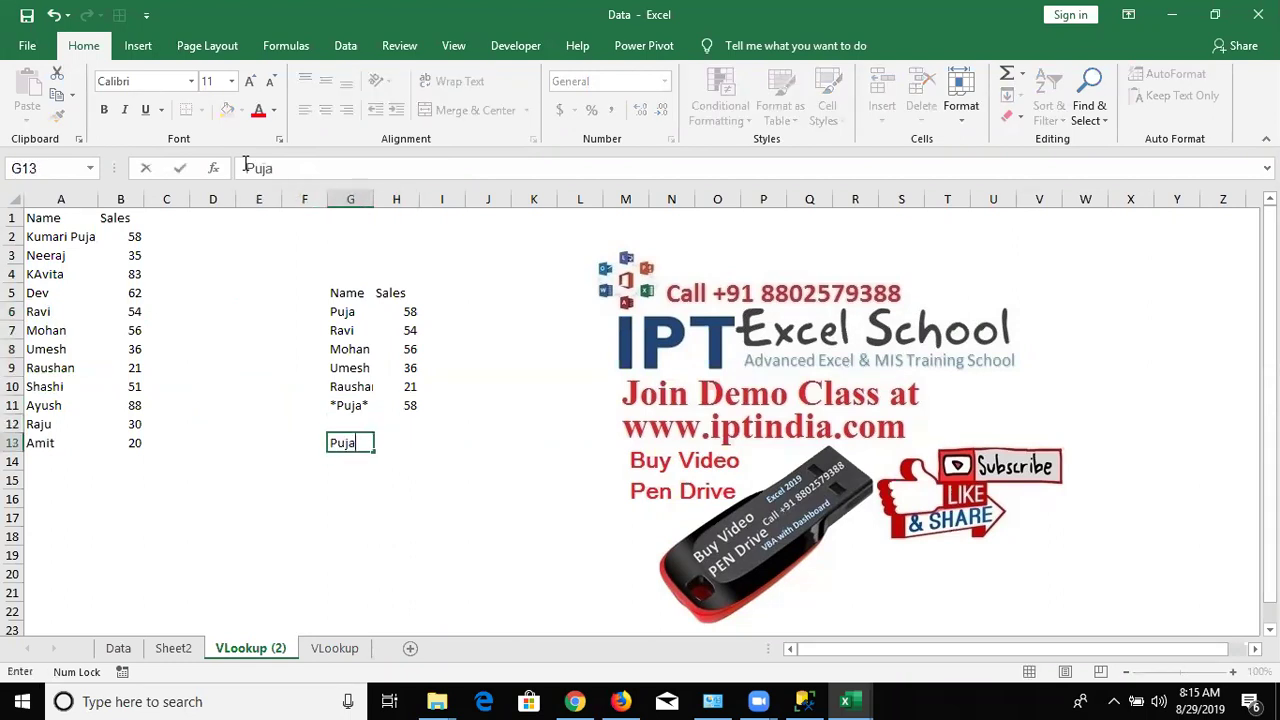
# Add a leading asterisk so G13 reads *Puja
pyautogui.click(245, 168)
pyautogui.write('*')
pyautogui.press('Return')
pyautogui.press('Up')
# Build the lookup =VLOOKUP(G13,A:B,...) in H13 over columns A:B
pyautogui.press('Right')
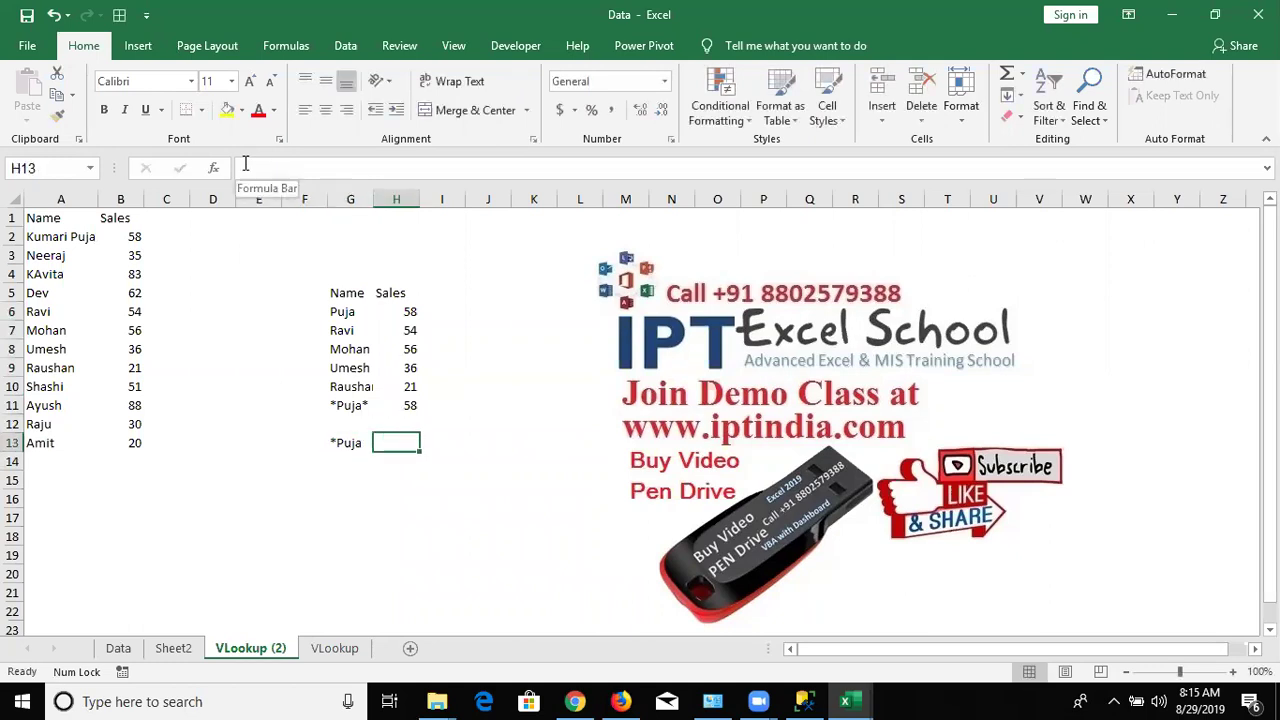
pyautogui.write('=vl')
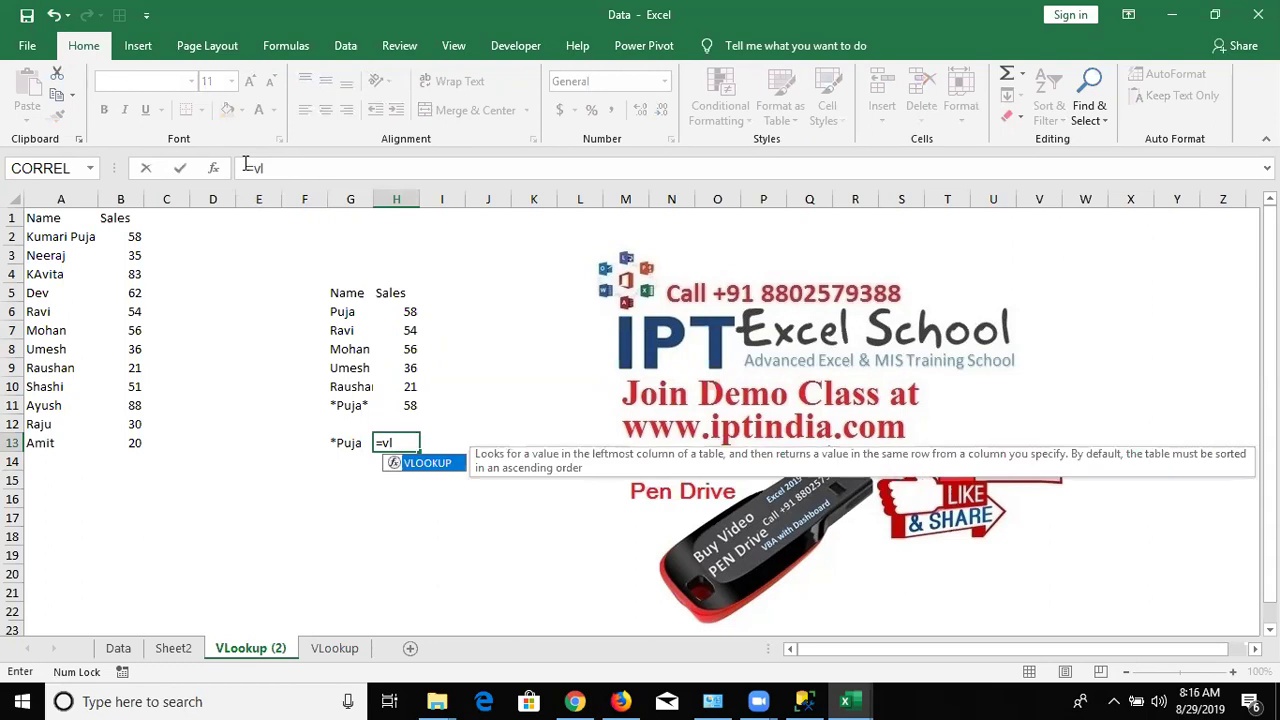
pyautogui.press('Tab')
pyautogui.press('Left')
pyautogui.write(',')
pyautogui.press('Left')
pyautogui.press('Left')
pyautogui.press('Left')
pyautogui.press('Left')
pyautogui.press('Left')
pyautogui.press('Left')
pyautogui.press('Left')
pyautogui.hotkey('ctrl', 'space')
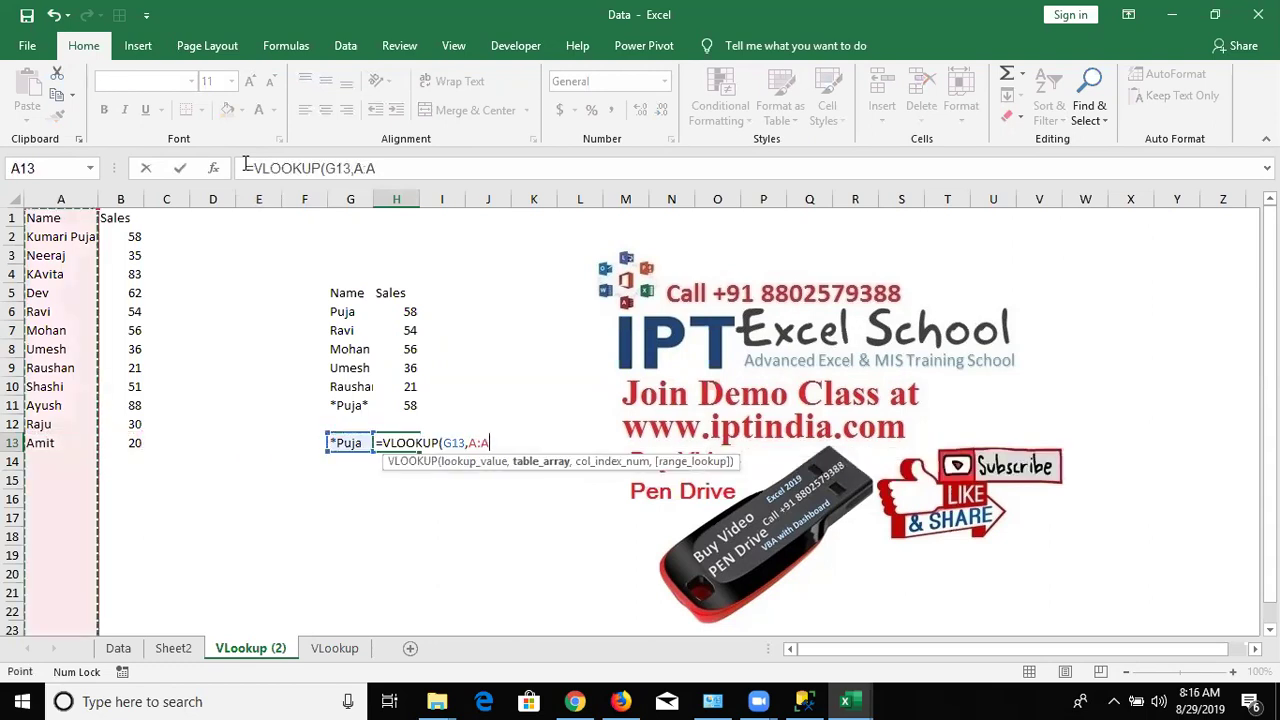
pyautogui.hotkey('shift', 'Right')
# Finish H13's =VLOOKUP(G13,A:B,2,0), returning 58 for *Puja
pyautogui.write(',2,0')
pyautogui.hotkey('ctrl', 'Return')
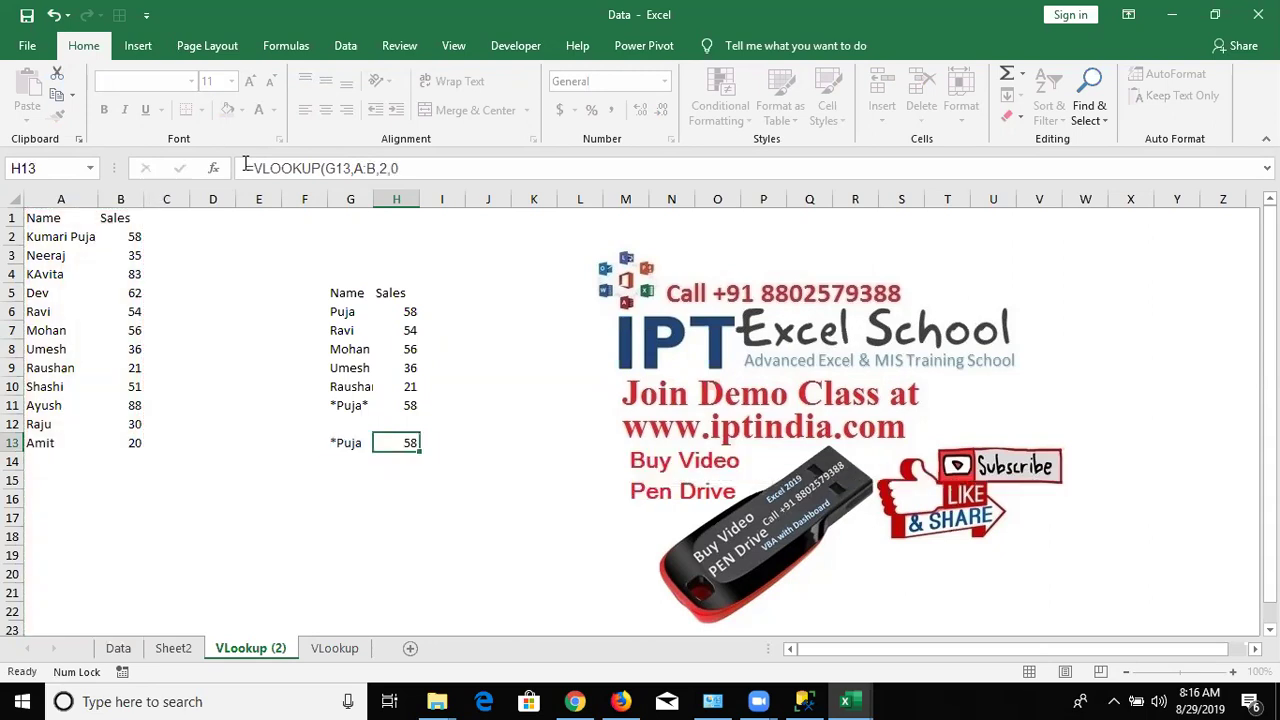
pyautogui.press('Left')
pyautogui.hotkey('ctrl', 'Left')
pyautogui.hotkey('ctrl', 'Up')
pyautogui.press('Left')
pyautogui.press('Down')
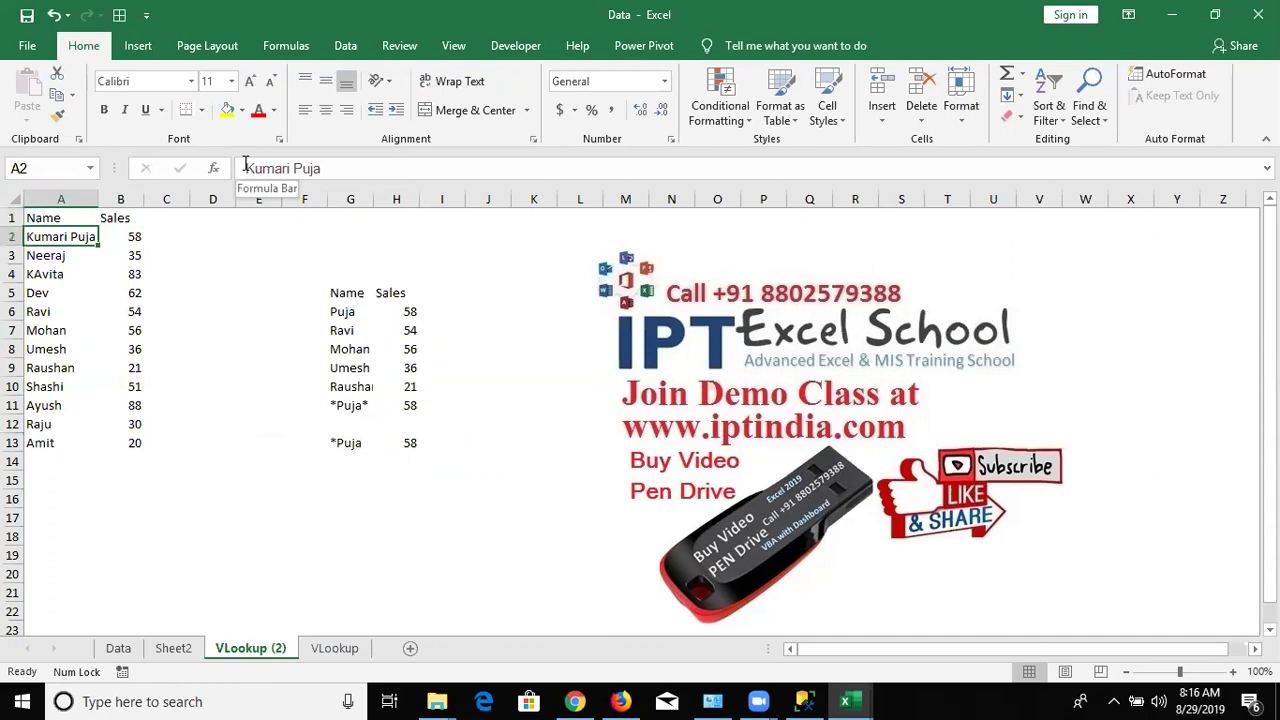
pyautogui.press('Return')
pyautogui.press('Down')
pyautogui.press('Down')
pyautogui.press('Down')
pyautogui.press('Down')
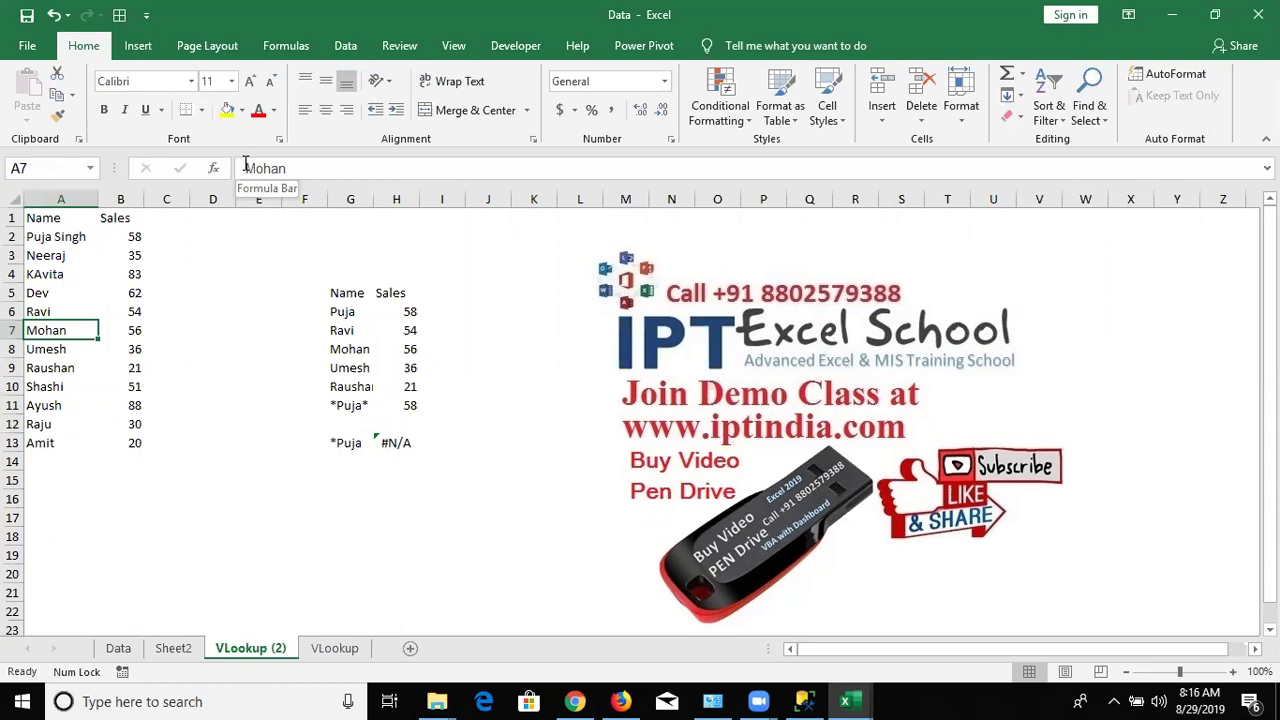
pyautogui.press('Down')
pyautogui.press('Right')
pyautogui.press('Right')
pyautogui.press('Right')
pyautogui.press('Right')
pyautogui.press('Right')
pyautogui.press('Down')
pyautogui.press('Down')
pyautogui.press('Down')
pyautogui.press('Down')
pyautogui.press('Down')
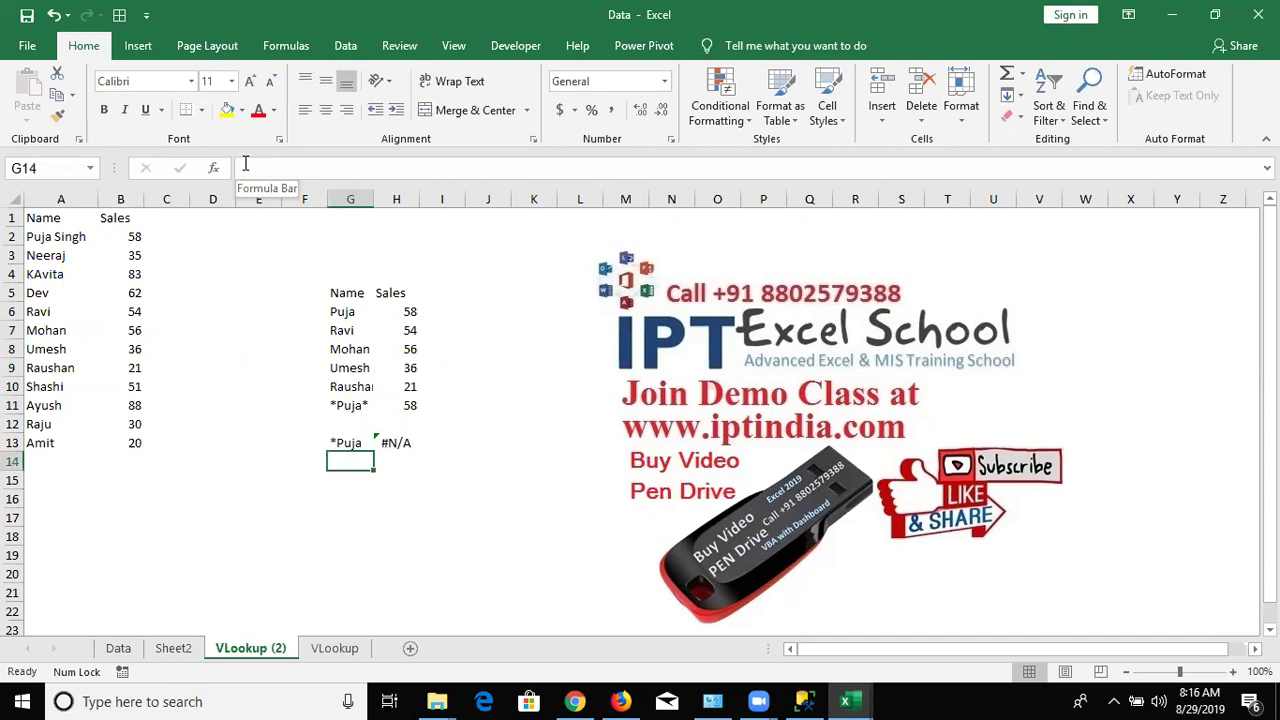
# Enter Puja* in G14 and fill the lookup into H14, which shows #N/A
pyautogui.write('Puja*')
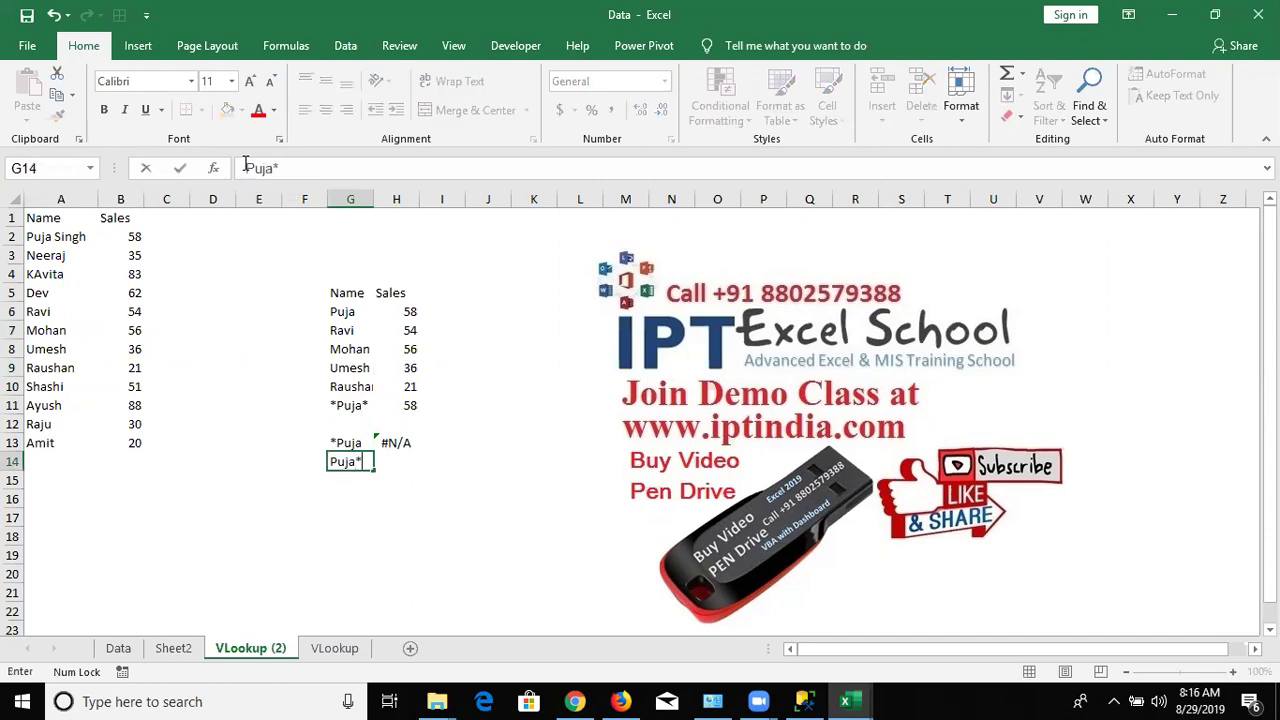
pyautogui.press('Return')
pyautogui.press('Up')
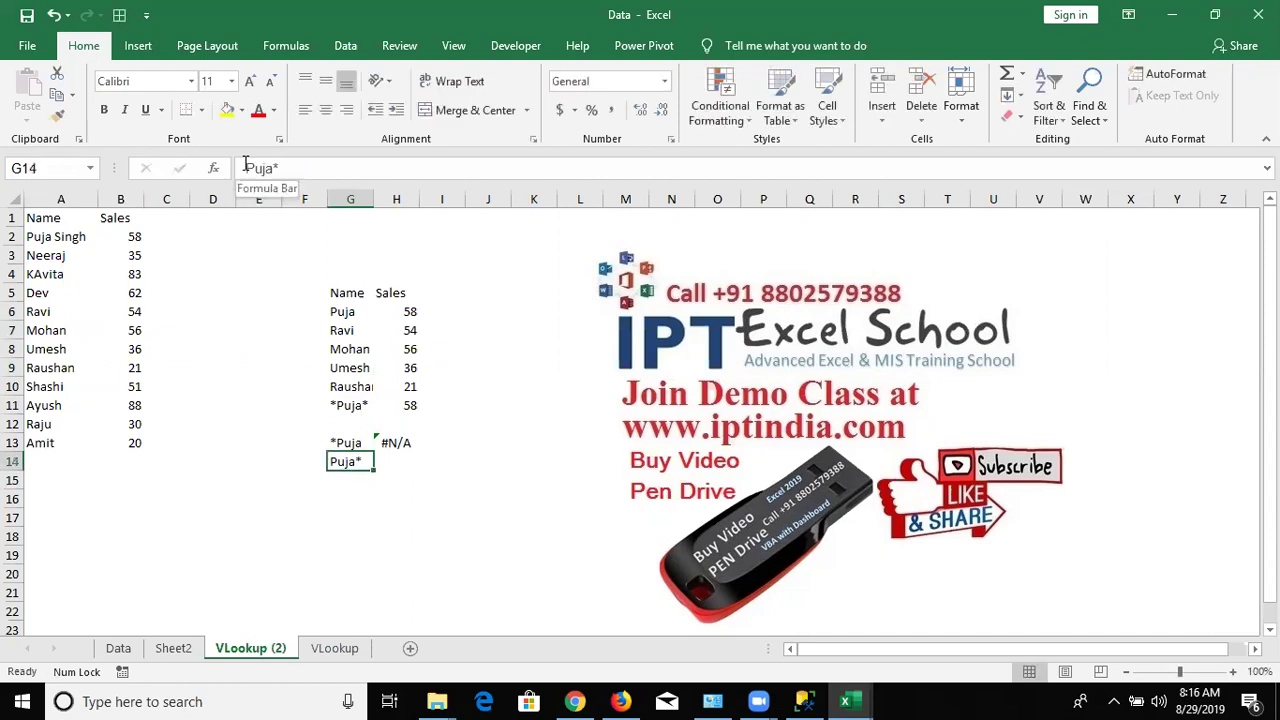
pyautogui.press('Right')
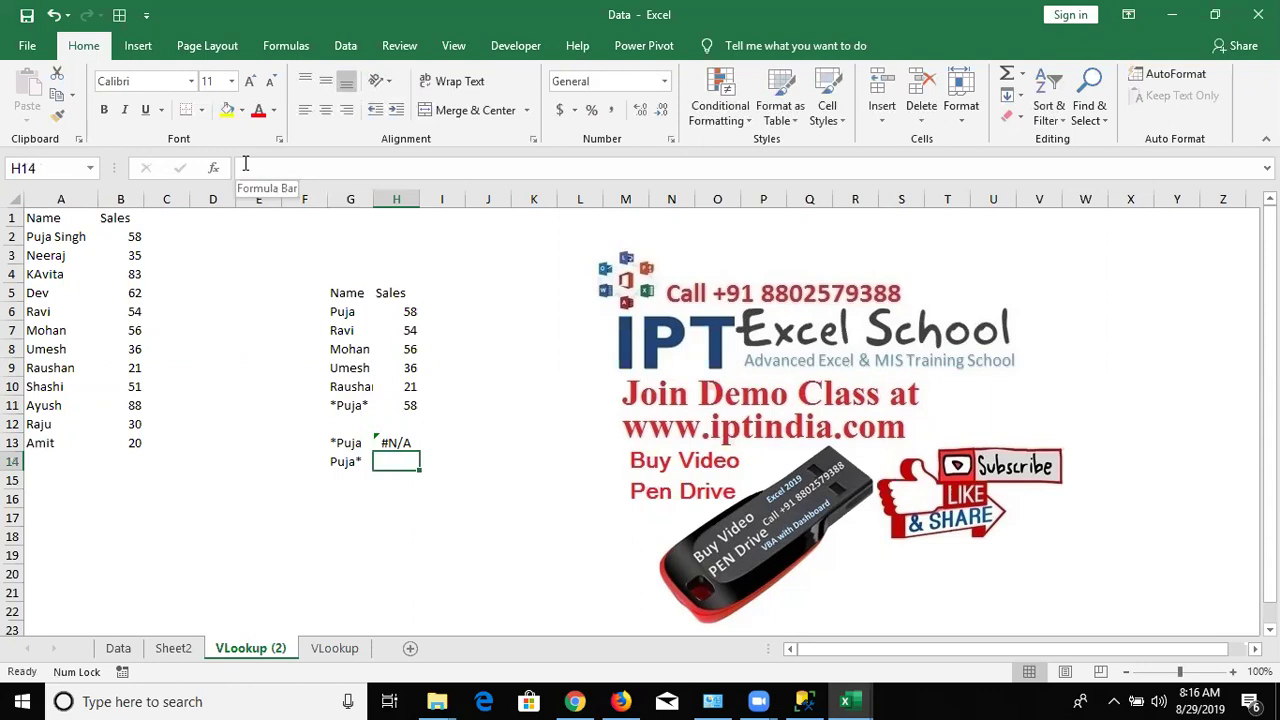
pyautogui.hotkey('ctrl', 'd')
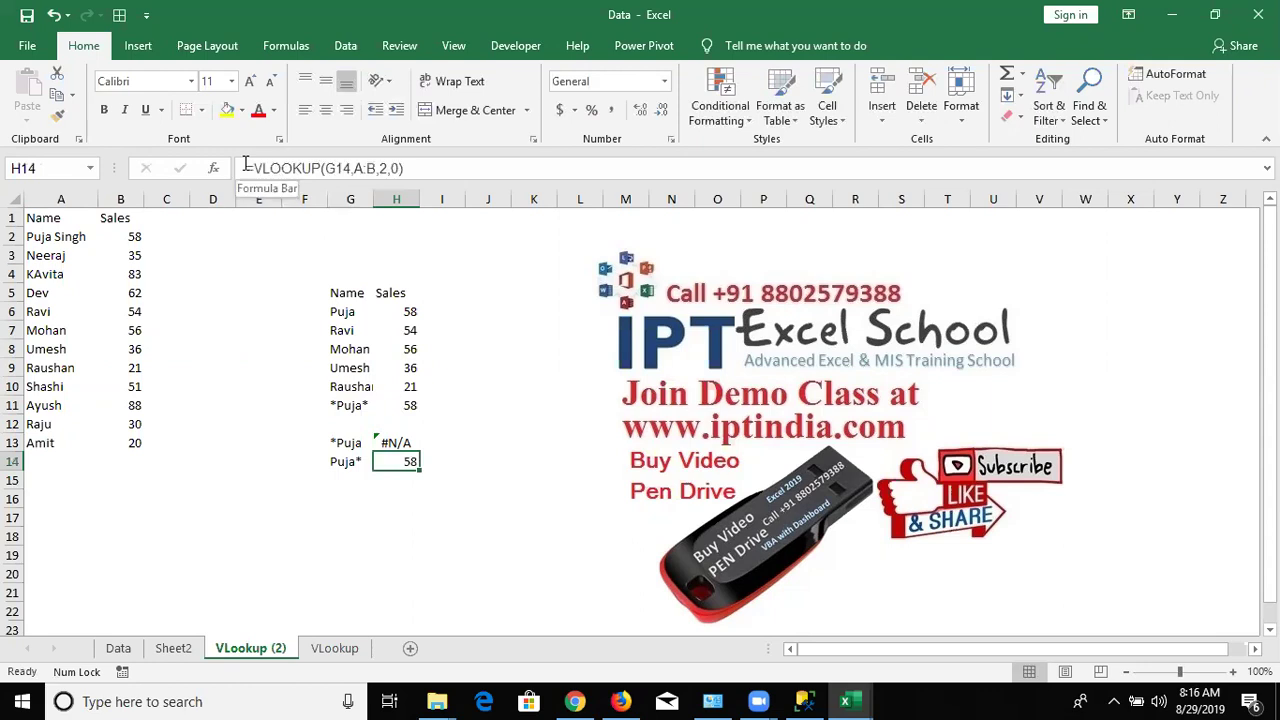
pyautogui.click(49, 237)
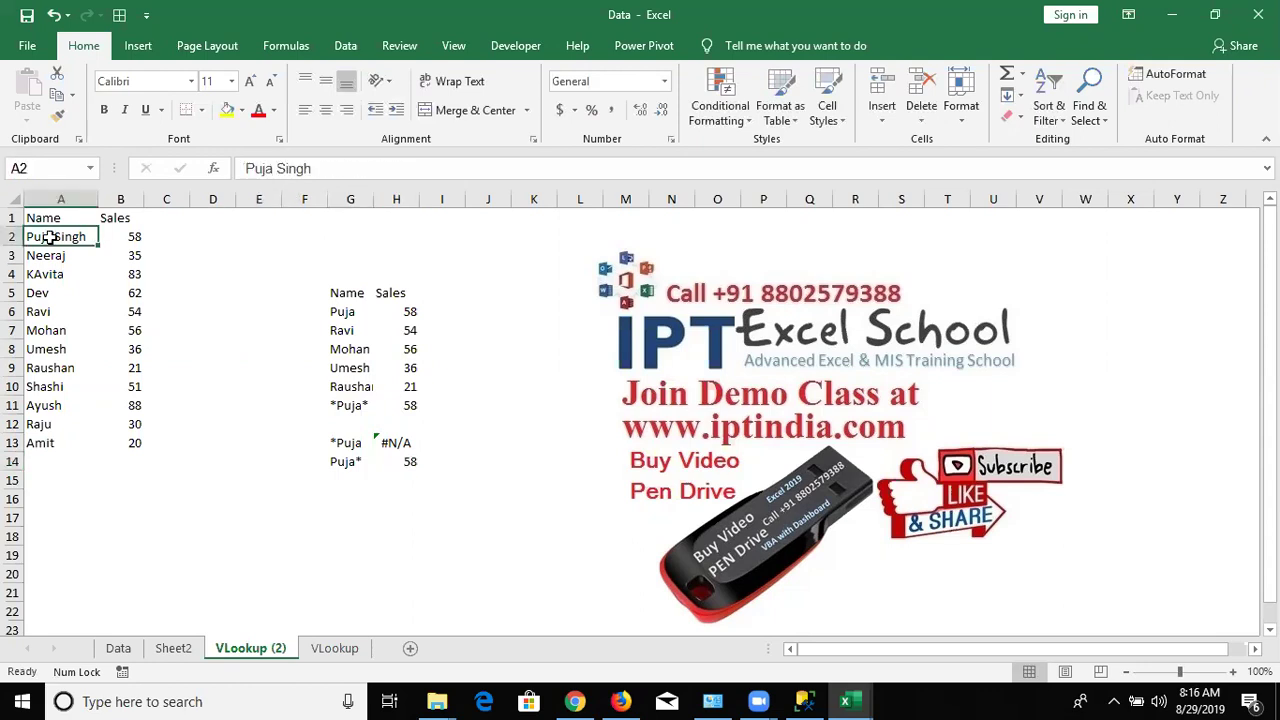
pyautogui.write('Kumar')
pyautogui.write(' O')
pyautogui.press('BackSpace')
pyautogui.press('BackSpace')
pyautogui.write('Puja')
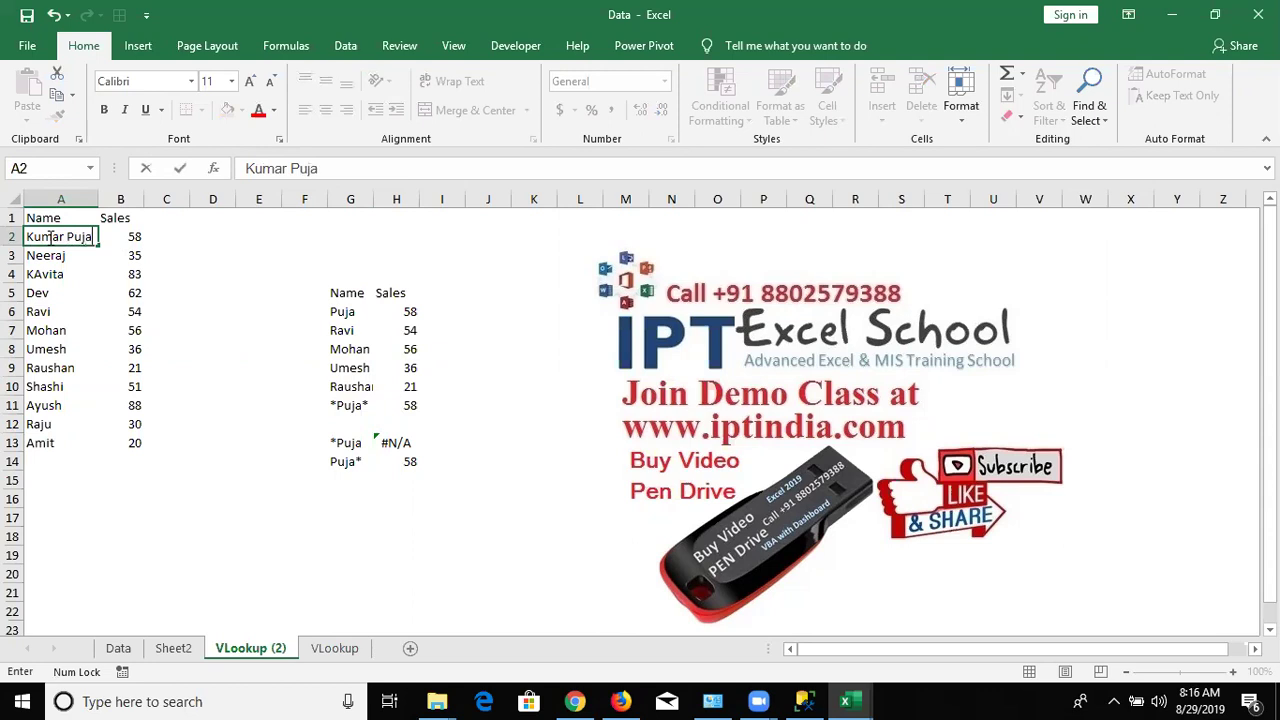
pyautogui.press('Return')
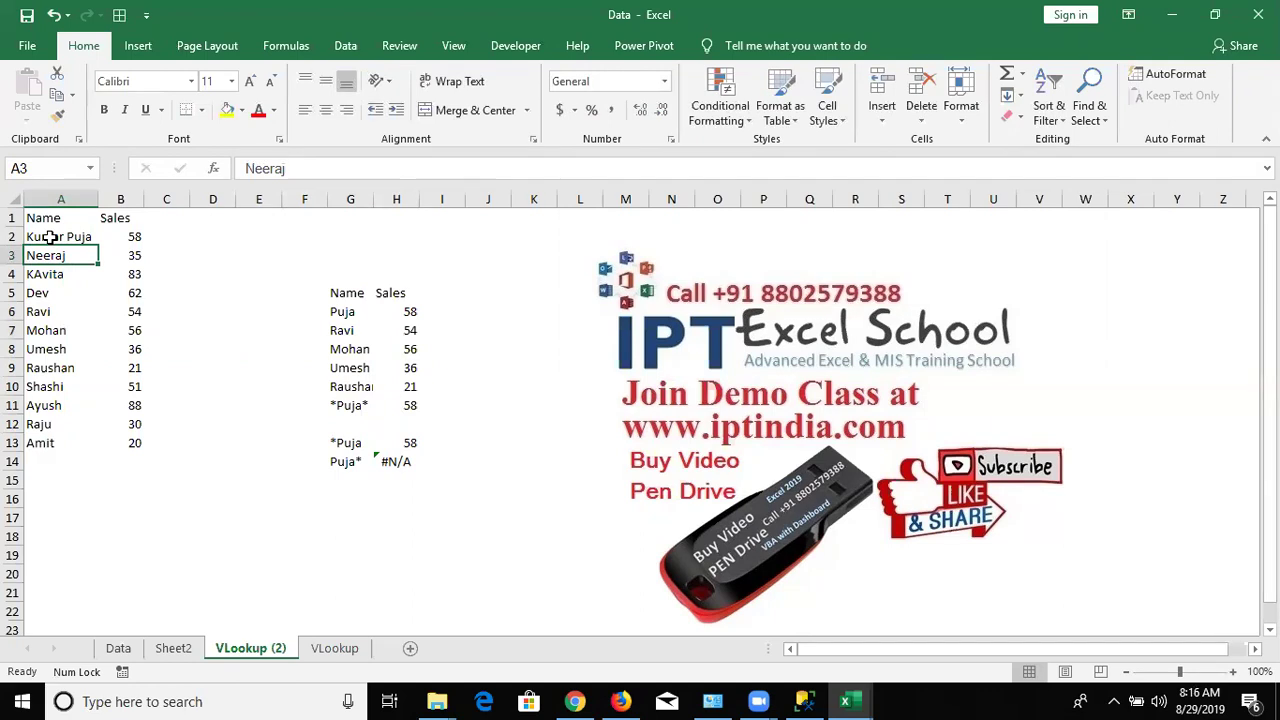
pyautogui.press('Down')
pyautogui.press('Down')
pyautogui.press('Down')
pyautogui.press('Down')
pyautogui.press('Down')
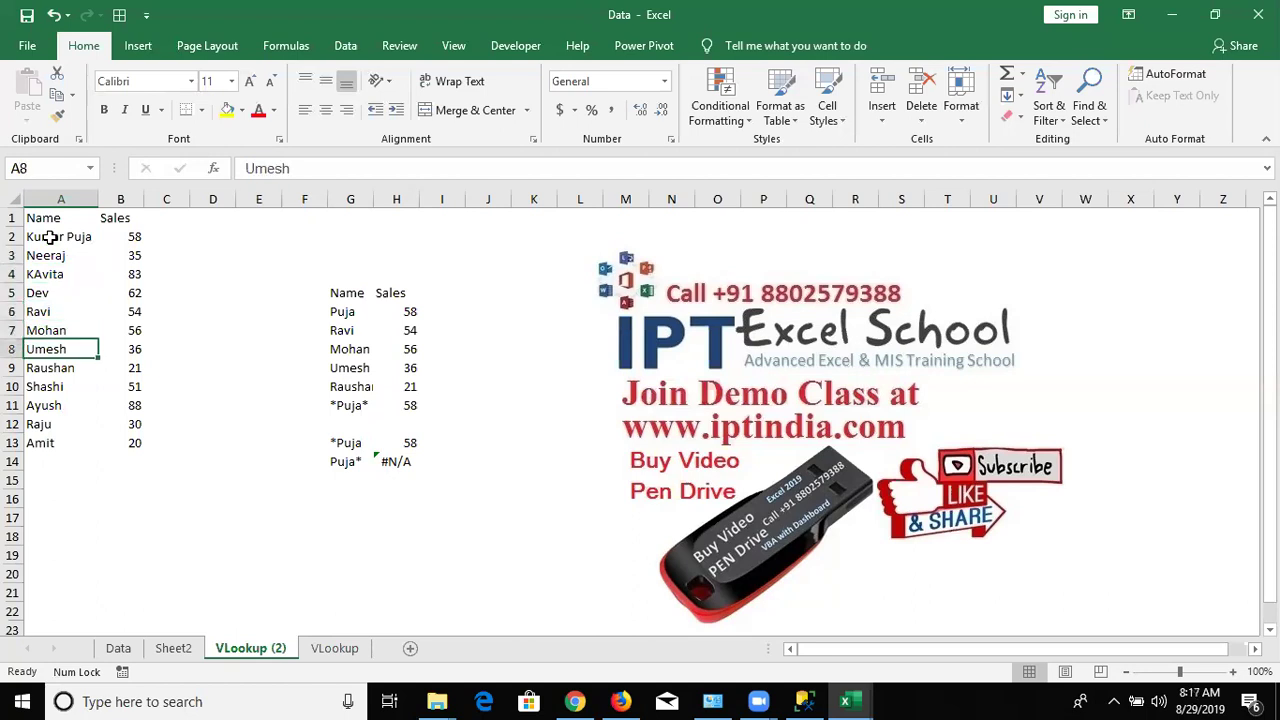
pyautogui.write('D1')
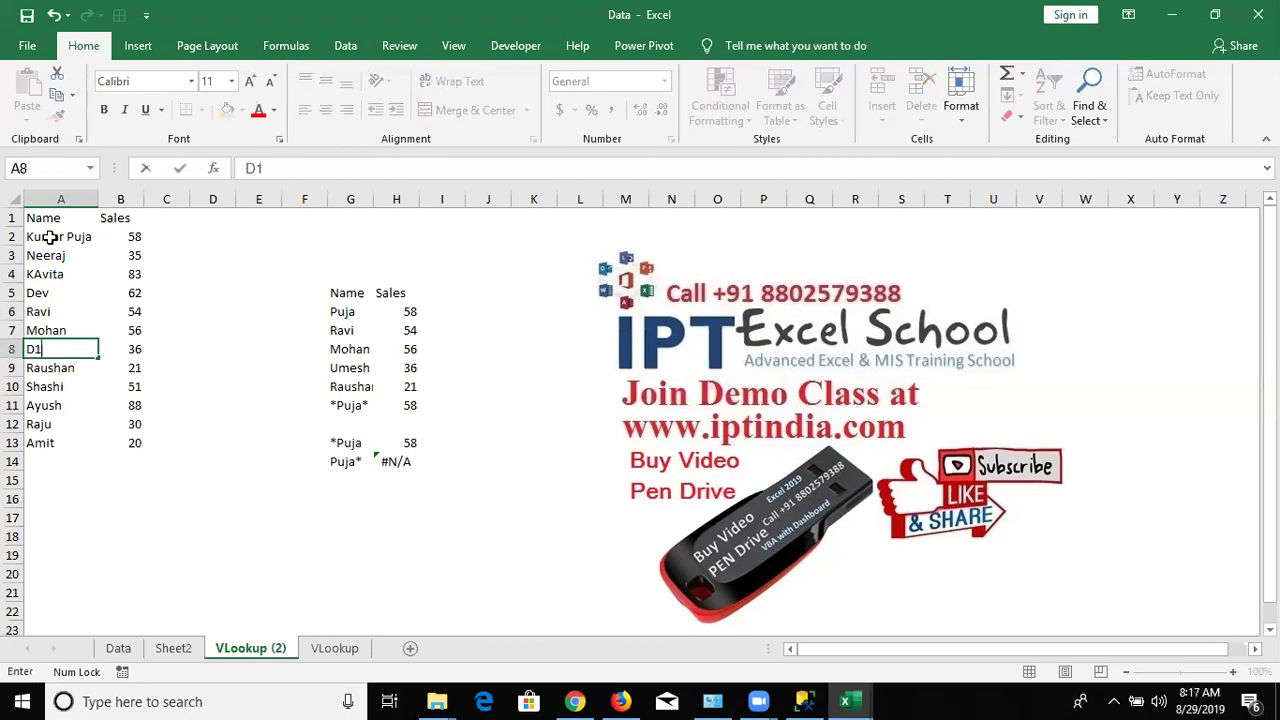
pyautogui.press('Return')
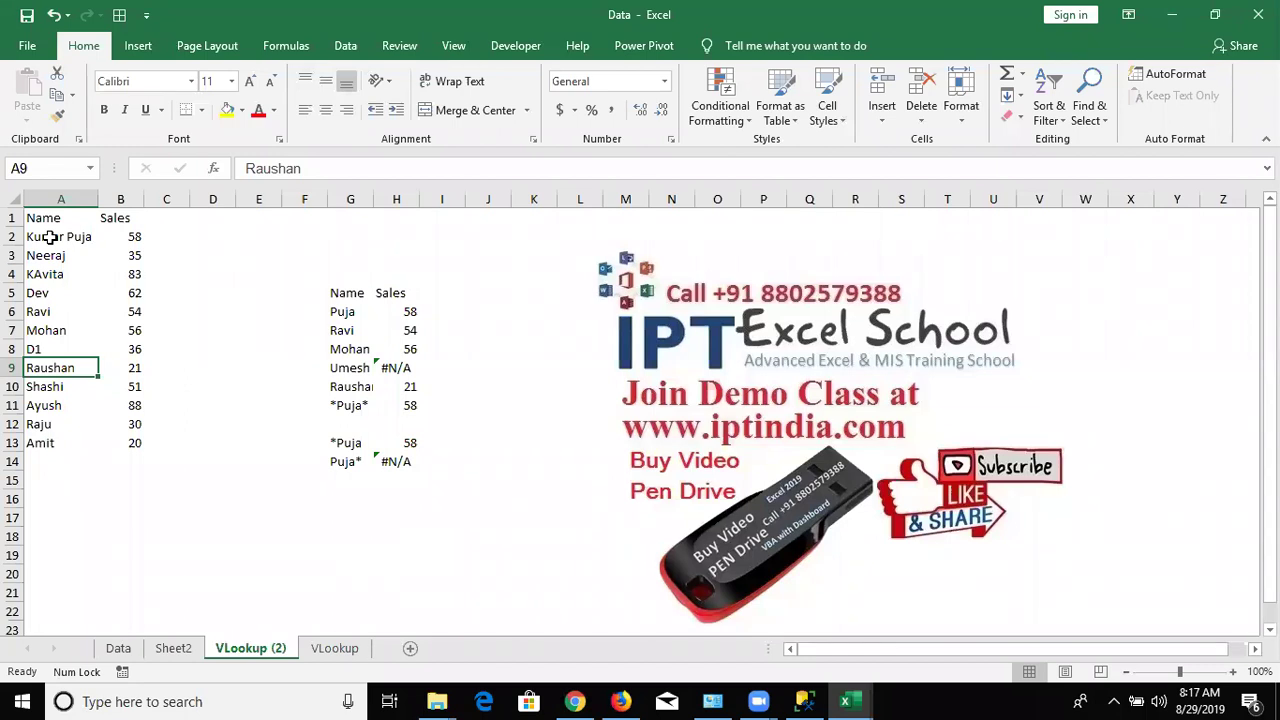
pyautogui.press('Up')
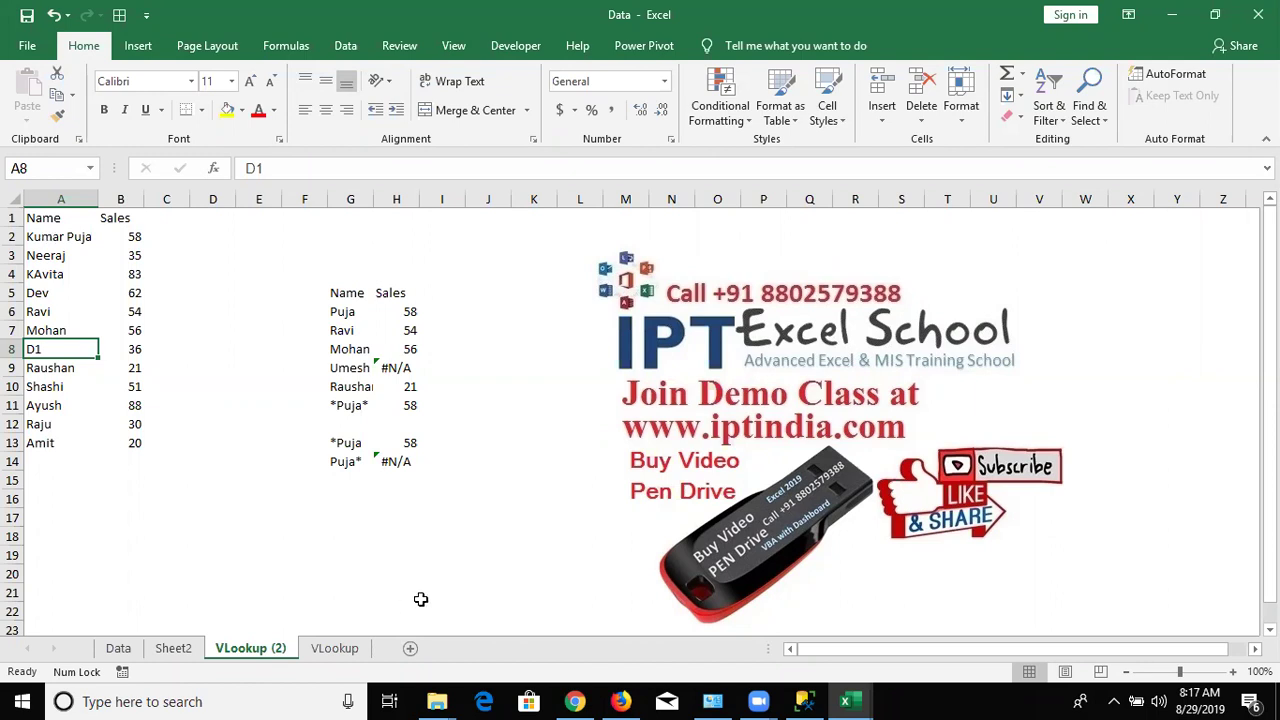
# Enter ?? in G15 with =VLOOKUP(G15,A:B,2,0) in H15, matching D1 to return 36
pyautogui.click(357, 487)
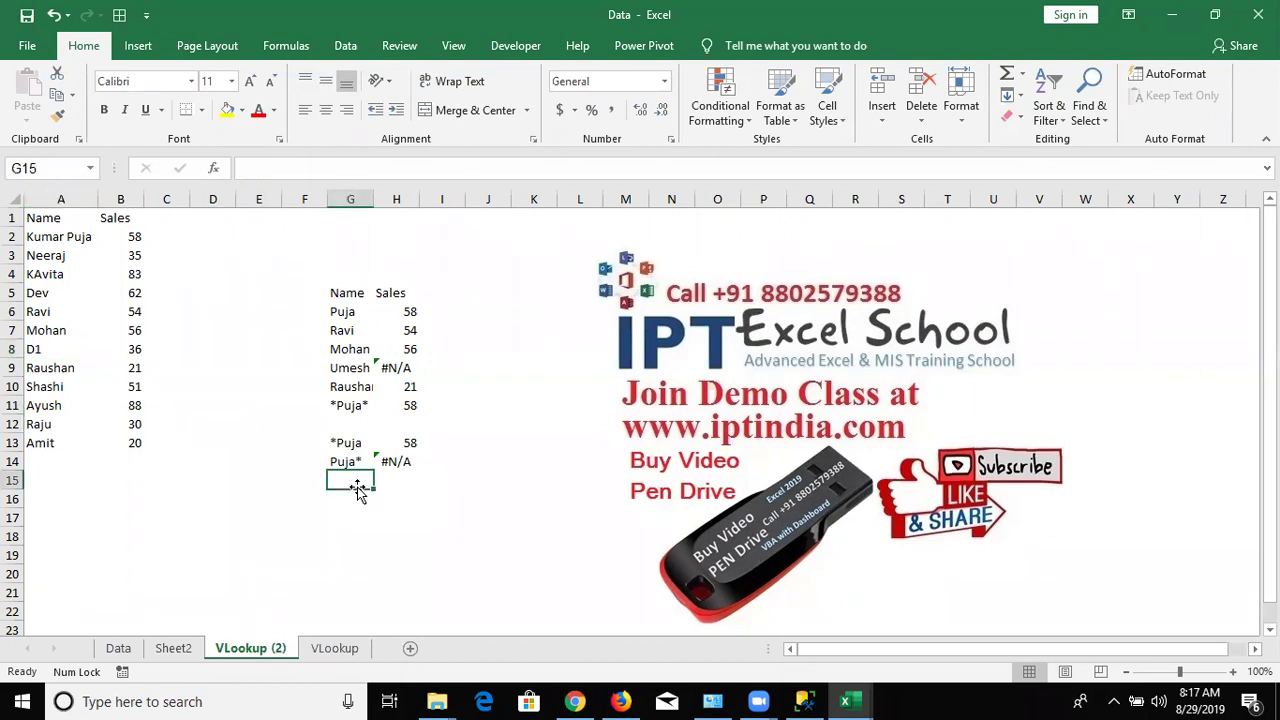
pyautogui.write('??')
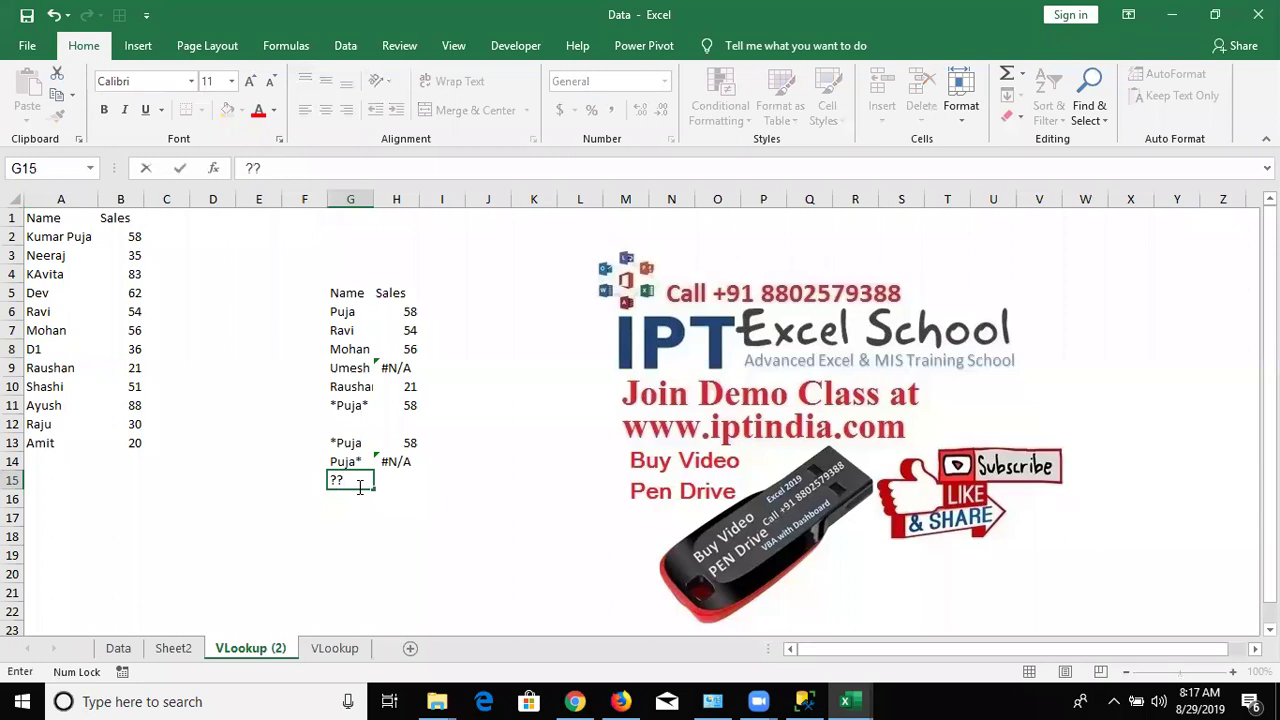
pyautogui.press('Tab')
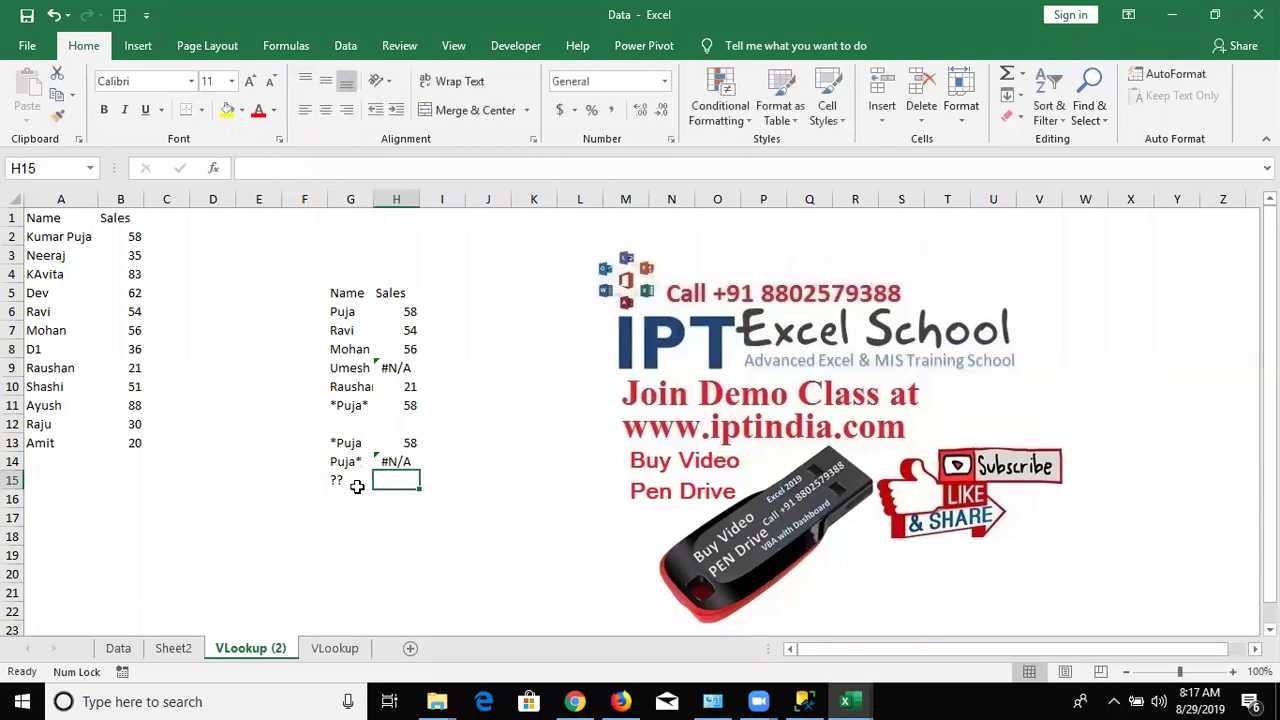
pyautogui.hotkey('ctrl', 'd')
pyautogui.press('F2')
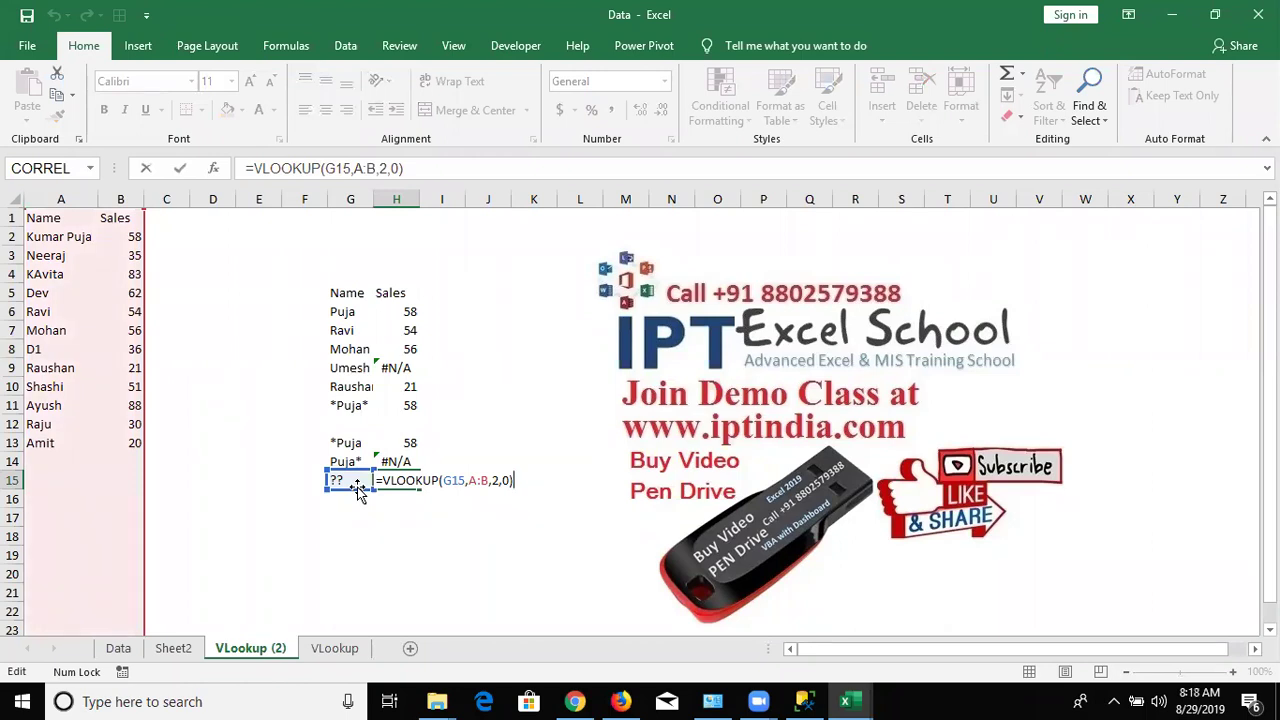
pyautogui.click(357, 490)
pyautogui.press('Up')
pyautogui.press('Left')
pyautogui.press('Left')
pyautogui.press('Left')
pyautogui.press('Left')
pyautogui.press('Left')
pyautogui.press('Left')
pyautogui.press('Up')
pyautogui.press('Up')
pyautogui.press('Up')
pyautogui.press('Up')
pyautogui.press('Up')
pyautogui.press('Up')
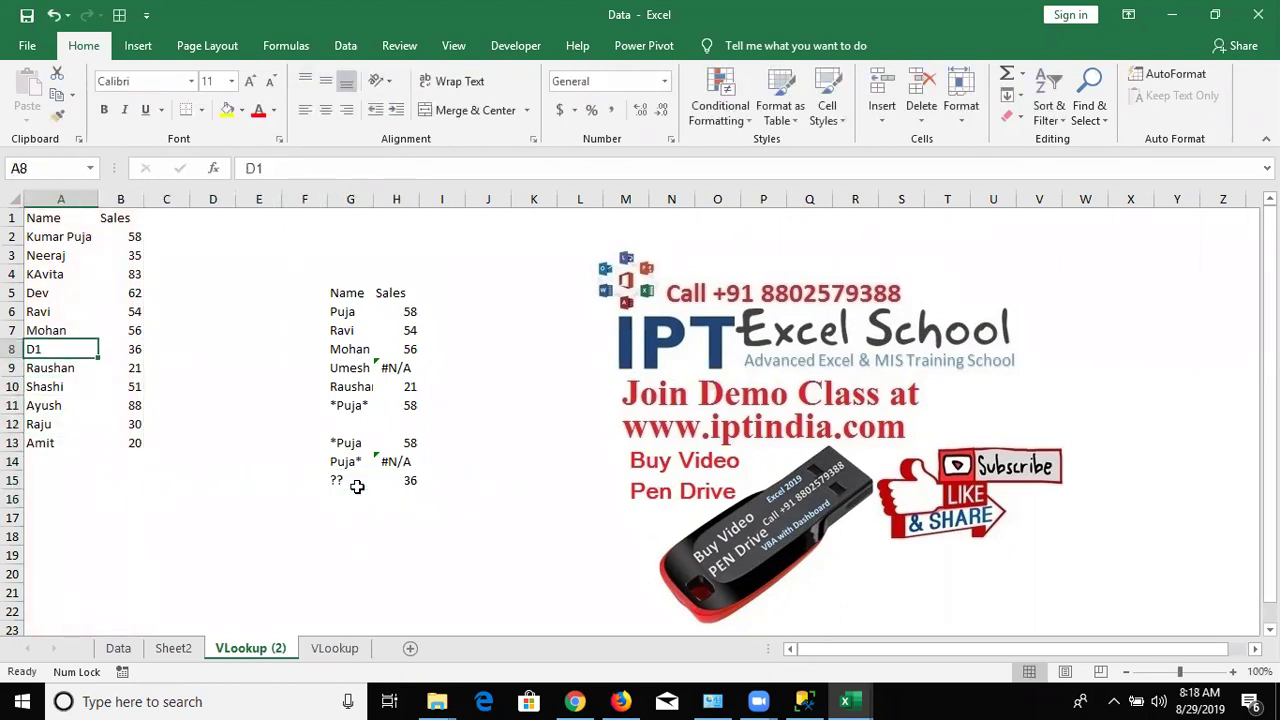
pyautogui.write('12')
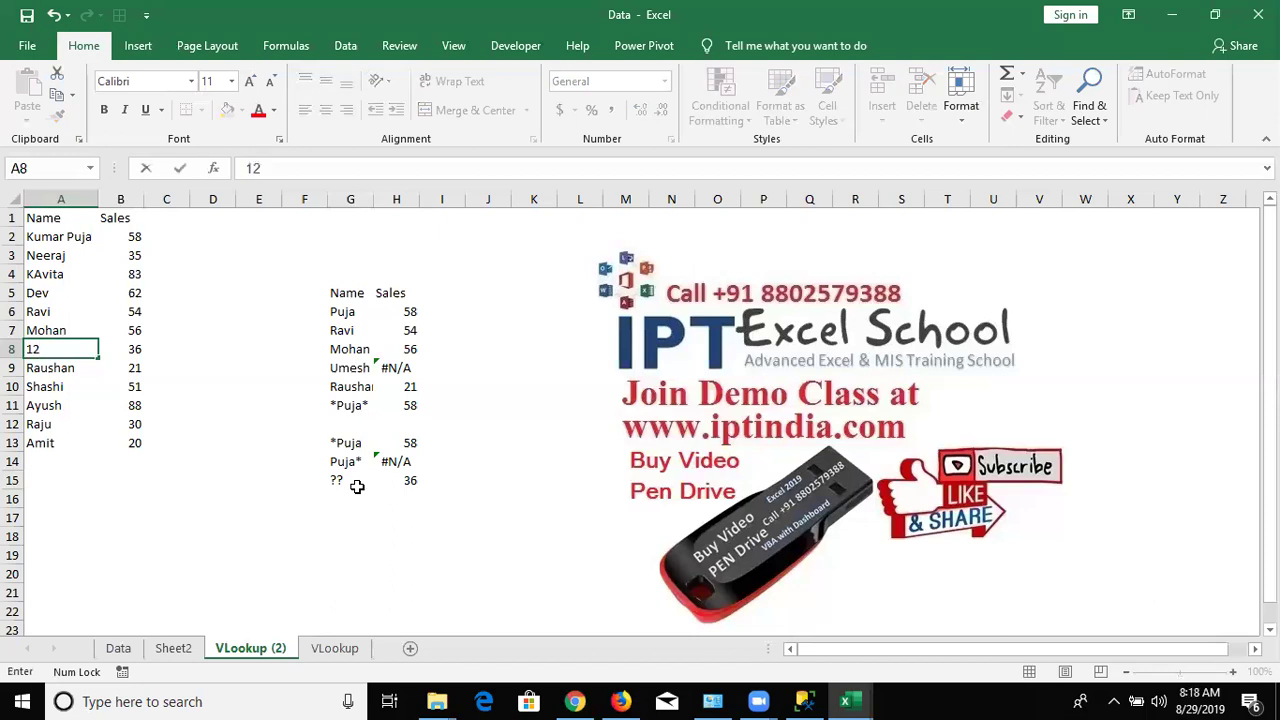
pyautogui.press('Return')
pyautogui.press('Up')
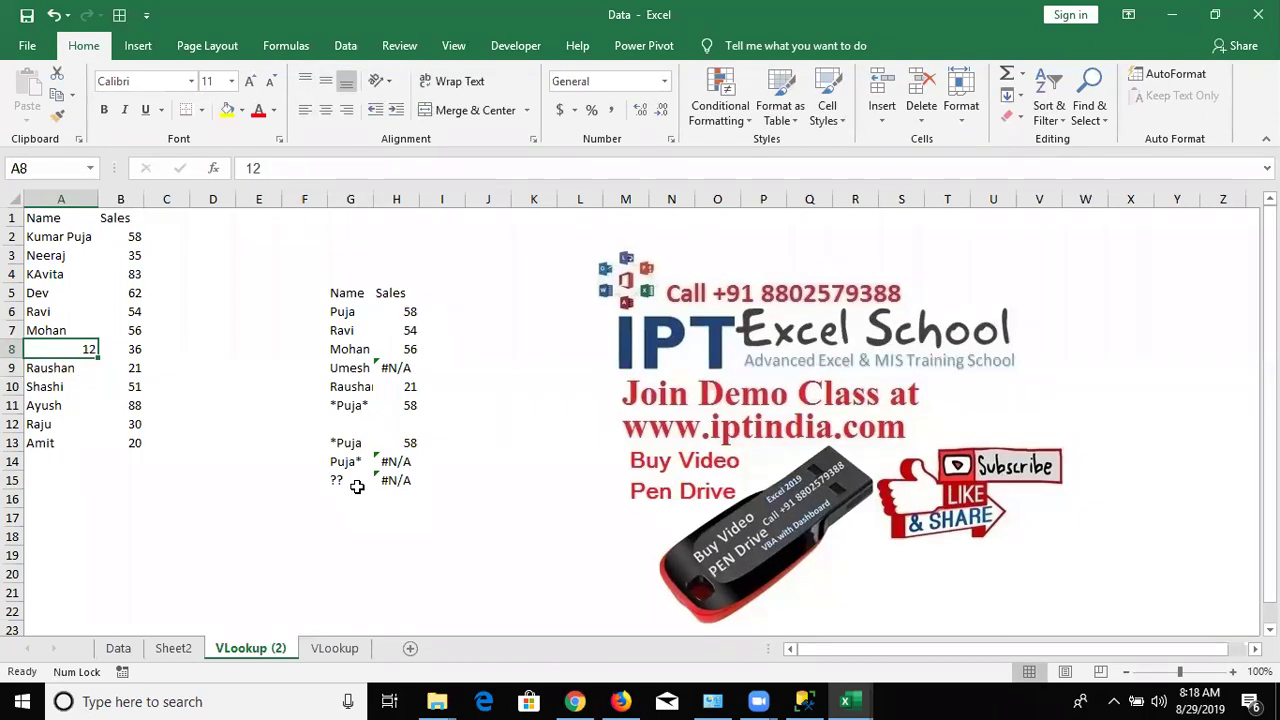
pyautogui.write("'12")
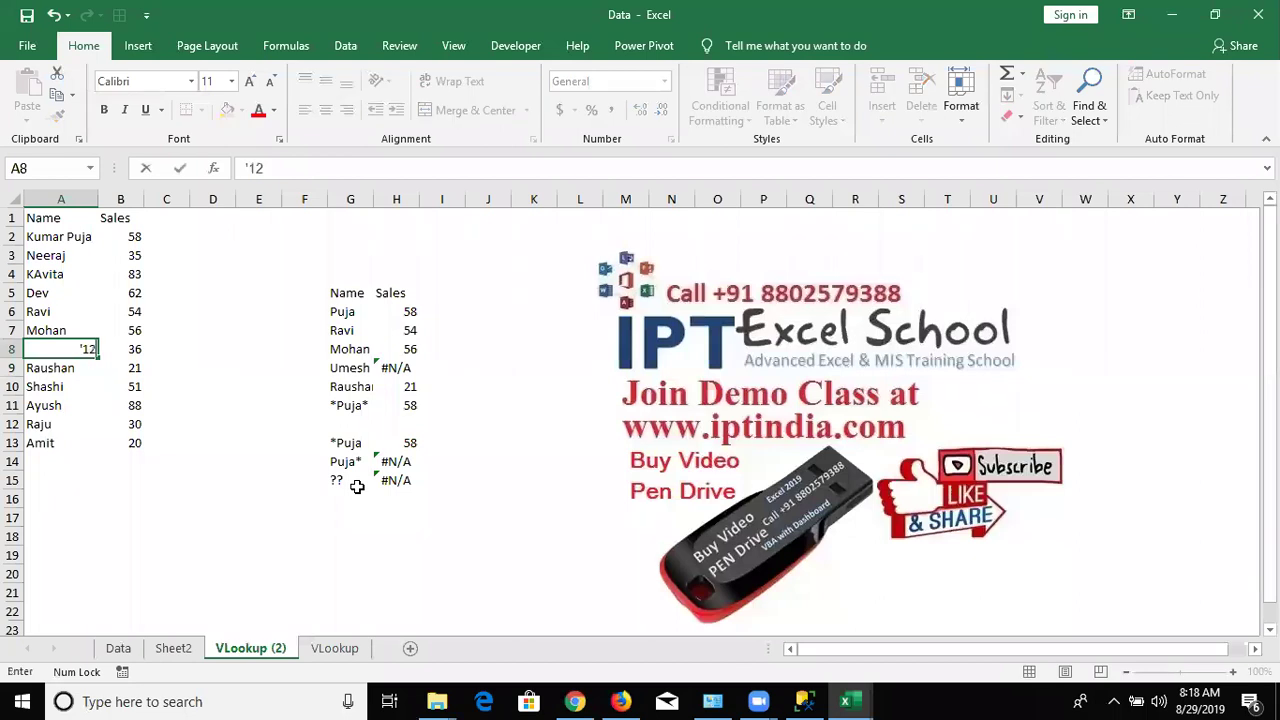
pyautogui.press('Return')
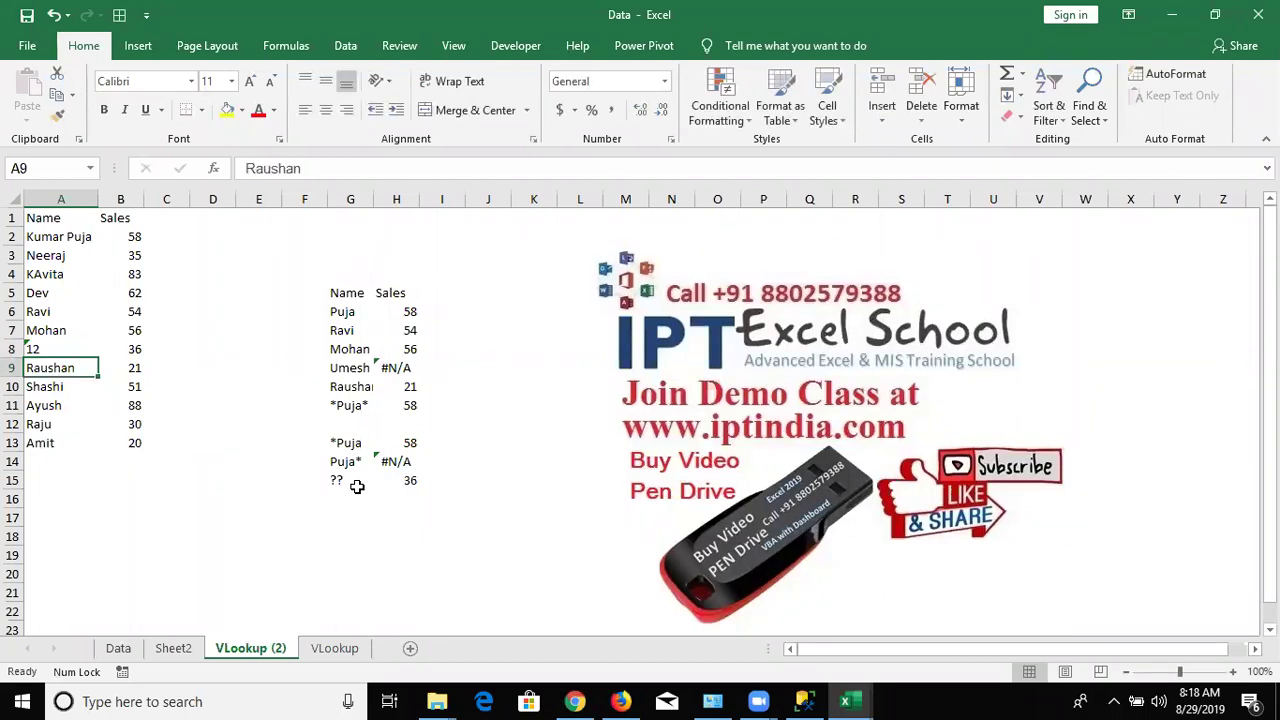
pyautogui.hotkey('ctrl', 'z')
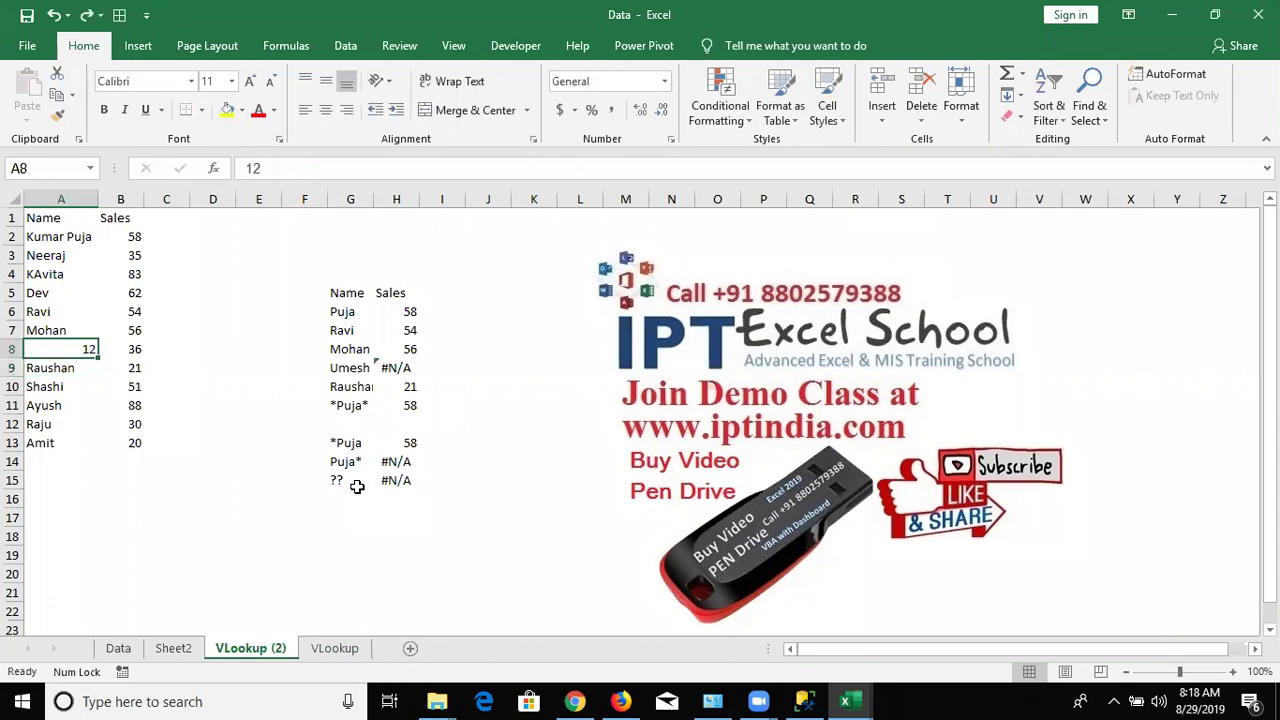
pyautogui.press('Right')
pyautogui.press('Right')
pyautogui.press('Right')
pyautogui.press('Right')
pyautogui.press('Right')
pyautogui.press('Right')
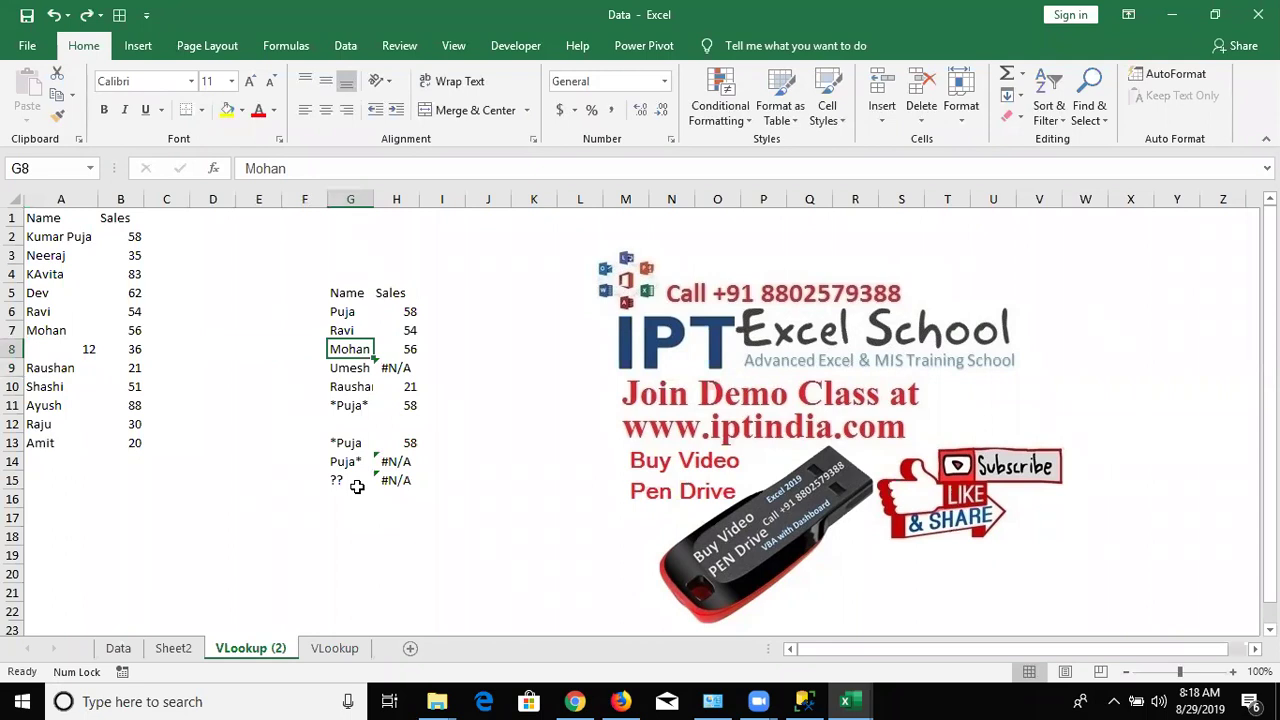
pyautogui.press('Up')
pyautogui.press('Up')
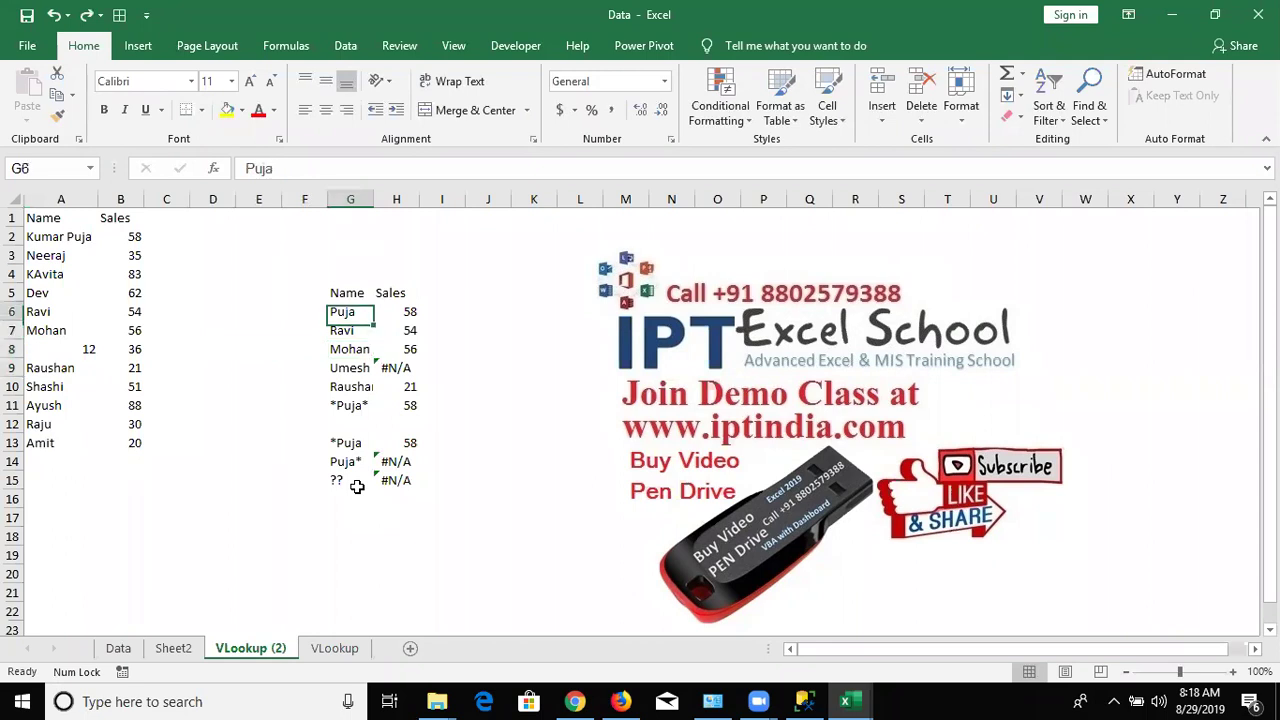
pyautogui.write('12')
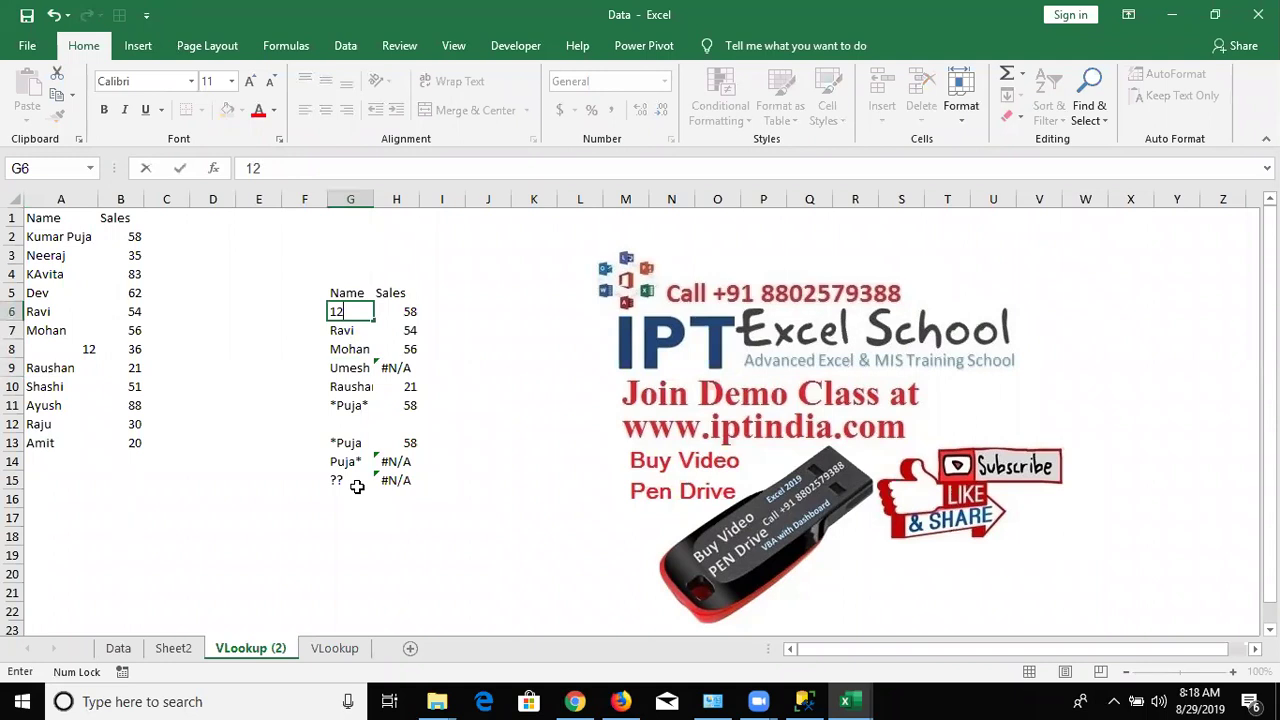
pyautogui.press('Return')
pyautogui.press('Up')
pyautogui.press('Down')
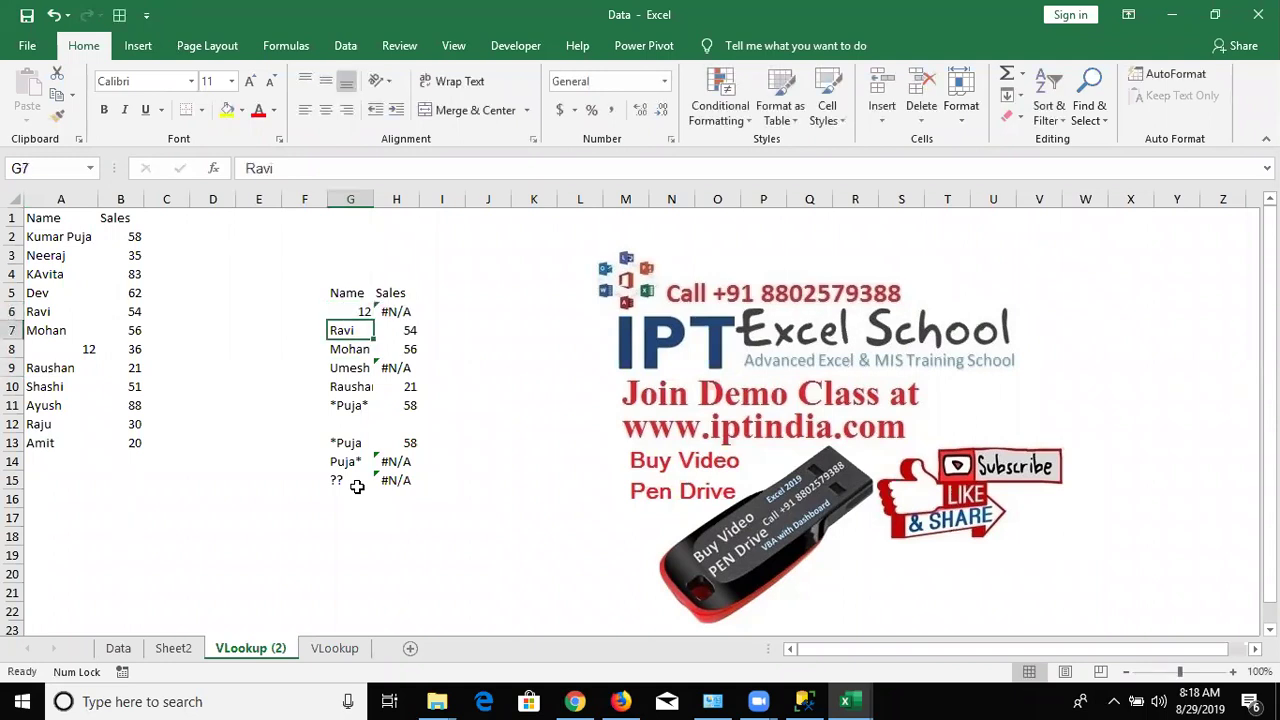
pyautogui.hotkey('shift', 'Down')
pyautogui.hotkey('shift', 'Down')
pyautogui.hotkey('shift', 'Down')
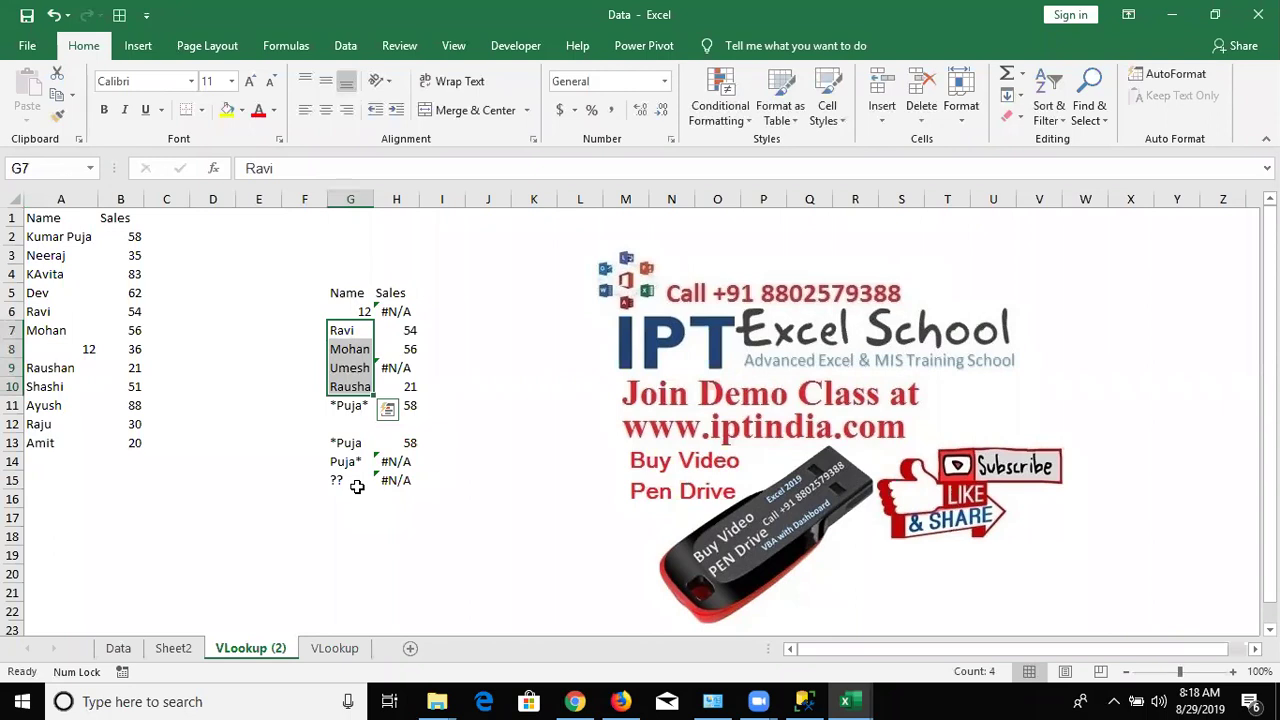
pyautogui.press('Left')
pyautogui.press('Left')
pyautogui.press('Left')
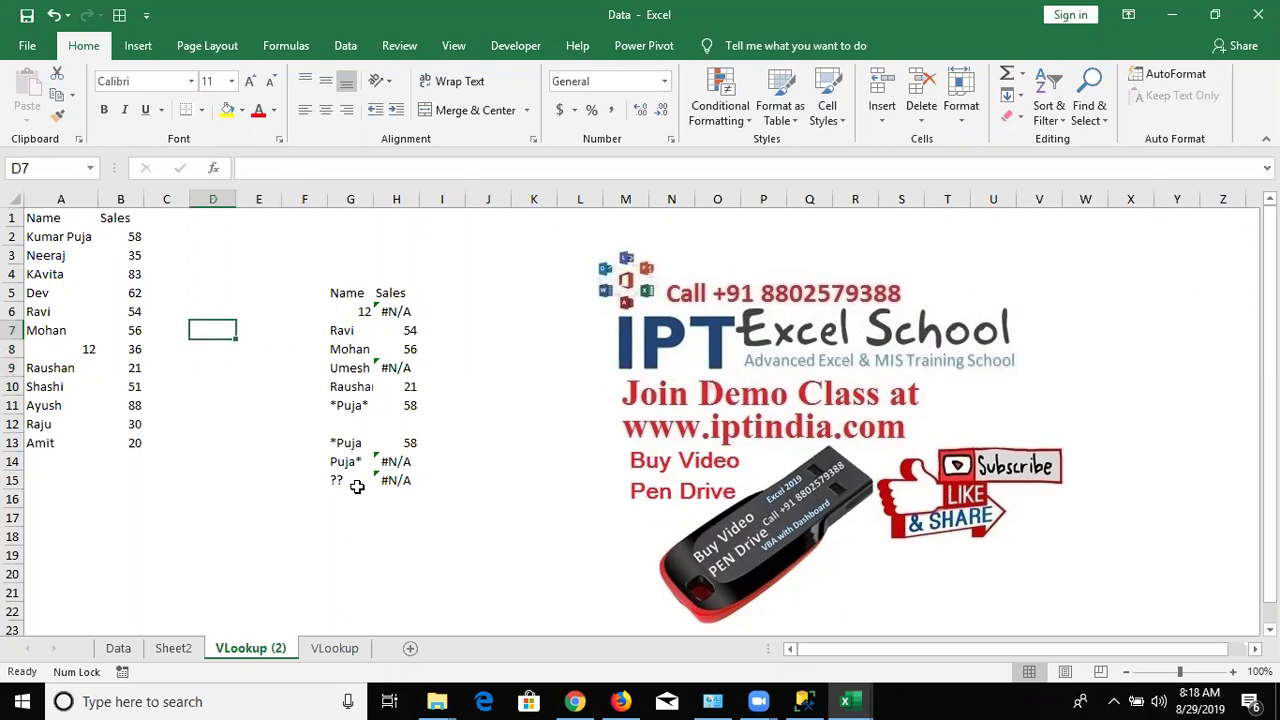
pyautogui.press('Left')
pyautogui.press('Left')
pyautogui.press('Left')
pyautogui.press('Down')
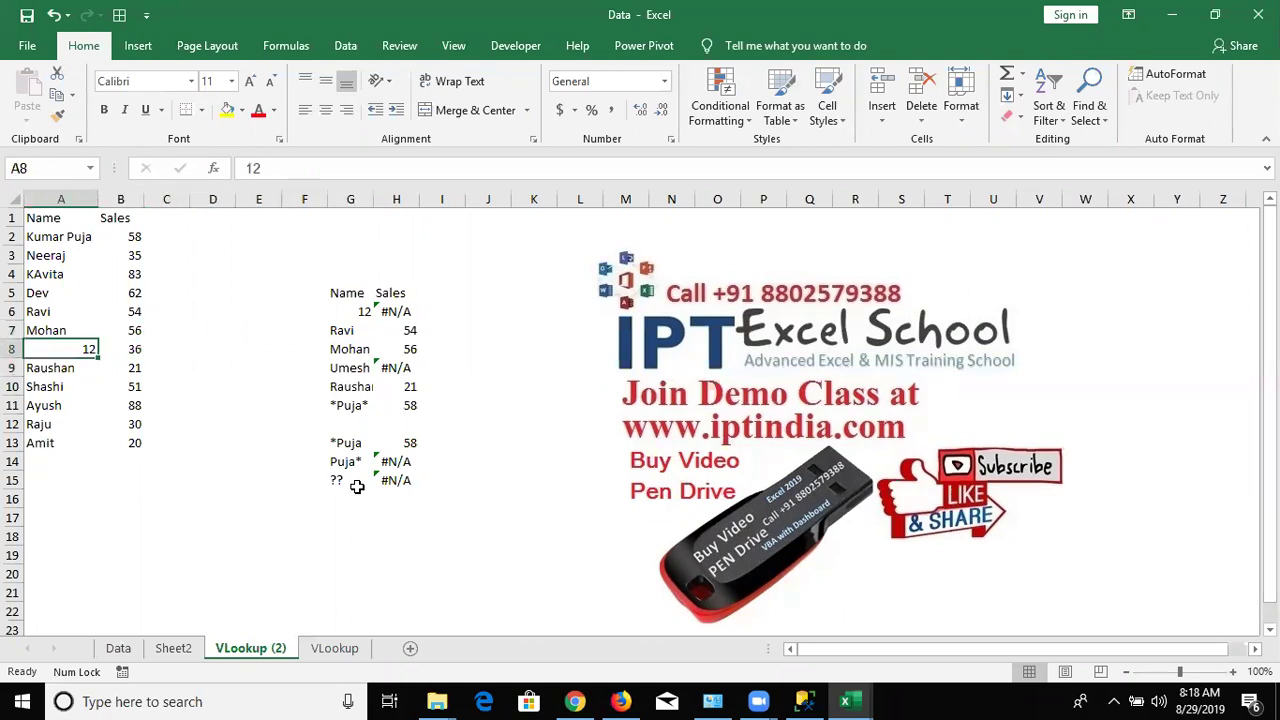
pyautogui.write('D1')
pyautogui.press('Return')
pyautogui.press('Up')
pyautogui.hotkey('ctrl', 'Up')
pyautogui.press('Right')
pyautogui.press('Right')
pyautogui.press('Right')
pyautogui.press('Down')
pyautogui.press('Down')
pyautogui.press('Down')
pyautogui.press('Down')
pyautogui.press('Down')
pyautogui.press('Right')
pyautogui.press('Right')
pyautogui.press('Right')
pyautogui.write('Pu')
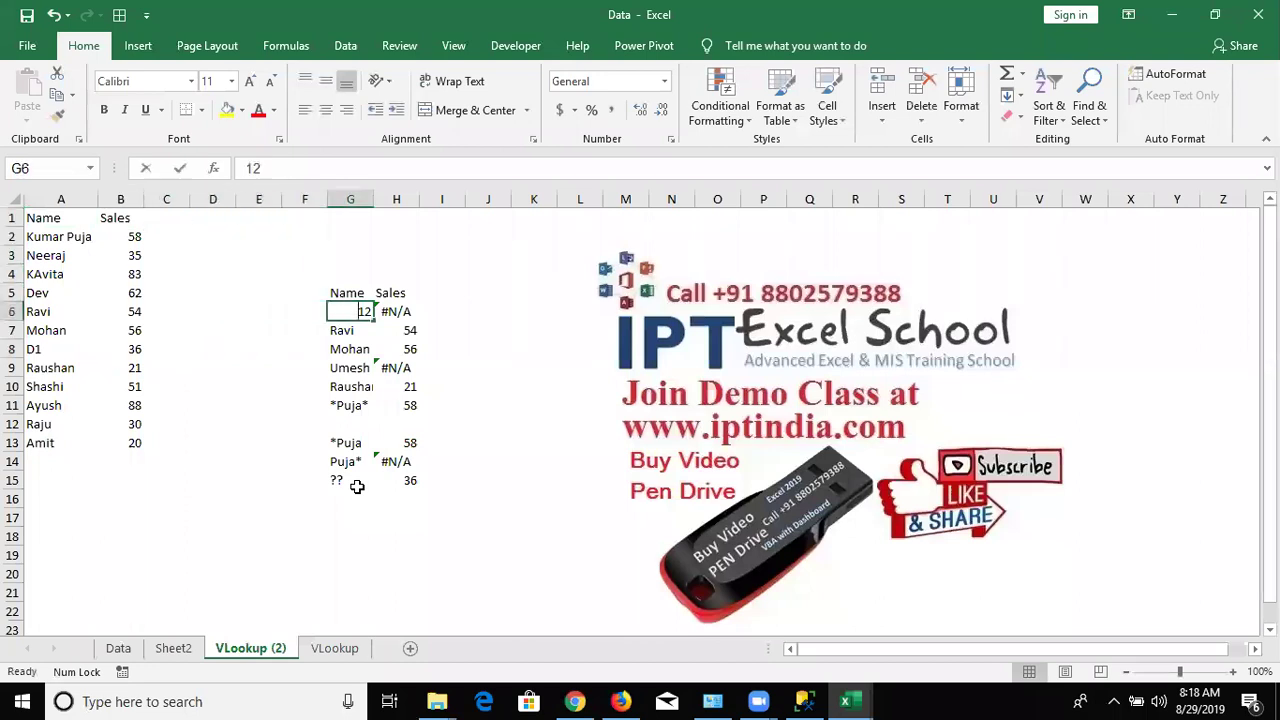
pyautogui.write('ja')
pyautogui.press('Return')
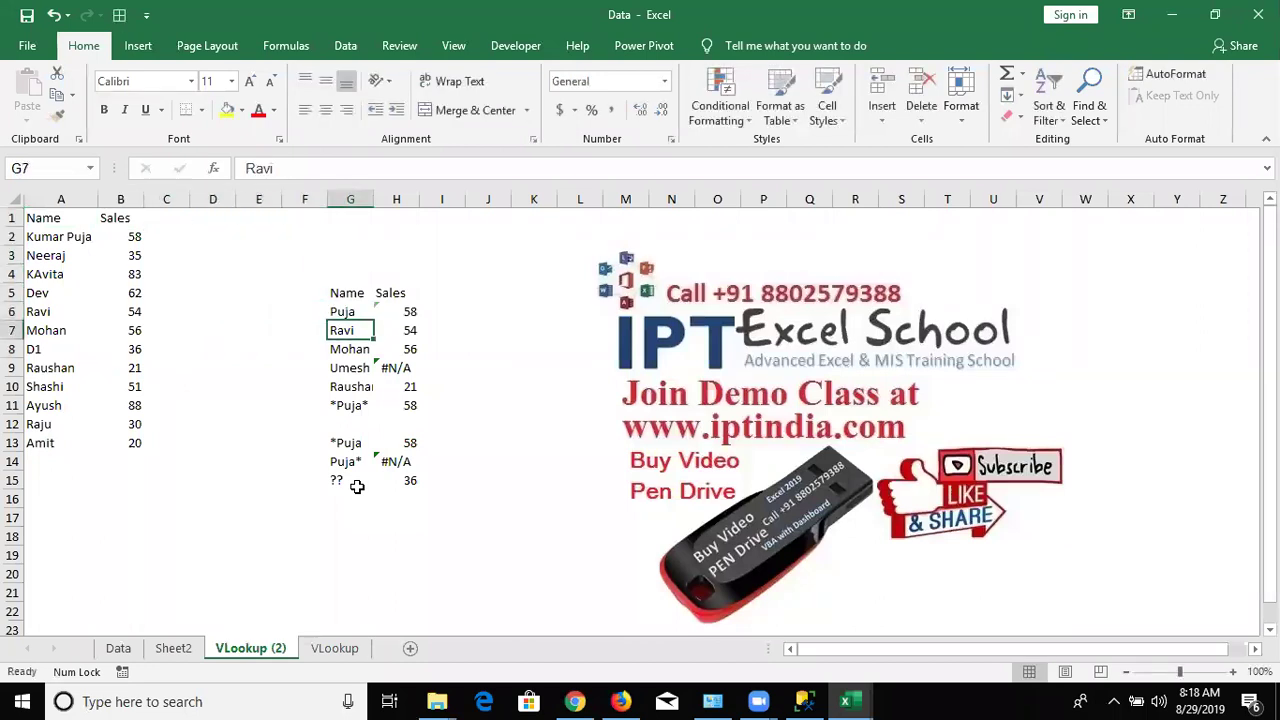
pyautogui.press('Left')
pyautogui.press('Left')
pyautogui.press('Left')
pyautogui.press('Left')
pyautogui.press('Left')
pyautogui.press('Down')
pyautogui.press('Down')
pyautogui.press('Down')
pyautogui.press('Down')
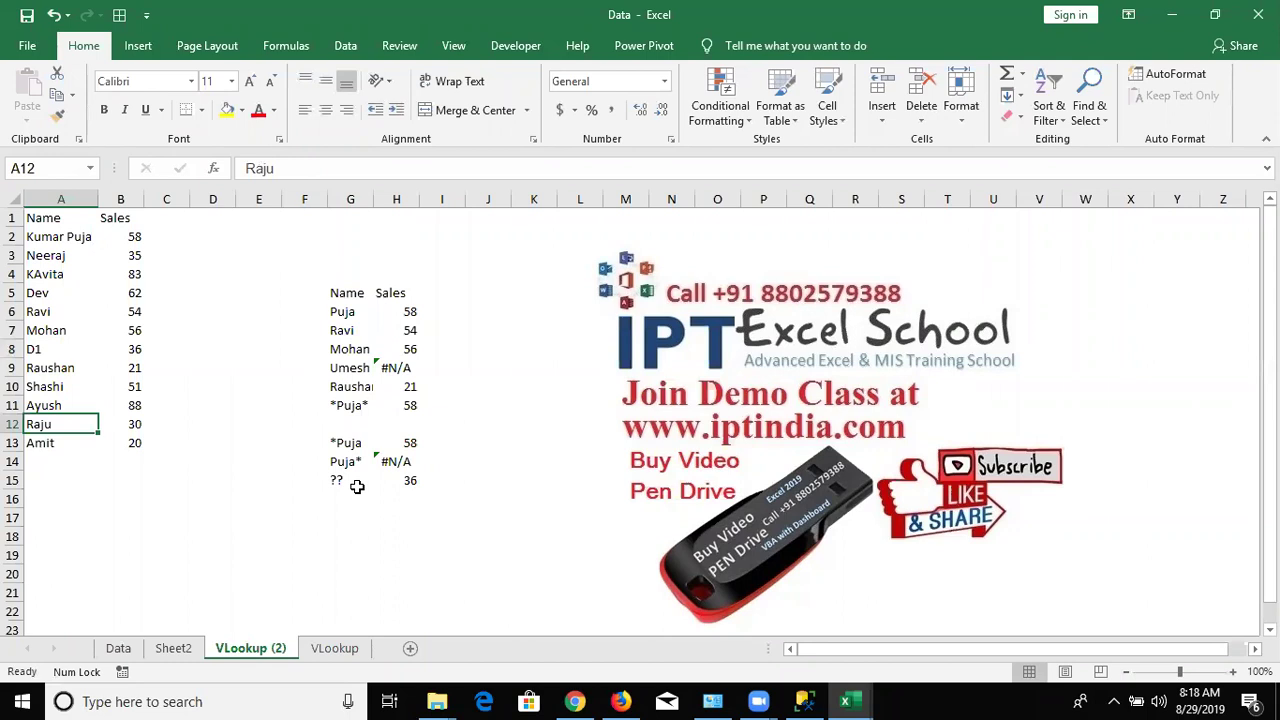
# Try several trial entries in A12 and cancel each one, leaving it unchanged
pyautogui.write('85133644')
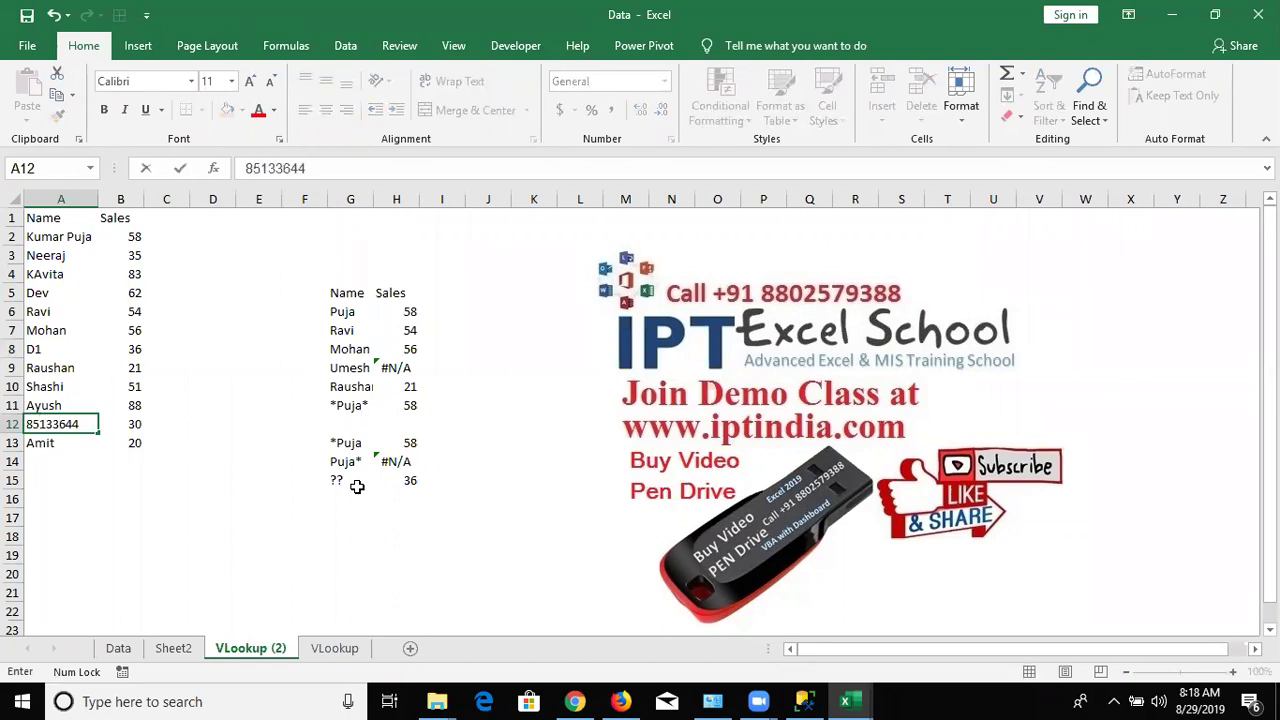
pyautogui.press('Escape')
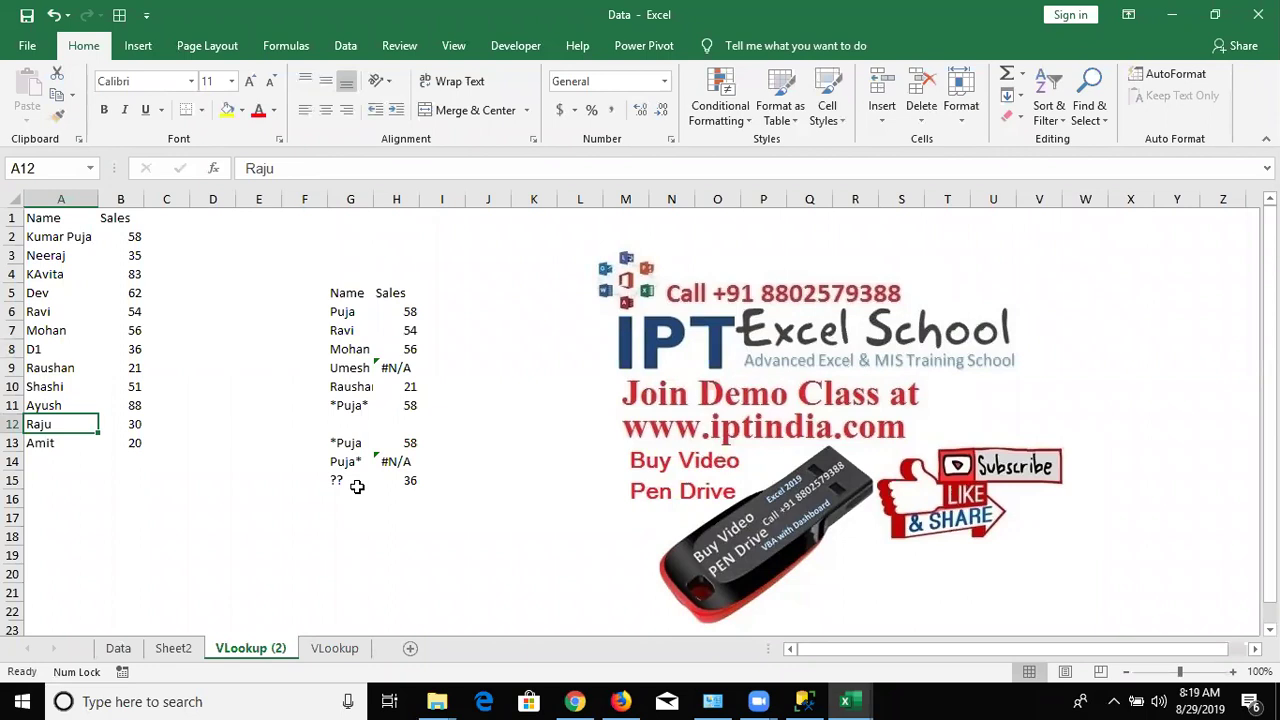
pyautogui.write('123654789')
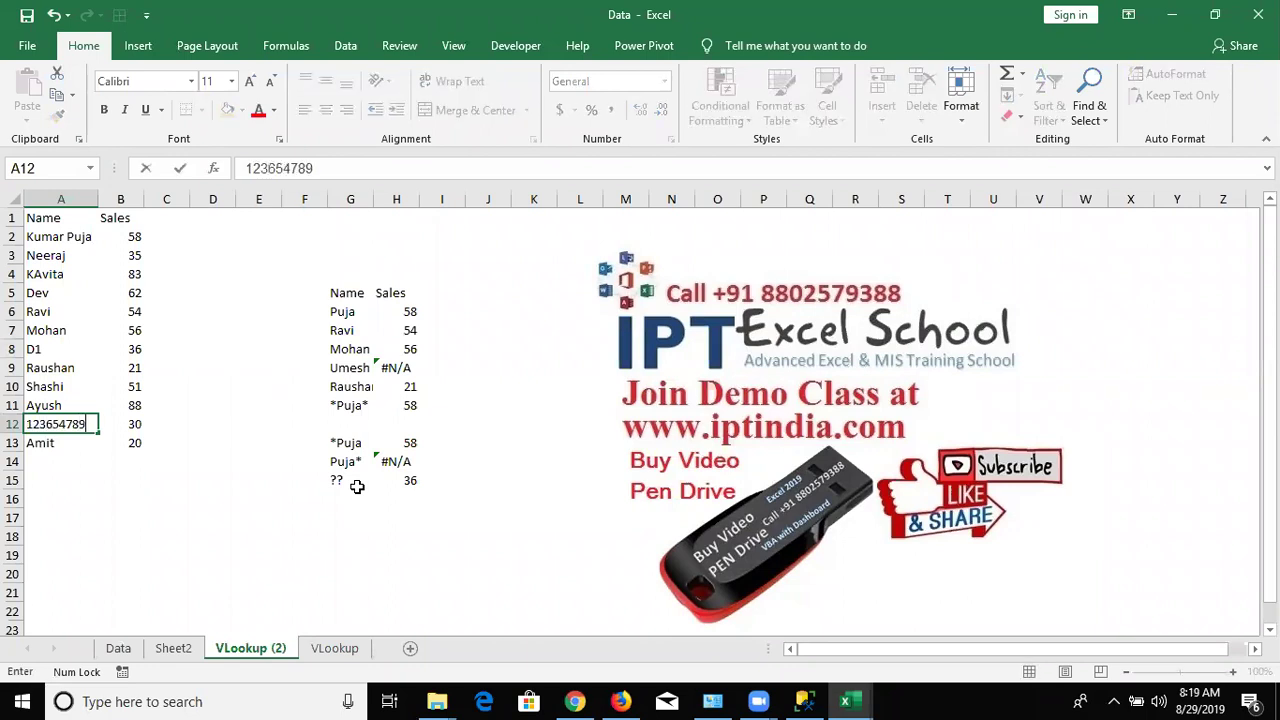
pyautogui.press('Escape')
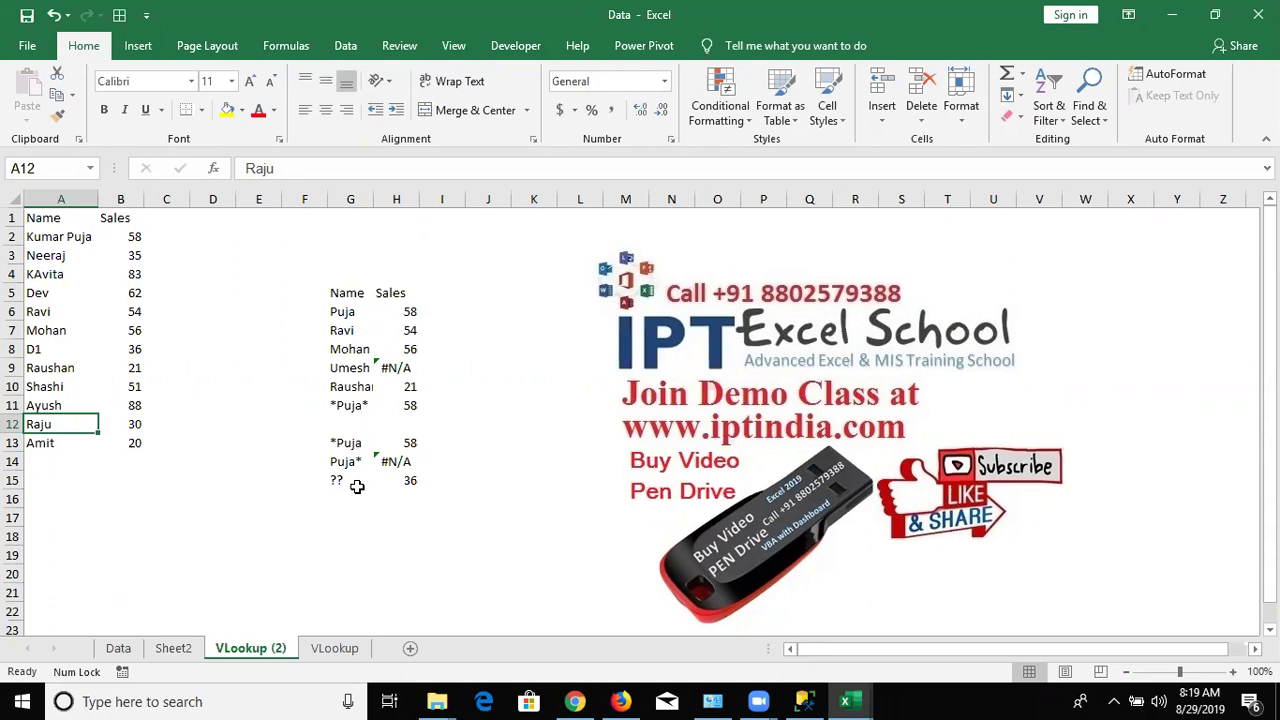
pyautogui.write('D')
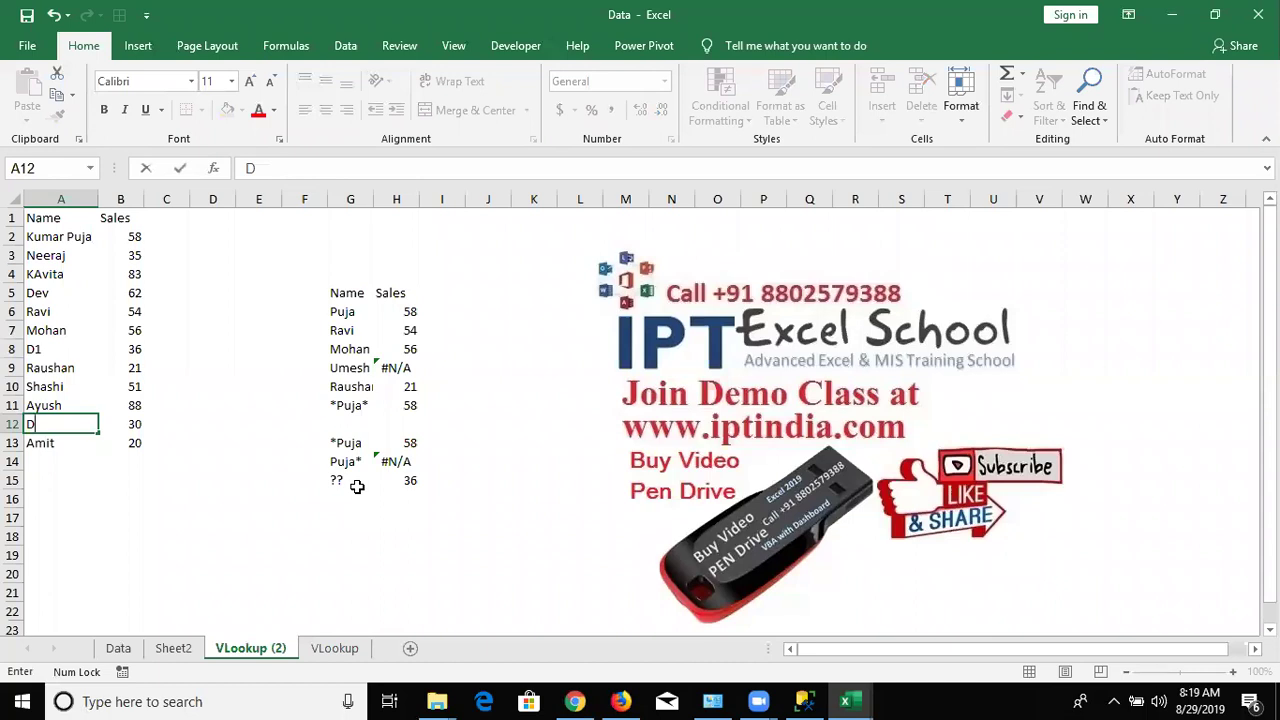
pyautogui.write('F')
pyautogui.press('BackSpace')
pyautogui.press('BackSpace')
pyautogui.write('Raju')
pyautogui.write('852')
pyautogui.write('1458')
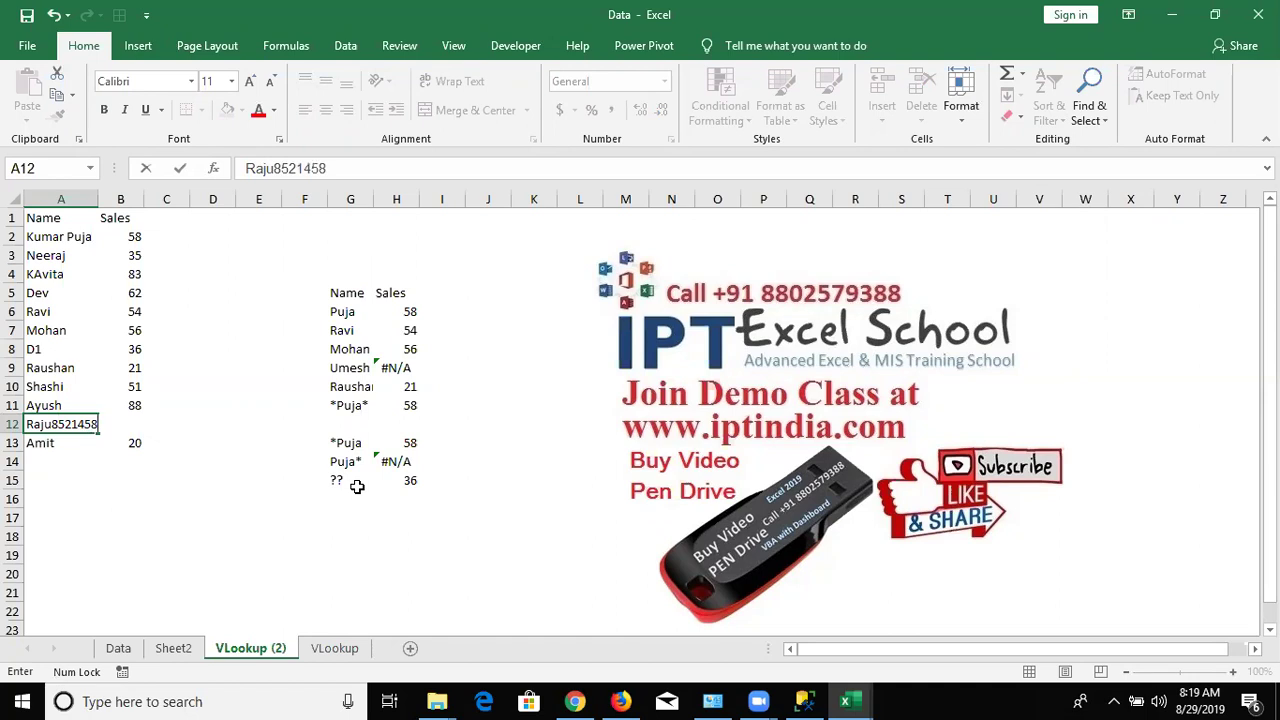
pyautogui.press('Escape')
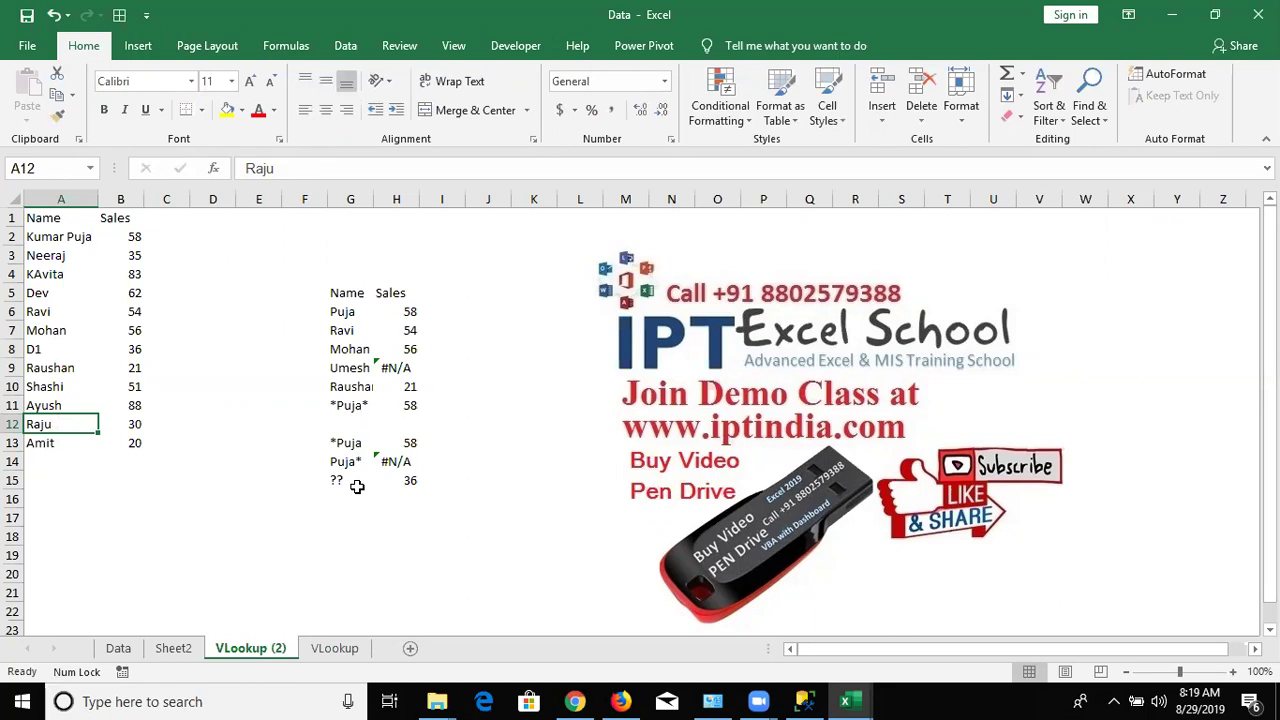
# Enter 123456Raju in A12 and return to that cell
pyautogui.write('123456')
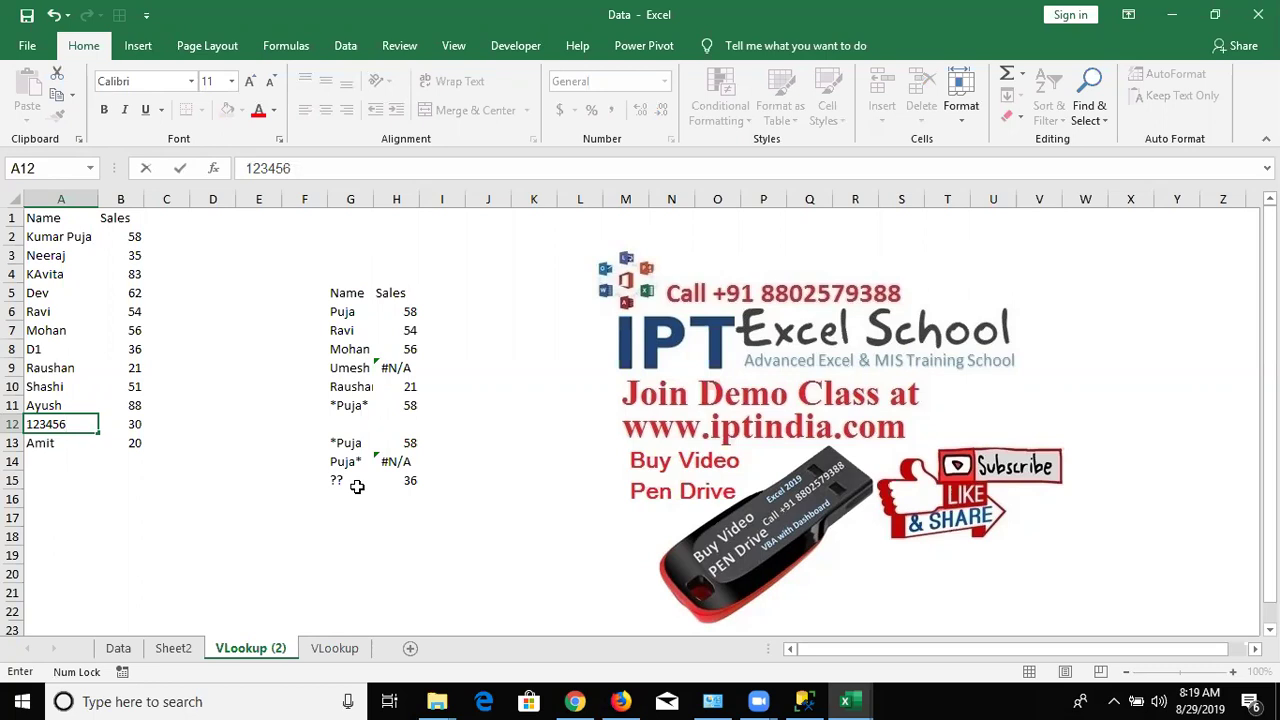
pyautogui.write('Raju')
pyautogui.press('Return')
pyautogui.press('Up')
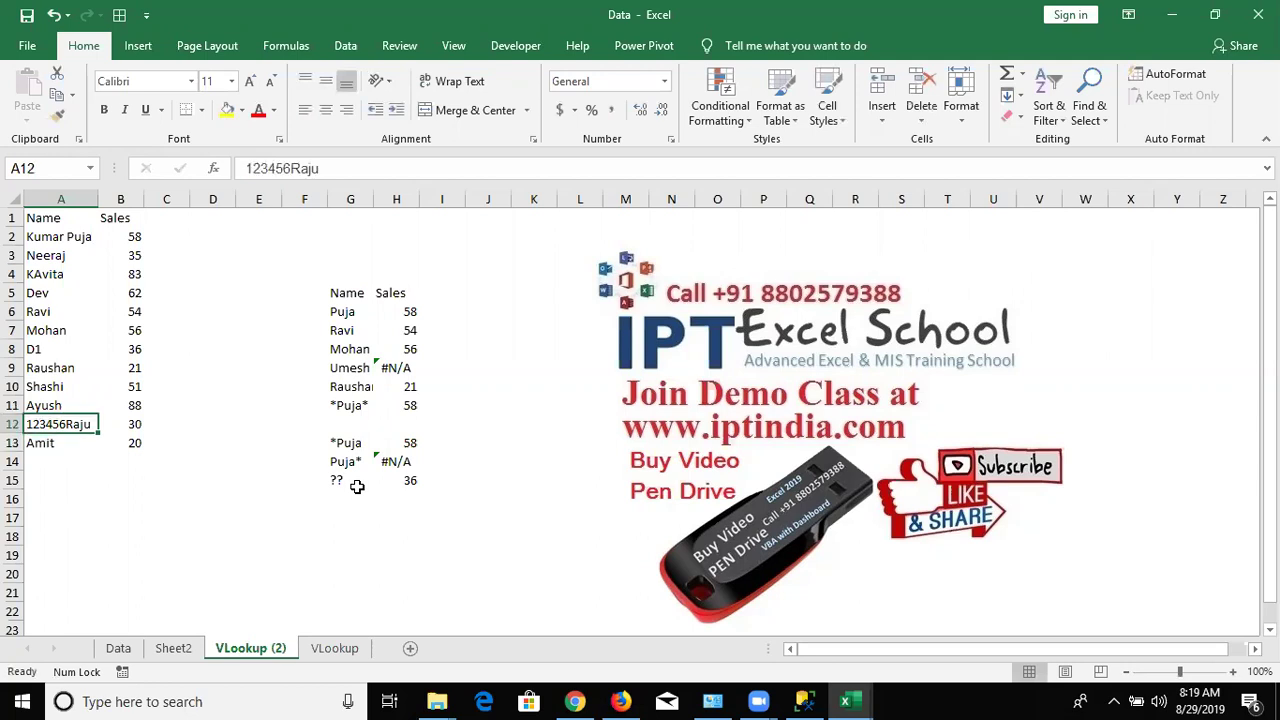
pyautogui.press('Down')
pyautogui.press('Up')
# Change the G15 lookup value from ?? to ???????* so H15 returns 58
pyautogui.click(355, 482)
pyautogui.doubleClick(357, 482)
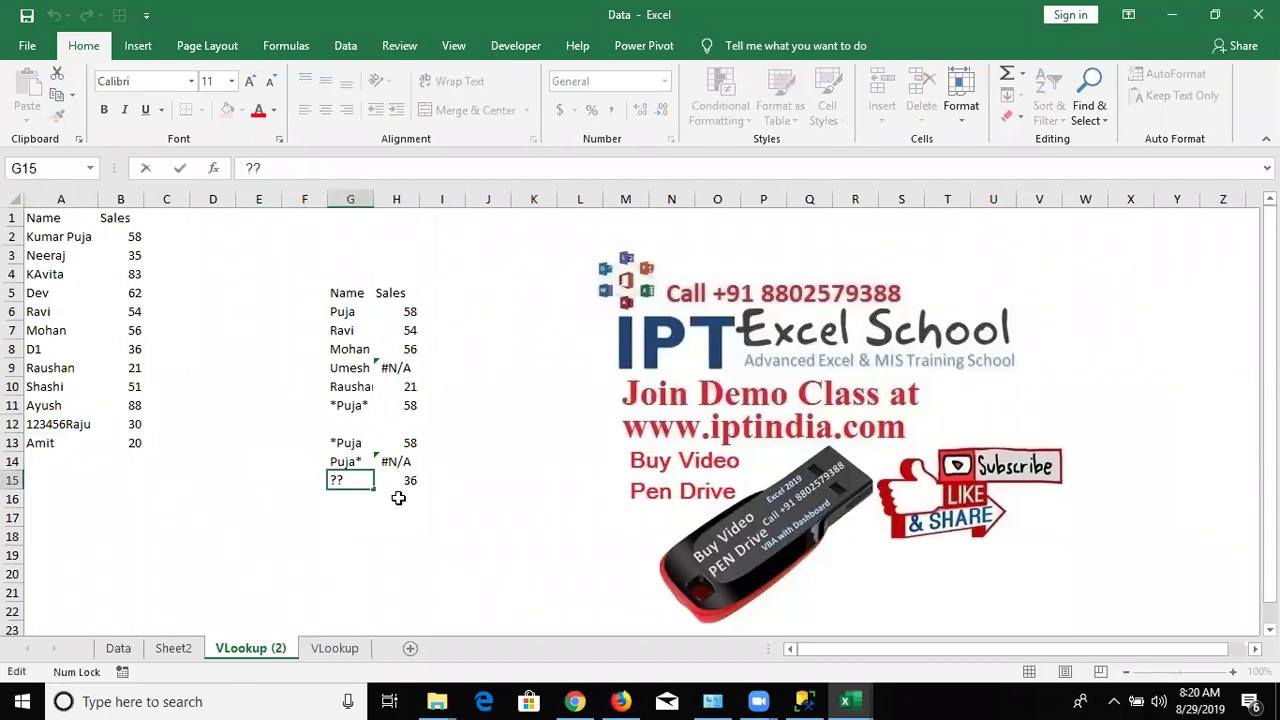
pyautogui.write('????')
pyautogui.press('BackSpace')
pyautogui.press('BackSpace')
pyautogui.write('??*')
pyautogui.press('Return')
pyautogui.press('Up')
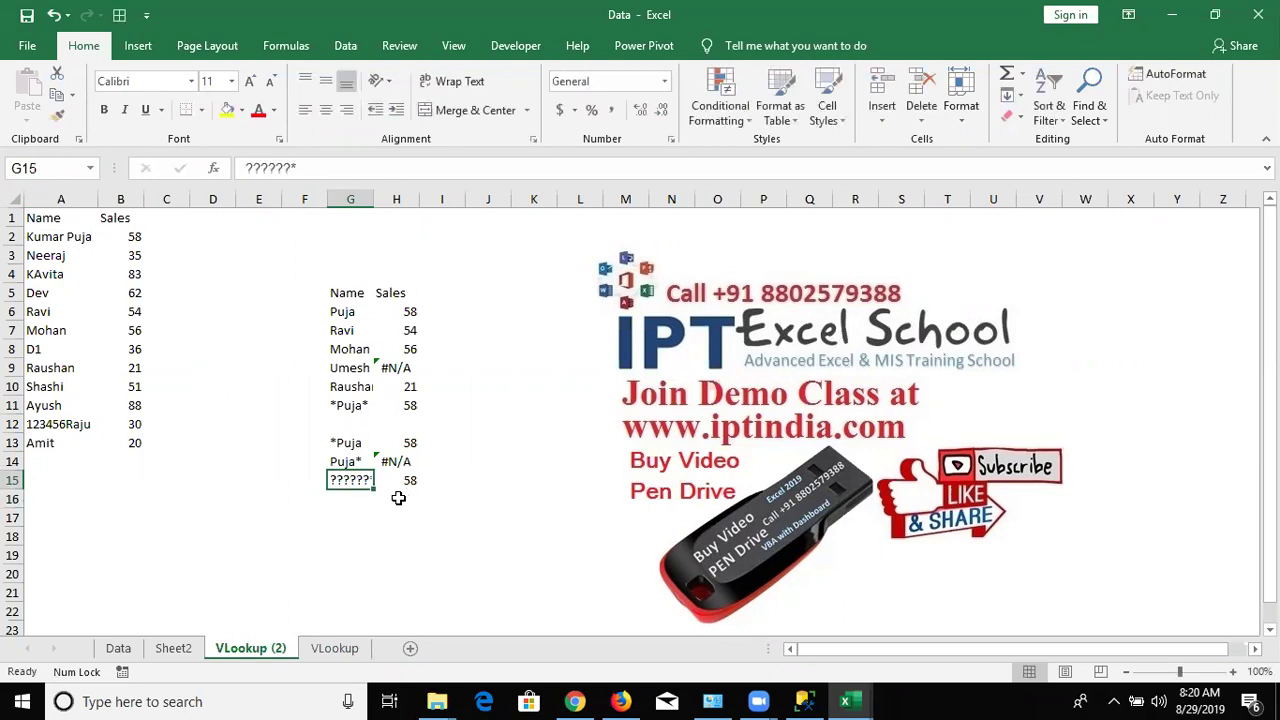
pyautogui.click(285, 167)
pyautogui.write('?')
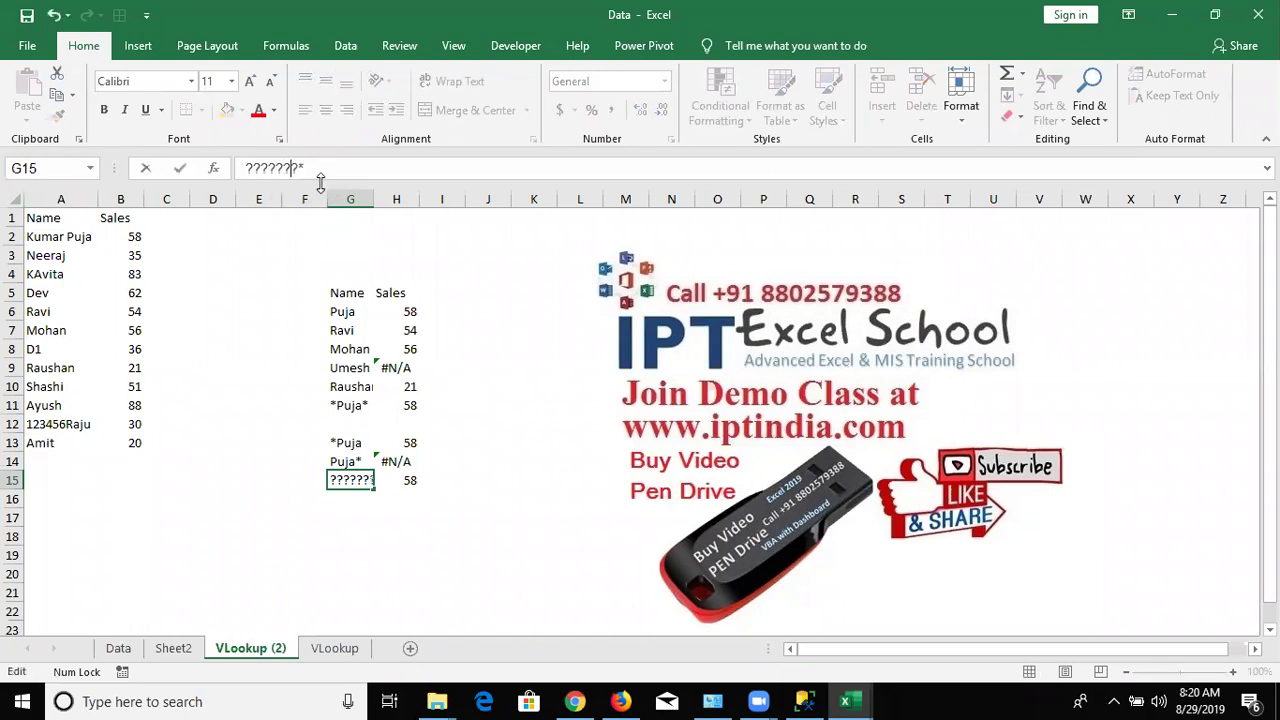
pyautogui.press('Return')
pyautogui.press('Up')
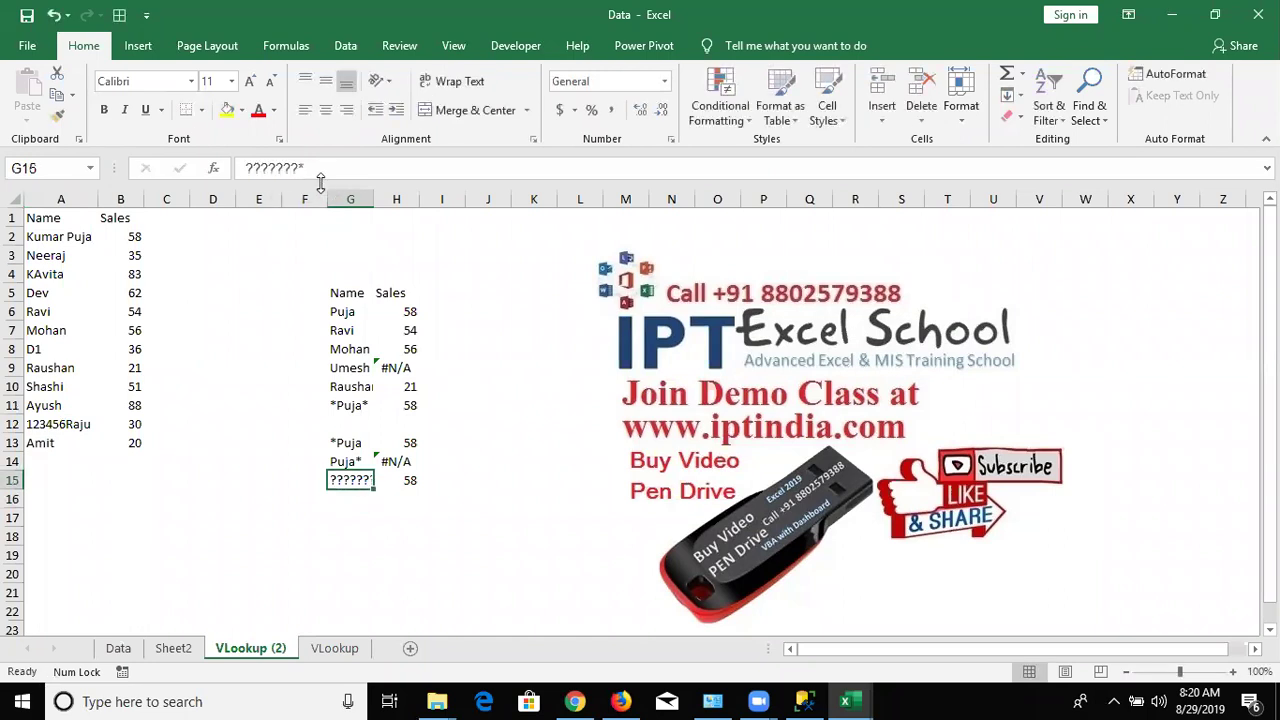
pyautogui.press('Right')
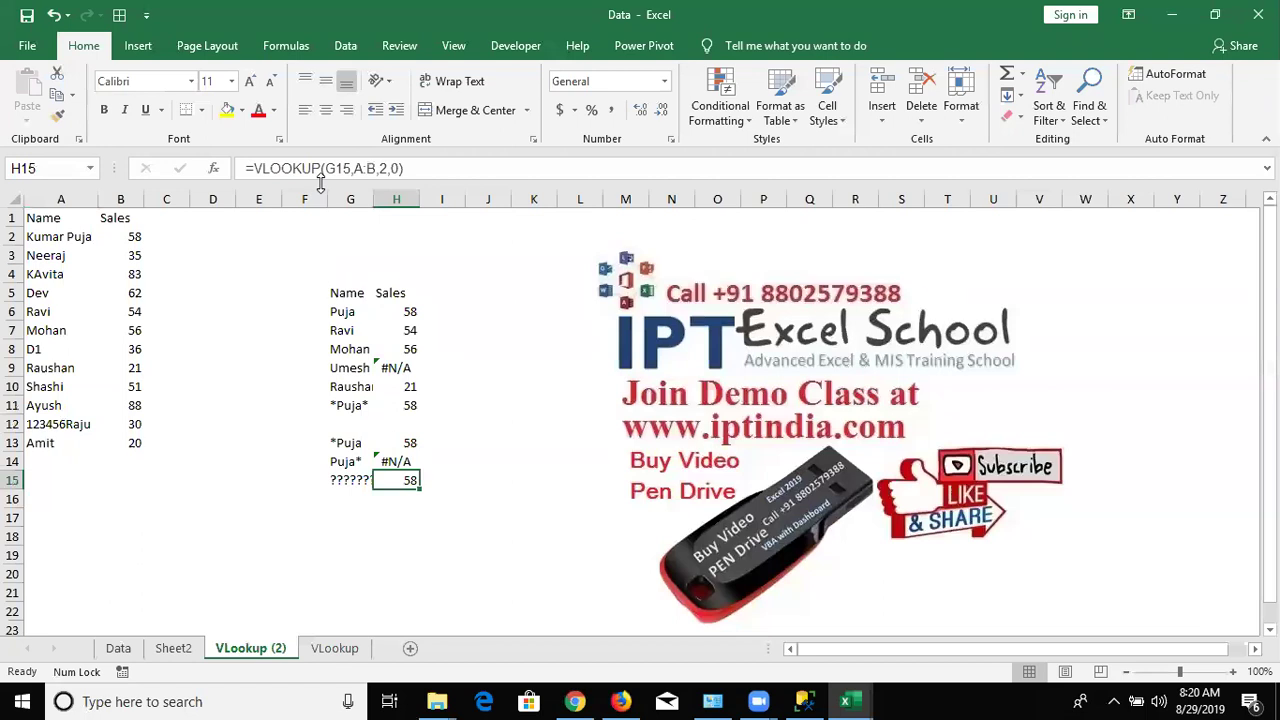
# Replace the A2 name with Puja and enter ] in A3
pyautogui.click(57, 236)
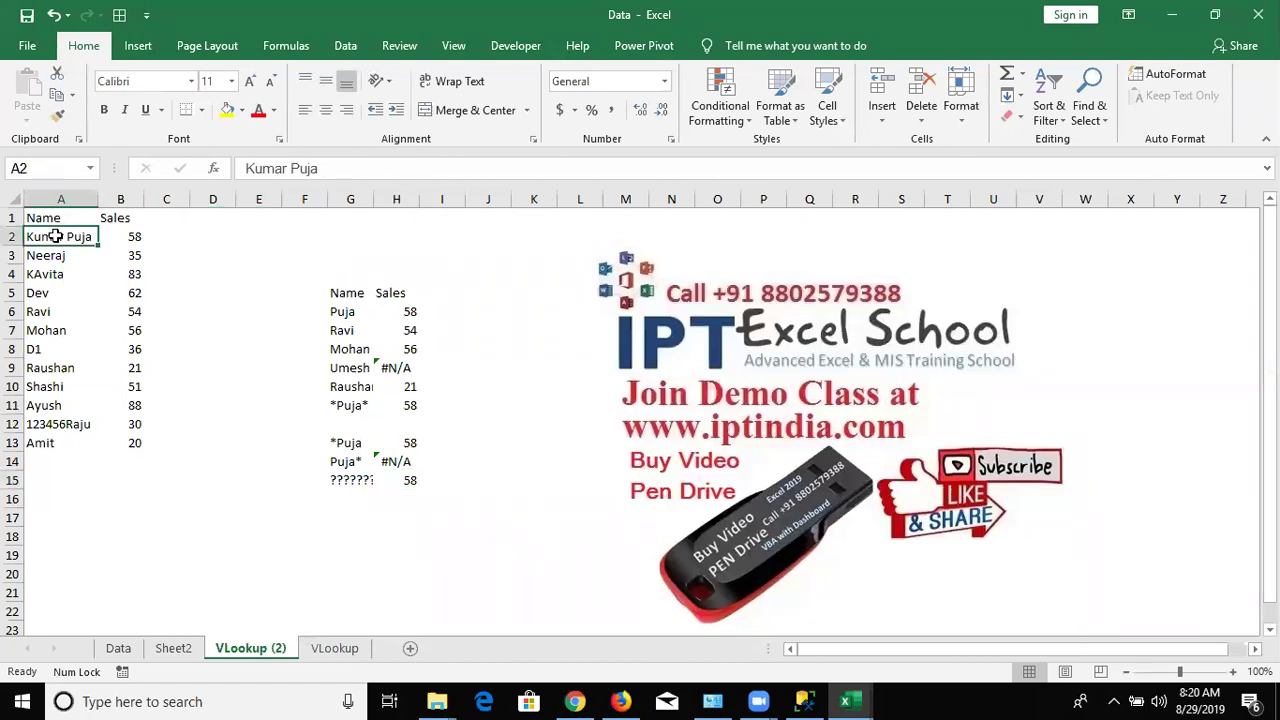
pyautogui.press('BackSpace')
pyautogui.write('Puja')
pyautogui.press('Return')
pyautogui.press('BackSpace')
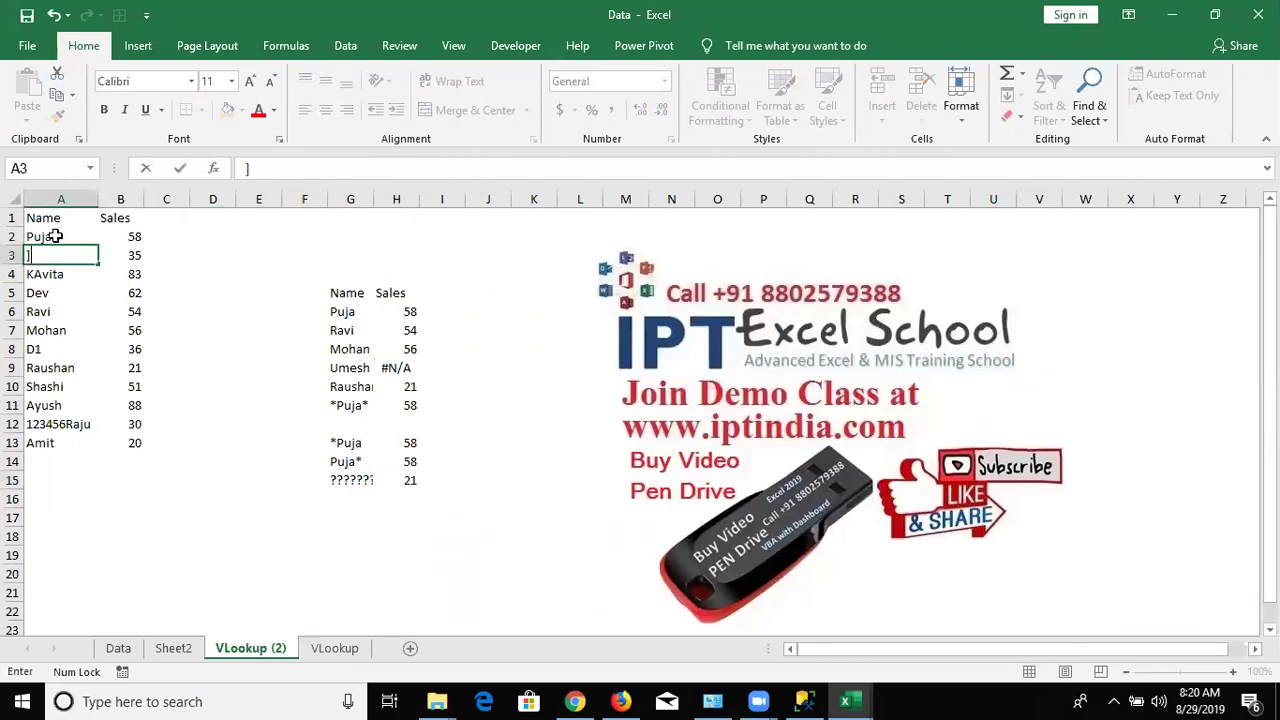
pyautogui.press('Down')
pyautogui.press('Down')
pyautogui.press('Down')
pyautogui.press('Down')
pyautogui.press('Down')
pyautogui.press('Down')
pyautogui.press('Up')
pyautogui.press('Up')
pyautogui.press('Up')
pyautogui.press('Down')
pyautogui.press('Down')
pyautogui.press('Down')
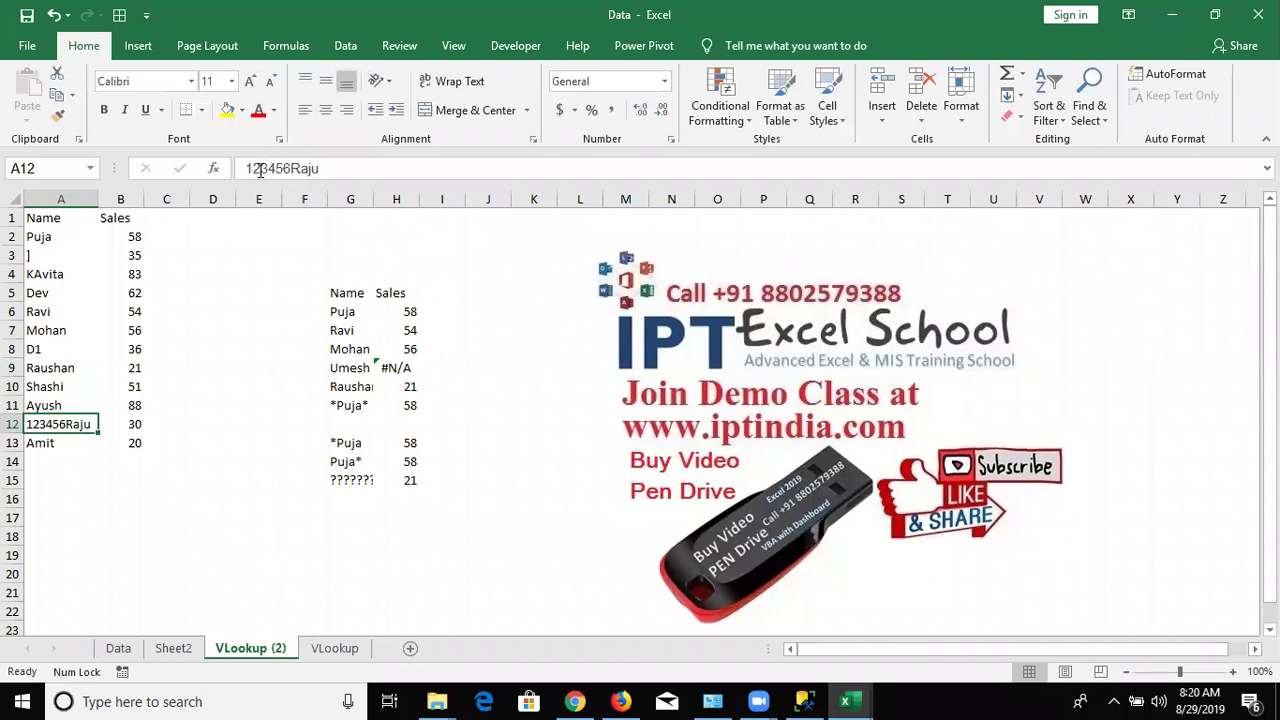
# Insert 869 into A12 to make 128693456Raju, so the H15 lookup returns 21
pyautogui.click(260, 168)
pyautogui.write('8')
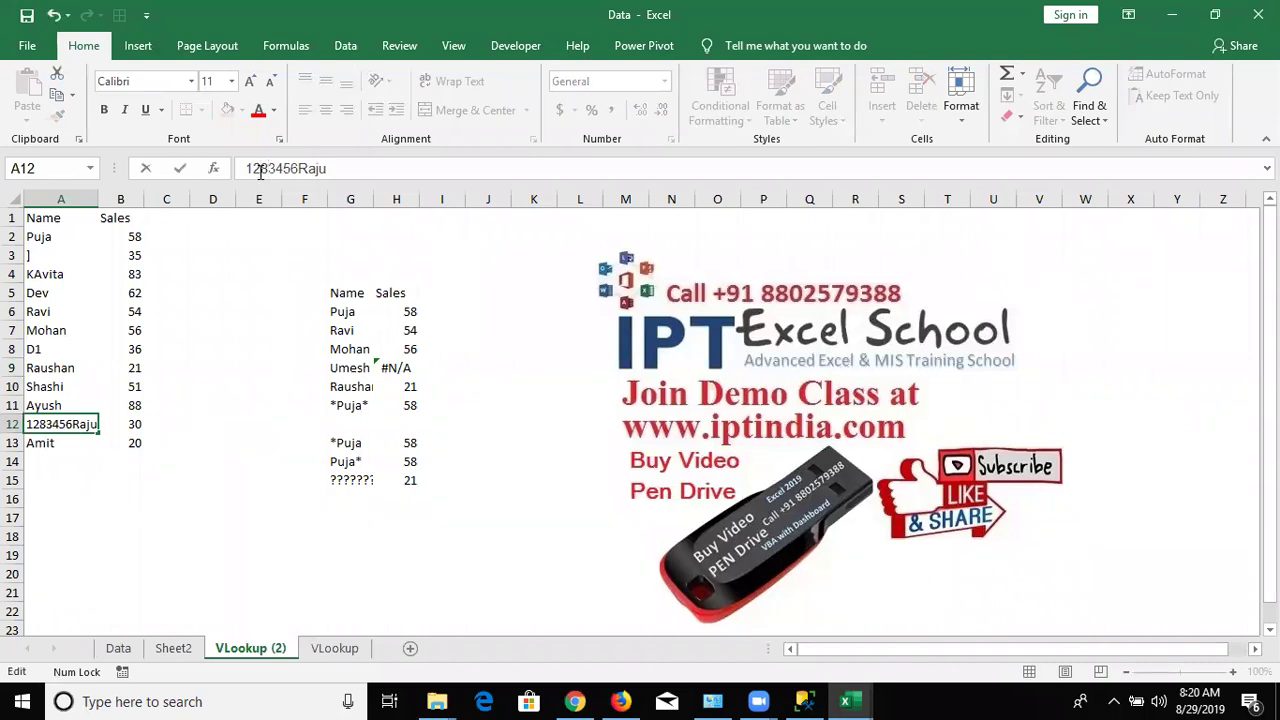
pyautogui.write('69')
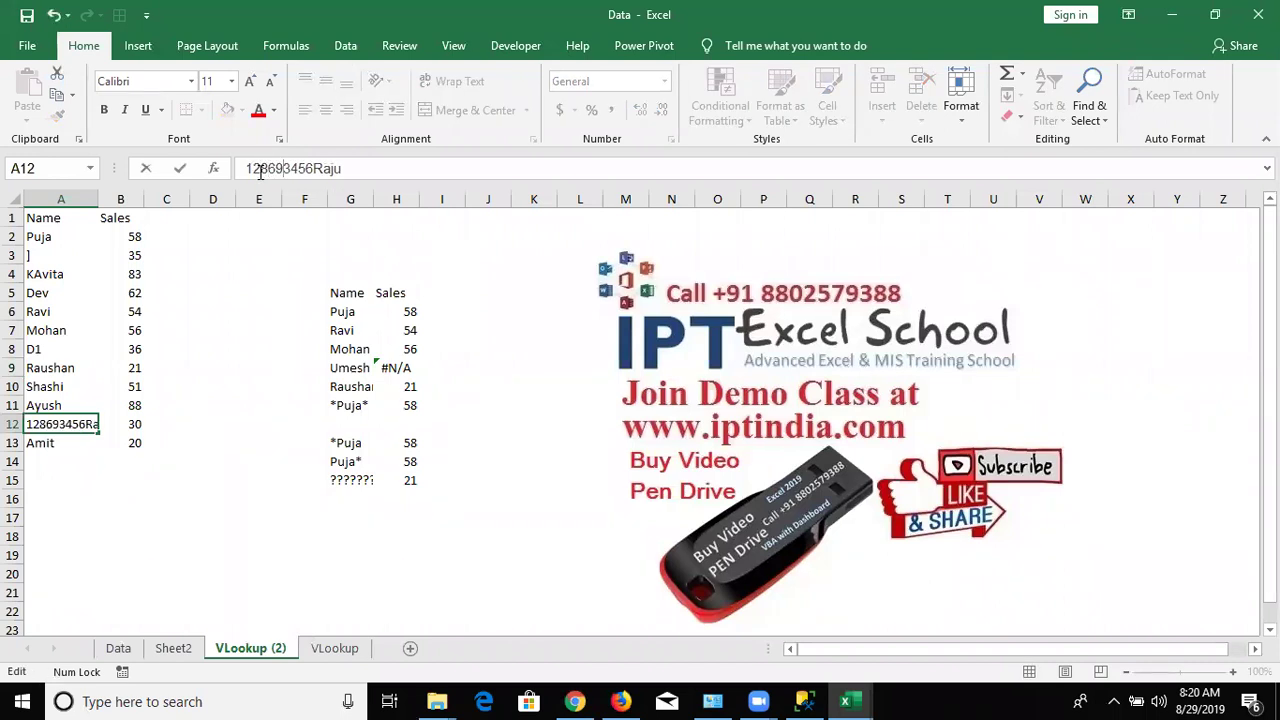
pyautogui.press('Return')
pyautogui.press('Up')
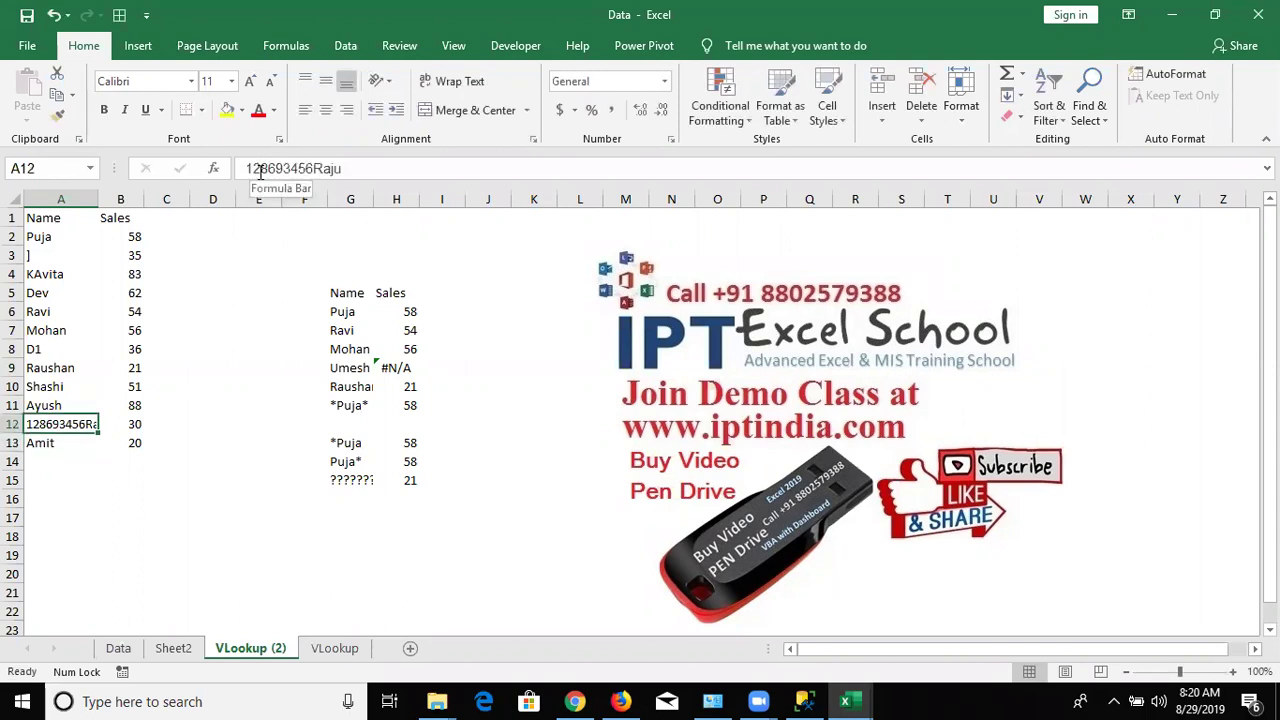
pyautogui.press('Right')
pyautogui.press('Right')
pyautogui.press('Right')
pyautogui.press('Down')
pyautogui.press('Down')
pyautogui.press('Right')
pyautogui.press('Right')
pyautogui.press('Down')
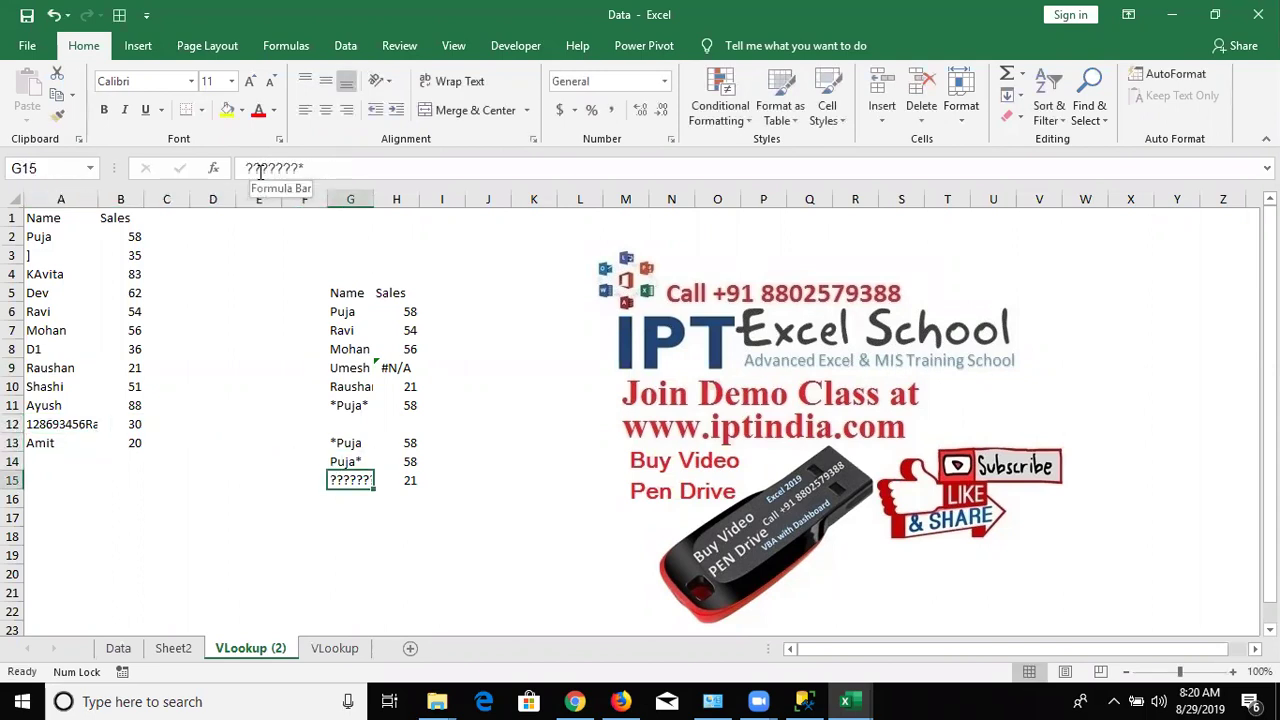
# Set the G15 wildcard to ?????????* so H15 returns 30
pyautogui.write('?????????')
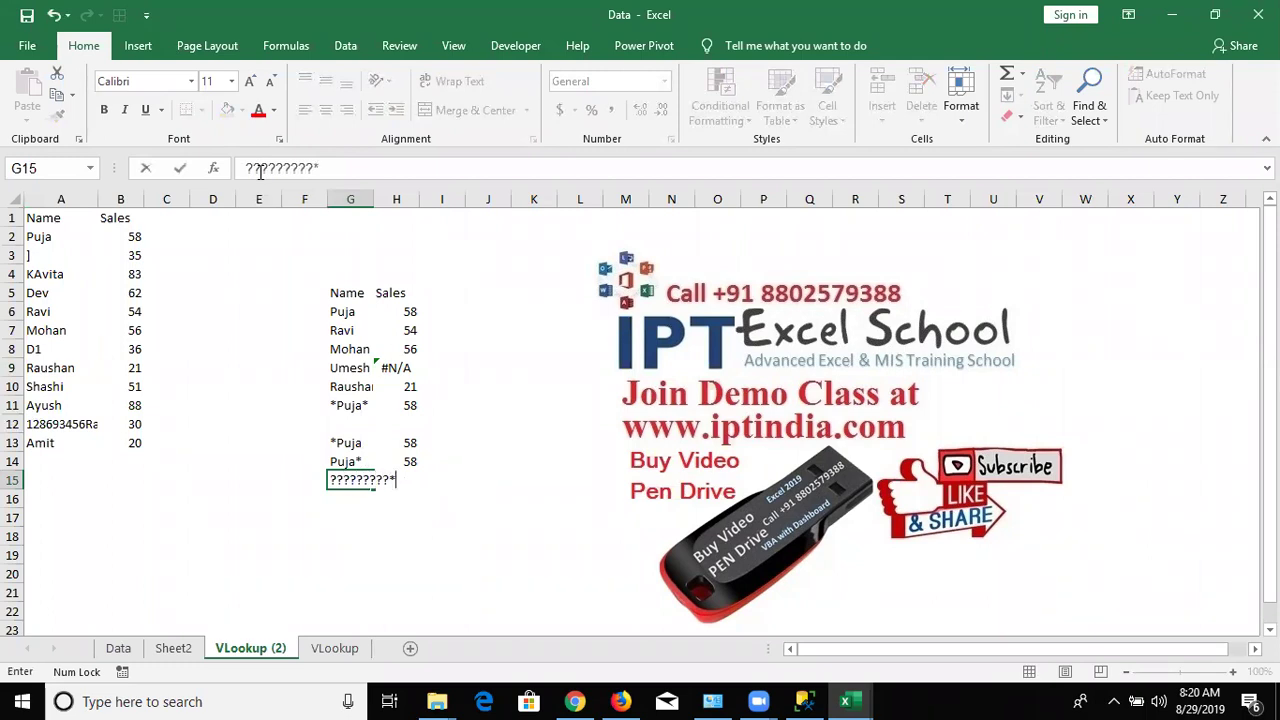
pyautogui.press('Return')
pyautogui.press('Up')
pyautogui.press('Right')
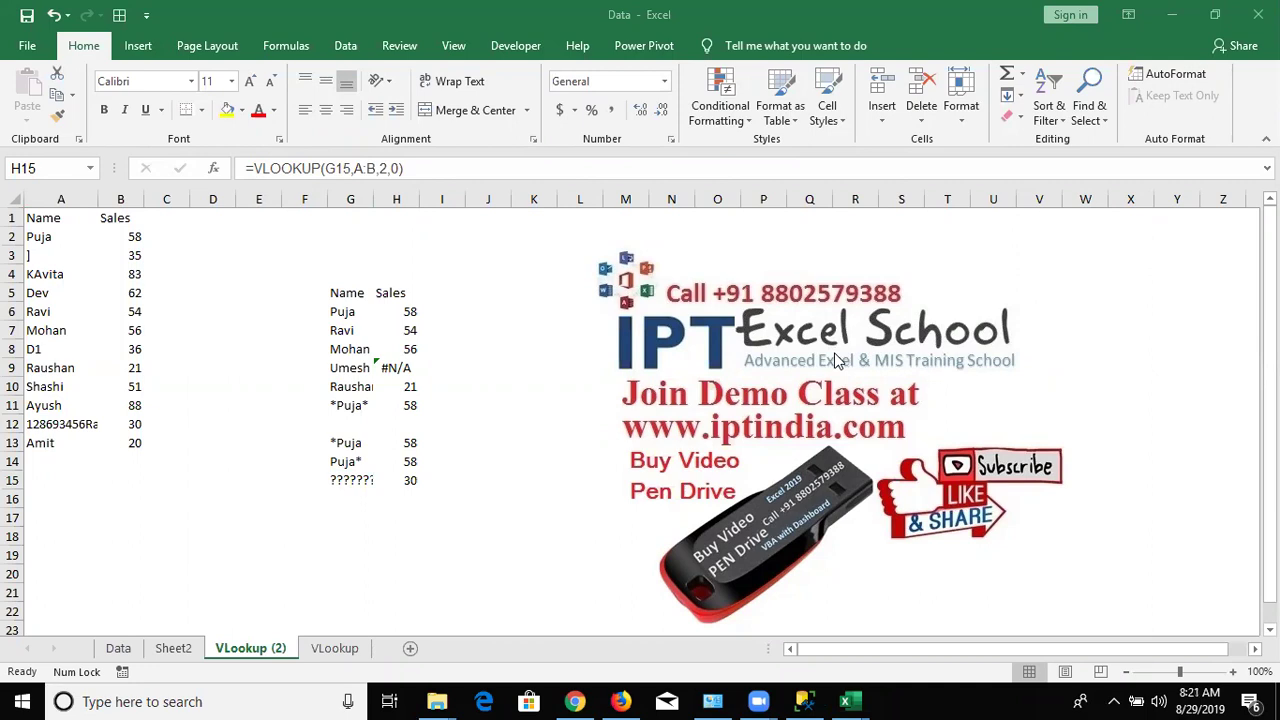
# Autofit column G so the full wildcard shows
pyautogui.click(378, 192)
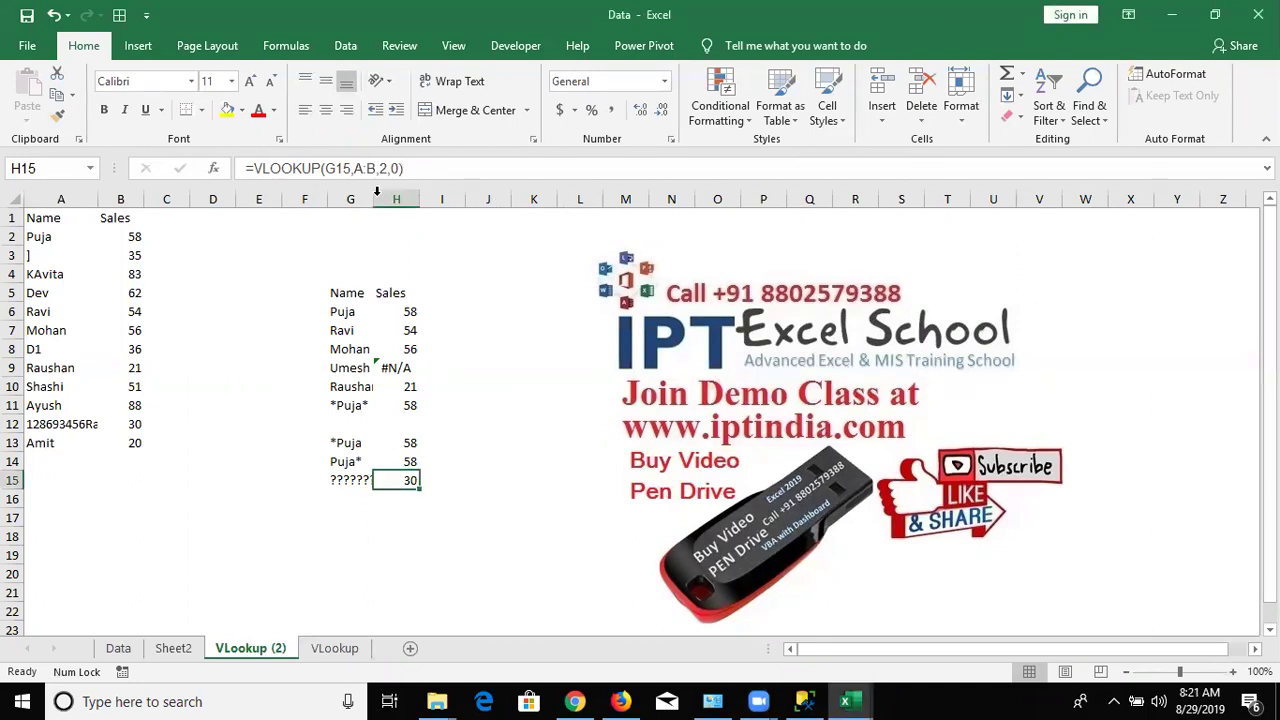
pyautogui.doubleClick(374, 196)
pyautogui.press('Left')
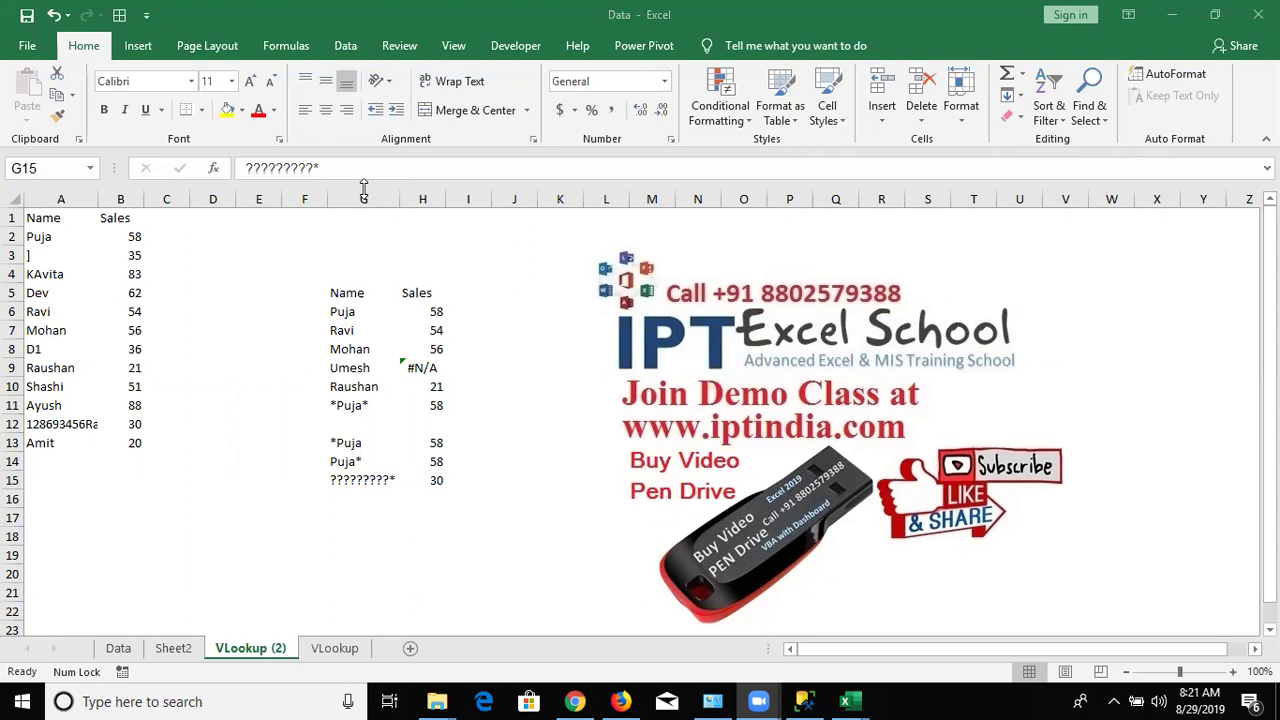
# Delete every cell on the VLookup sheet, then go back to VLookup (2)
pyautogui.click(316, 648)
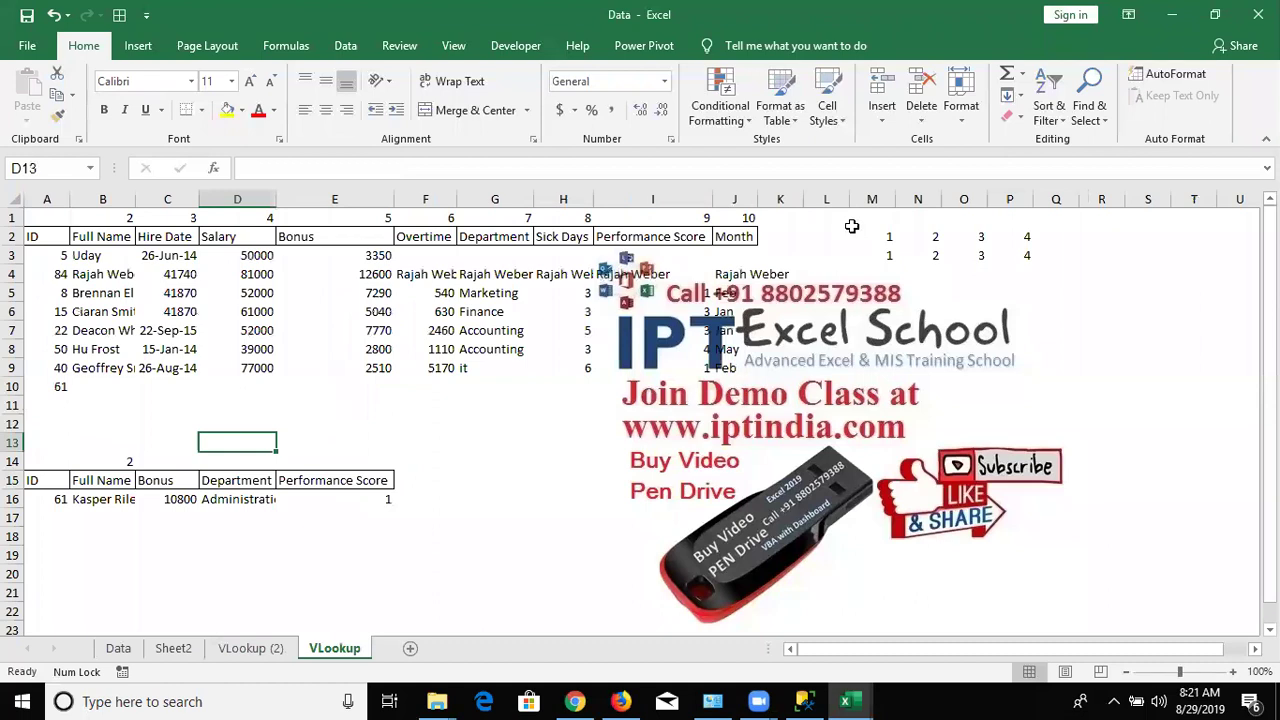
pyautogui.click(7, 199)
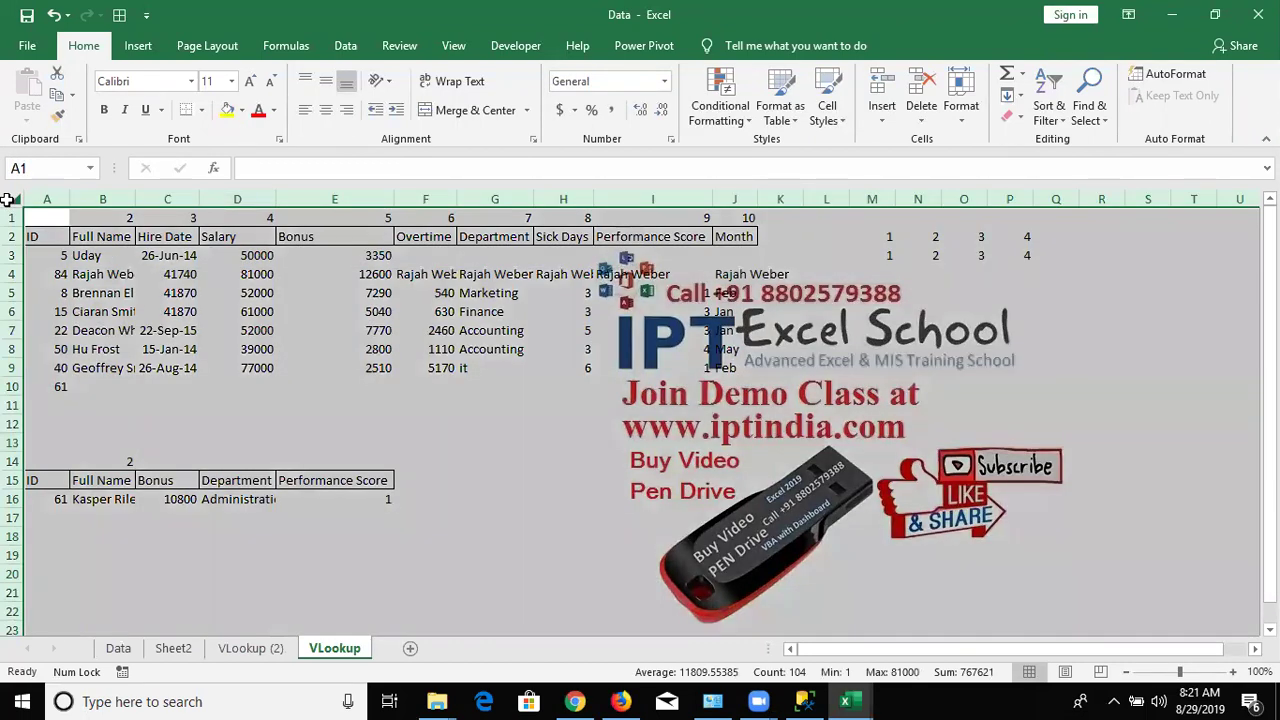
pyautogui.hotkey('ctrl', '-')
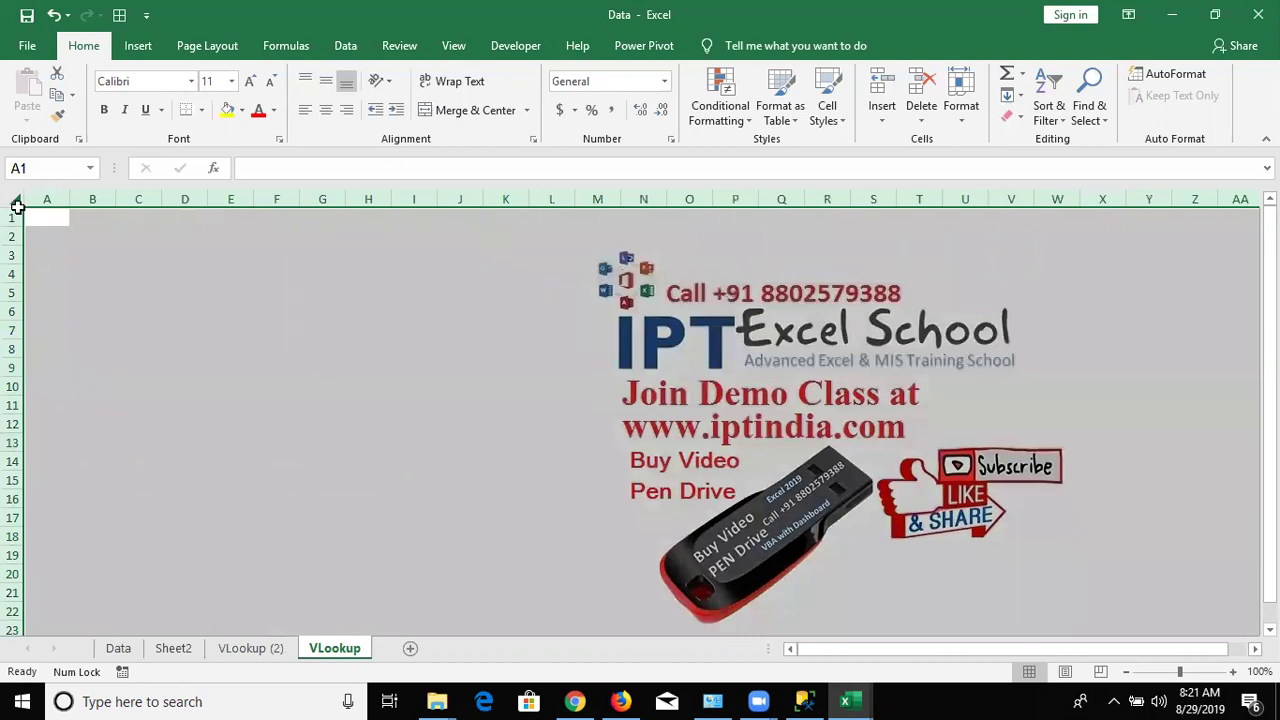
pyautogui.click(42, 216)
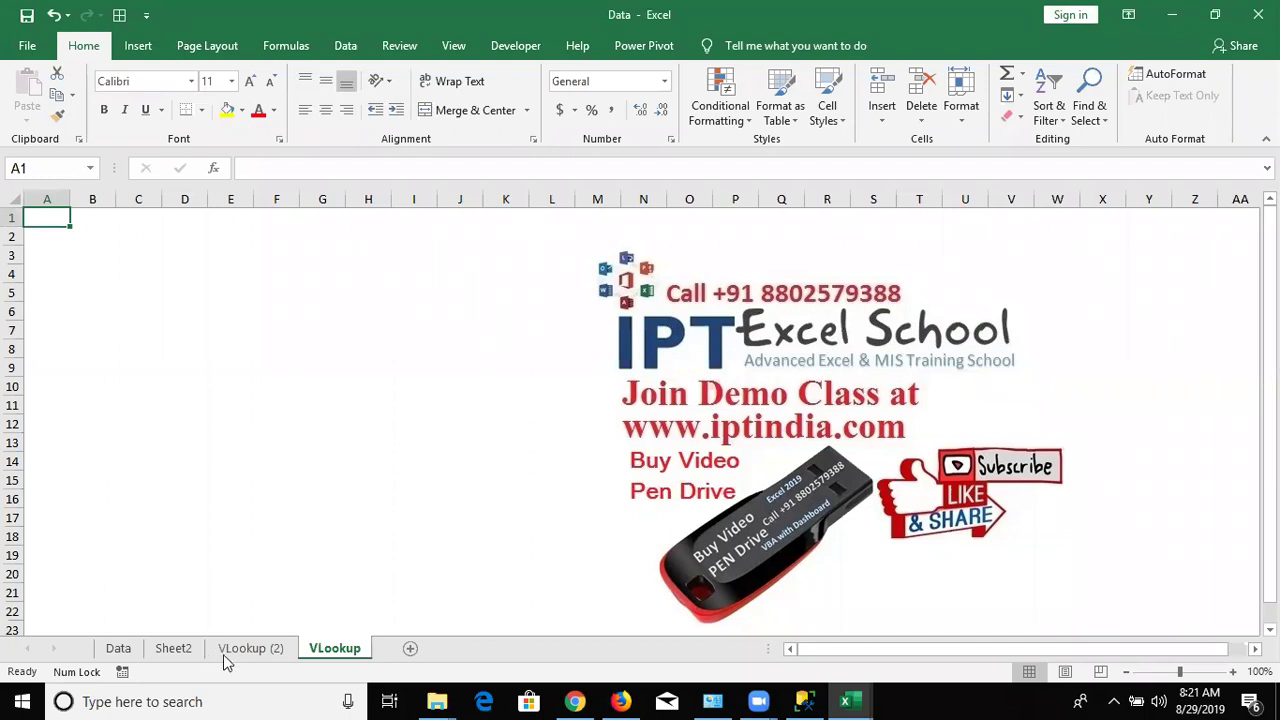
pyautogui.click(228, 656)
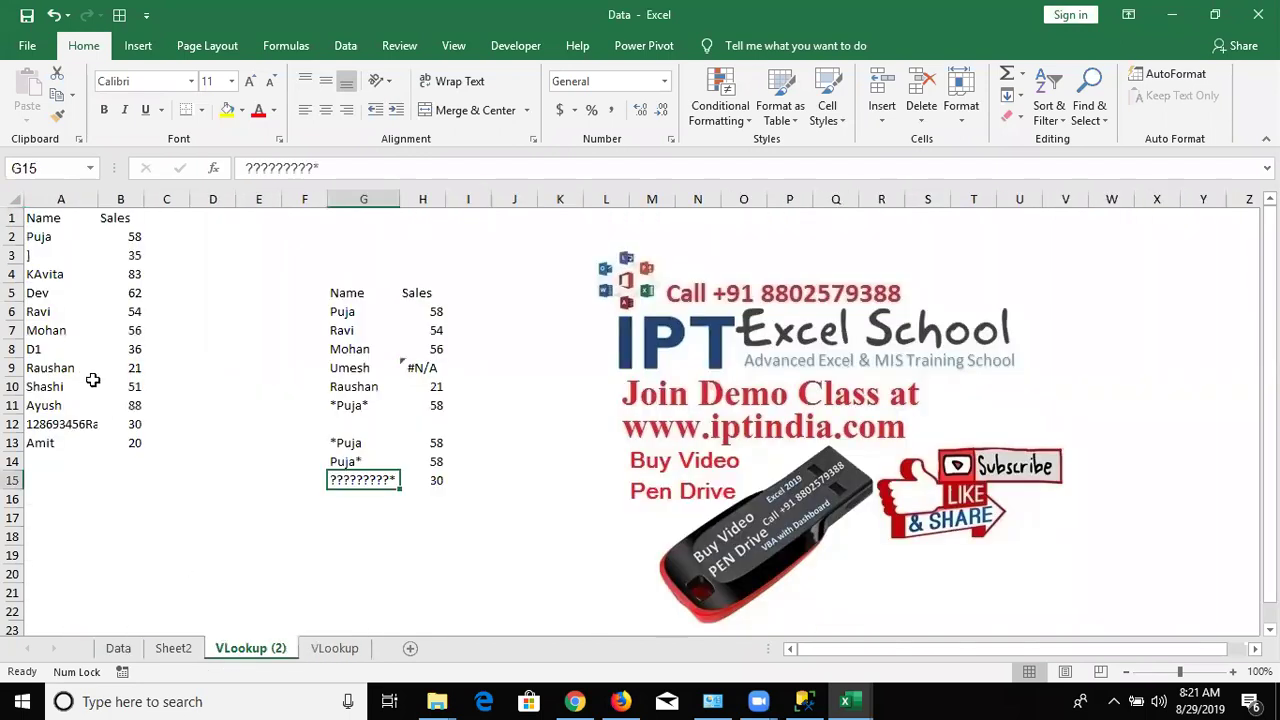
# On the empty VLookup sheet, build an ID column numbered 1 to 14 under an ID header
pyautogui.click(330, 649)
pyautogui.write('ID')
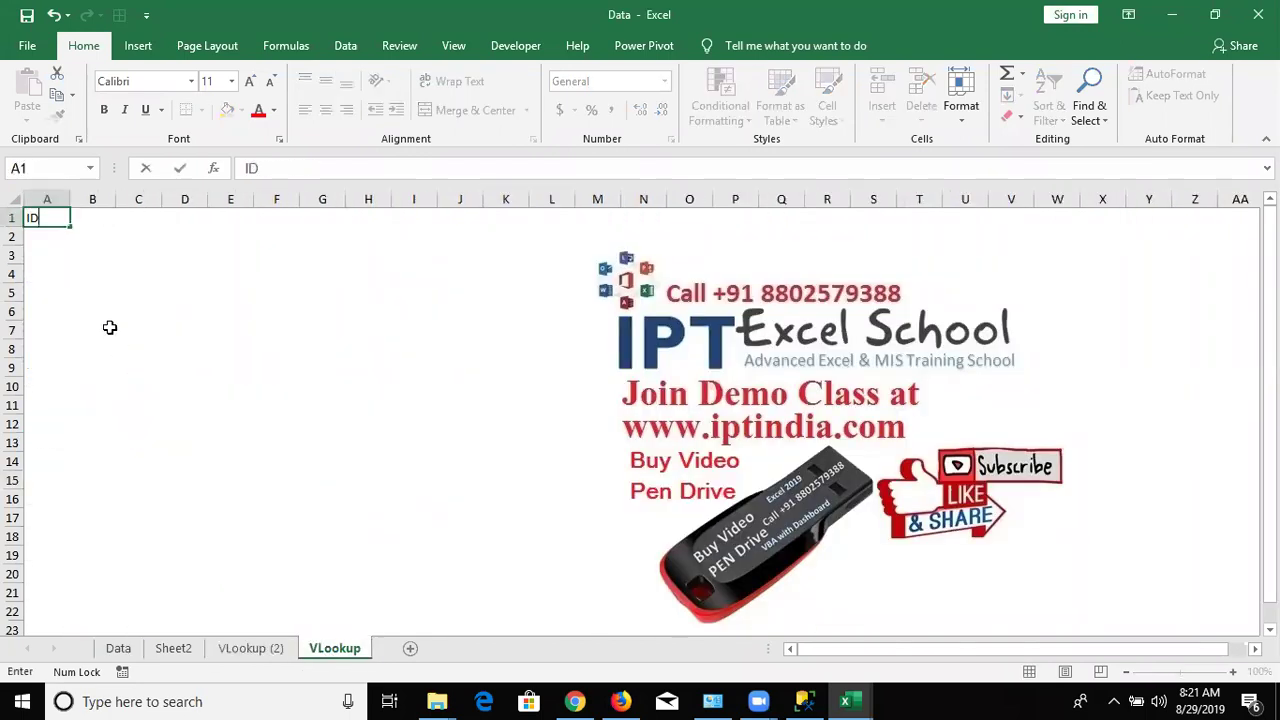
pyautogui.press('Return')
pyautogui.write('P')
pyautogui.press('BackSpace')
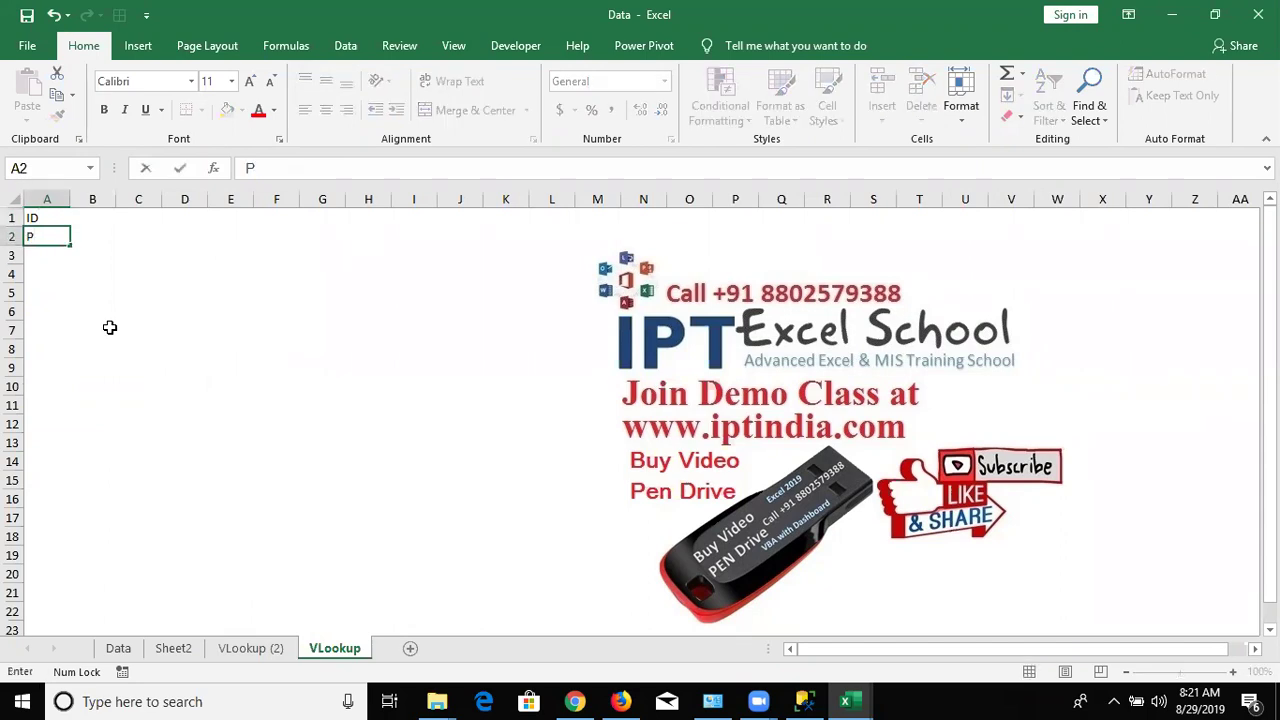
pyautogui.write('1')
pyautogui.press('Return')
pyautogui.write('2')
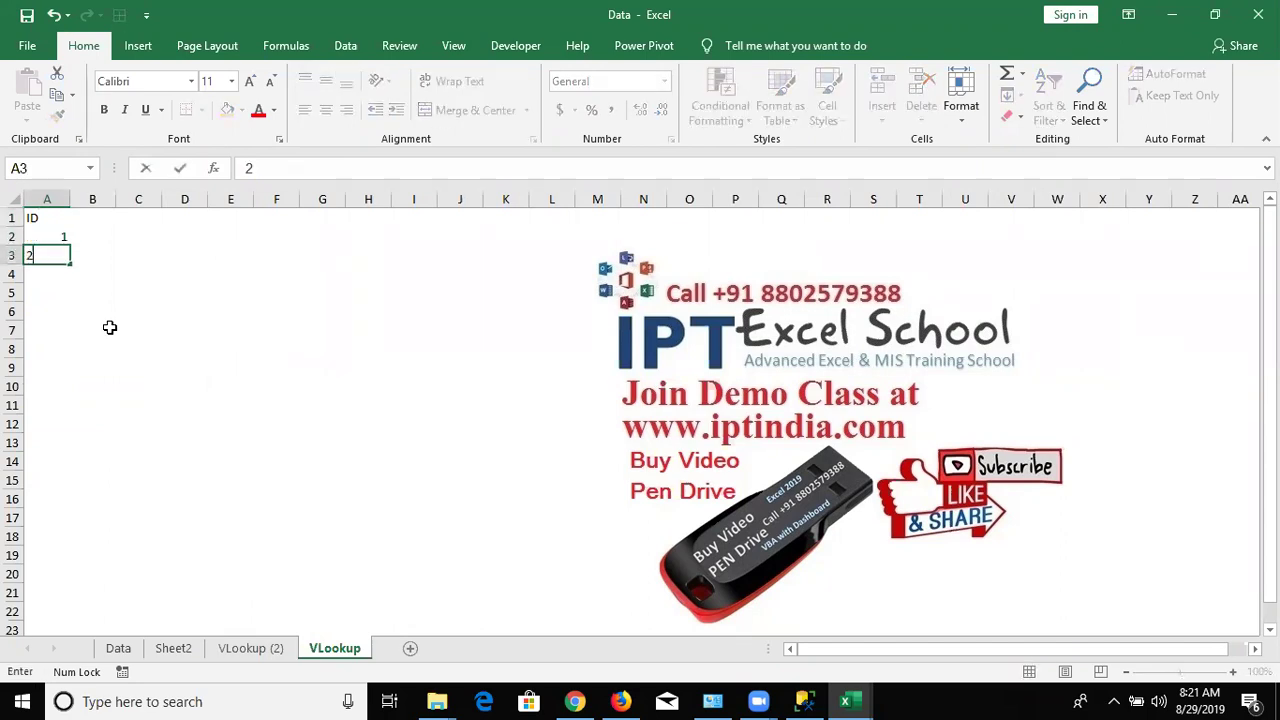
pyautogui.press('Up')
pyautogui.hotkey('shift', 'Down')
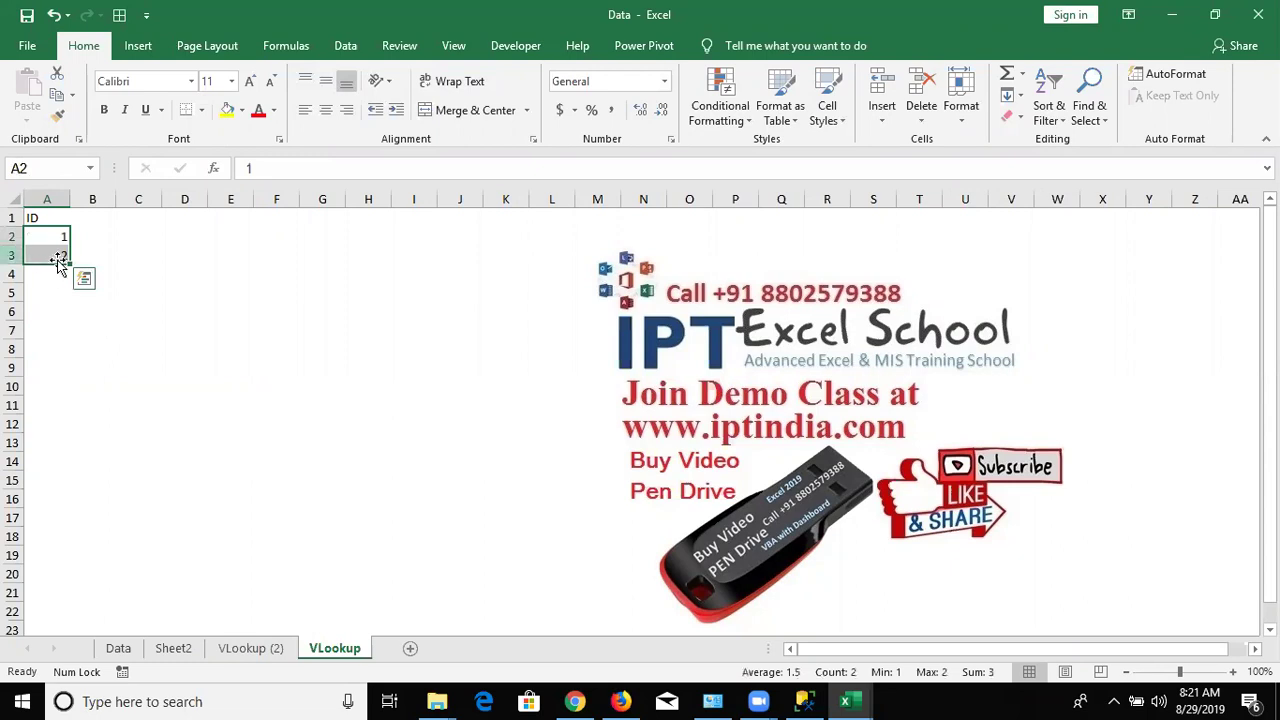
pyautogui.moveTo(70, 264); pyautogui.dragTo(70, 487)
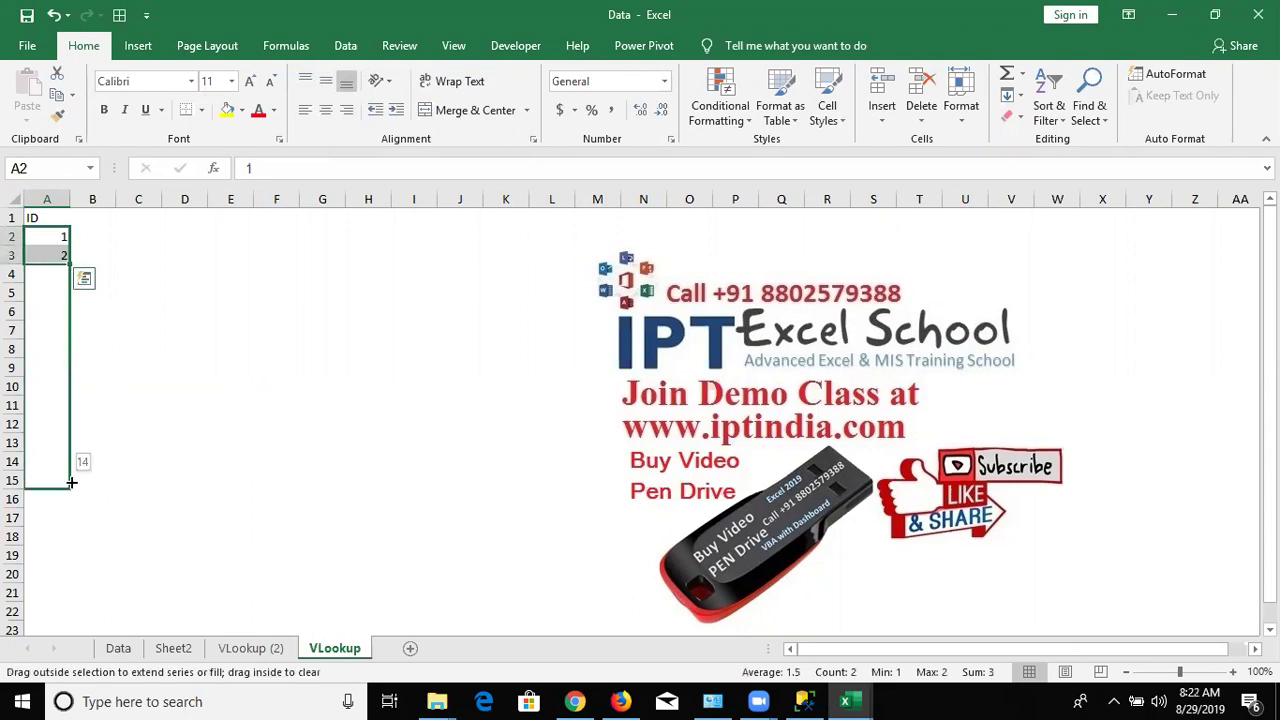
# Add a Name header in B1 and fill names from Puja down beside all fourteen IDs
pyautogui.click(102, 220)
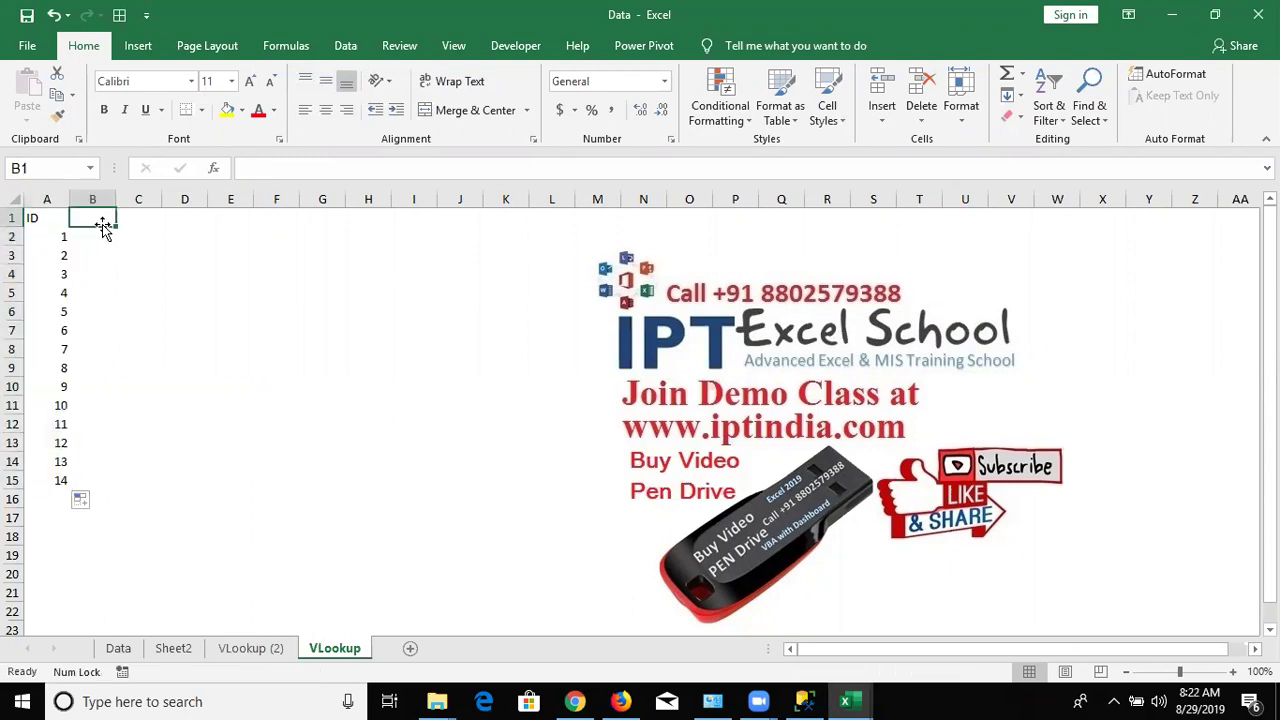
pyautogui.write('P')
pyautogui.press('BackSpace')
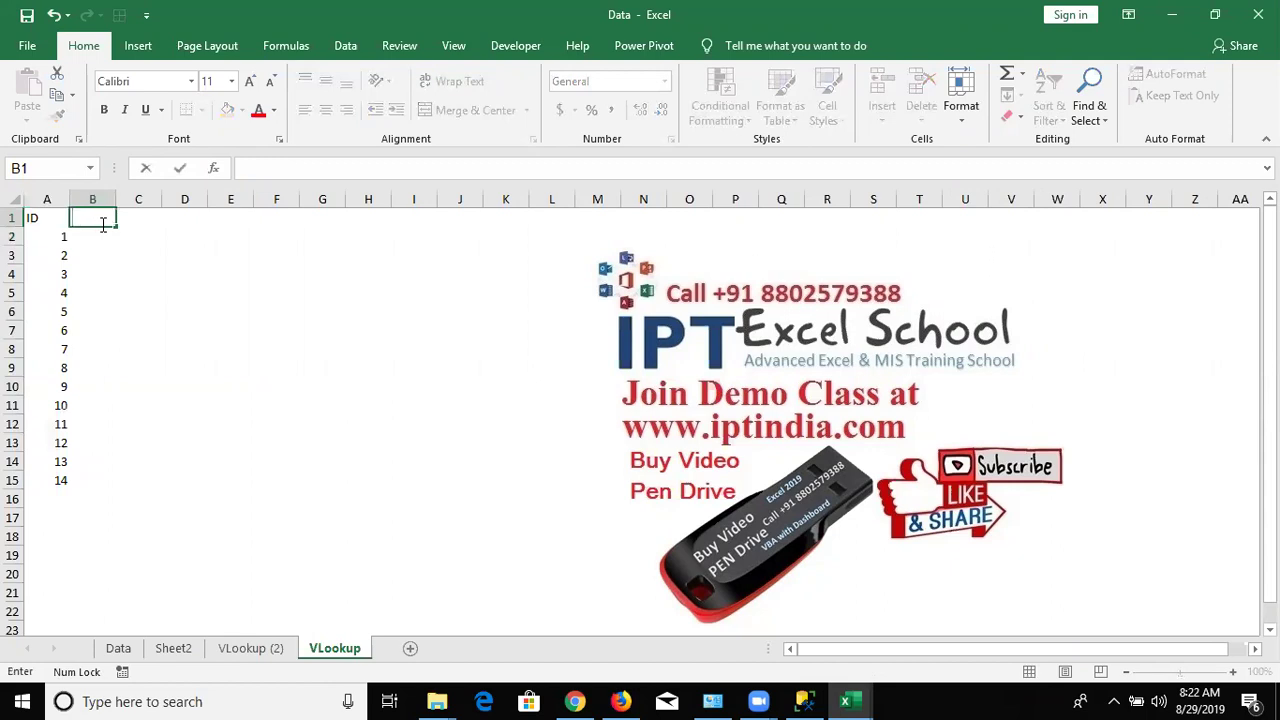
pyautogui.write('Name')
pyautogui.press('Return')
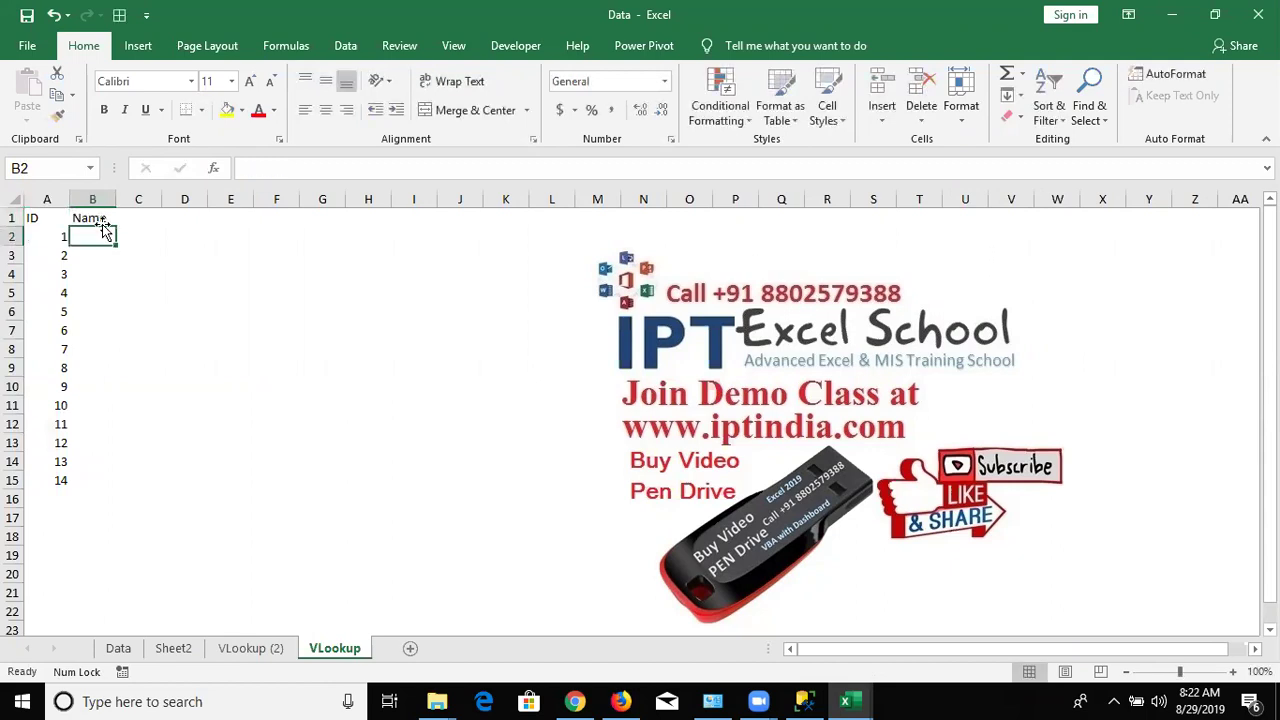
pyautogui.write('Puja')
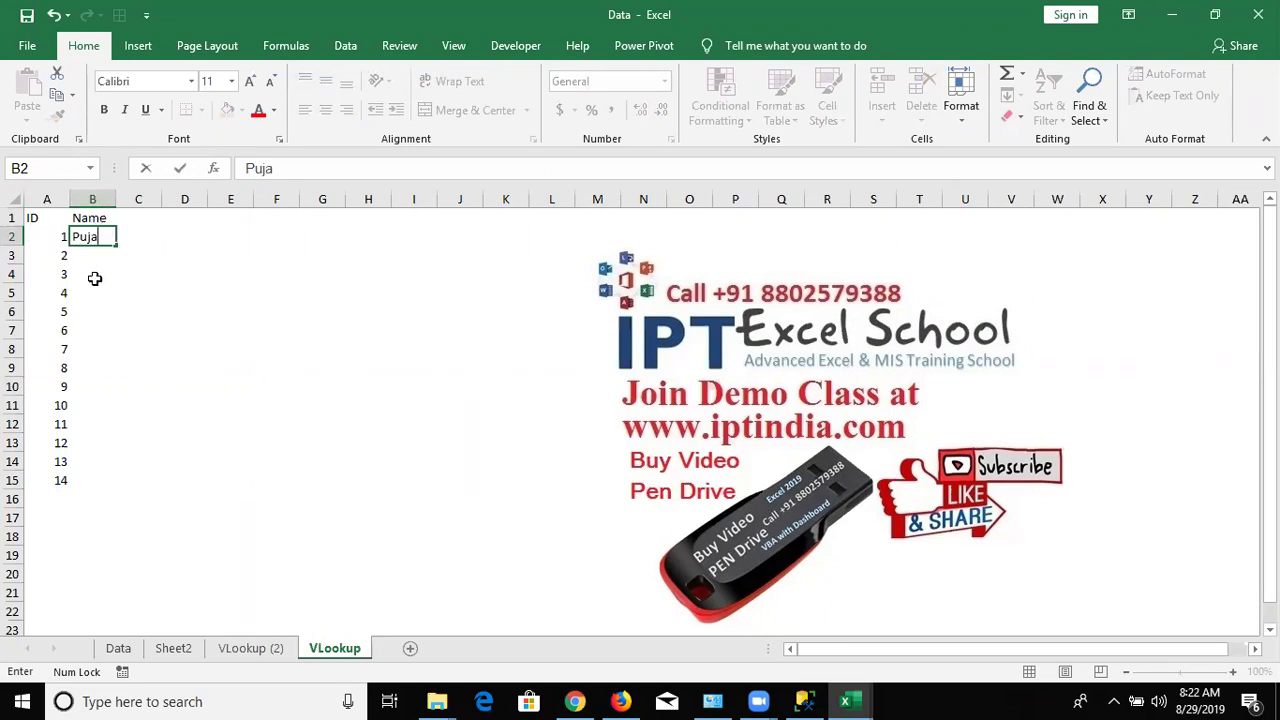
pyautogui.click(95, 277)
pyautogui.click(92, 237)
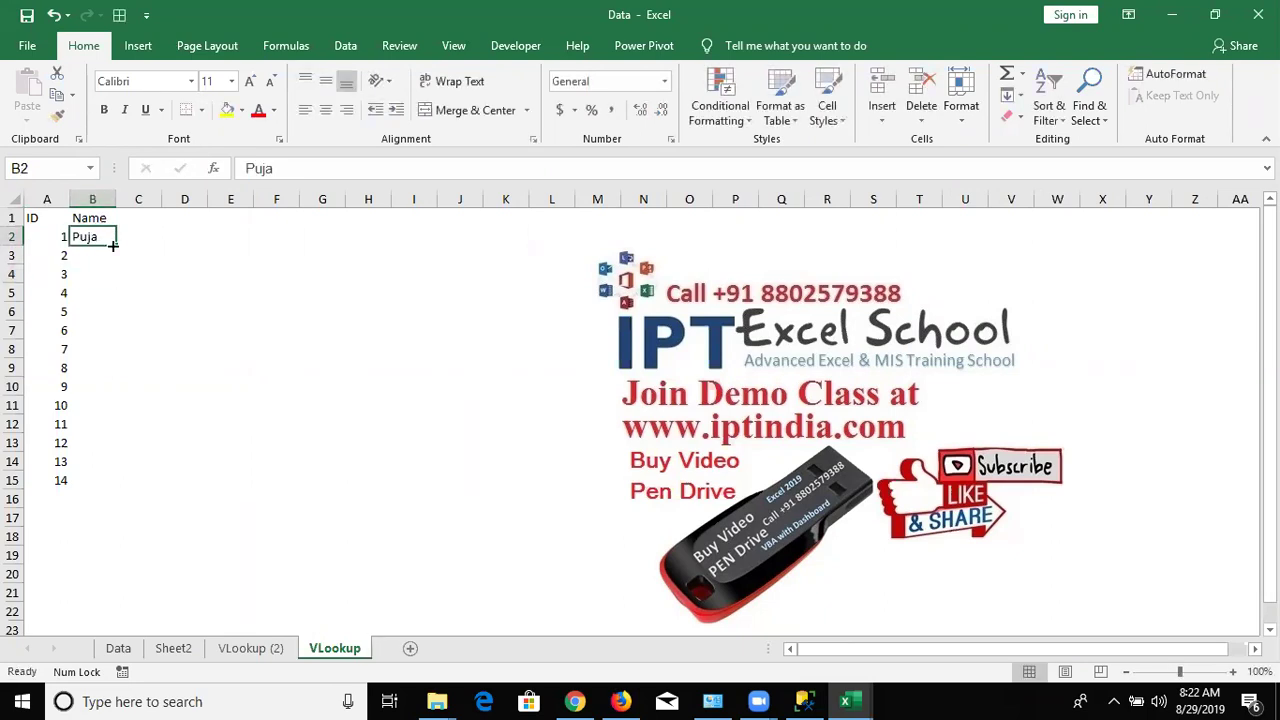
pyautogui.doubleClick(116, 246)
# Copy the whole ID and Name table in A1:B15
pyautogui.click(49, 216)
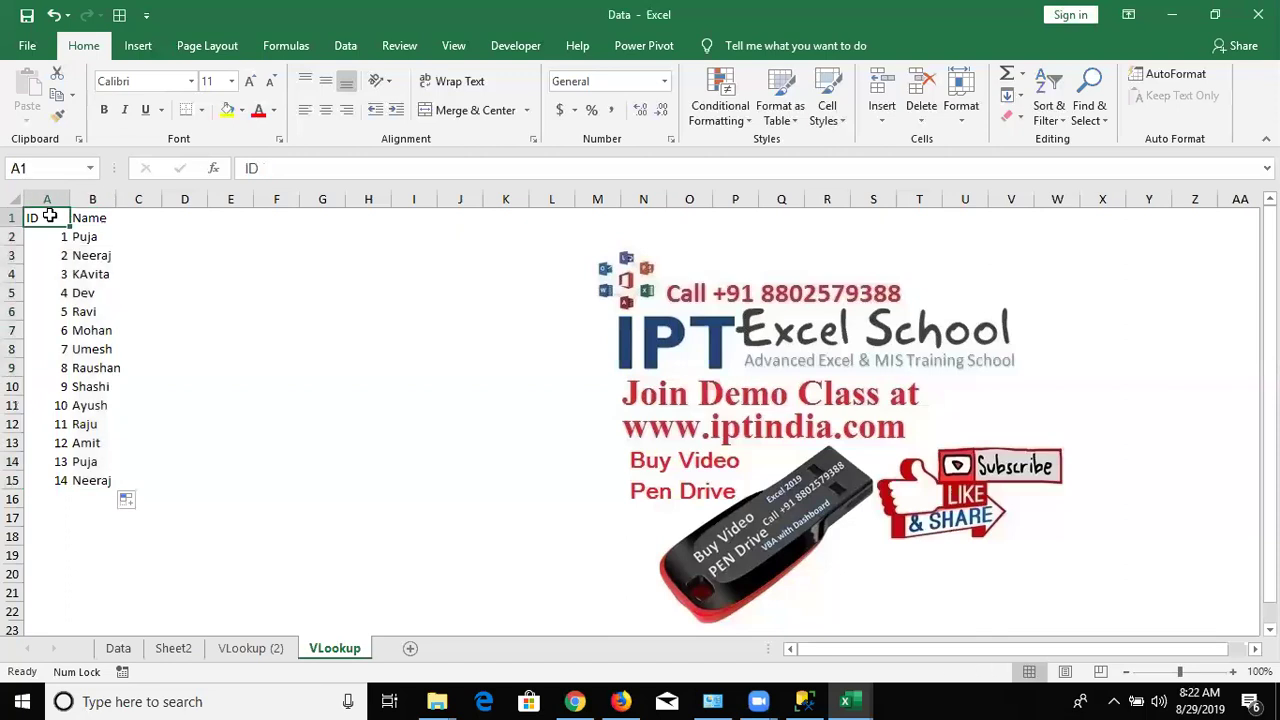
pyautogui.hotkey('ctrl', 'a')
pyautogui.hotkey('ctrl', 'c')
pyautogui.press('Right')
pyautogui.press('Right')
pyautogui.press('Right')
pyautogui.press('Right')
pyautogui.press('Right')
pyautogui.press('Right')
# Paste the table at G1 and renumber its IDs 15 to 28
pyautogui.hotkey('ctrl', 'v')
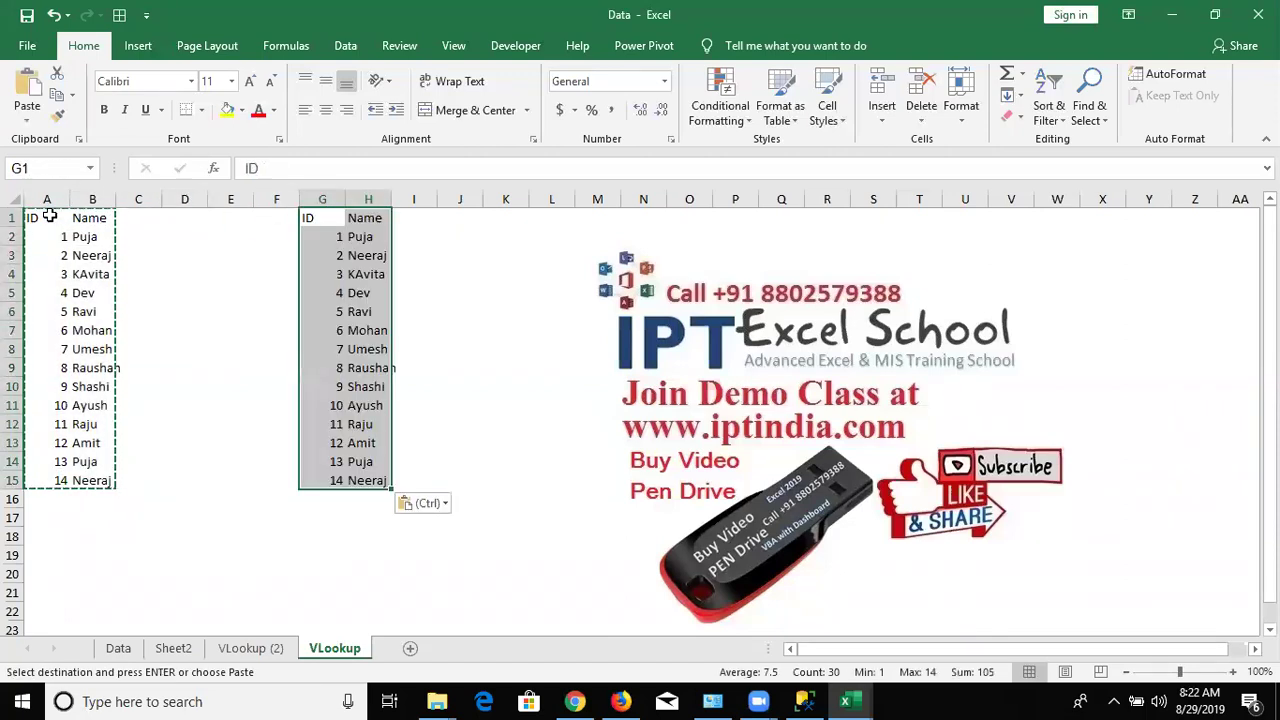
pyautogui.click(328, 244)
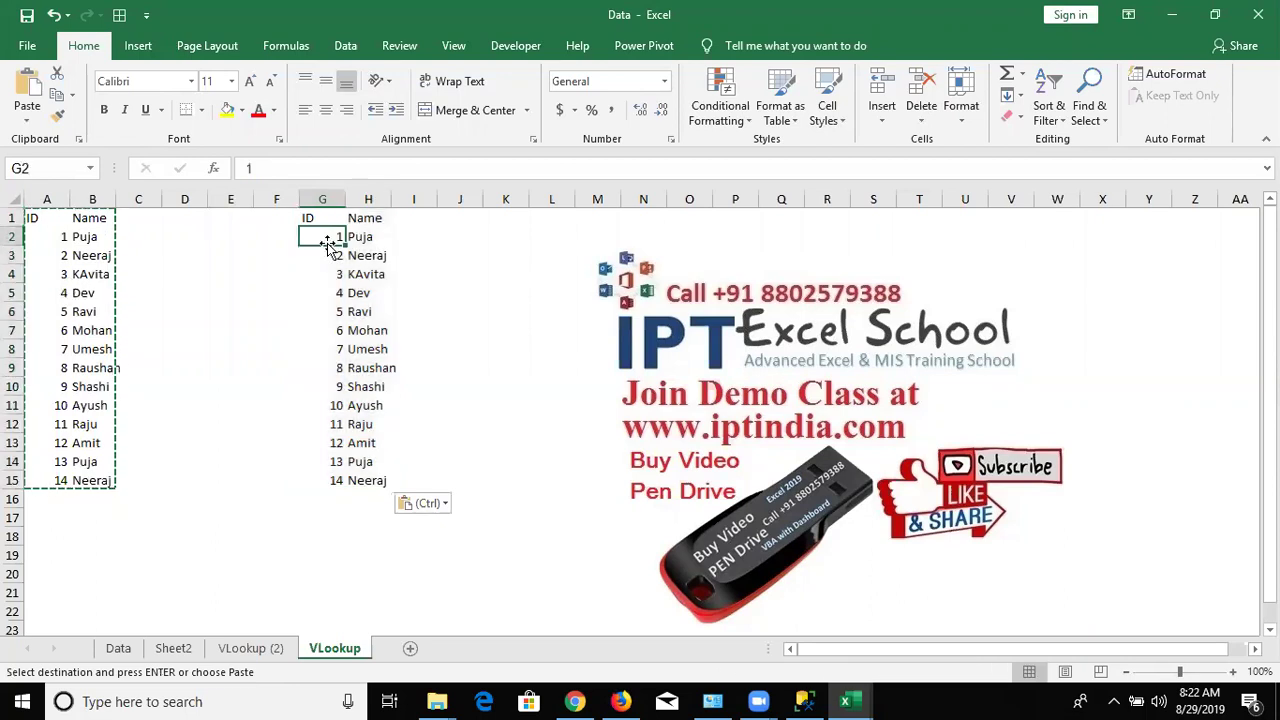
pyautogui.write('15')
pyautogui.click(328, 244)
pyautogui.click(331, 251)
pyautogui.write('16')
pyautogui.press('Return')
pyautogui.click(328, 244)
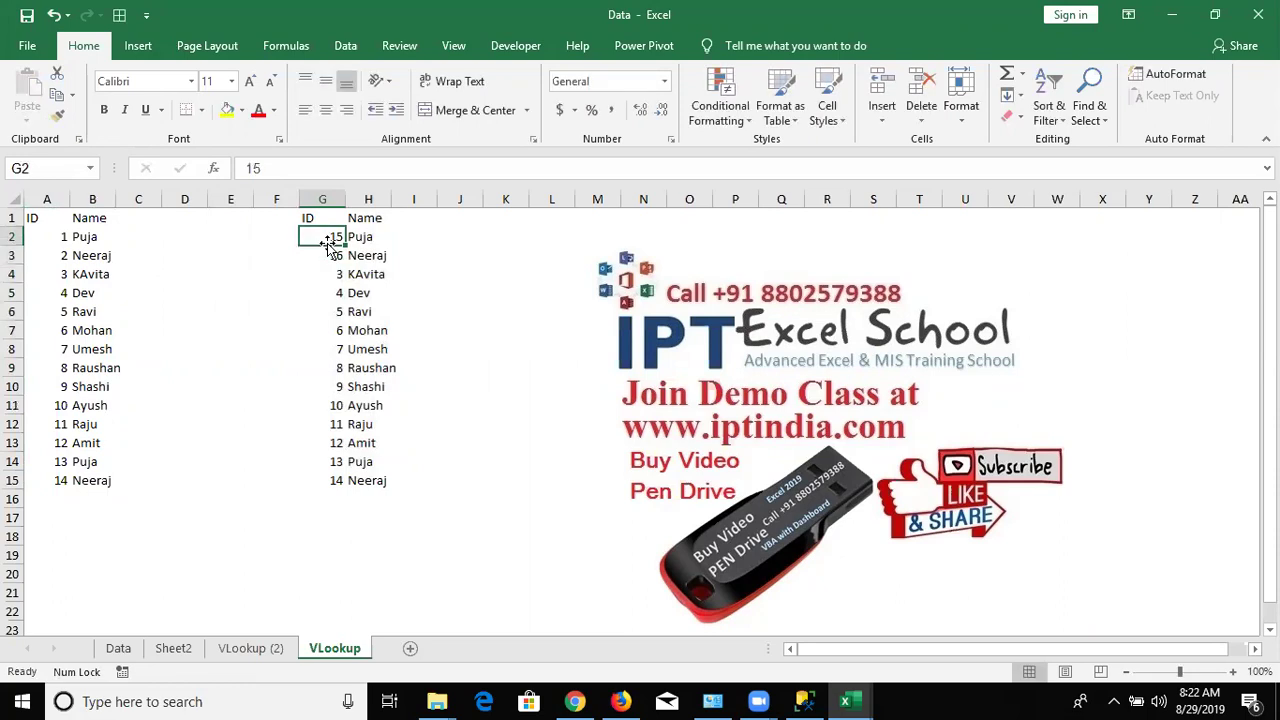
pyautogui.moveTo(328, 247); pyautogui.dragTo(331, 256)
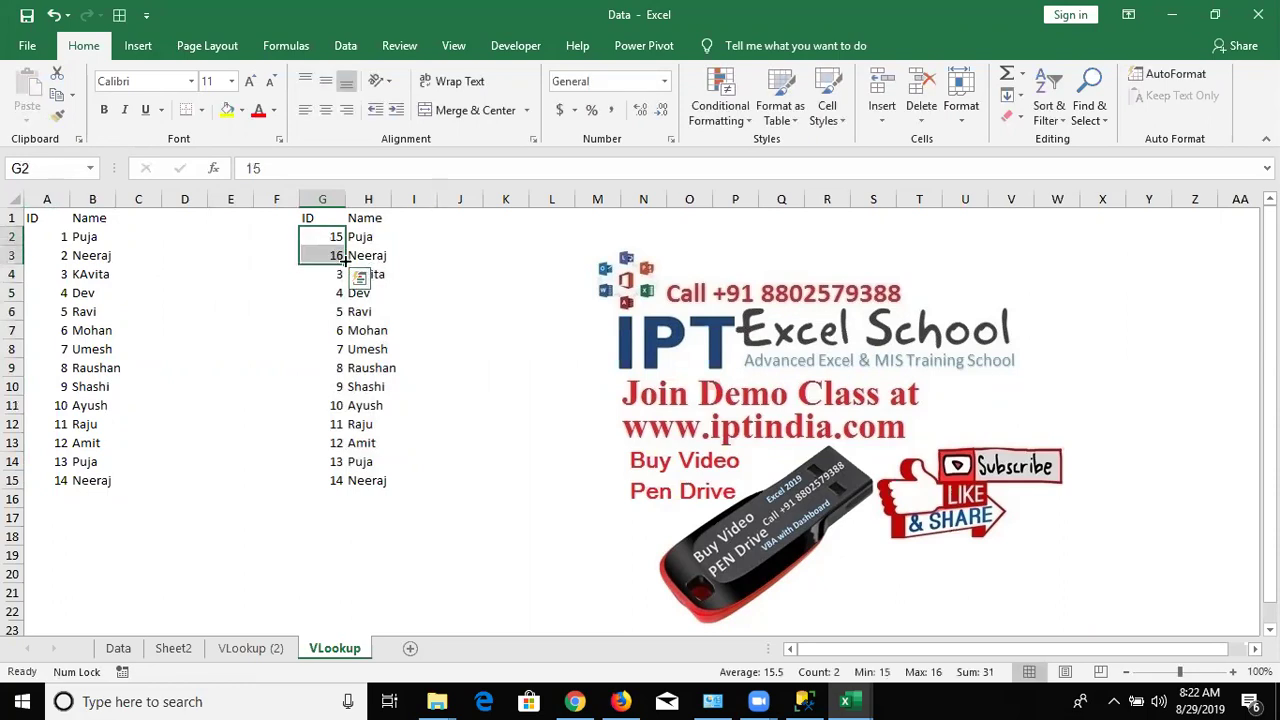
pyautogui.doubleClick(343, 262)
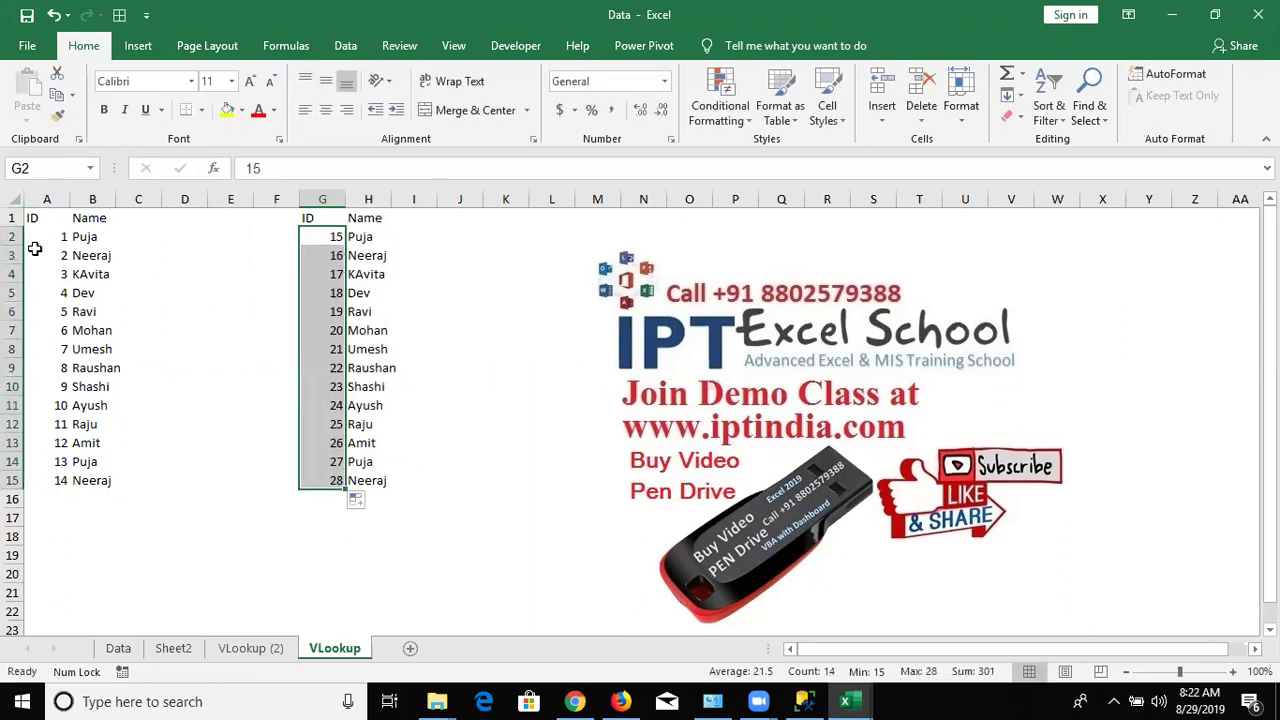
# Compare the two ID columns, then start the second name list with Amit in H2 and fill down
pyautogui.moveTo(34, 240); pyautogui.dragTo(40, 500)
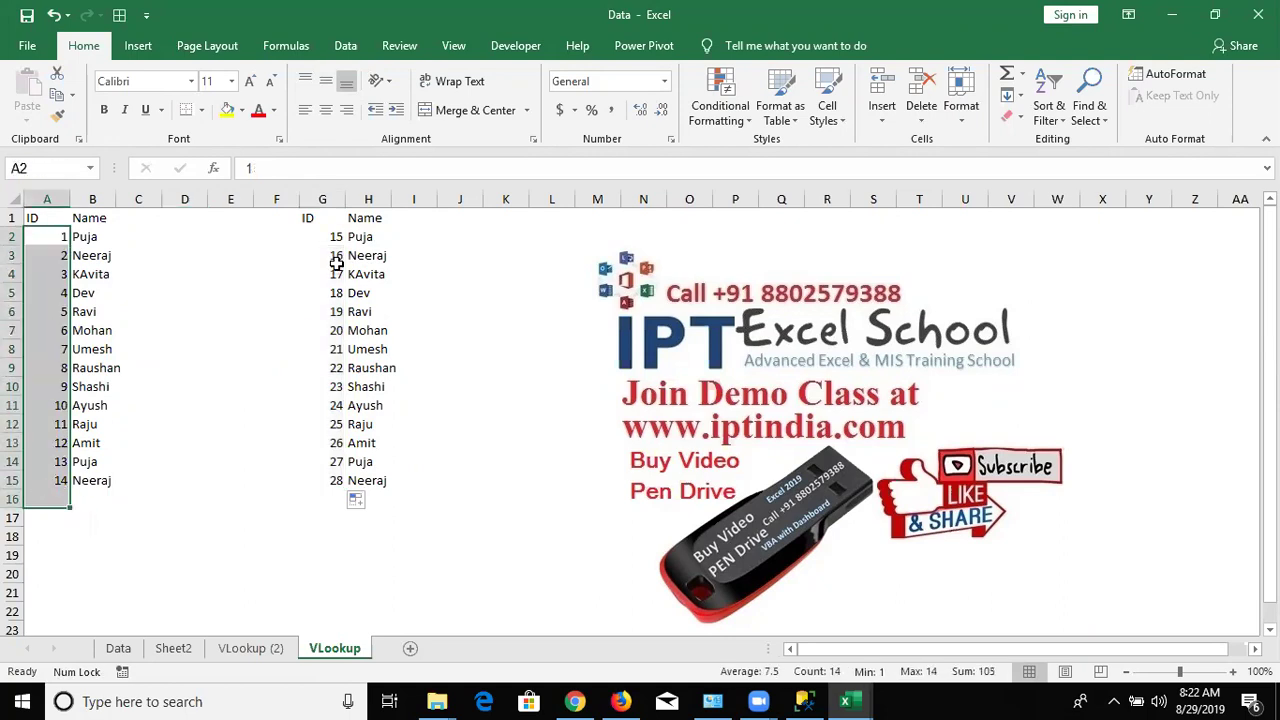
pyautogui.moveTo(324, 238); pyautogui.dragTo(316, 482)
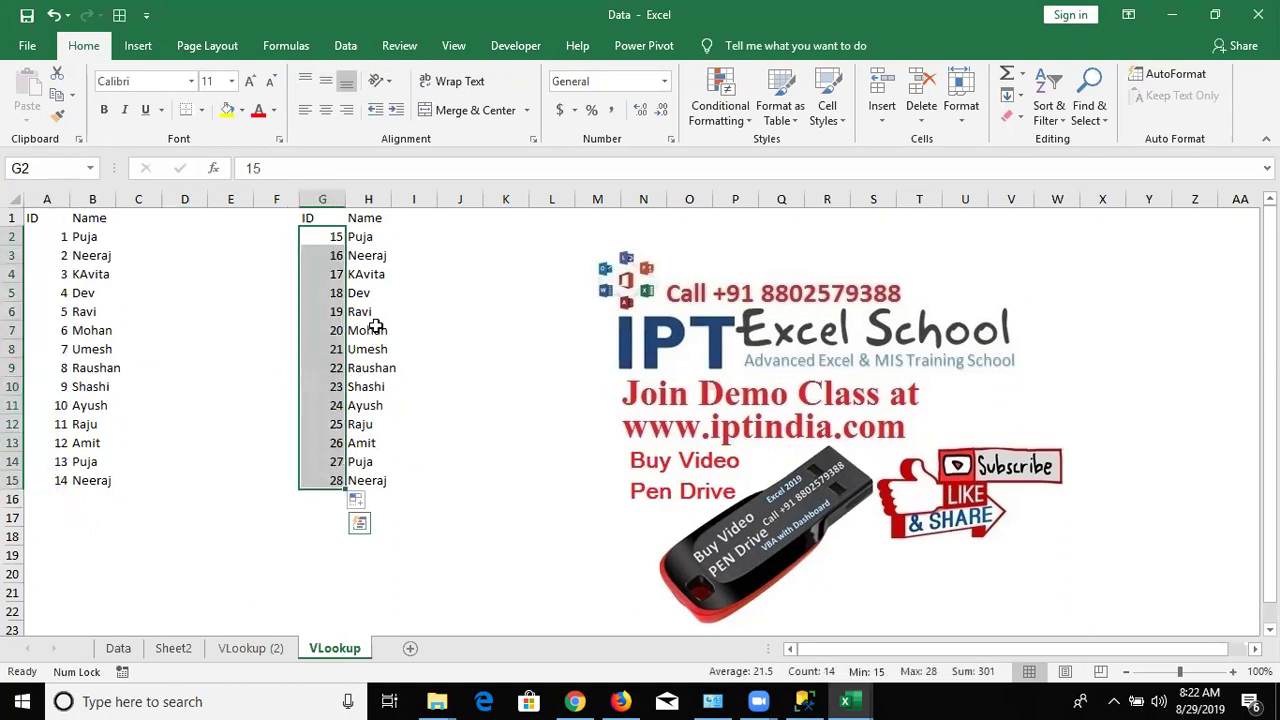
pyautogui.click(375, 449)
pyautogui.moveTo(392, 417); pyautogui.dragTo(390, 252)
pyautogui.click(370, 241)
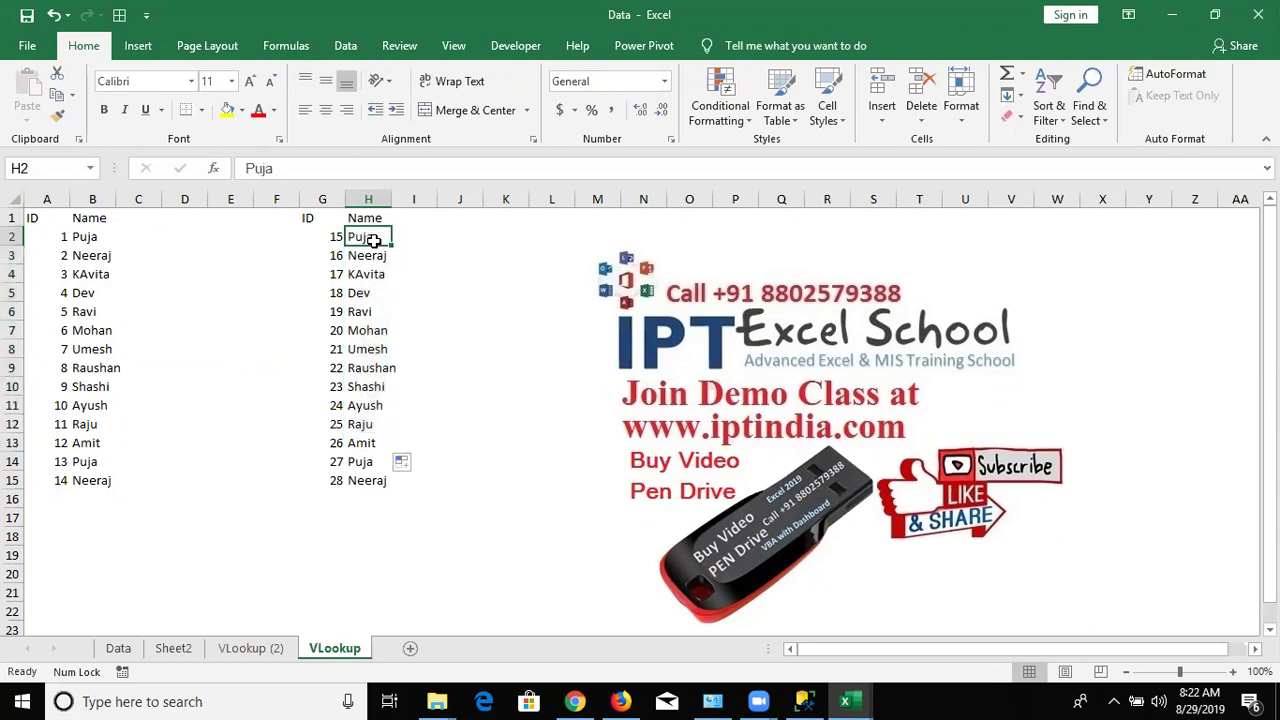
pyautogui.write('Amit')
pyautogui.press('Return')
pyautogui.click(372, 241)
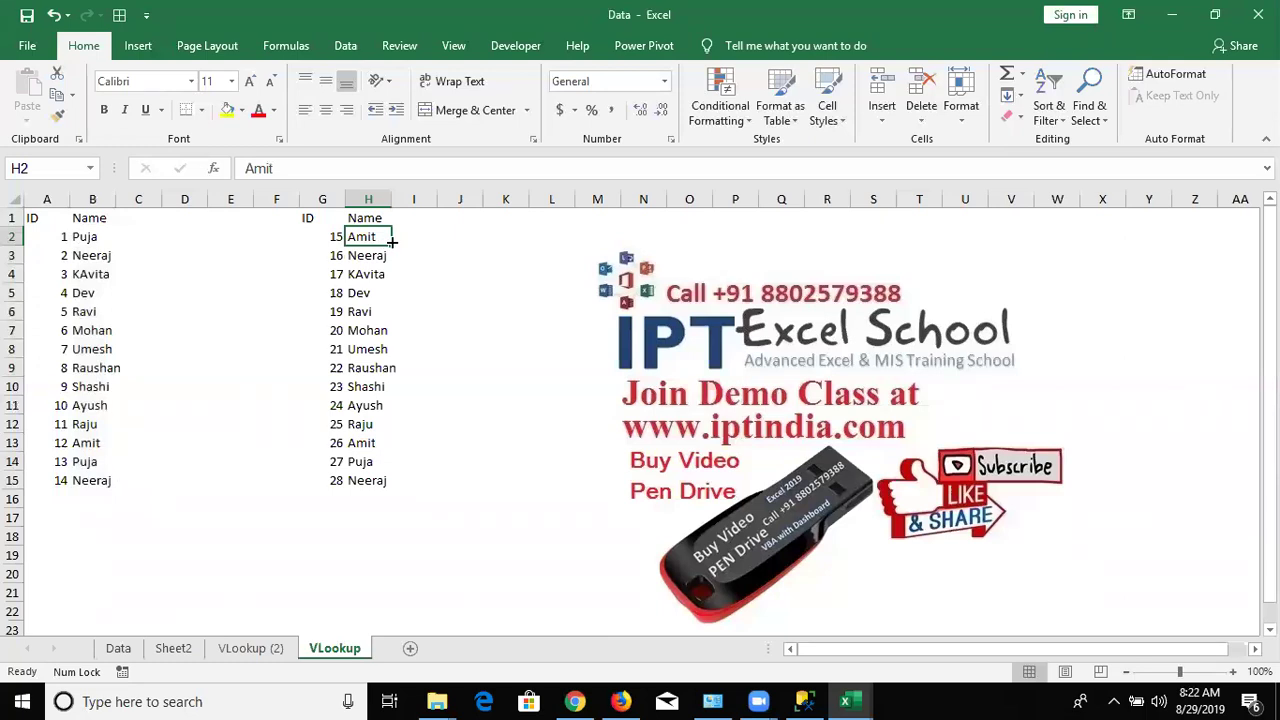
pyautogui.doubleClick(387, 245)
# Add a 'Search' label in row 18 and enter 7 as the search ID in E18
pyautogui.click(166, 536)
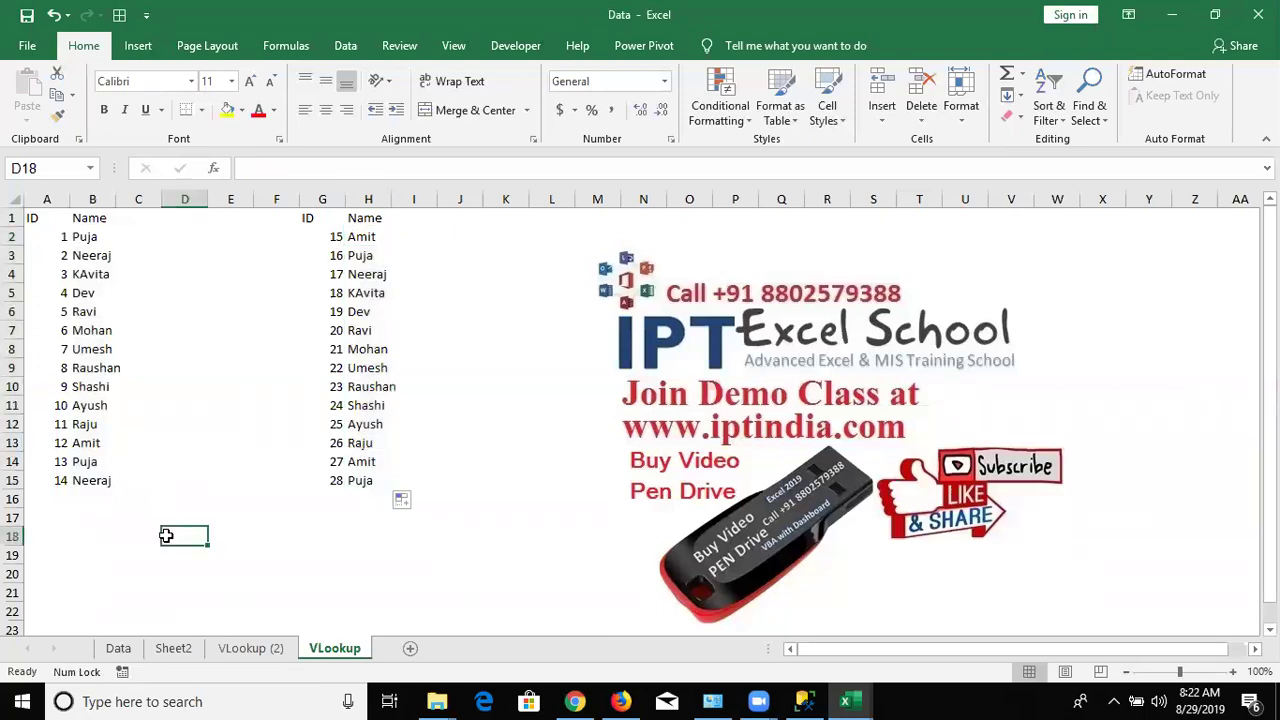
pyautogui.write('Search')
pyautogui.press('Return')
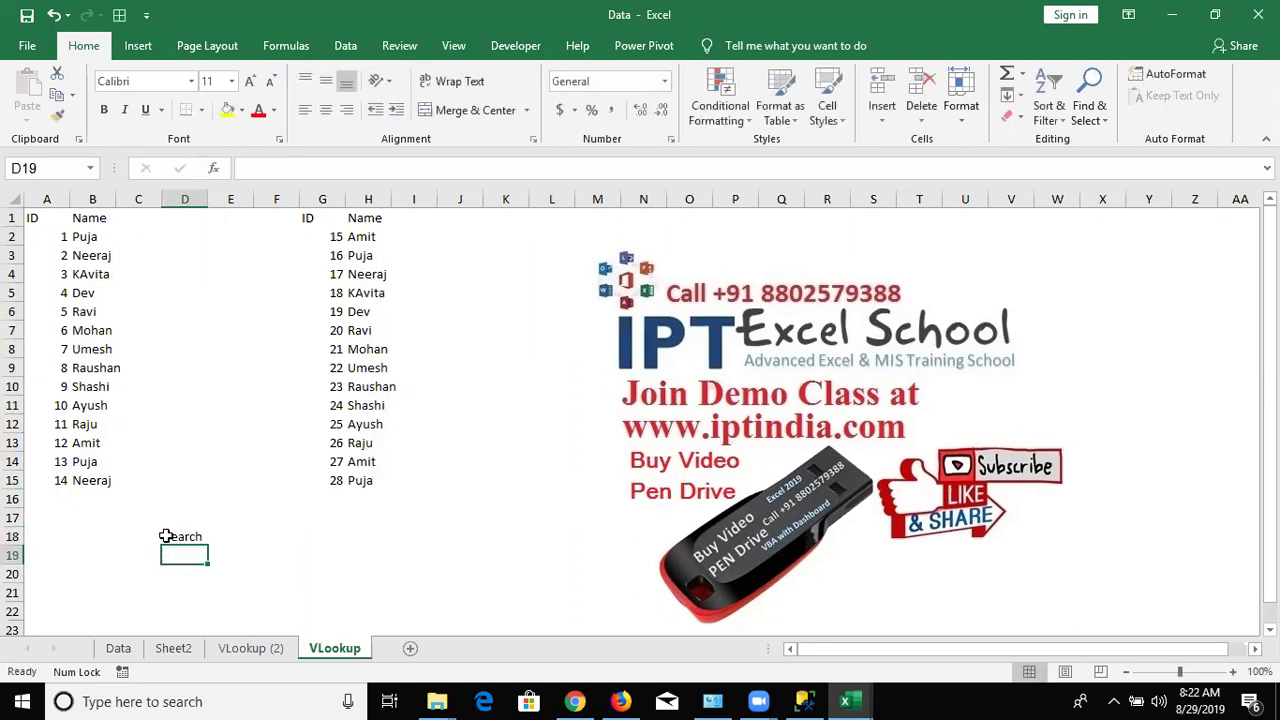
pyautogui.press('Up')
pyautogui.press('Right')
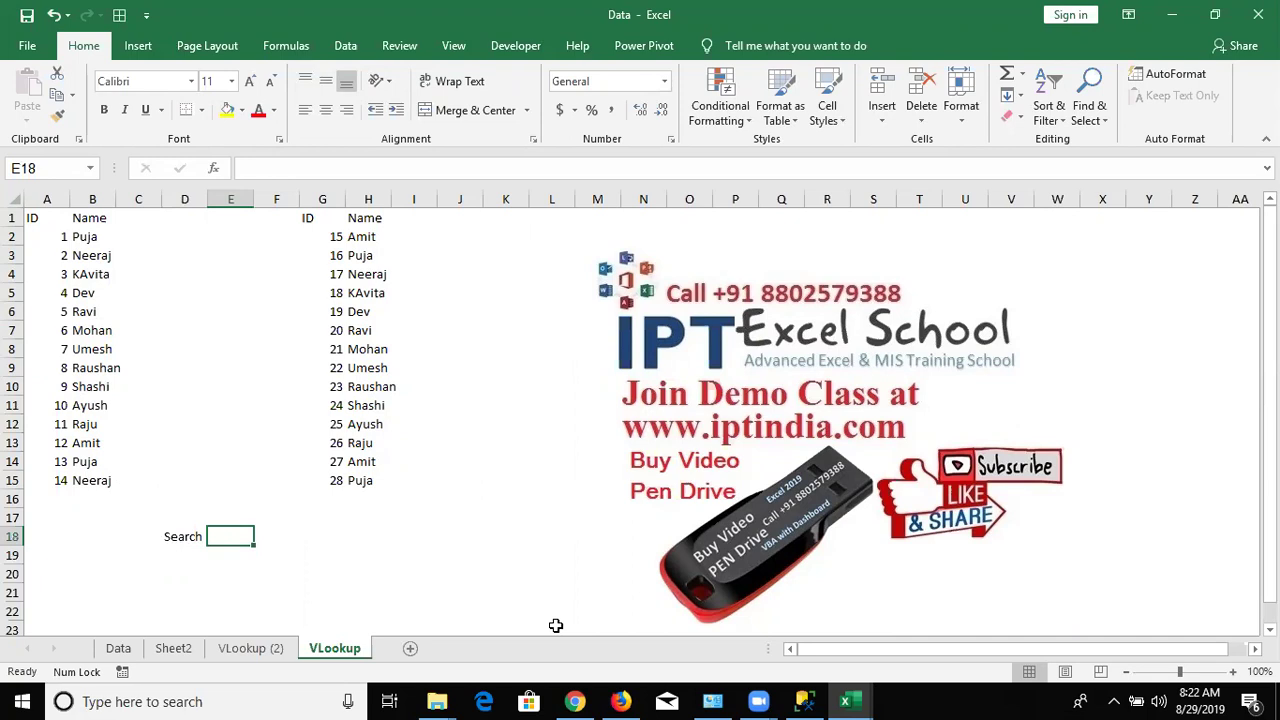
pyautogui.write('7')
pyautogui.press('Return')
# In F18 enter =VLOOKUP(E18,A1:B15,2,0) to look the ID up in the first table
pyautogui.press('Up')
pyautogui.press('Right')
pyautogui.write('=vl')
pyautogui.press('Tab')
pyautogui.press('Left')
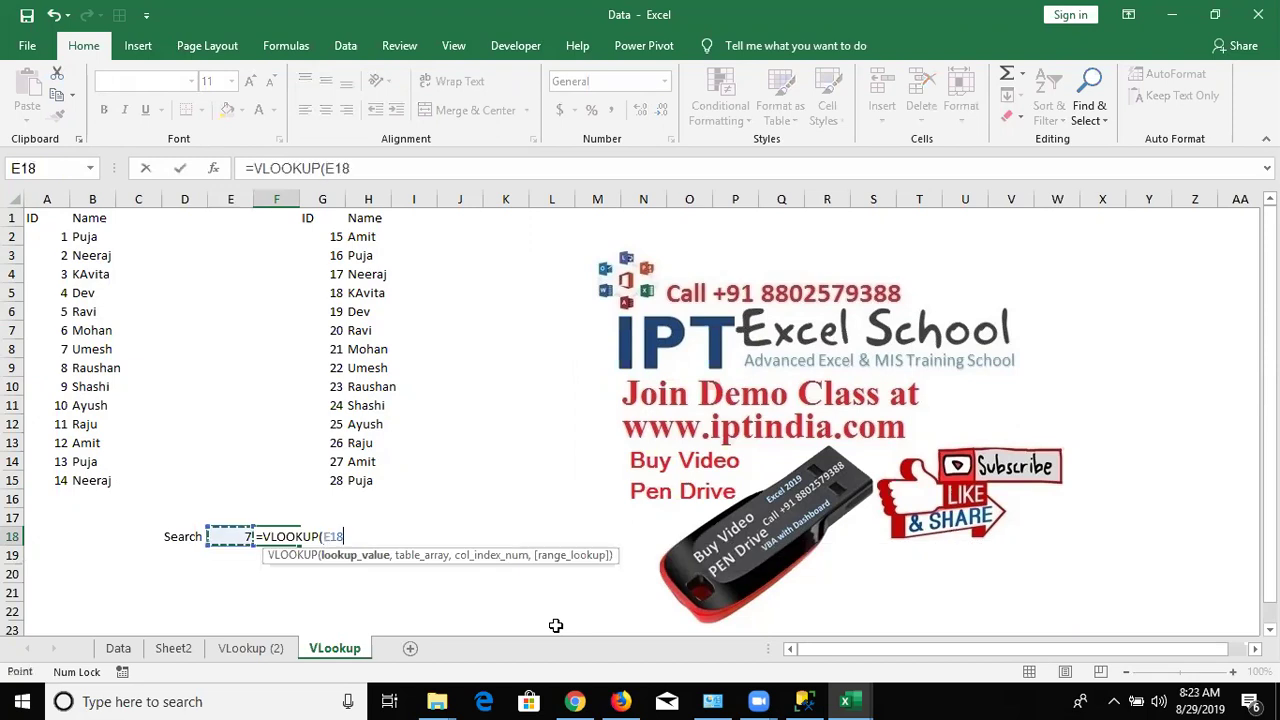
pyautogui.write(',')
pyautogui.press('Up')
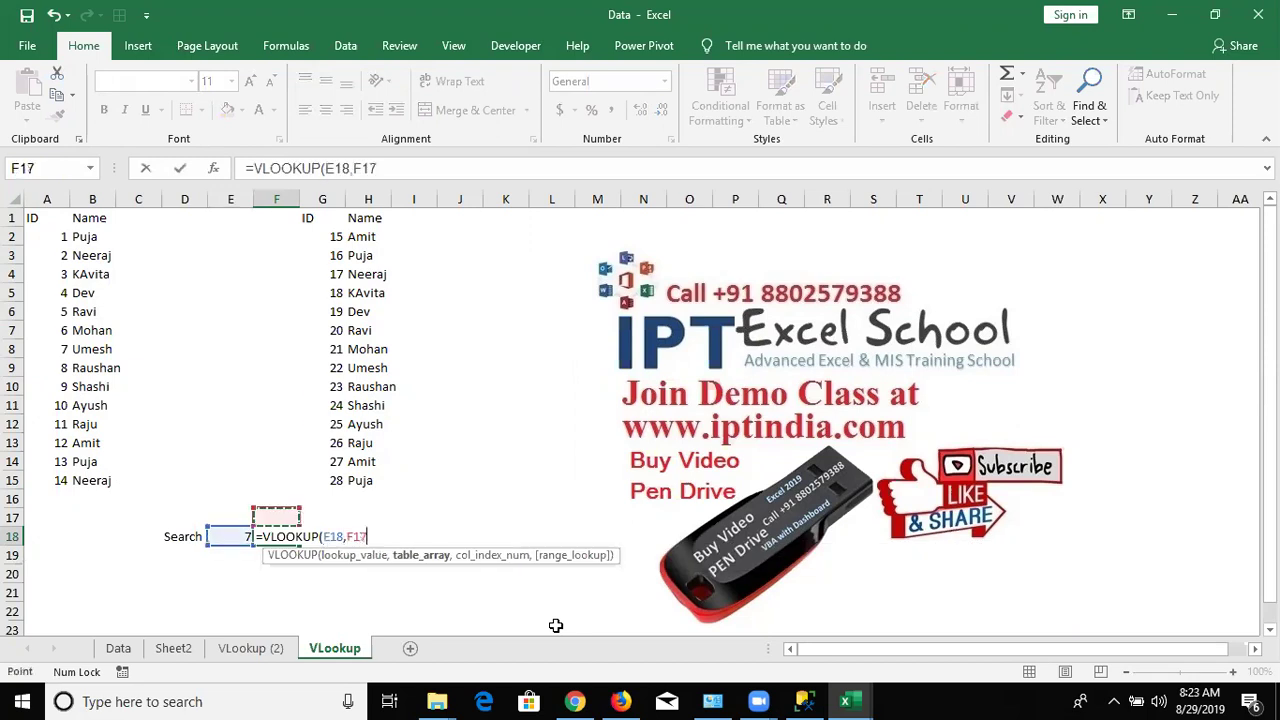
pyautogui.hotkey('ctrl', 'Up')
pyautogui.press('Left')
pyautogui.press('Left')
pyautogui.press('Left')
pyautogui.press('Left')
pyautogui.hotkey('ctrl', 'shift', 'Right')
pyautogui.hotkey('ctrl', 'shift', 'Down')
pyautogui.write(',2,0')
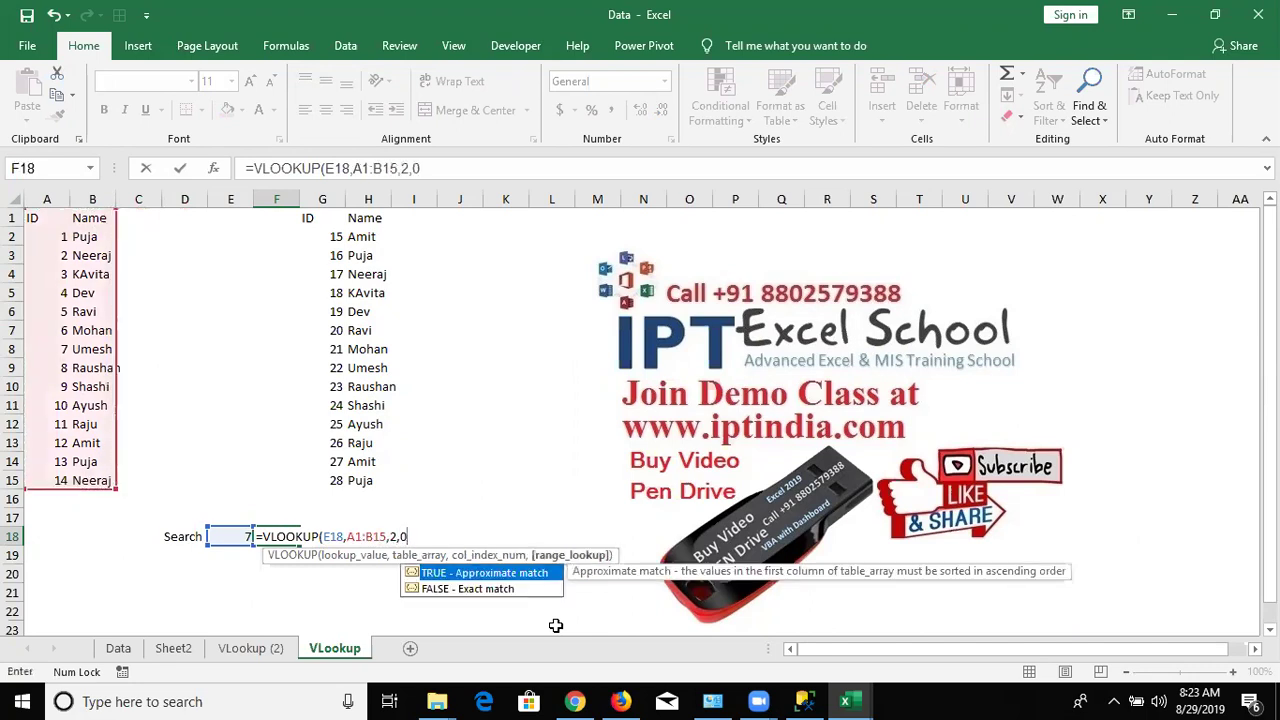
pyautogui.write(')')
pyautogui.press('Return')
# Change the search ID in E18 to 27
pyautogui.press('Up')
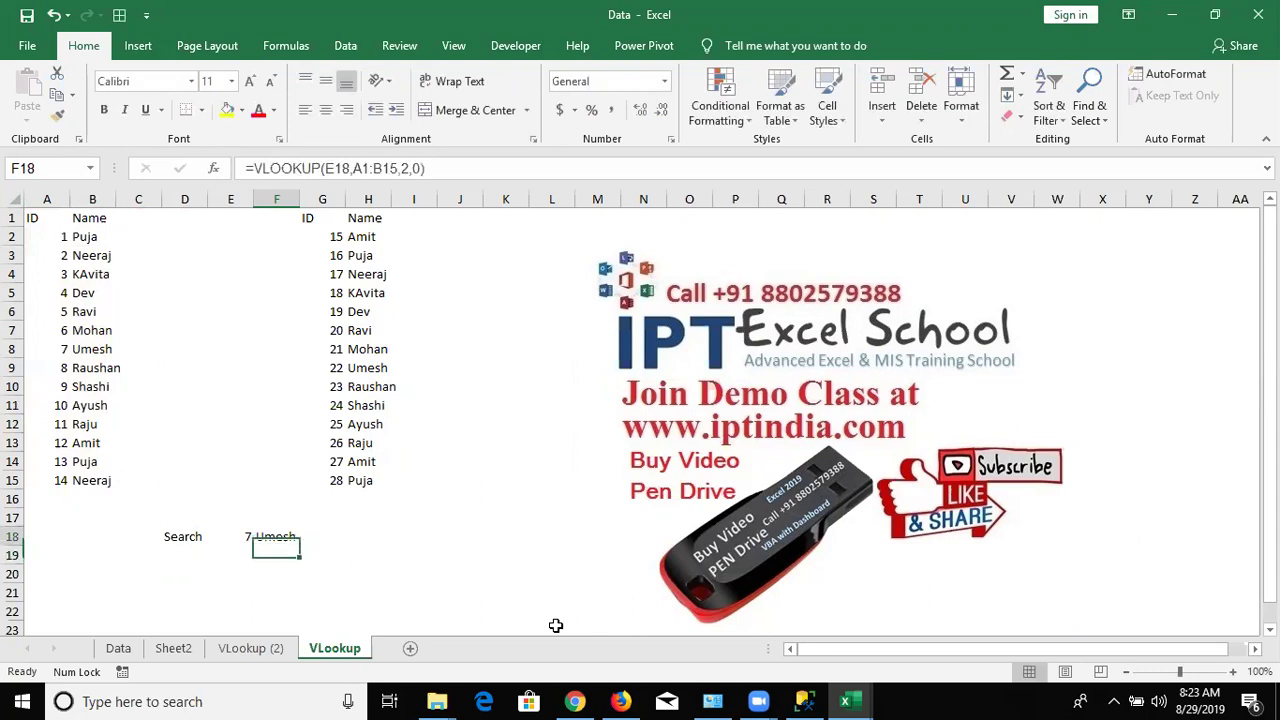
pyautogui.press('Left')
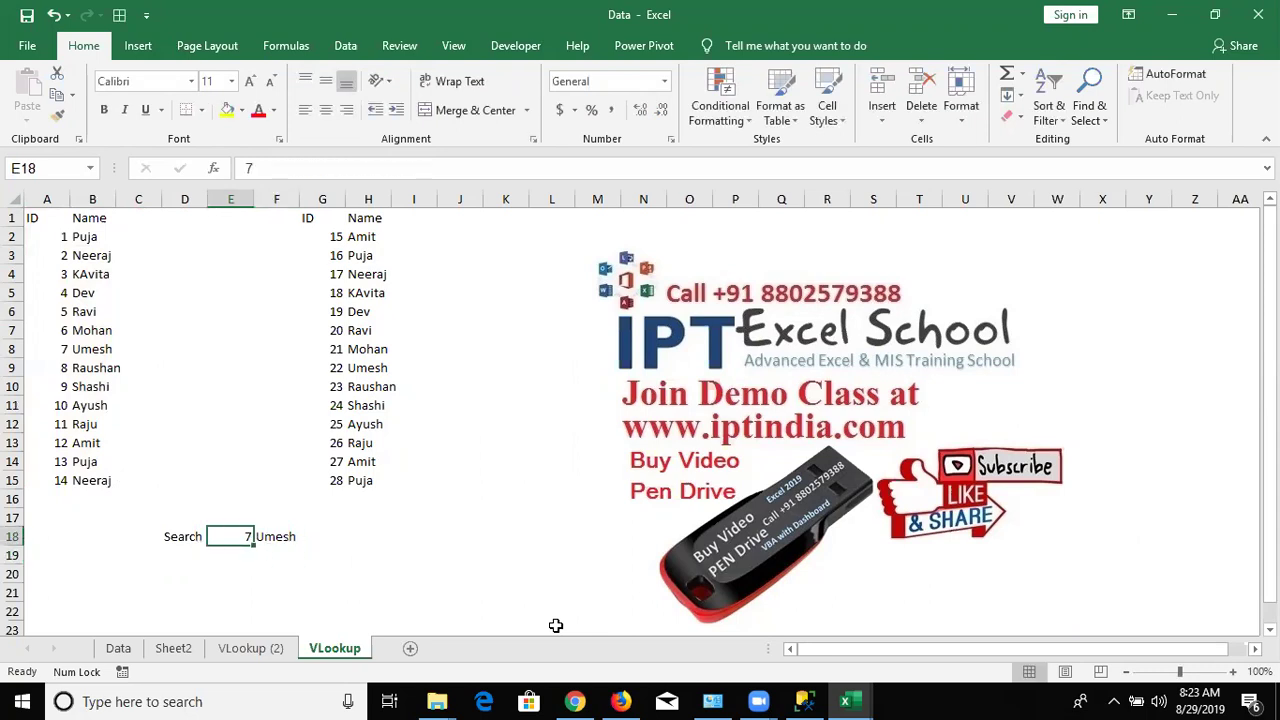
pyautogui.write('27')
pyautogui.press('Right')
# In G18 enter =VLOOKUP(E18,G1:H15,2,0) to search the second table
pyautogui.press('Up')
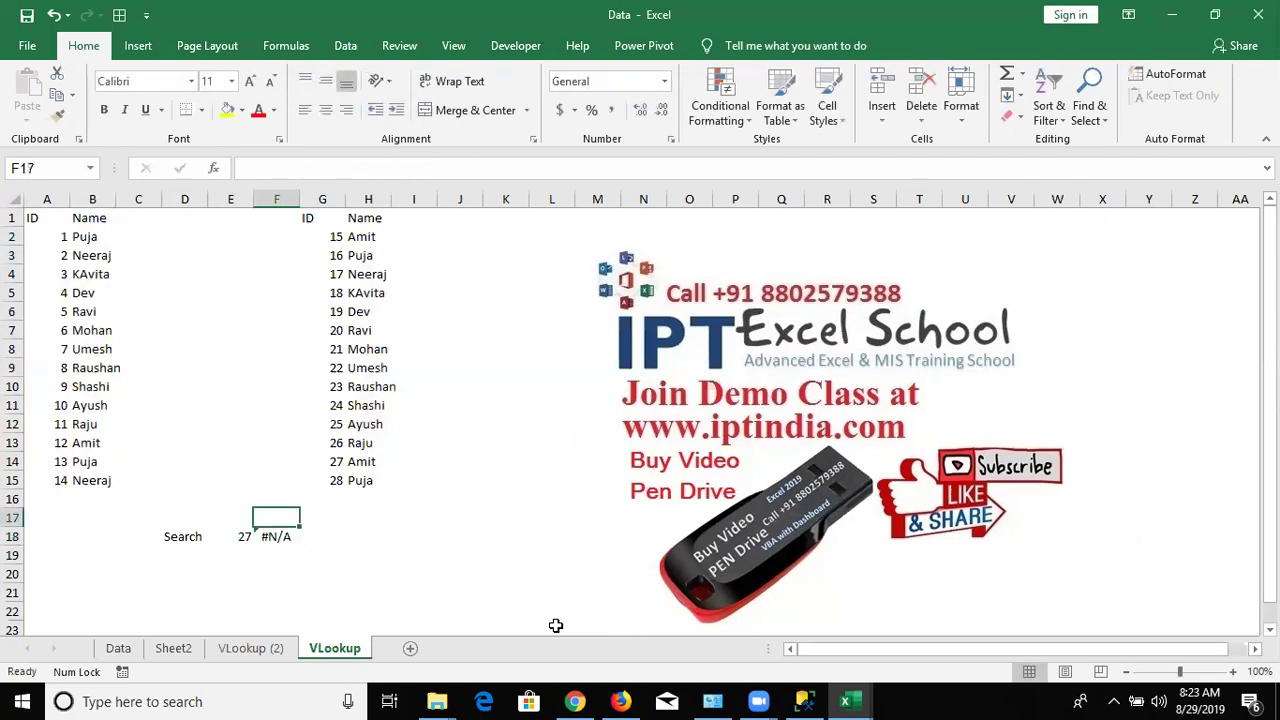
pyautogui.press('Right')
pyautogui.press('Down')
pyautogui.write('=')
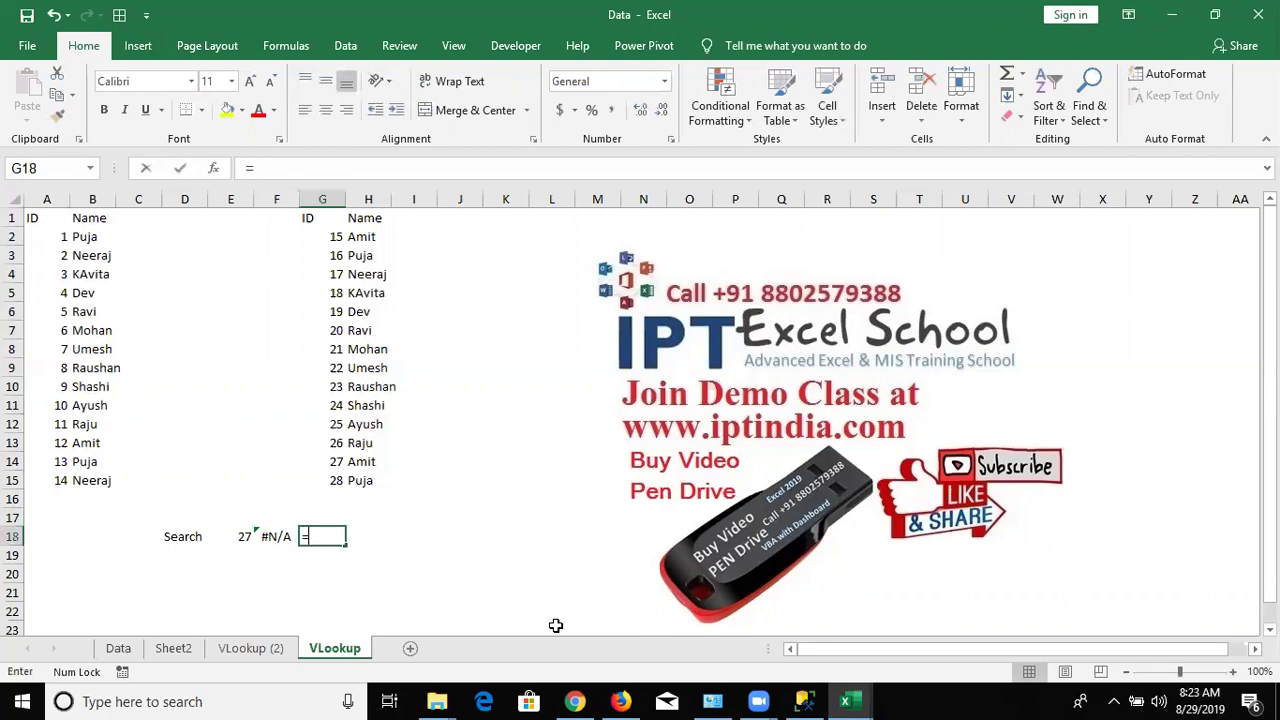
pyautogui.write('vl')
pyautogui.press('Tab')
pyautogui.press('Left')
pyautogui.press('Left')
pyautogui.write(',')
pyautogui.press('Up')
pyautogui.hotkey('ctrl', 'Up')
pyautogui.hotkey('ctrl', 'Up')
pyautogui.hotkey('ctrl', 'shift', 'Down')
pyautogui.hotkey('shift', 'Right')
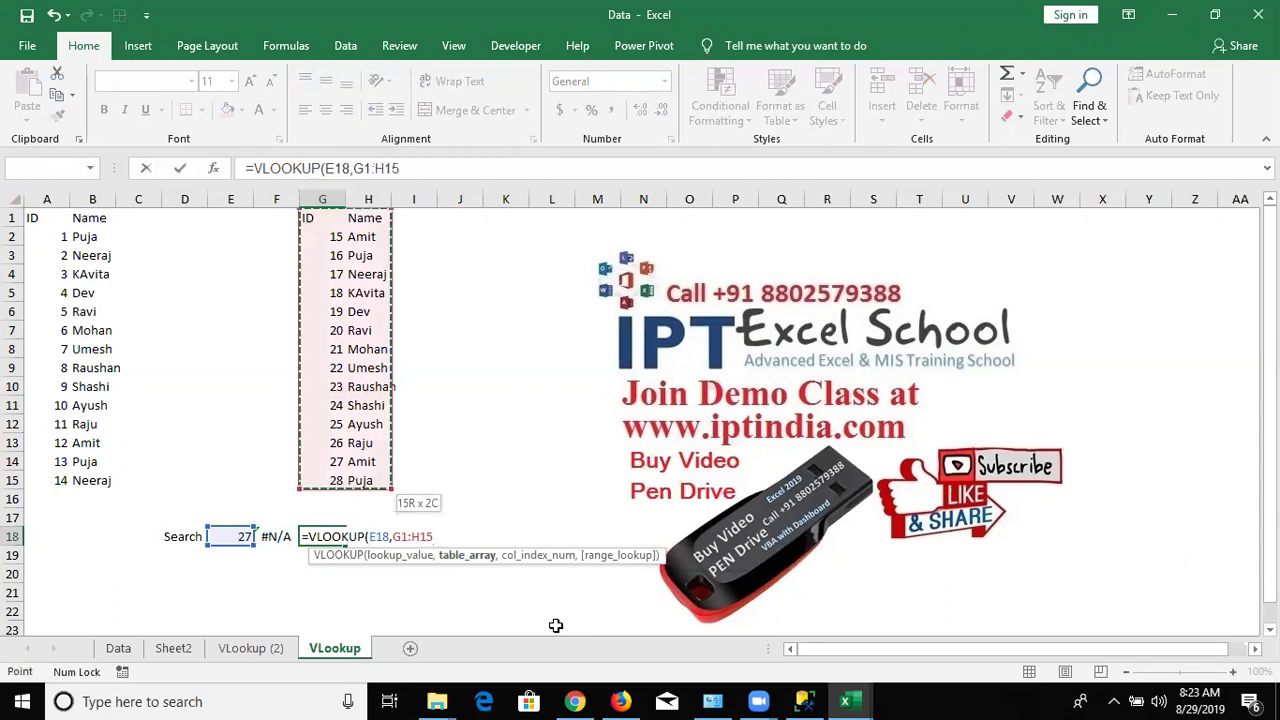
pyautogui.write(',2,0')
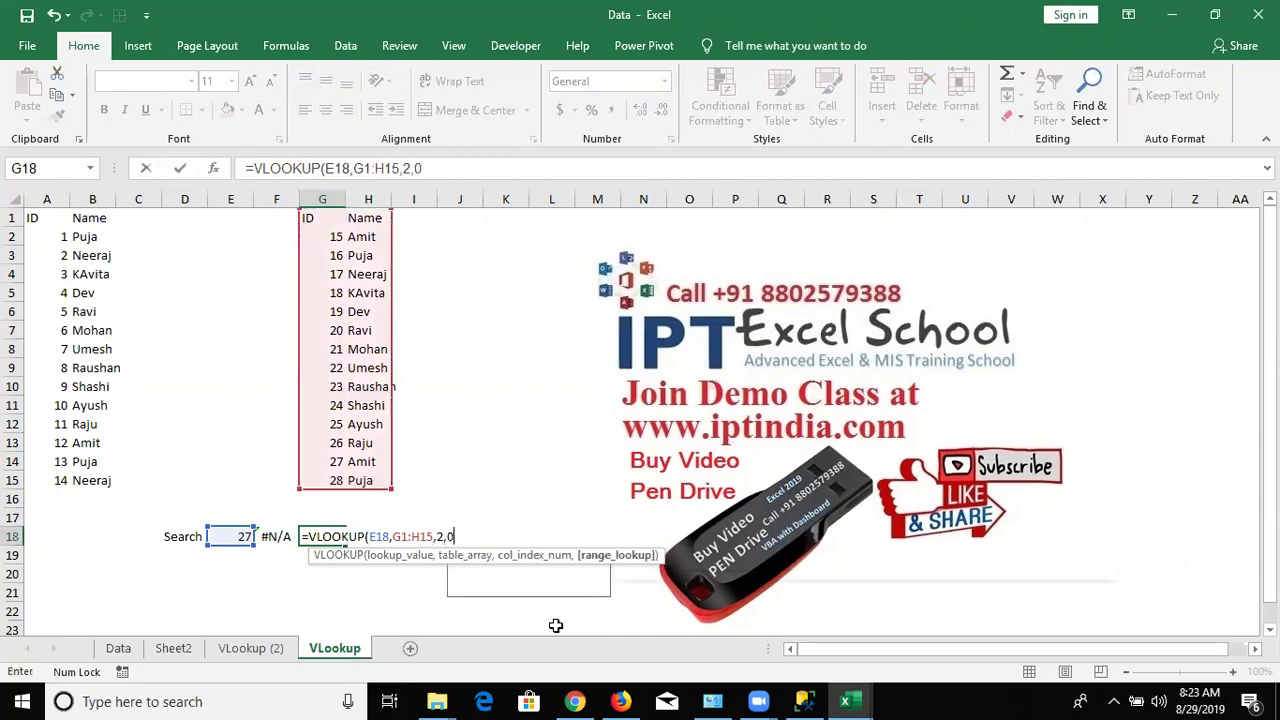
pyautogui.hotkey('ctrl', 'Return')
# Try search IDs 4 and then 24 in E18
pyautogui.press('Left')
pyautogui.press('Left')
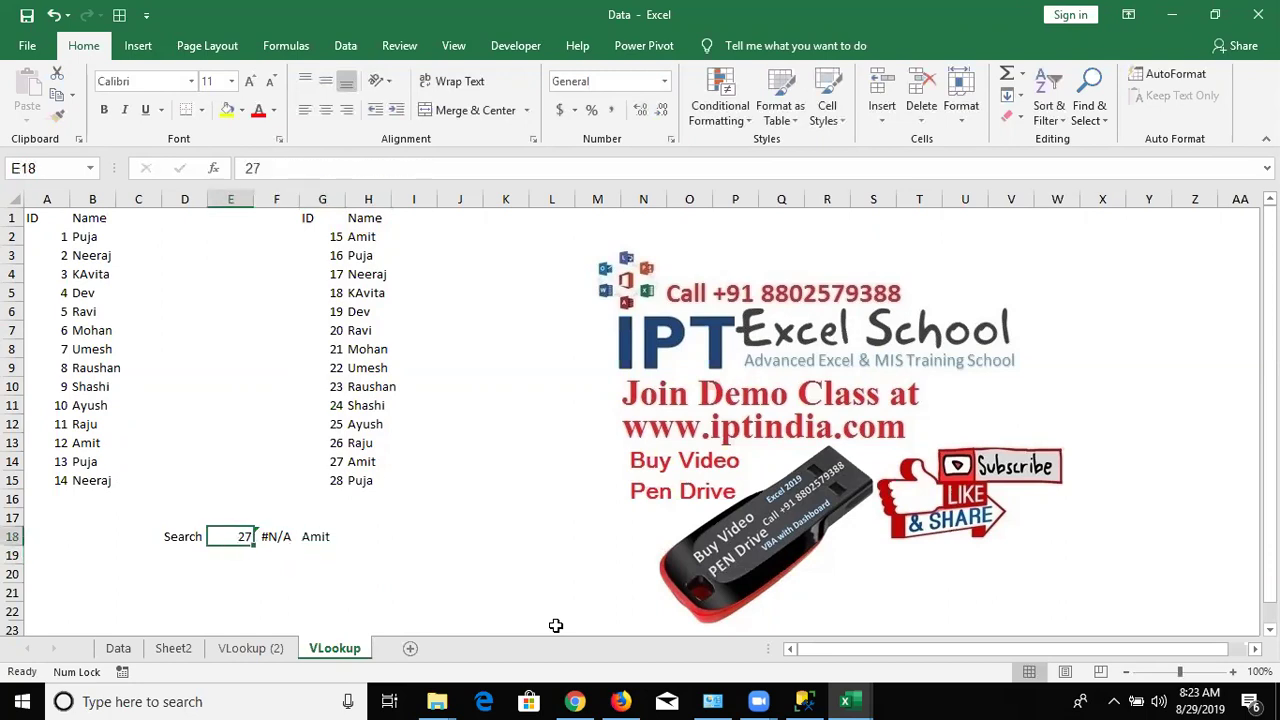
pyautogui.write('4')
pyautogui.press('Return')
pyautogui.press('Up')
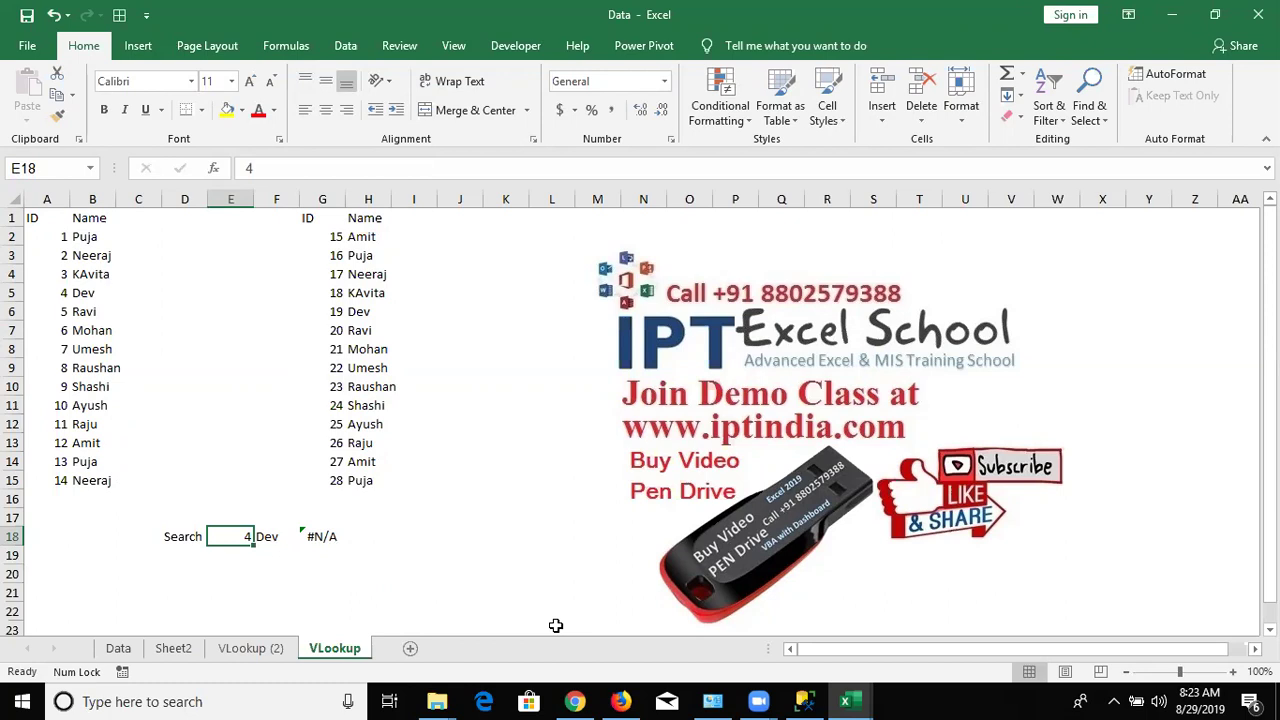
pyautogui.write('24')
pyautogui.press('Return')
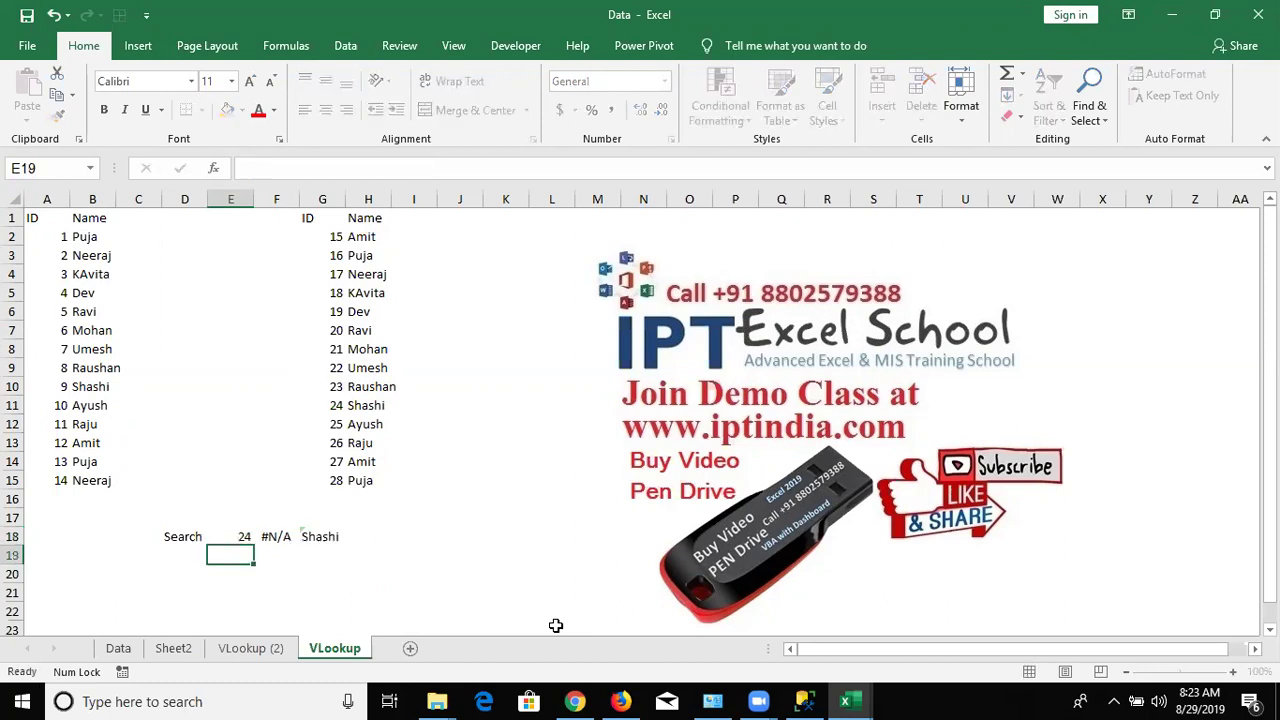
# Compare the F18 and G18 lookup formulas and select G18's formula text
pyautogui.press('Up')
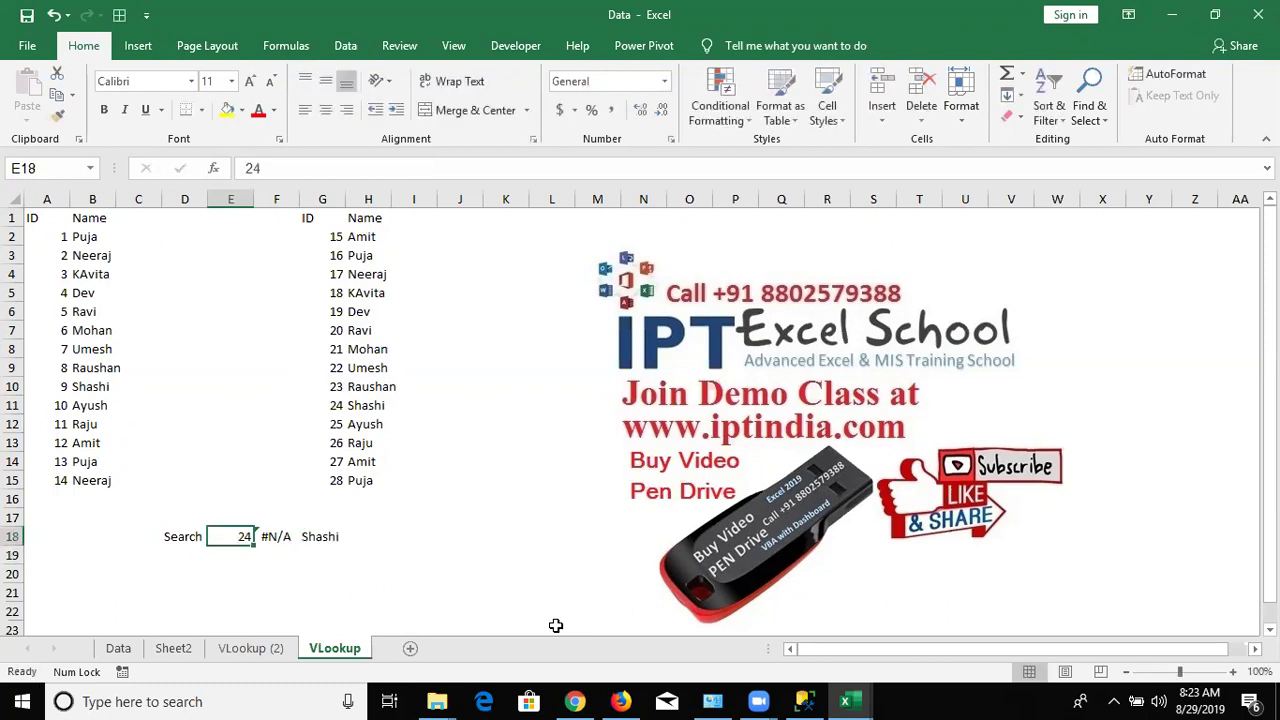
pyautogui.press('Right')
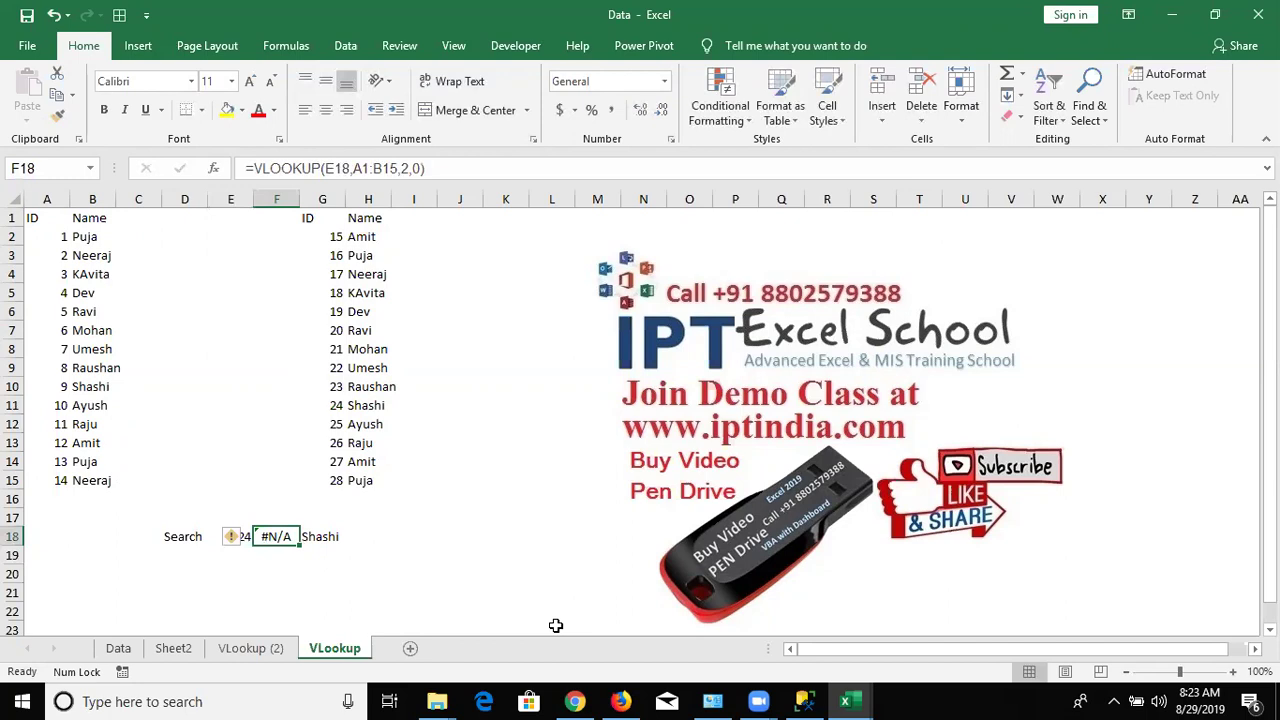
pyautogui.press('Right')
pyautogui.press('Left')
pyautogui.press('Right')
pyautogui.press('Left')
pyautogui.press('Right')
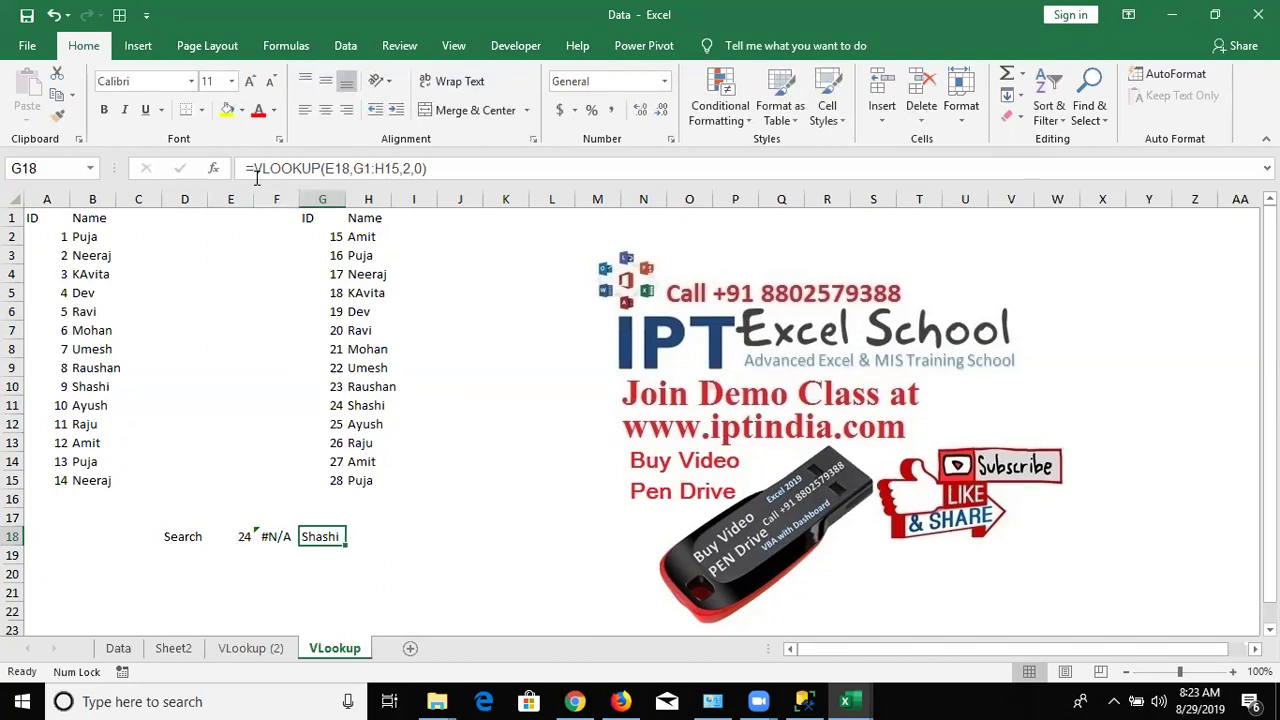
pyautogui.moveTo(256, 170); pyautogui.dragTo(428, 170)
pyautogui.hotkey('ctrl', 'c')
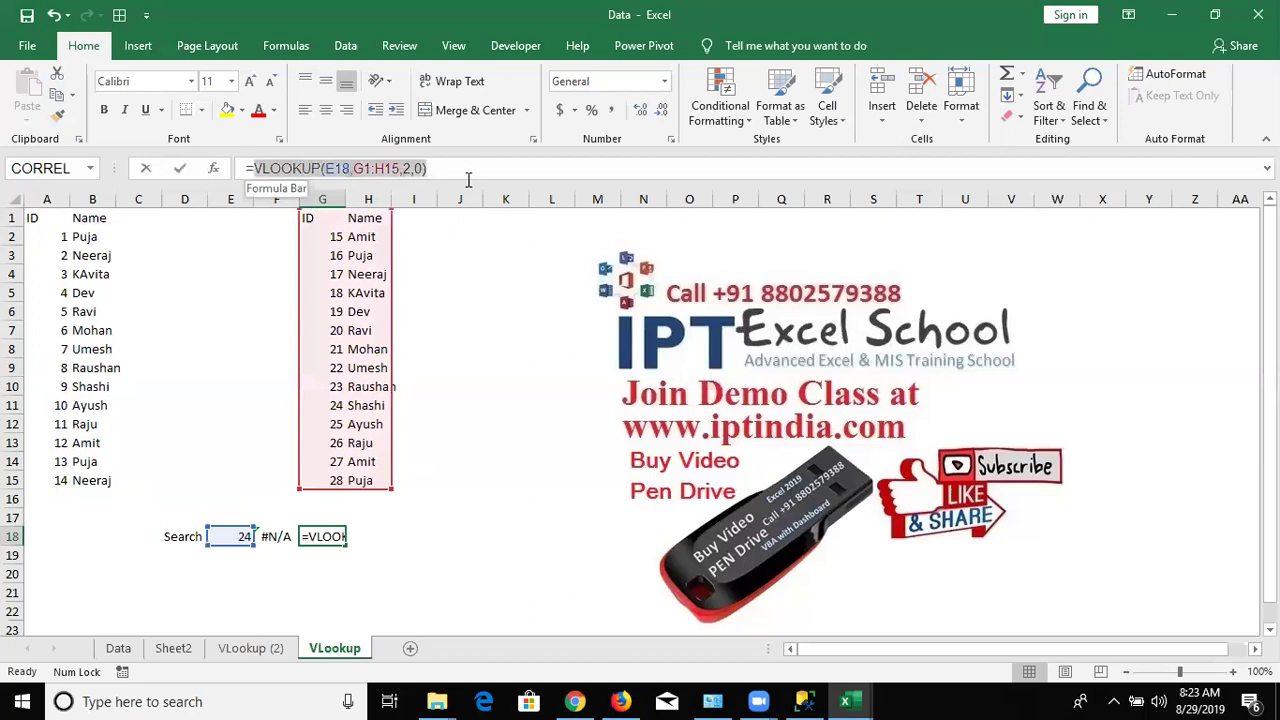
# Wrap F18's lookup in IFERROR with the pasted VLOOKUP(E18,G1:H15,2,0) as fallback
pyautogui.hotkey('ctrl', 'Return')
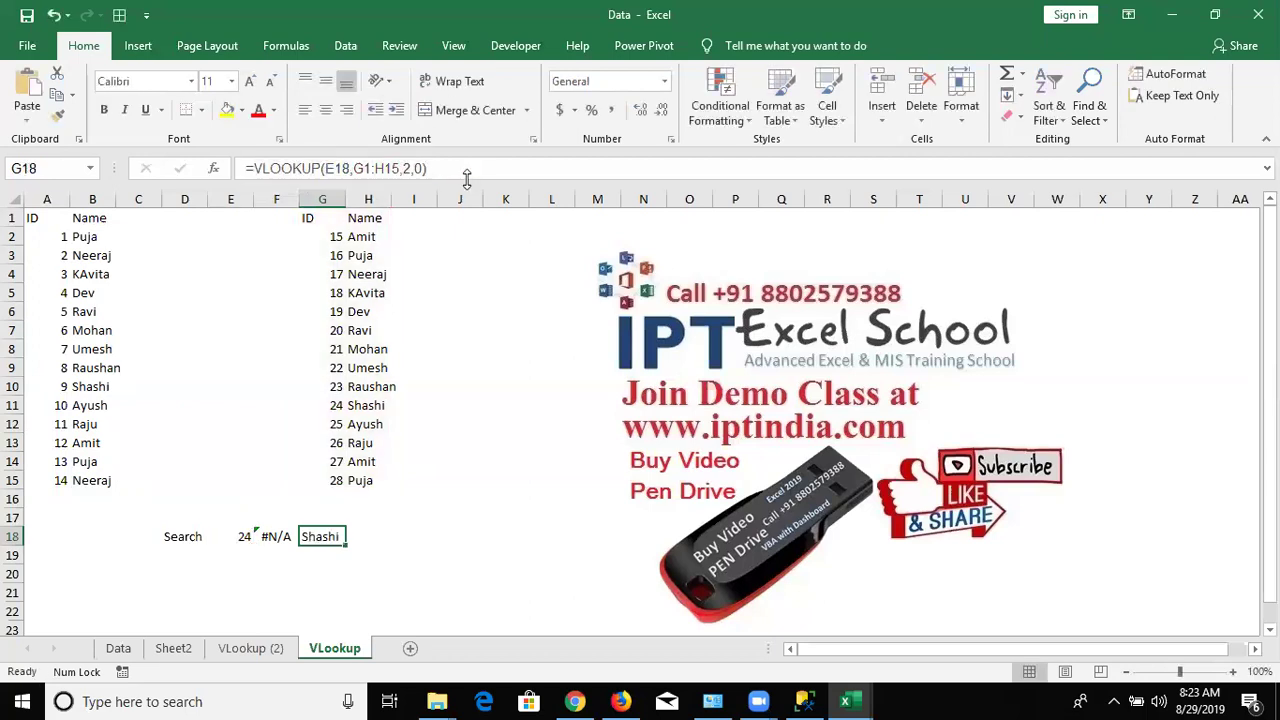
pyautogui.press('Left')
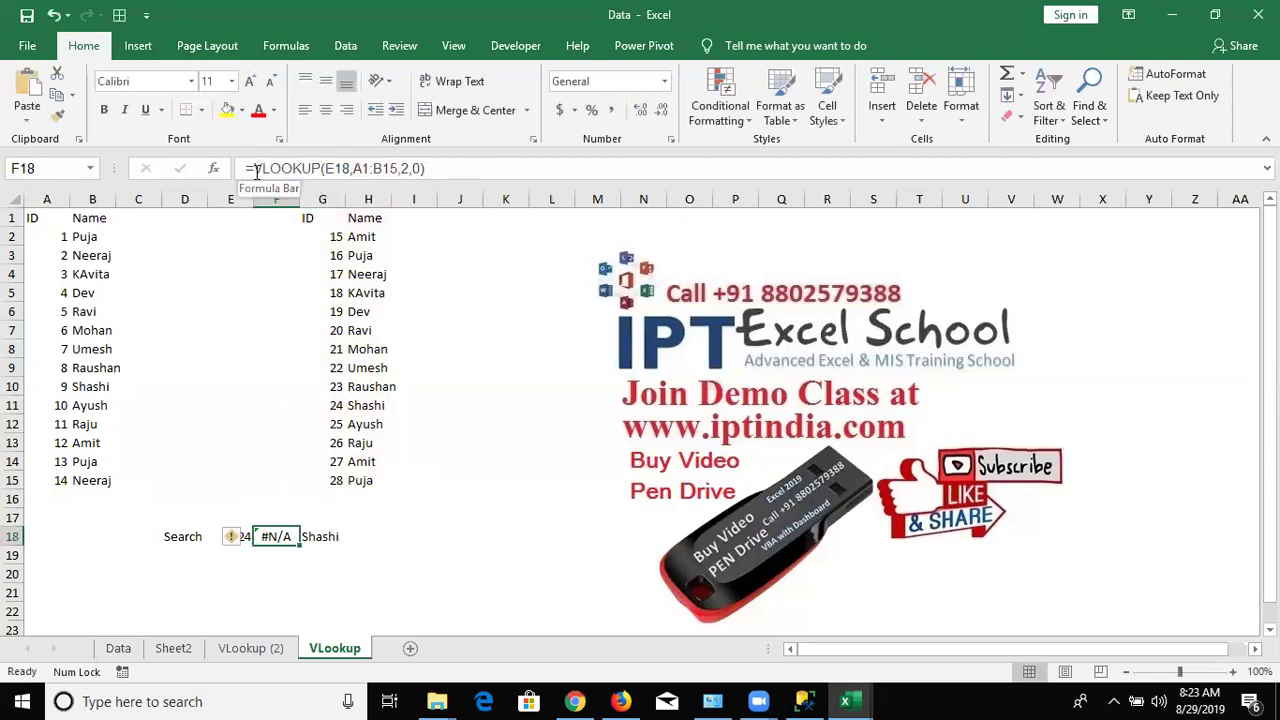
pyautogui.click(256, 170)
pyautogui.write('if')
pyautogui.press('Down')
pyautogui.press('Tab')
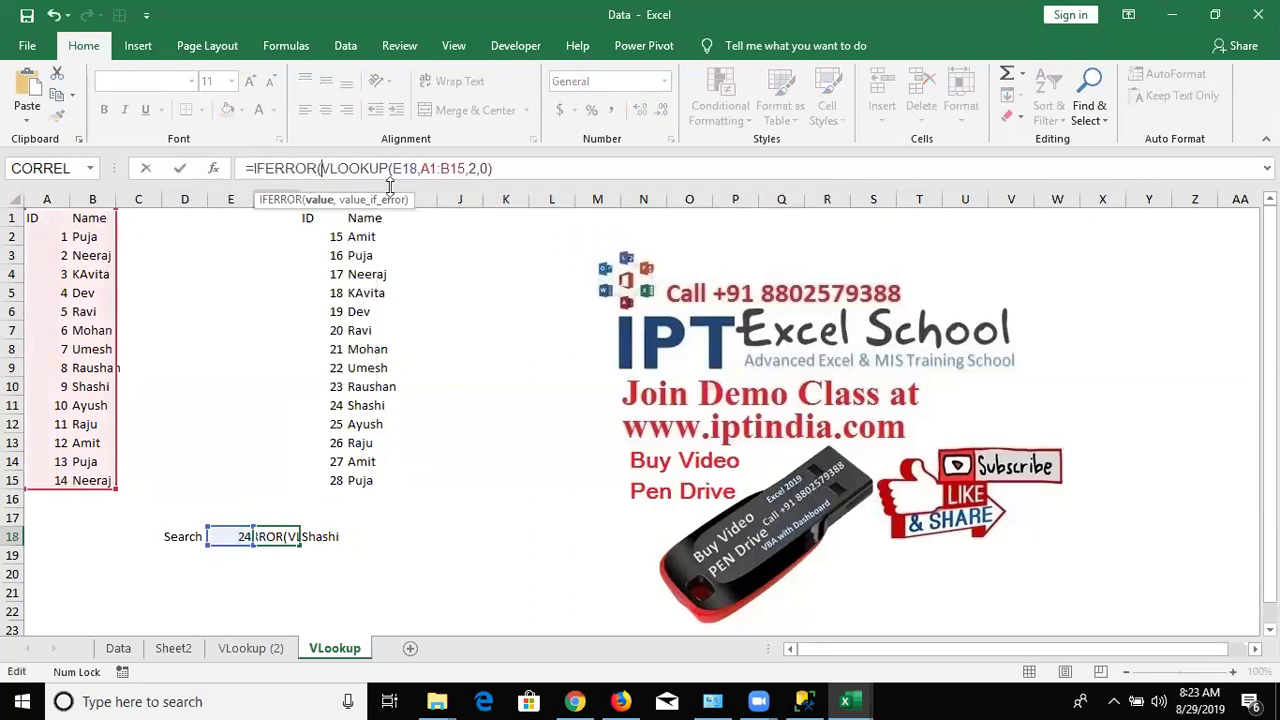
pyautogui.click(505, 172)
pyautogui.write(',')
pyautogui.hotkey('ctrl', 'v')
pyautogui.write(')')
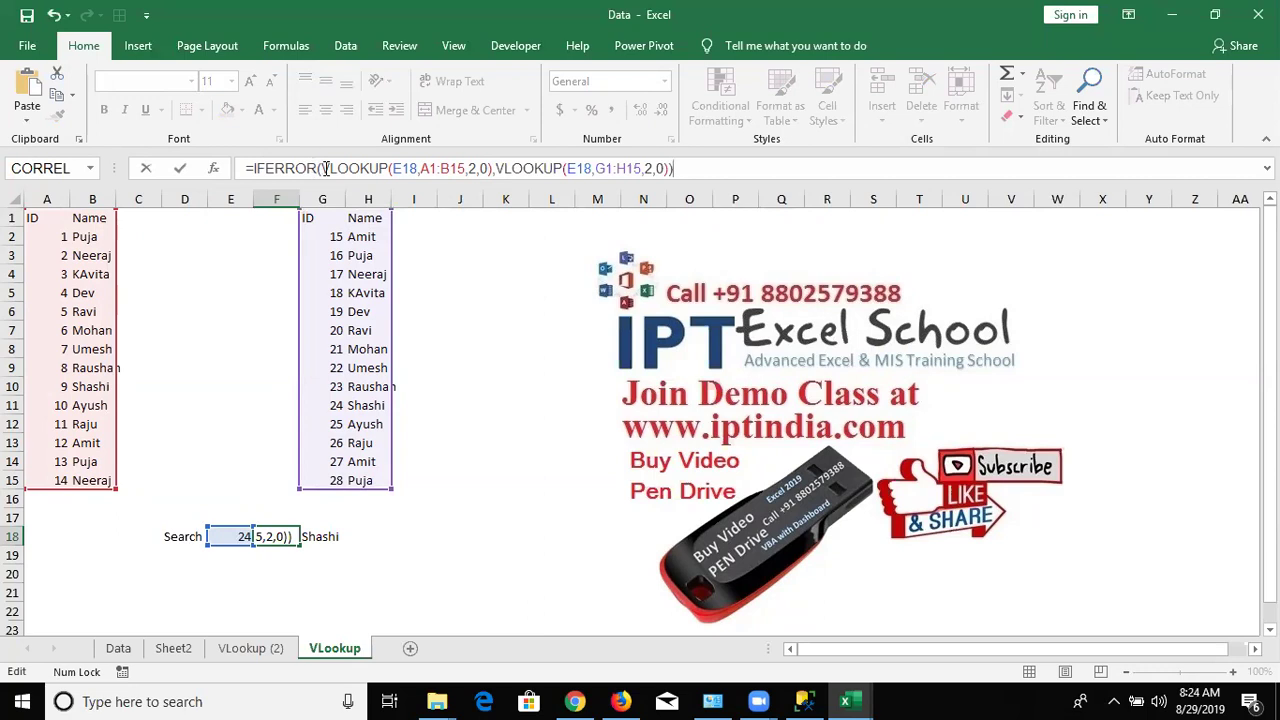
# Highlight the first-table and fallback parts of the formula, then confirm it so F18 shows Shashi
pyautogui.moveTo(323, 168); pyautogui.dragTo(496, 168)
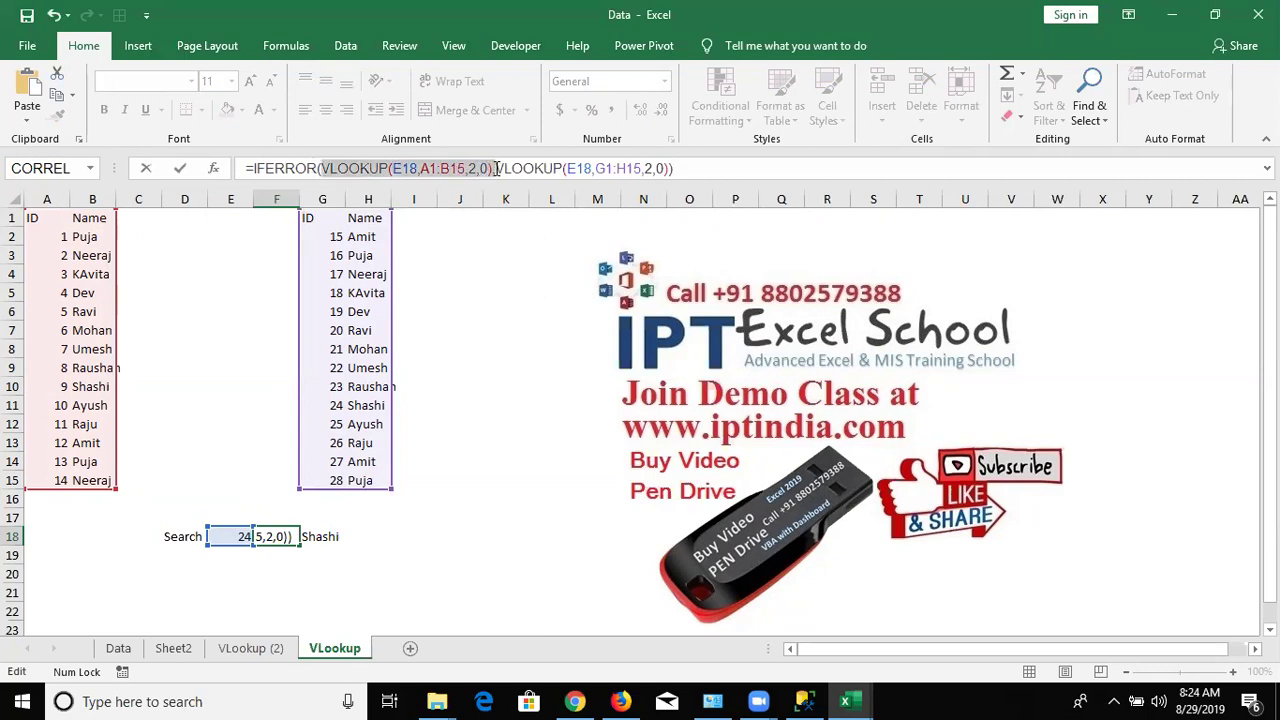
pyautogui.click(498, 168)
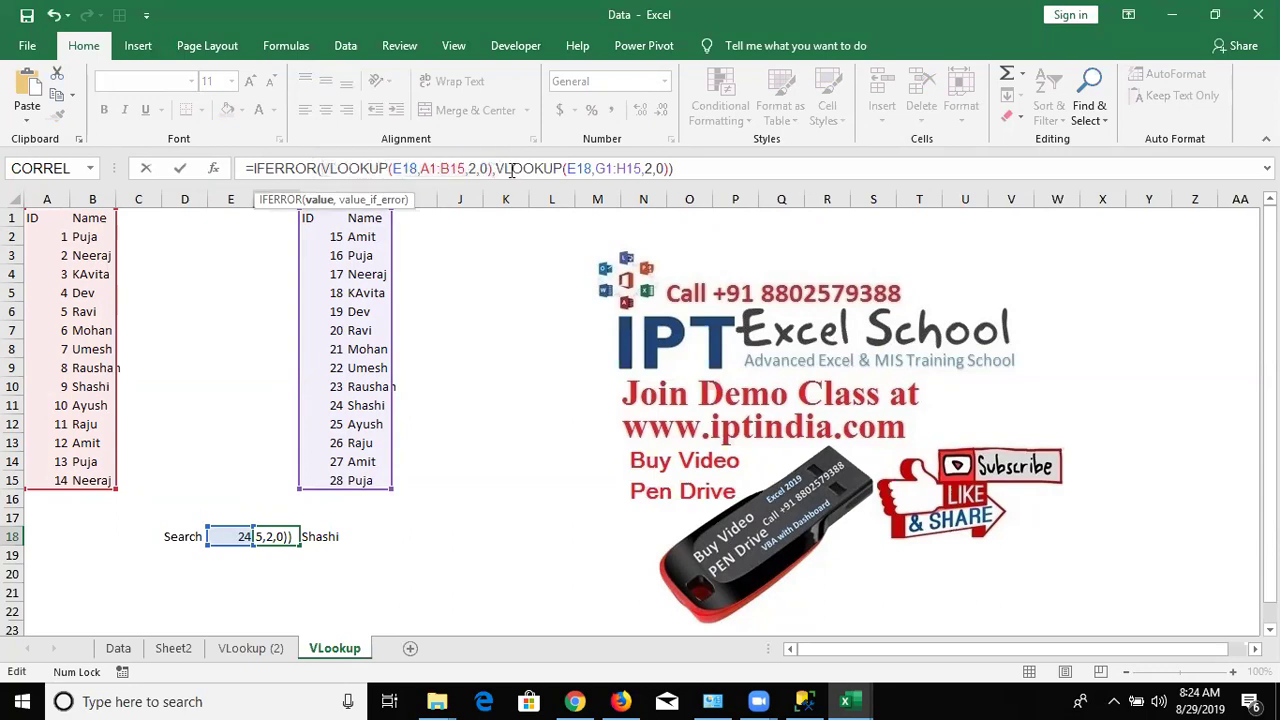
pyautogui.moveTo(495, 168); pyautogui.dragTo(673, 168)
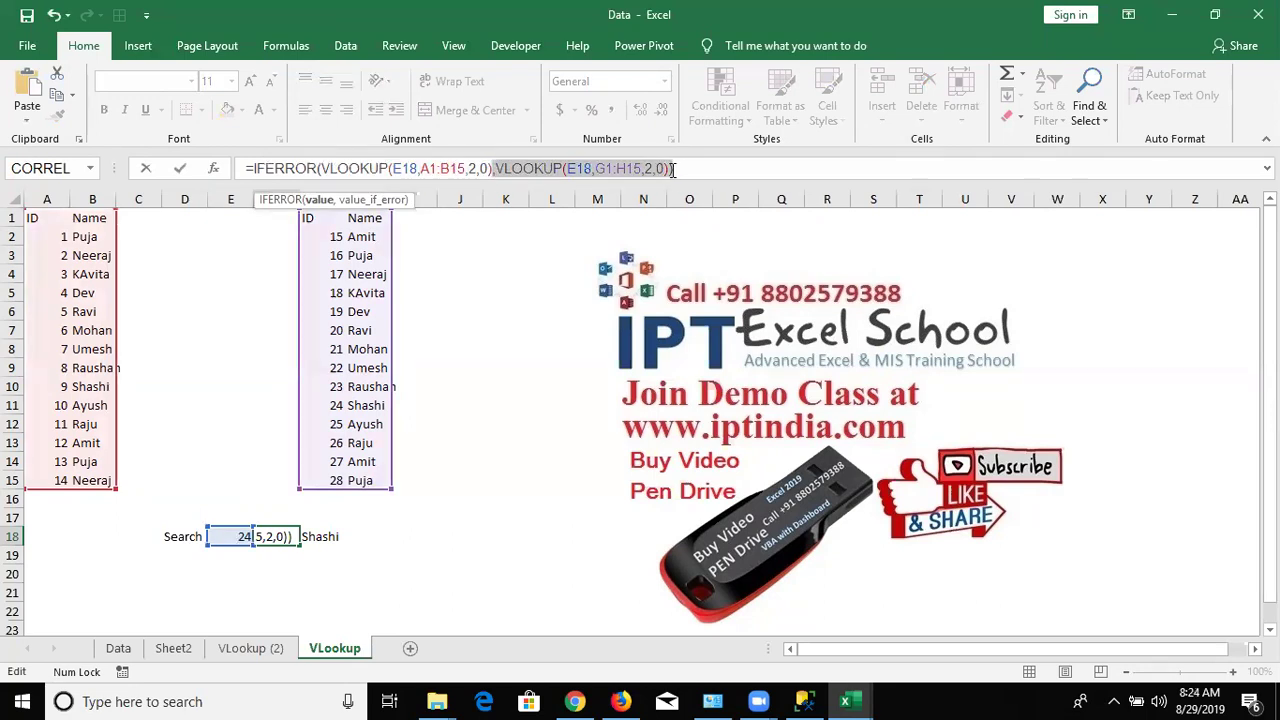
pyautogui.click(491, 168)
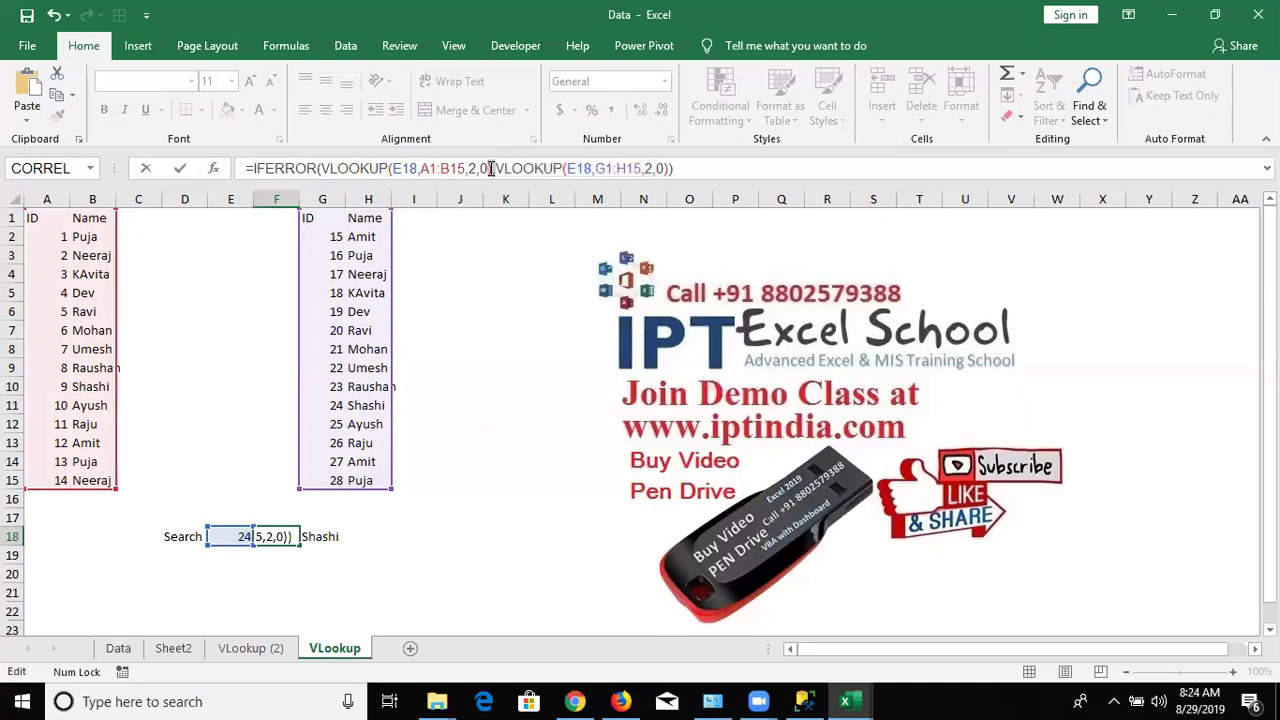
pyautogui.moveTo(491, 168); pyautogui.dragTo(318, 168)
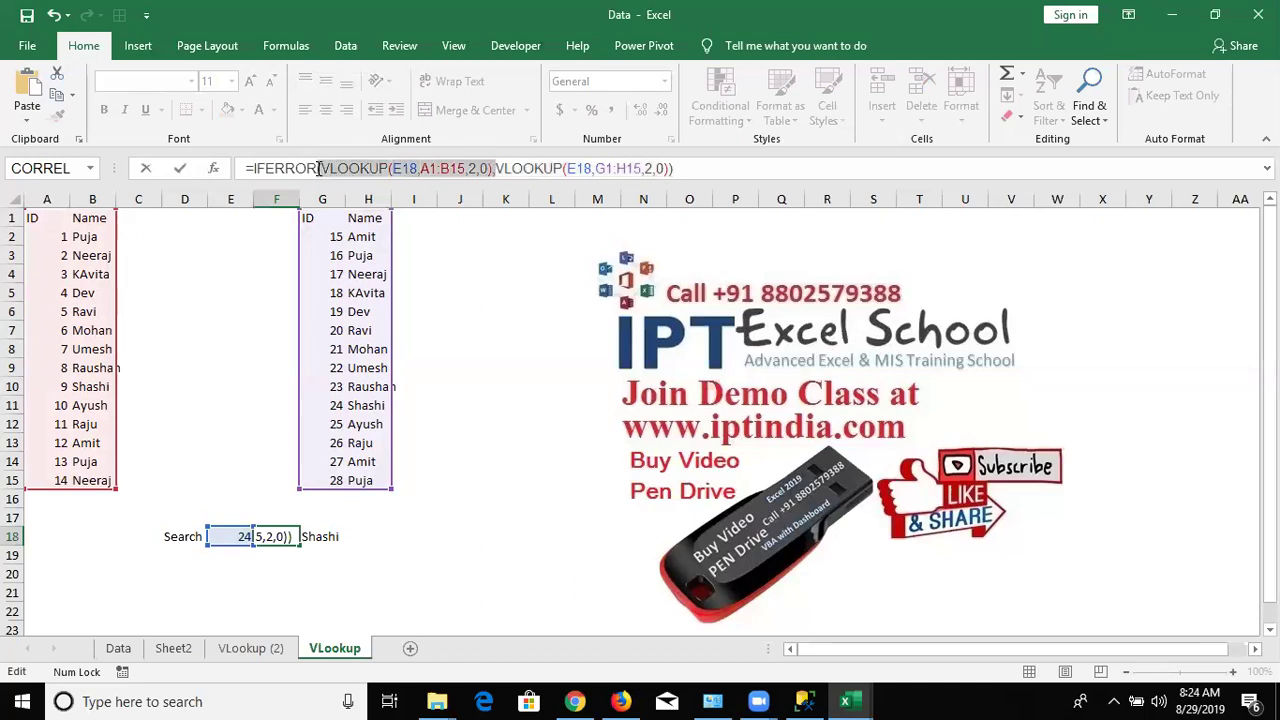
pyautogui.press('Return')
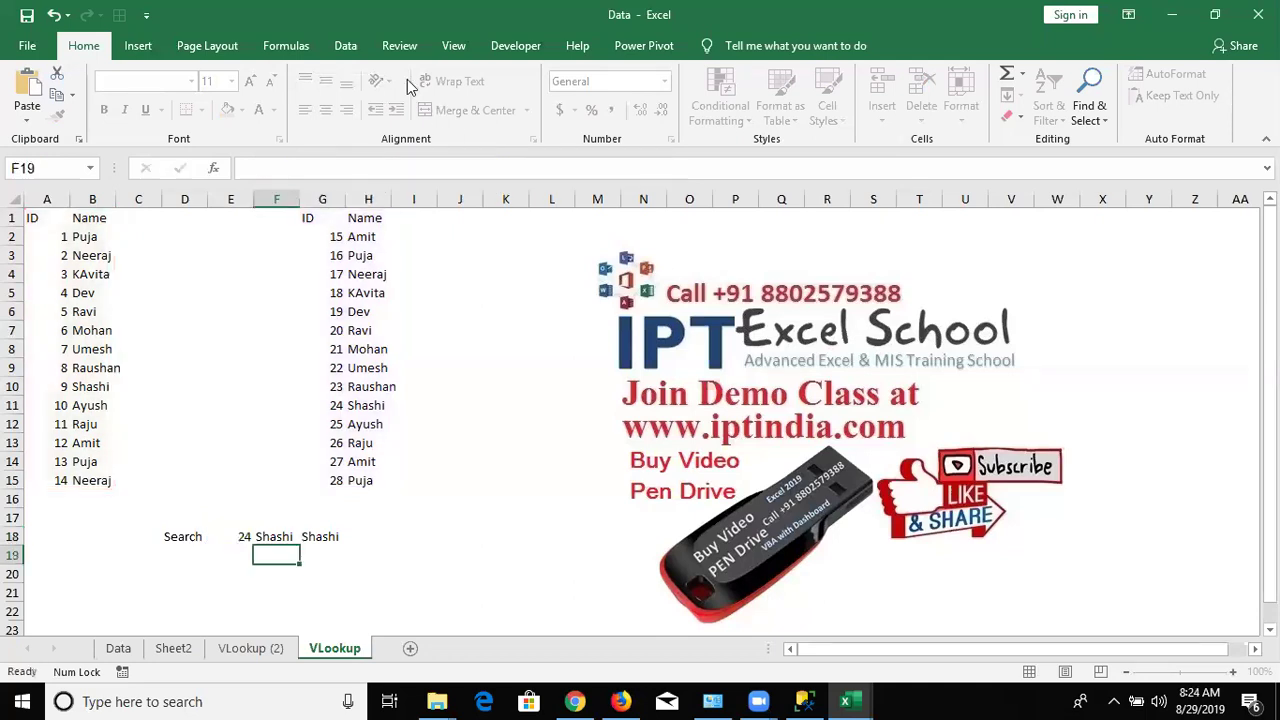
pyautogui.press('Up')
pyautogui.press('Right')
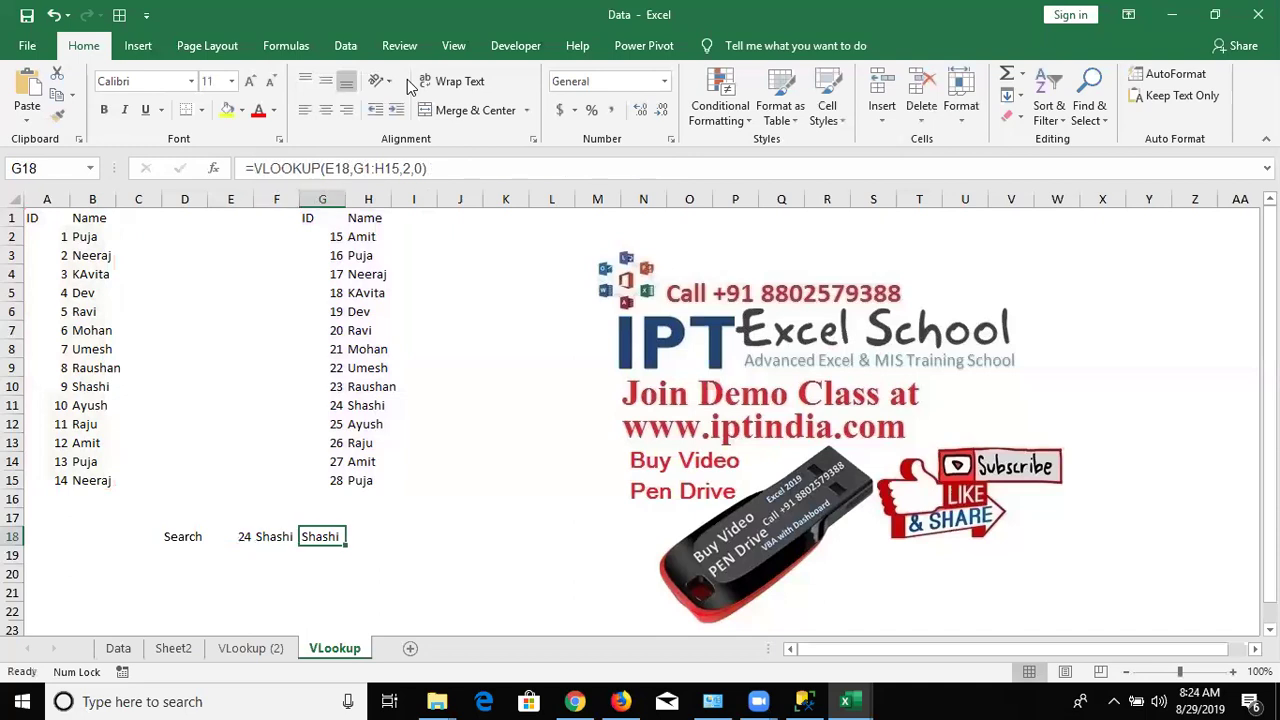
# Clear the G18 lookup and test search IDs 4 and 24 in E18
pyautogui.press('Left')
pyautogui.press('Left')
pyautogui.write('4')
pyautogui.press('Return')
pyautogui.press('Up')
pyautogui.write('24')
pyautogui.press('Return')
pyautogui.press('Up')
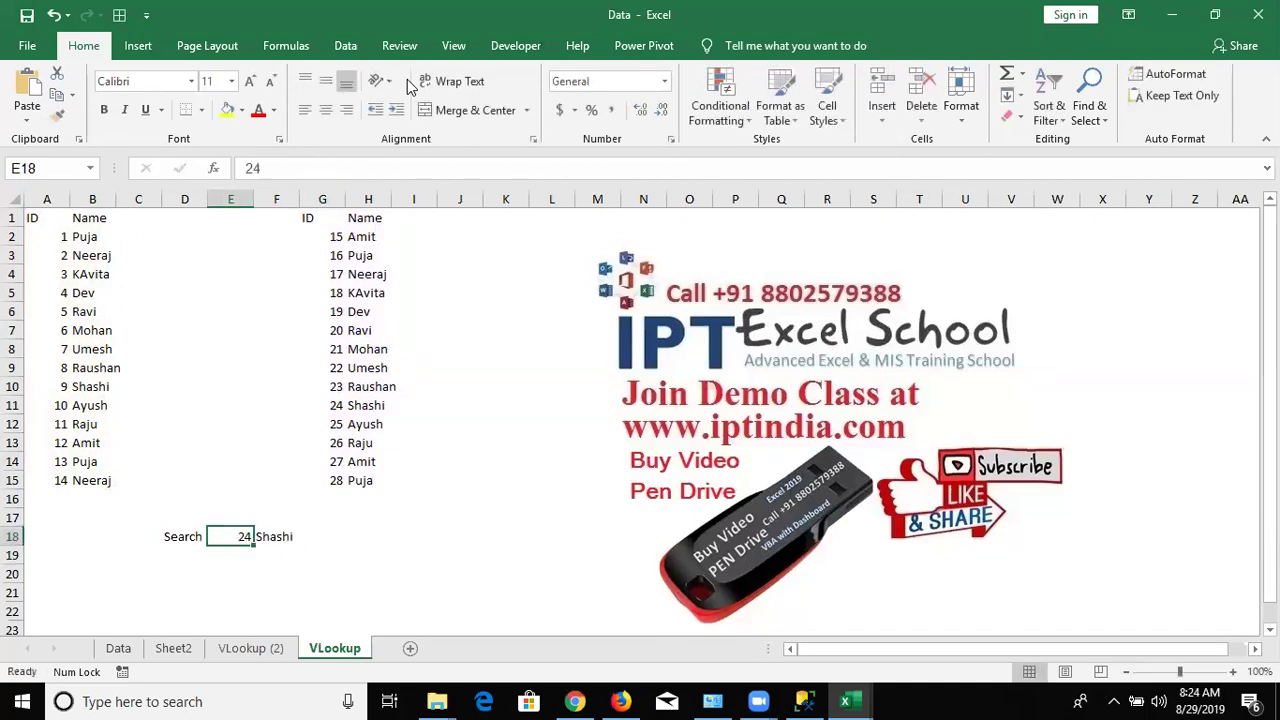
# Test search IDs 11 and 21, with F18 returning Mohan for ID 21
pyautogui.write('11')
pyautogui.press('Return')
pyautogui.press('Up')
pyautogui.write('21')
pyautogui.press('Return')
pyautogui.press('Up')
pyautogui.press('Right')
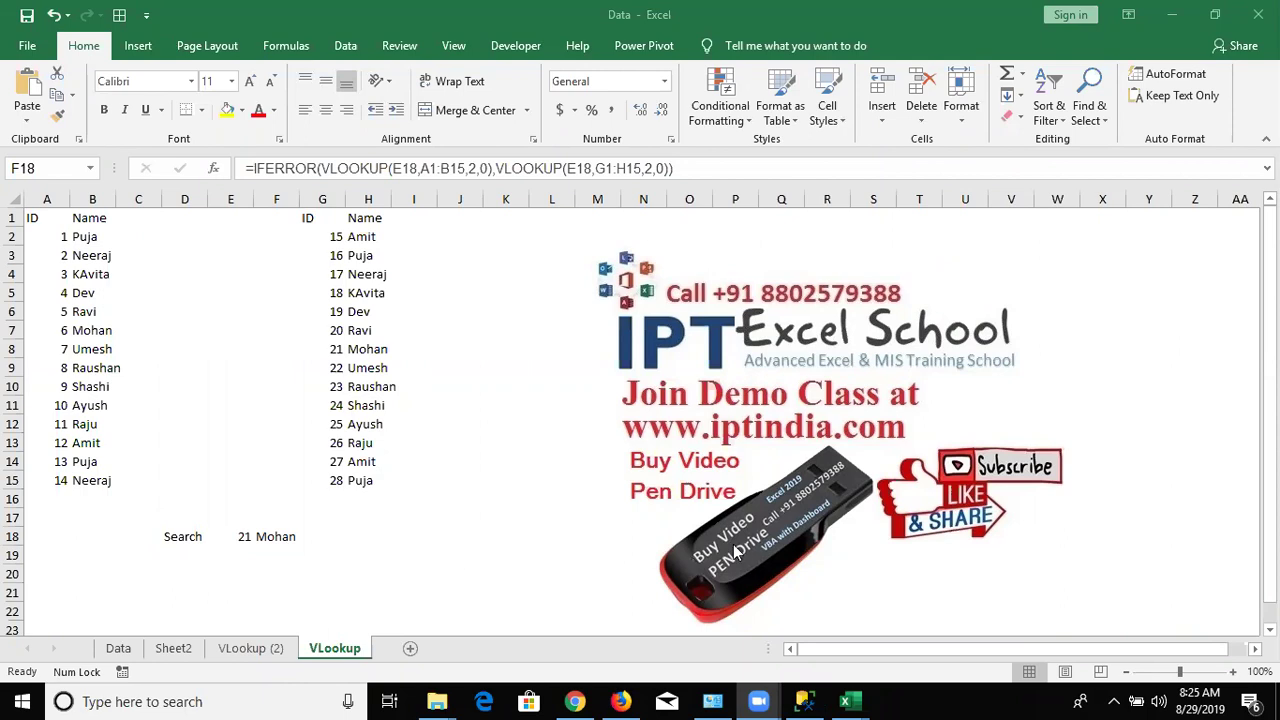
# Copy the Search label down into D19 and enter 1 as the search ID in E19
pyautogui.click(190, 553)
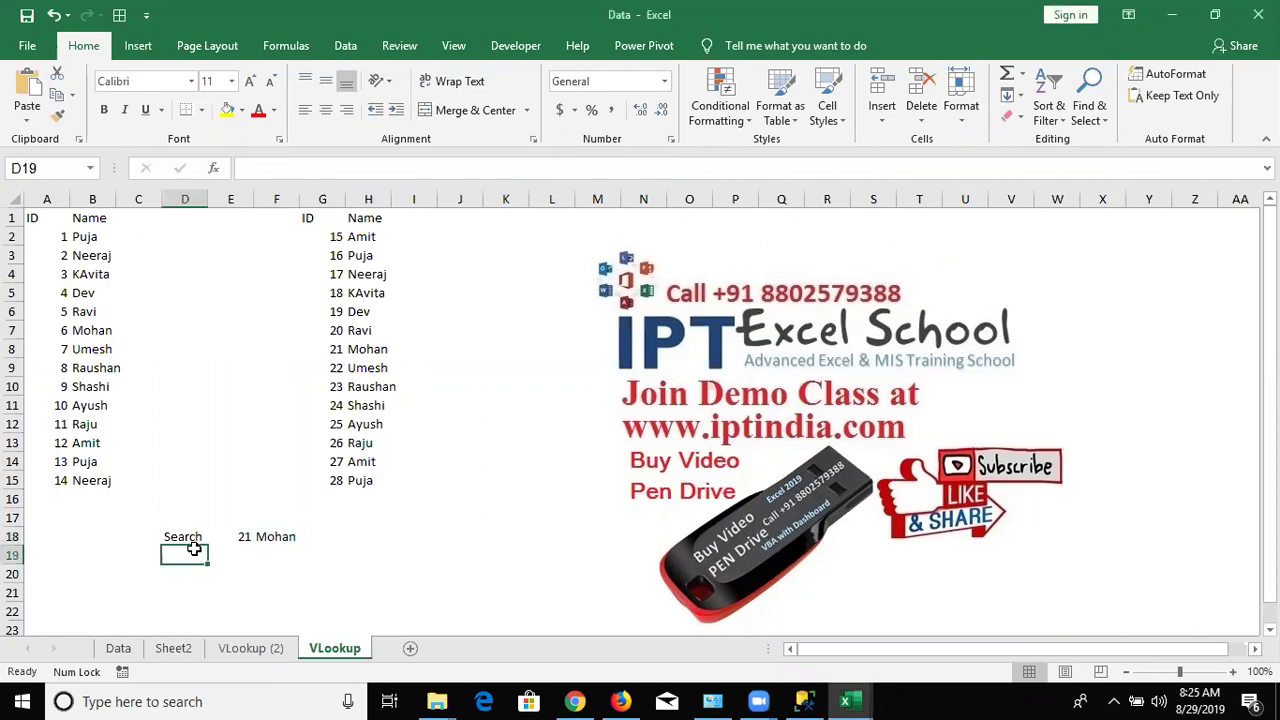
pyautogui.hotkey('ctrl', 'd')
pyautogui.click(242, 558)
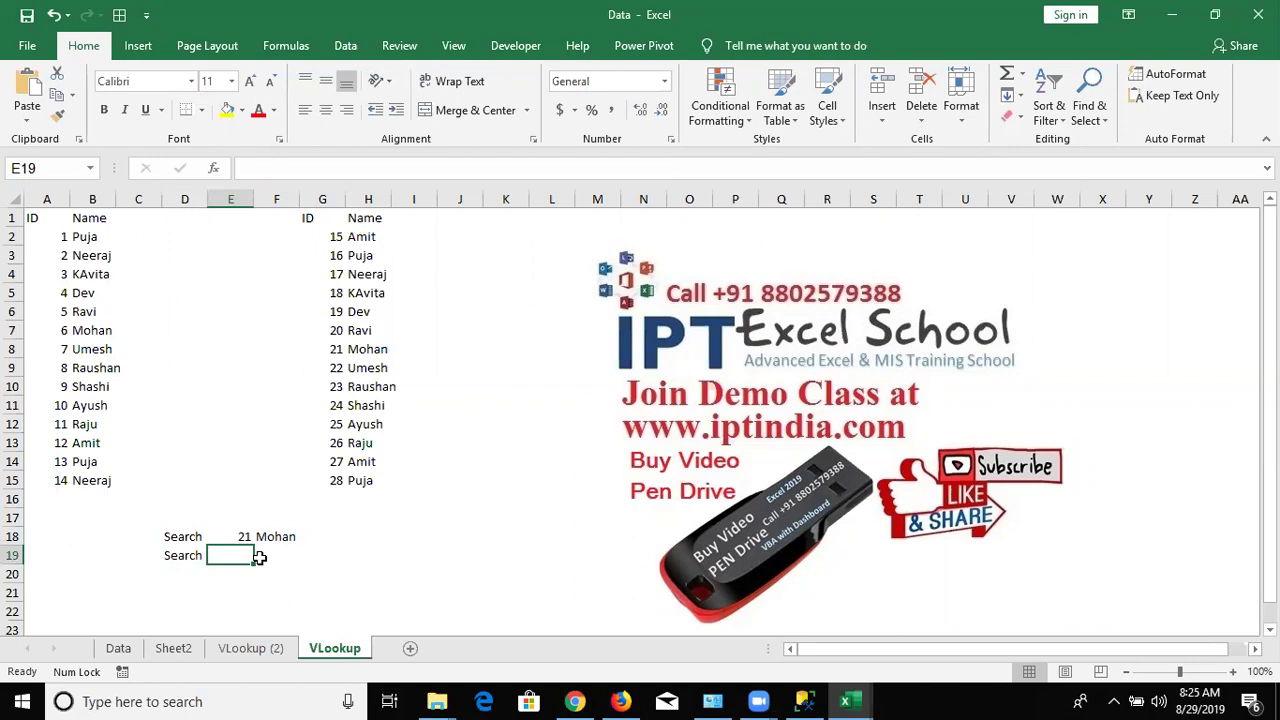
pyautogui.write('1')
pyautogui.press('Tab')
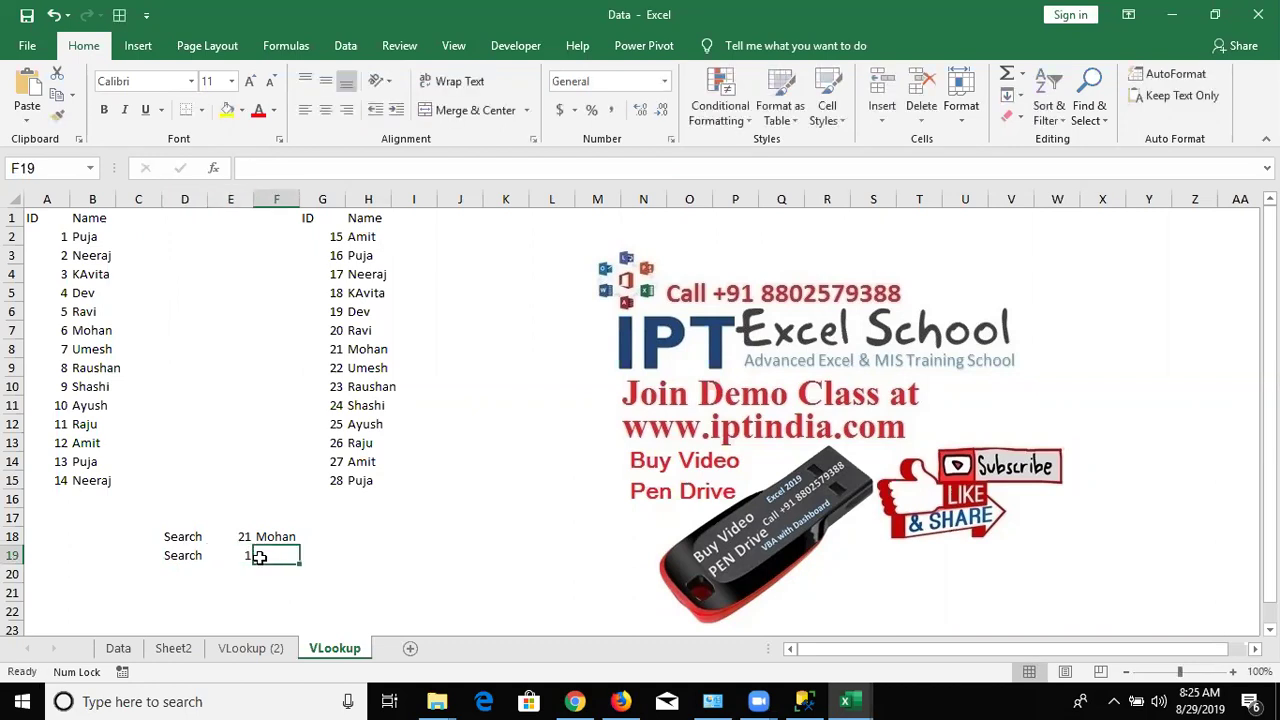
# In F19 enter =VLOOKUP(E19,A1:B15,2,0) against the first table
pyautogui.write('=vl')
pyautogui.press('Tab')
pyautogui.press('Left')
pyautogui.write(',')
pyautogui.press('Up')
pyautogui.press('Up')
pyautogui.press('Up')
pyautogui.press('Up')
pyautogui.press('Left')
pyautogui.press('Left')
pyautogui.press('Left')
pyautogui.hotkey('ctrl', 'Up')
pyautogui.press('Left')
pyautogui.hotkey('shift', 'Right')
pyautogui.hotkey('ctrl', 'shift', 'Down')
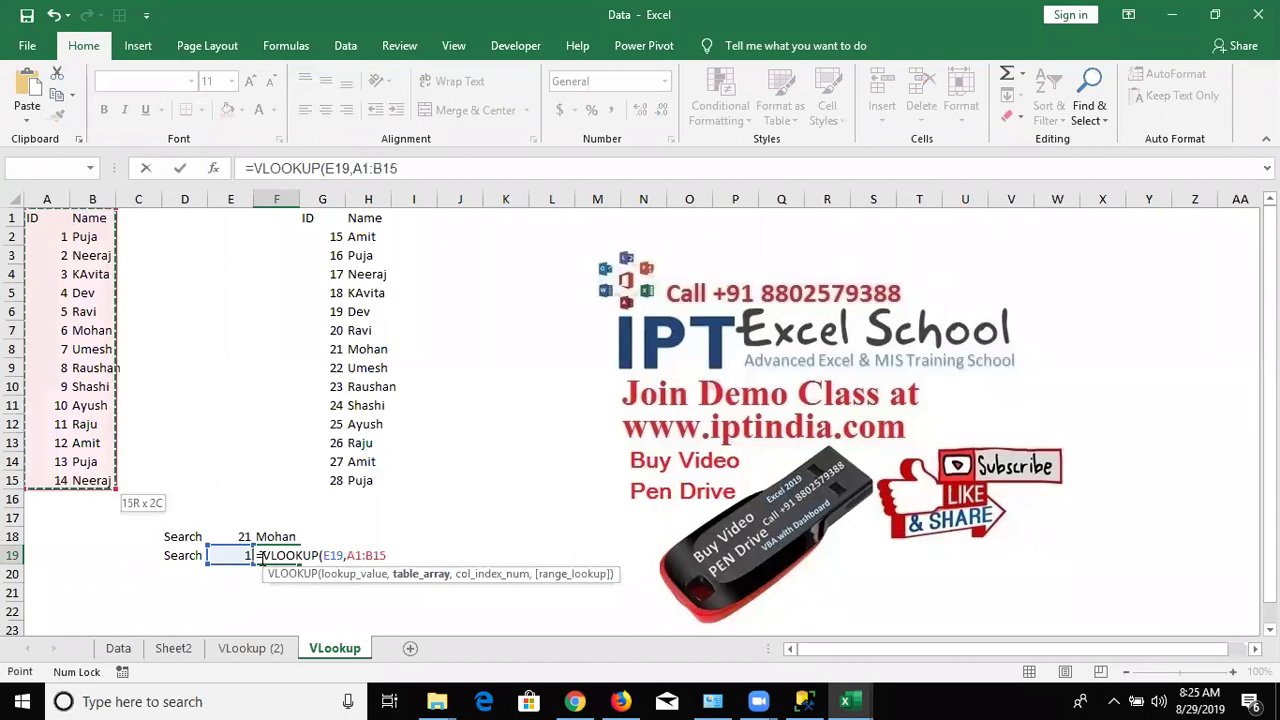
pyautogui.write(',2,0')
pyautogui.press('Return')
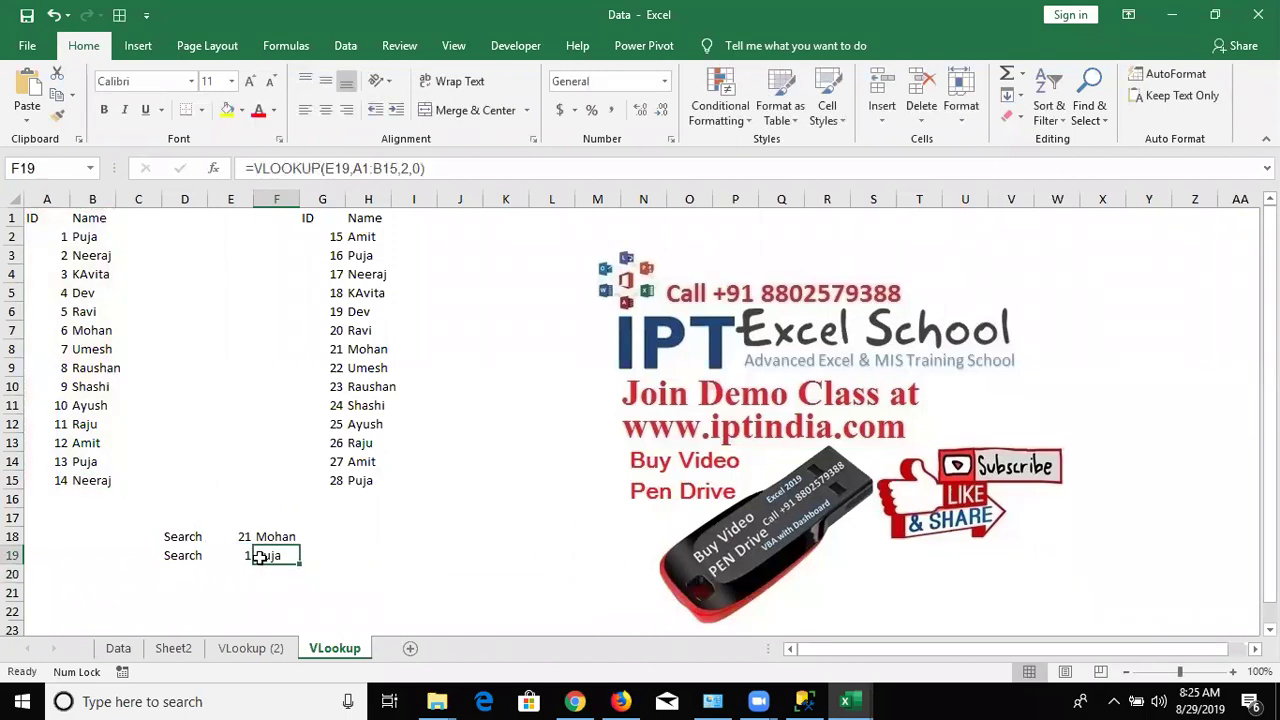
# Change E19 to 21 so F19 shows #N/A
pyautogui.press('Left')
pyautogui.moveTo(712, 700)
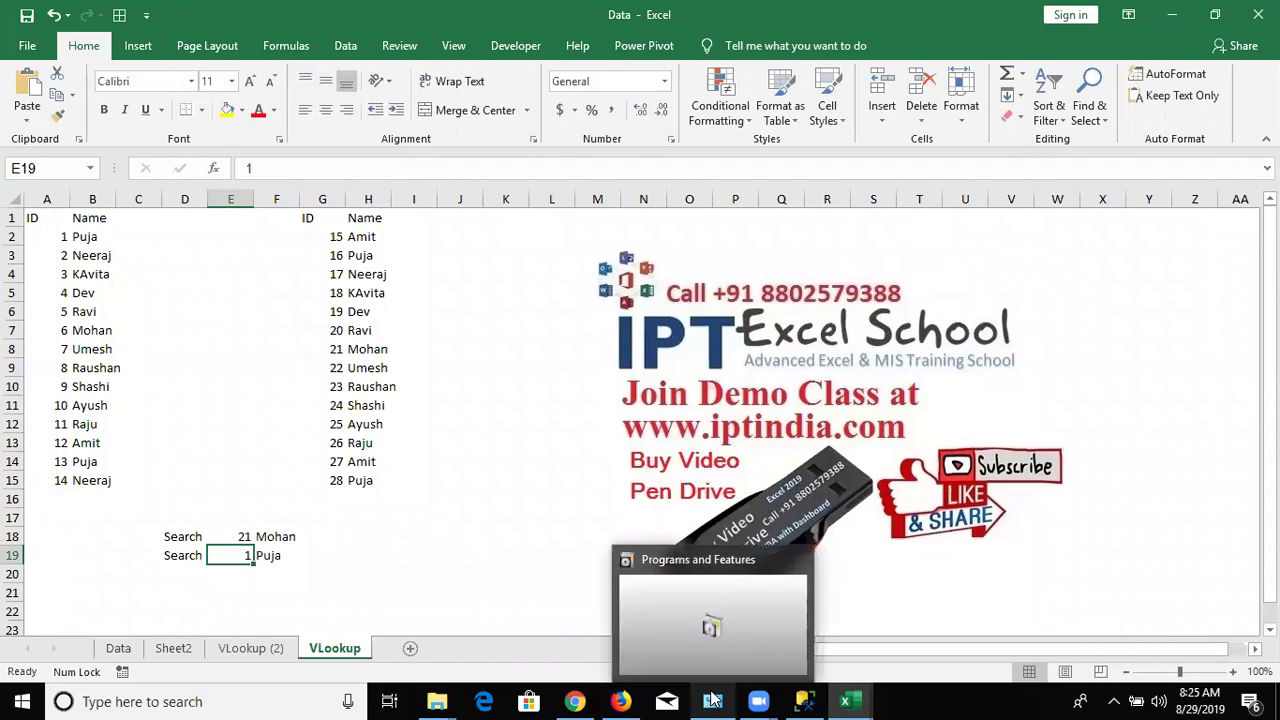
pyautogui.write('21')
pyautogui.press('Return')
pyautogui.press('Up')
pyautogui.press('Right')
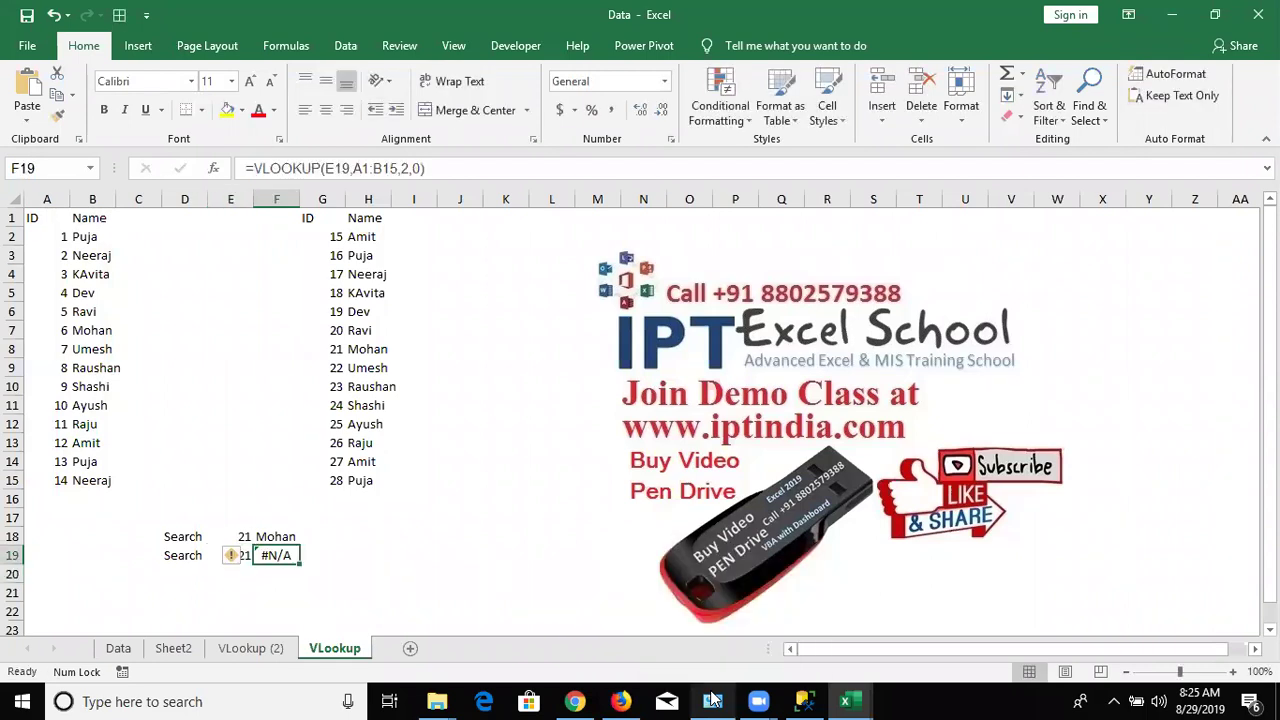
pyautogui.press('Right')
# In G19 enter =ISERROR(F19), which shows TRUE
pyautogui.write('=')
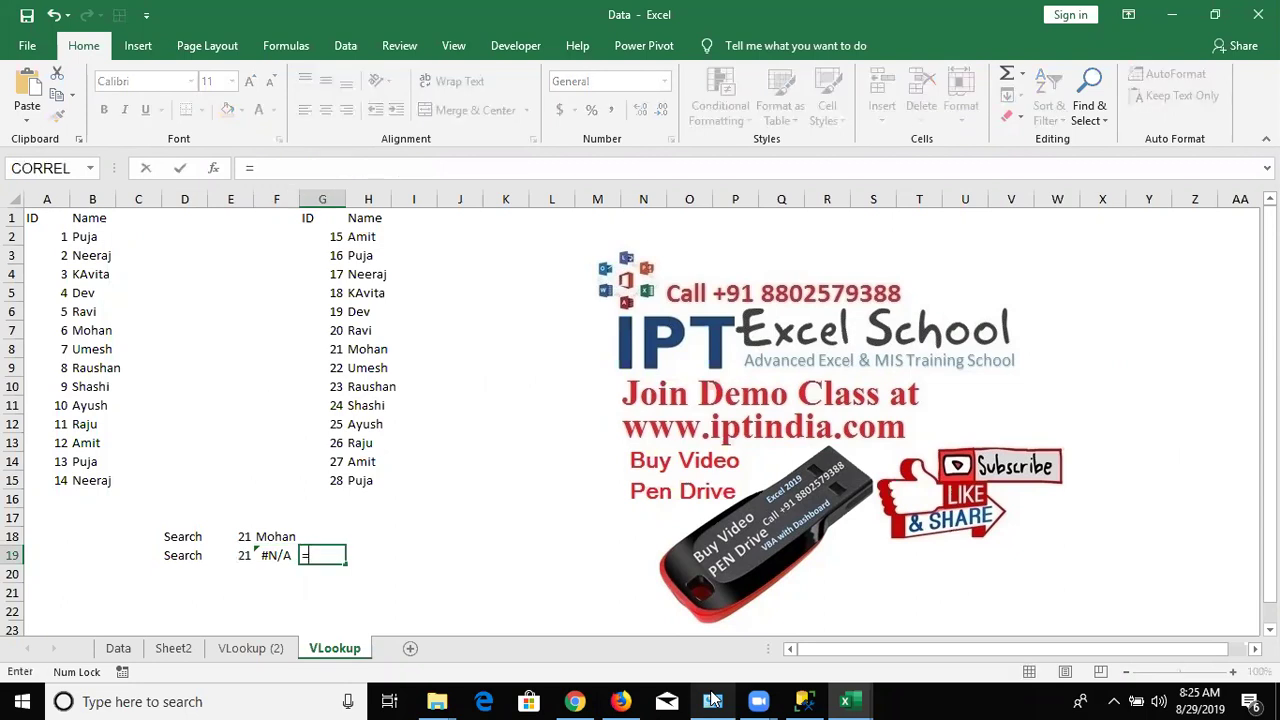
pyautogui.write('is')
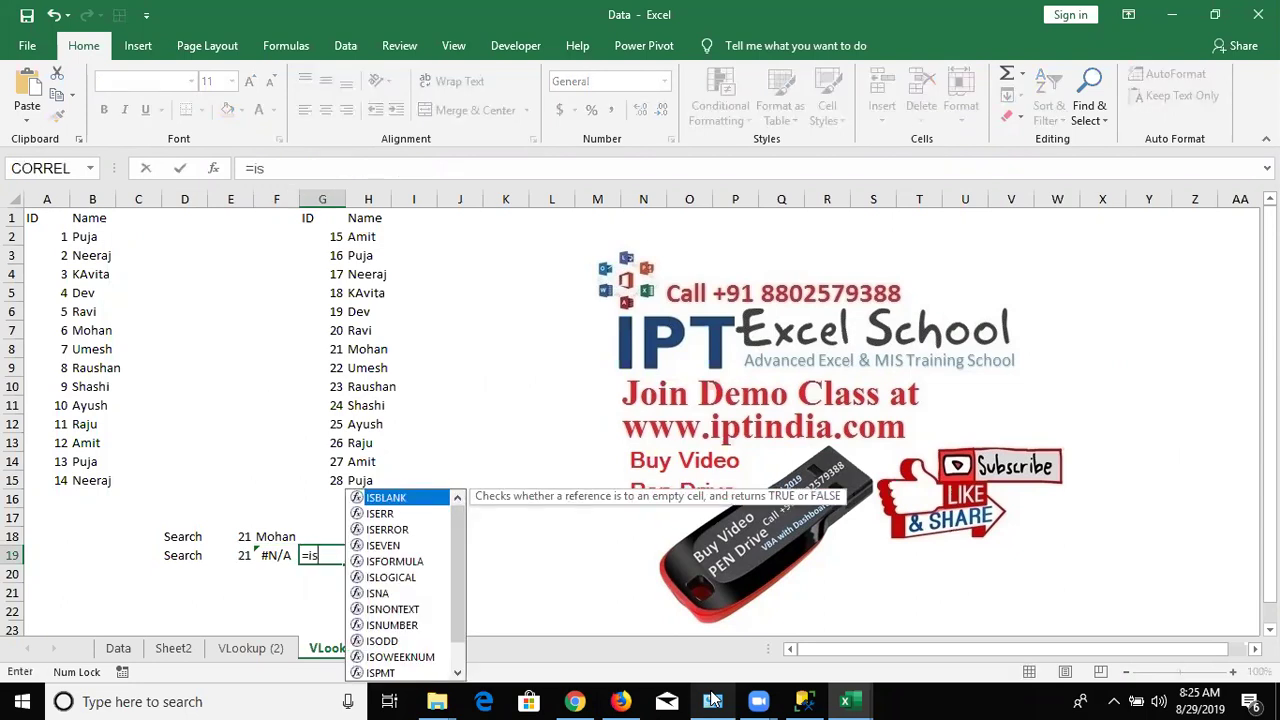
pyautogui.press('Down')
pyautogui.press('Down')
pyautogui.press('Tab')
pyautogui.press('Left')
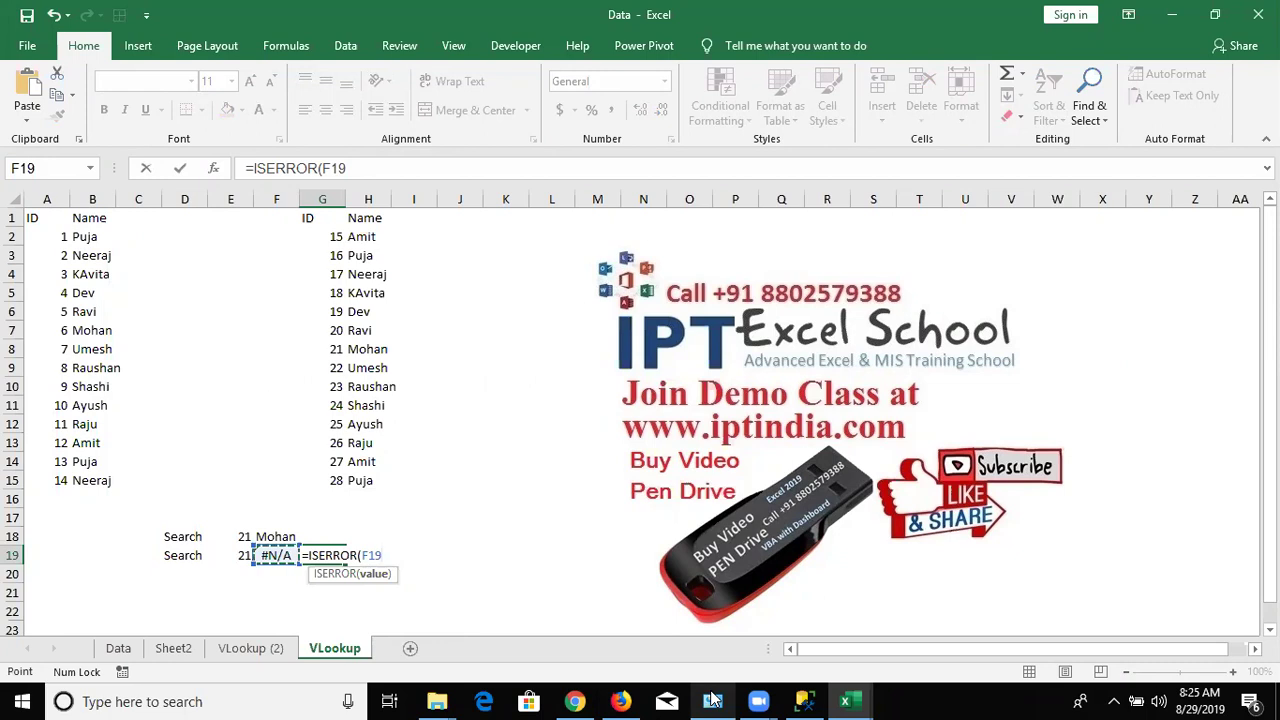
pyautogui.press('Return')
pyautogui.press('Up')
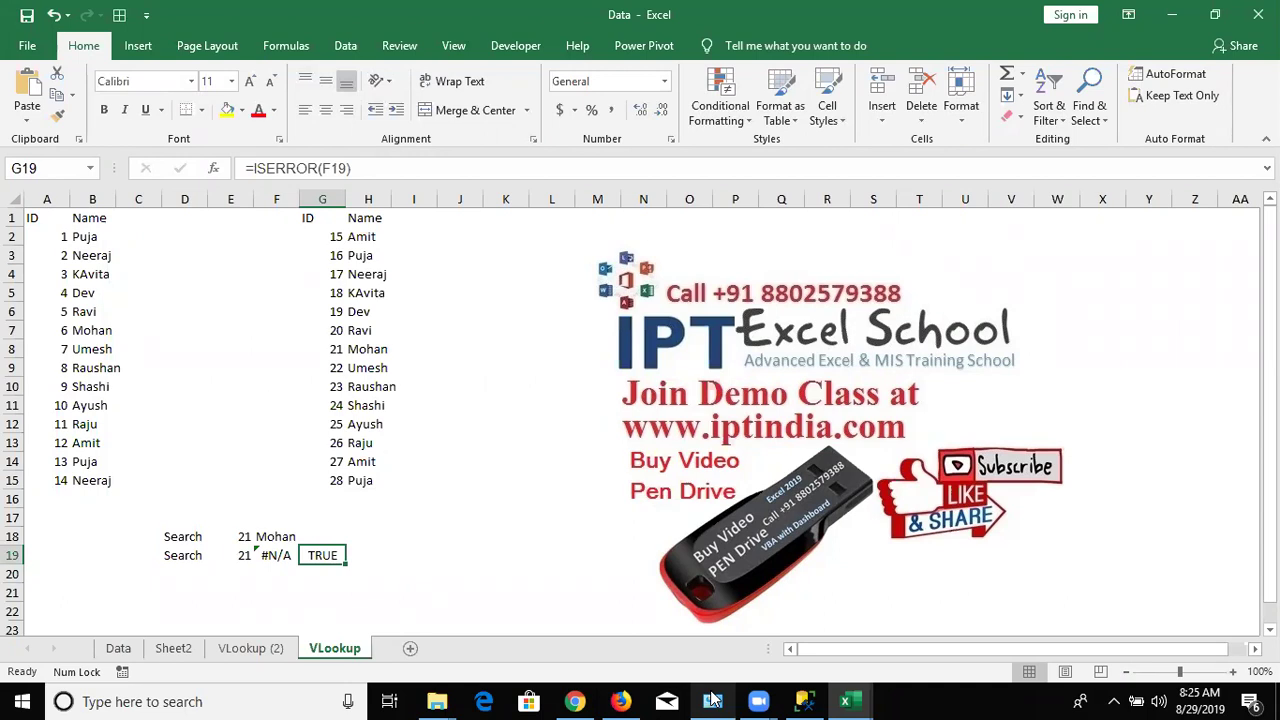
pyautogui.press('Right')
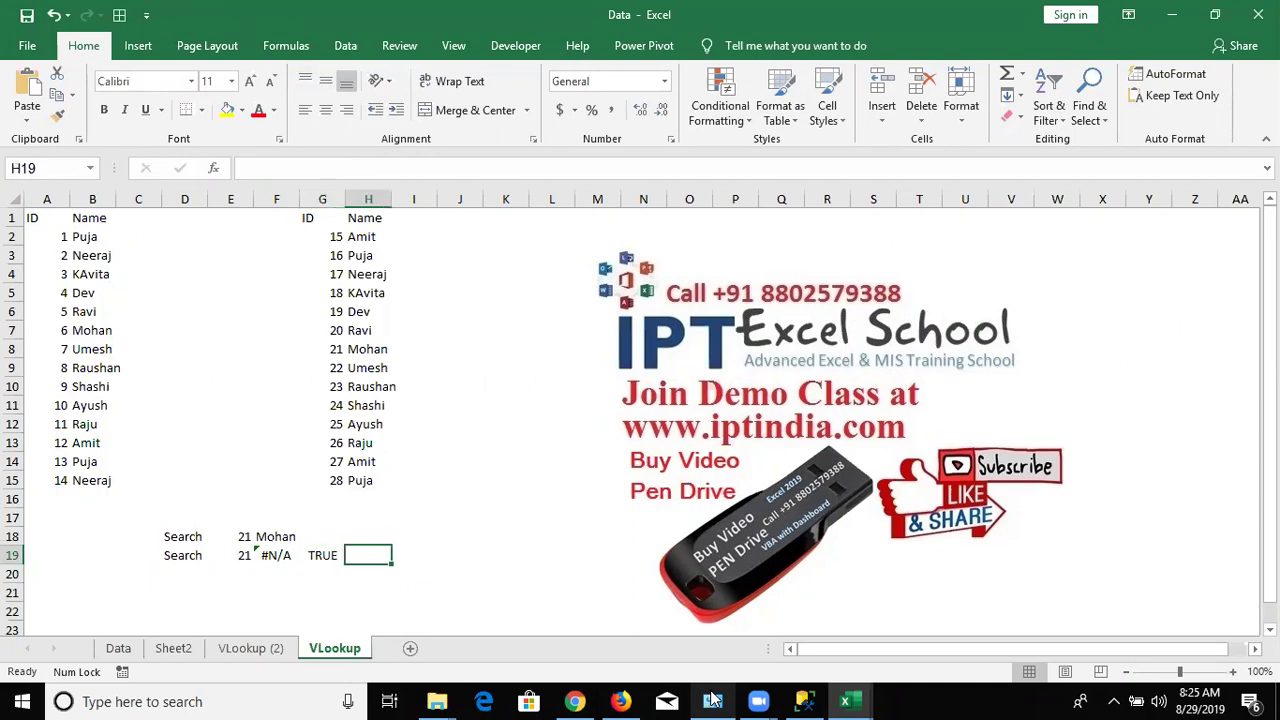
# Start H19's IF formula testing G19, returning E19 if true, with VLOOKUP as the false branch
pyautogui.write('=')
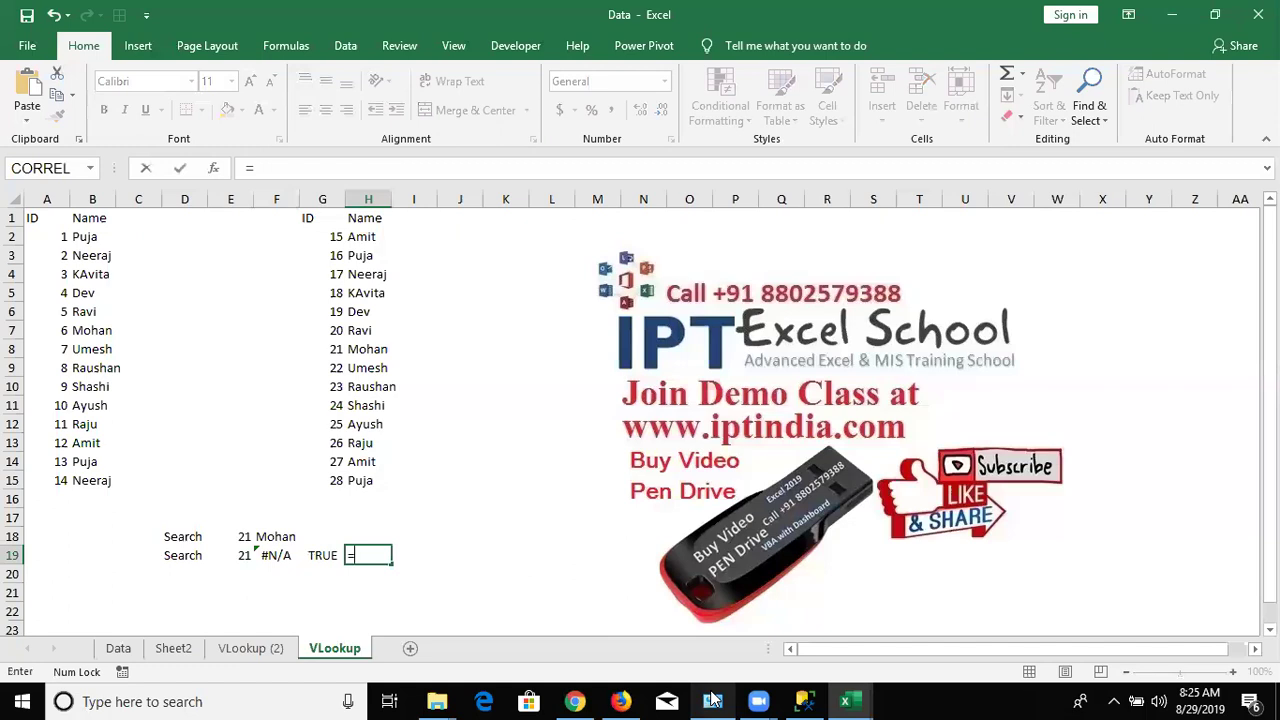
pyautogui.write('i')
pyautogui.write('f(')
pyautogui.press('Left')
pyautogui.write(',')
pyautogui.press('Left')
pyautogui.press('Left')
pyautogui.press('Left')
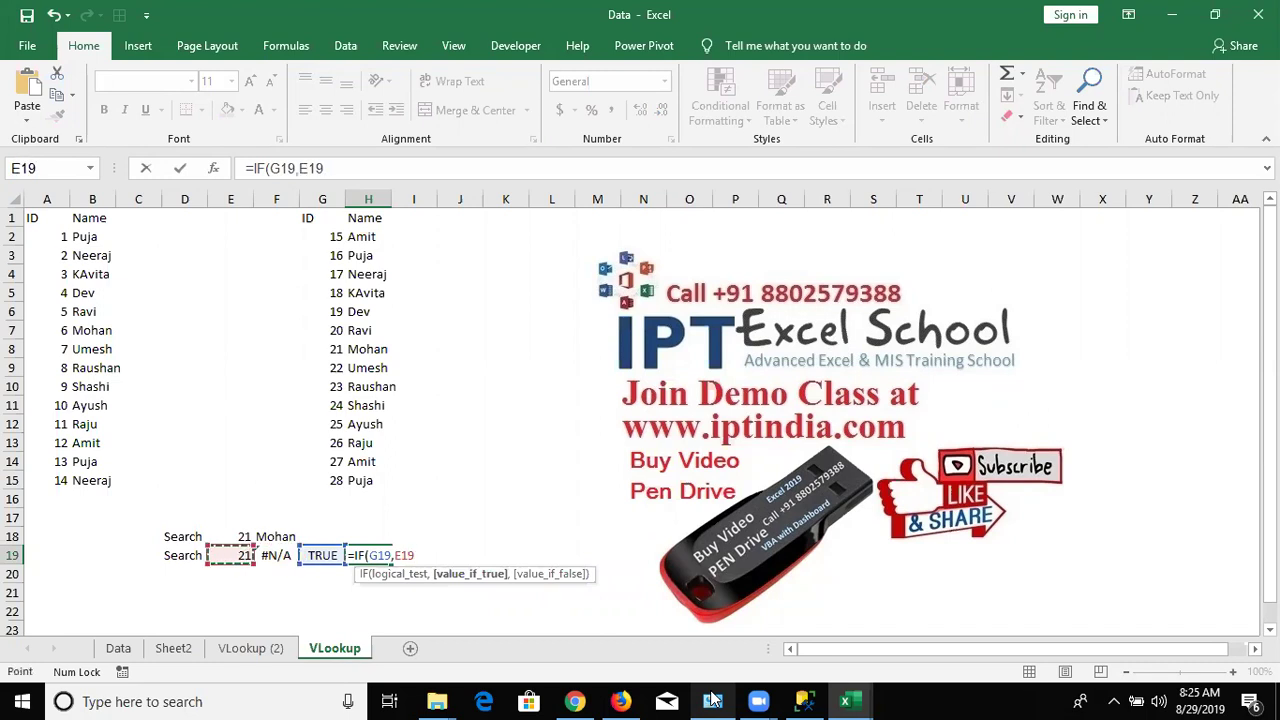
pyautogui.write(',v')
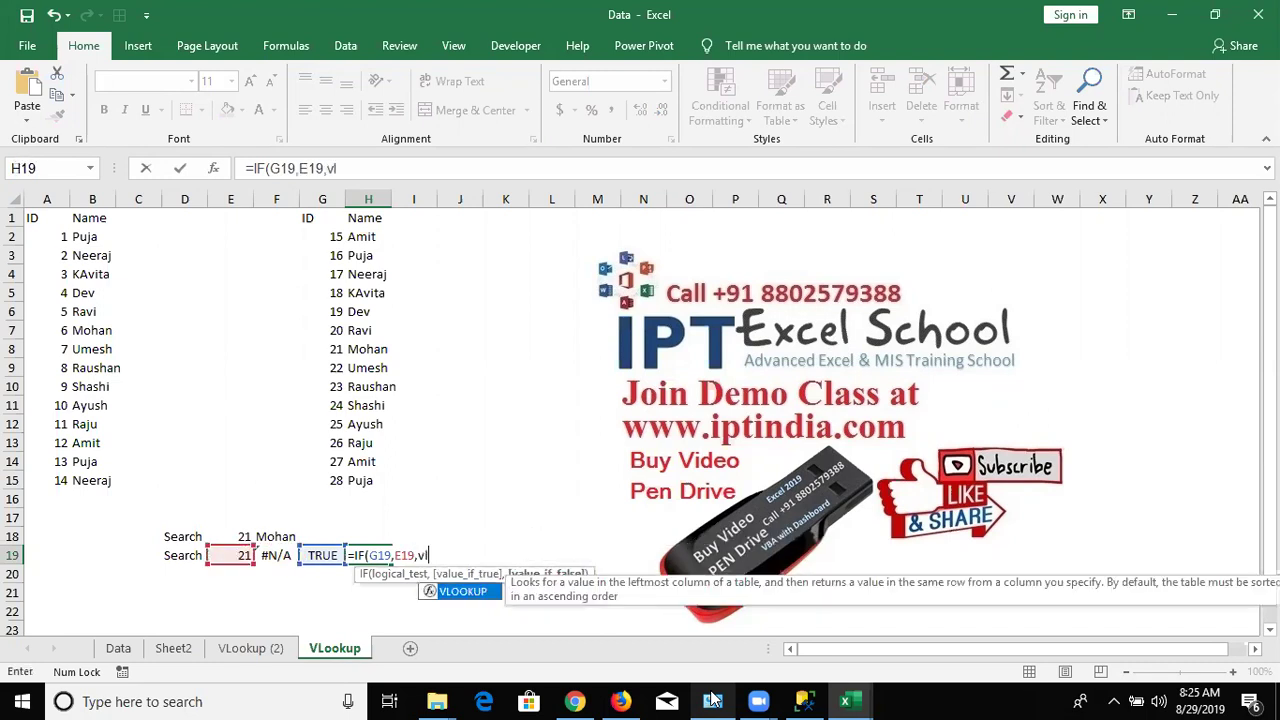
pyautogui.write('l')
pyautogui.press('Tab')
# Complete the VLOOKUP as VLOOKUP(E19,G1:H15,2,0) and accept Excel's correction, so H19 shows 21
pyautogui.press('Left')
pyautogui.press('Left')
pyautogui.press('Left')
pyautogui.write(',')
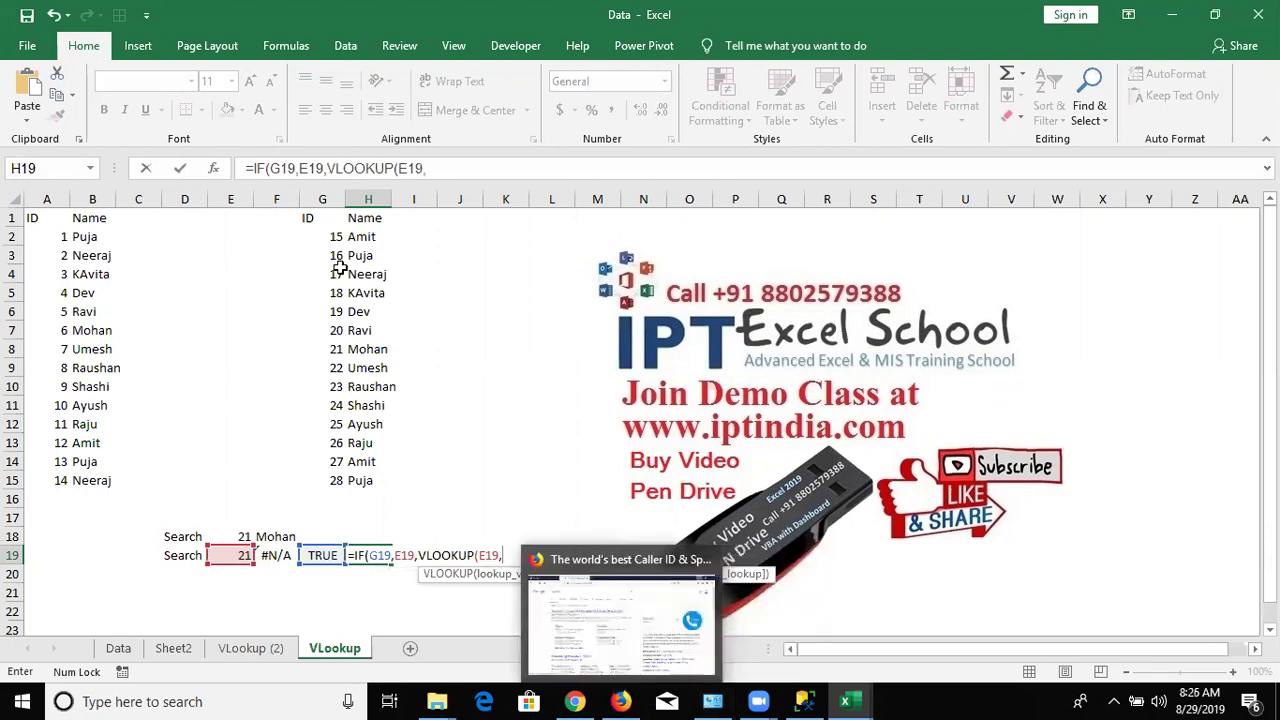
pyautogui.moveTo(308, 218); pyautogui.dragTo(378, 479)
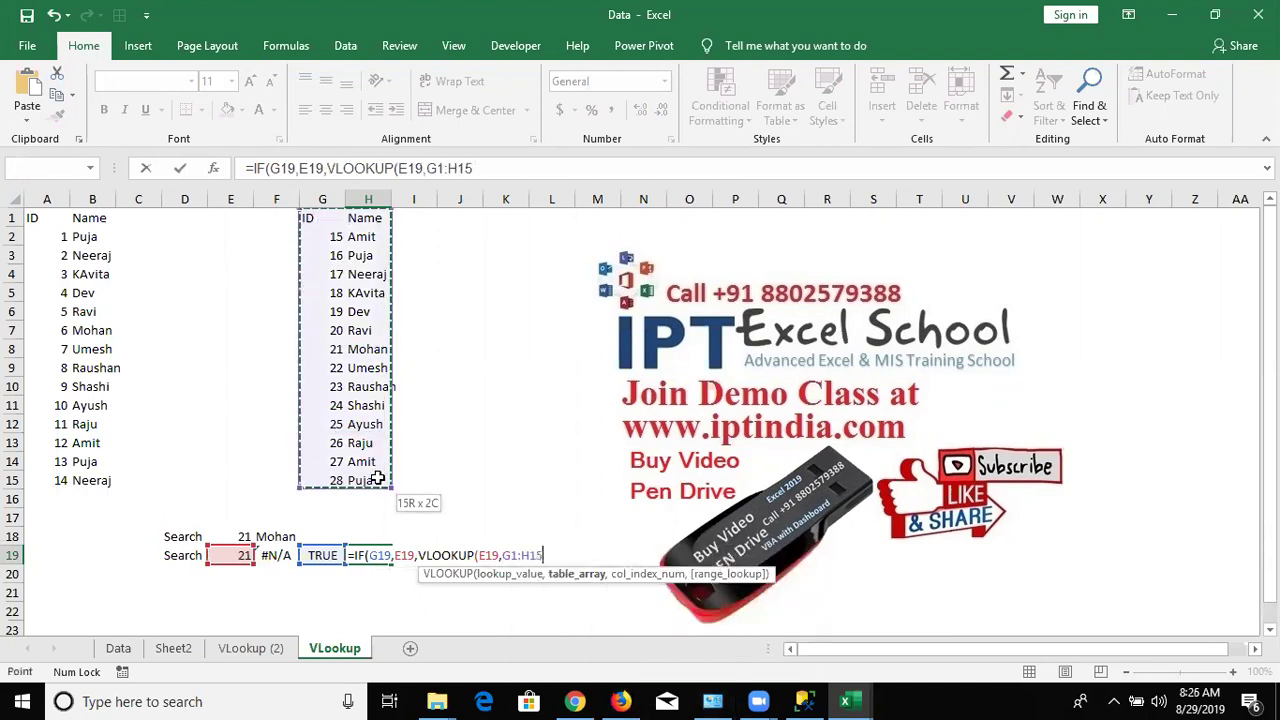
pyautogui.write(',2,0')
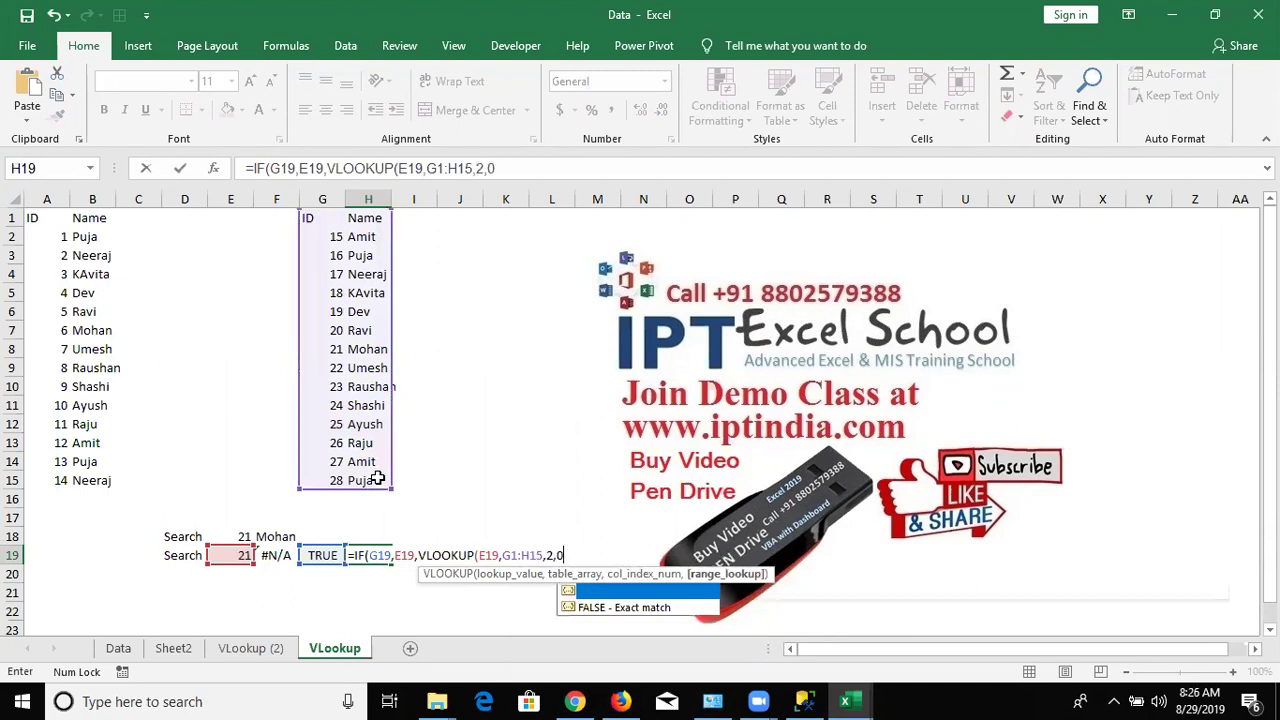
pyautogui.press('Return')
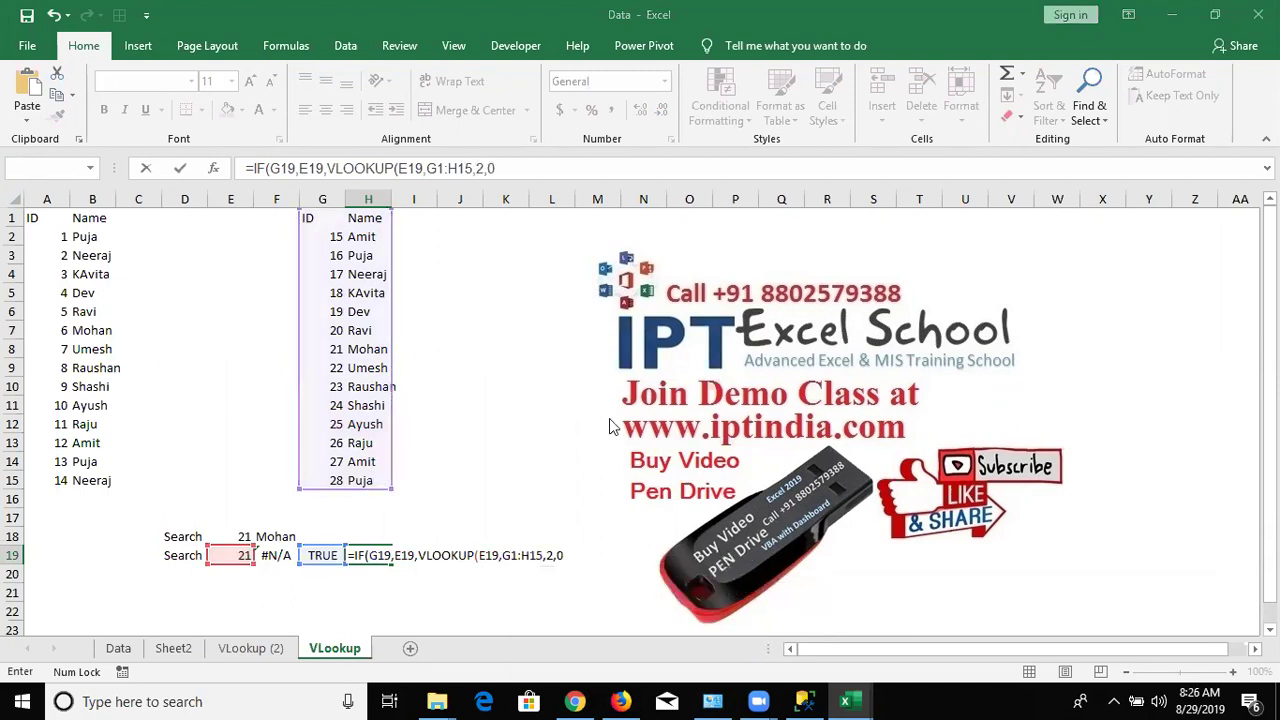
pyautogui.click(607, 420)
pyautogui.press('Up')
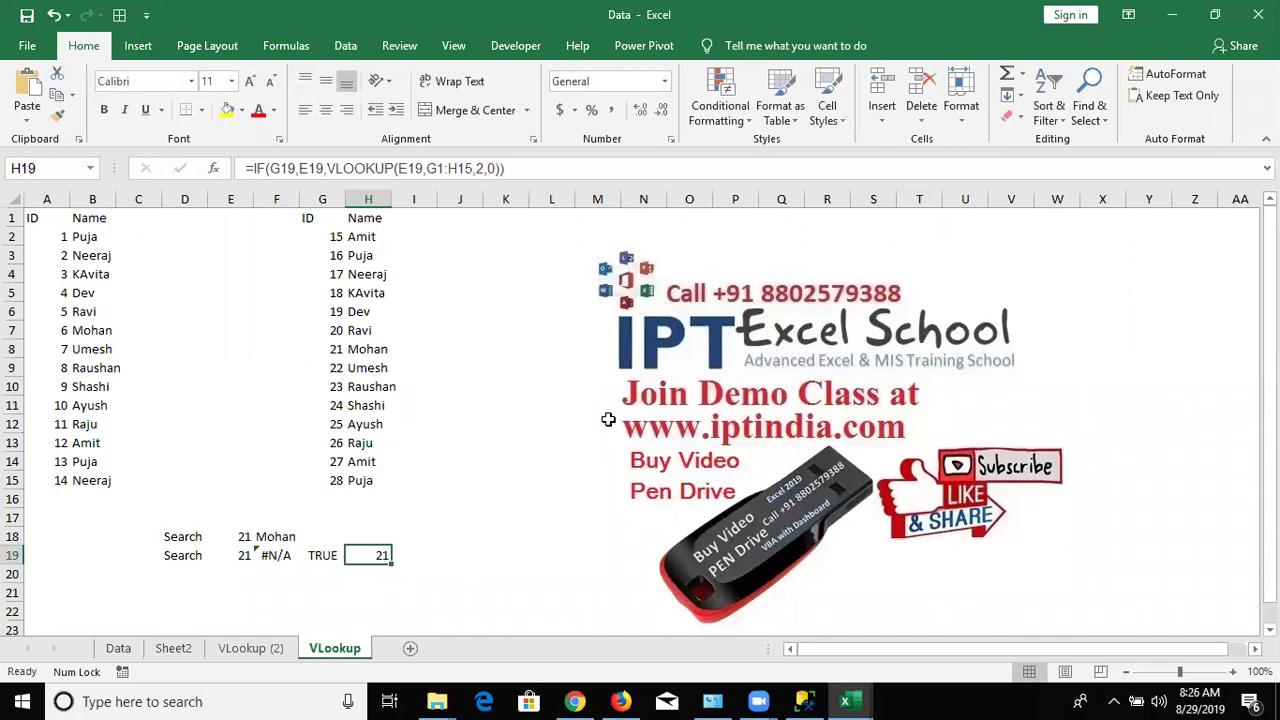
pyautogui.press('Left')
pyautogui.press('Left')
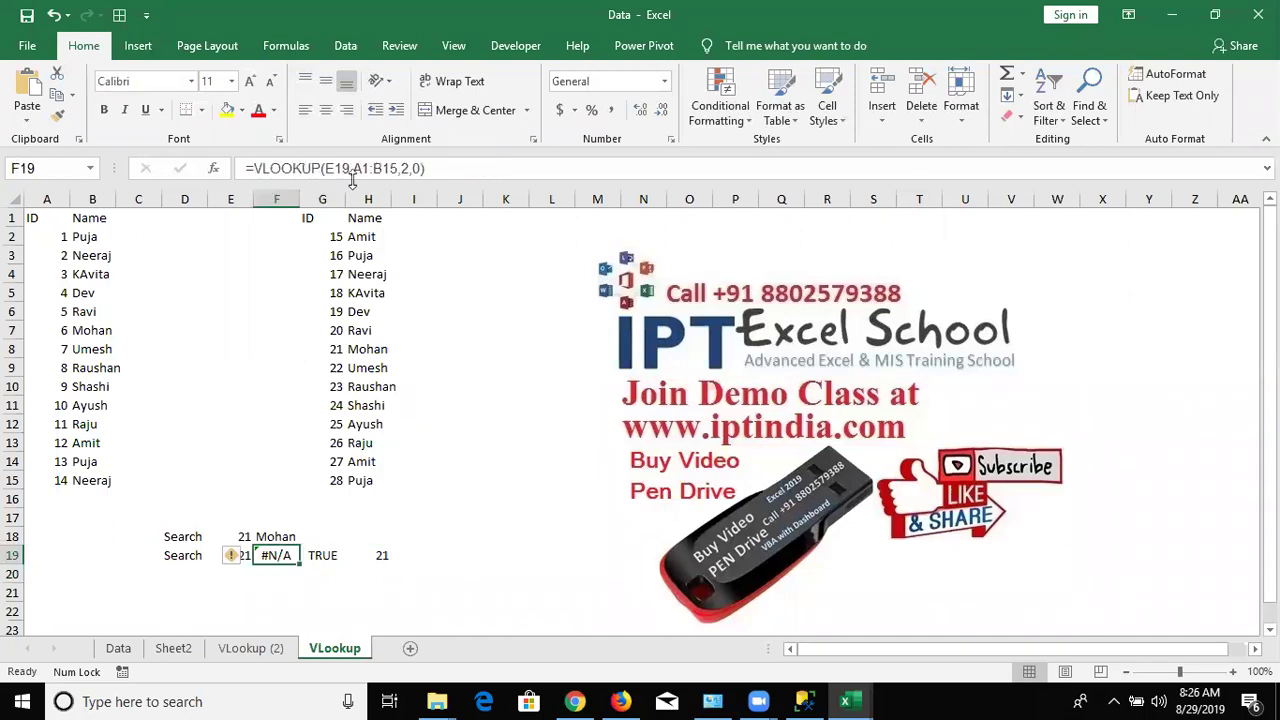
# Replace the F19 reference in G19's ISERROR formula with VLOOKUP(E19,A1:B15,2,0)
pyautogui.moveTo(250, 168)
pyautogui.mouseDown()
pyautogui.moveTo(510, 185)
pyautogui.moveTo(262, 175)
pyautogui.mouseUp()
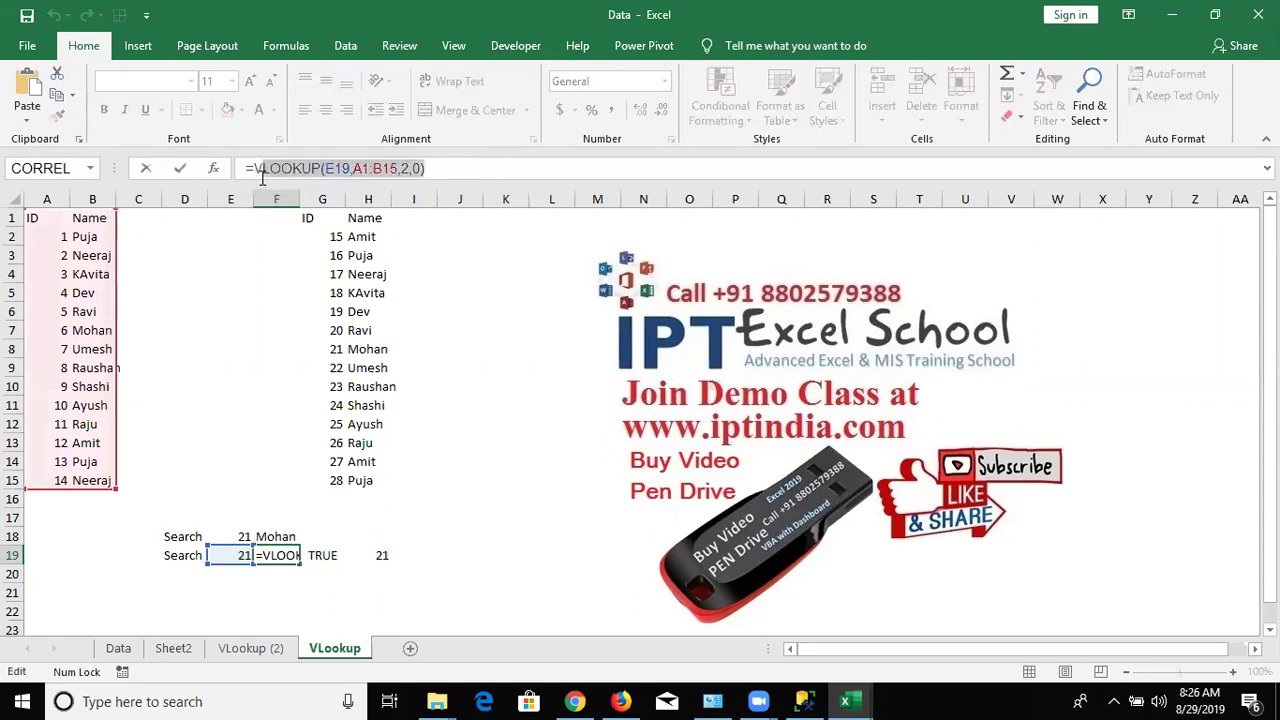
pyautogui.press('Tab')
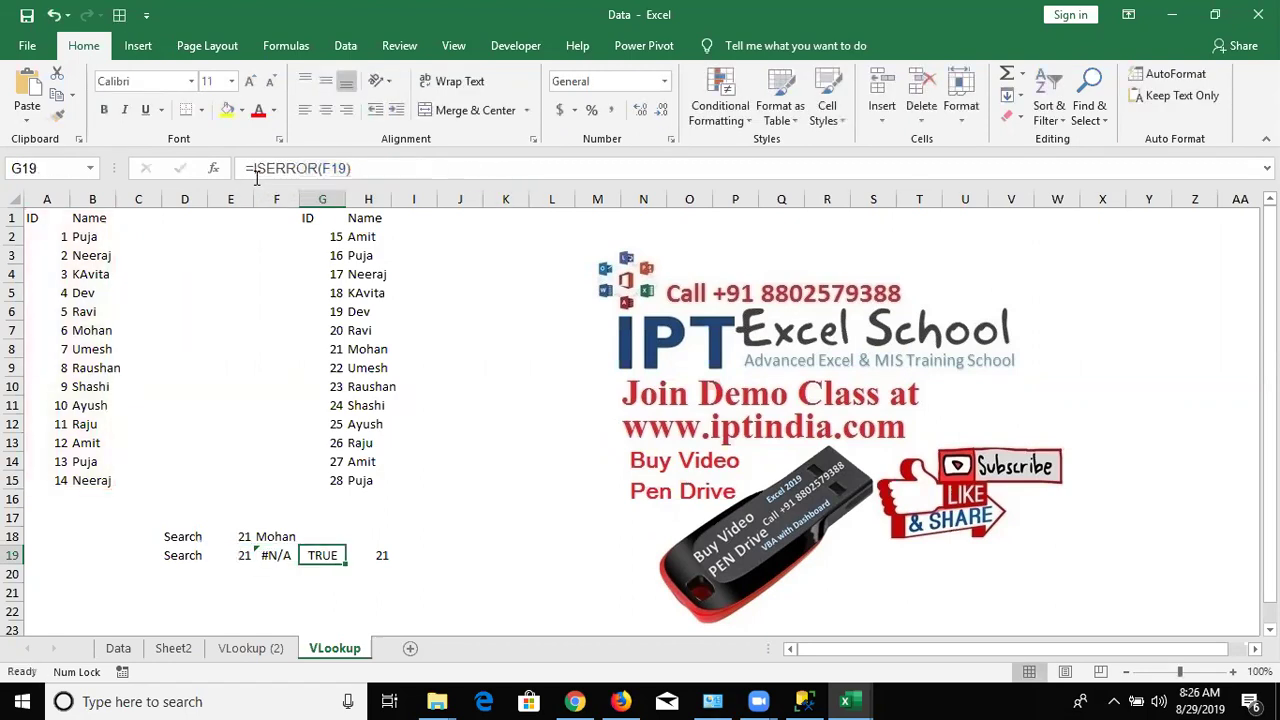
pyautogui.doubleClick(328, 170)
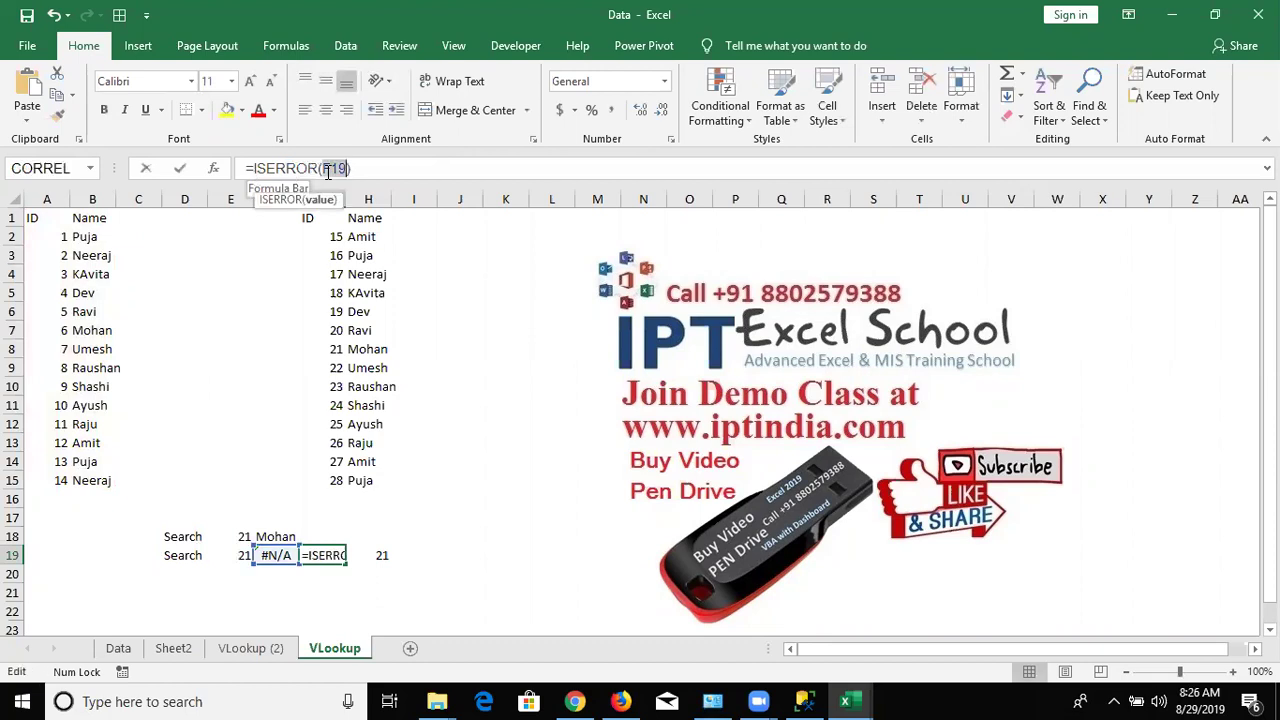
pyautogui.hotkey('ctrl', 'v')
pyautogui.hotkey('ctrl', 'Return')
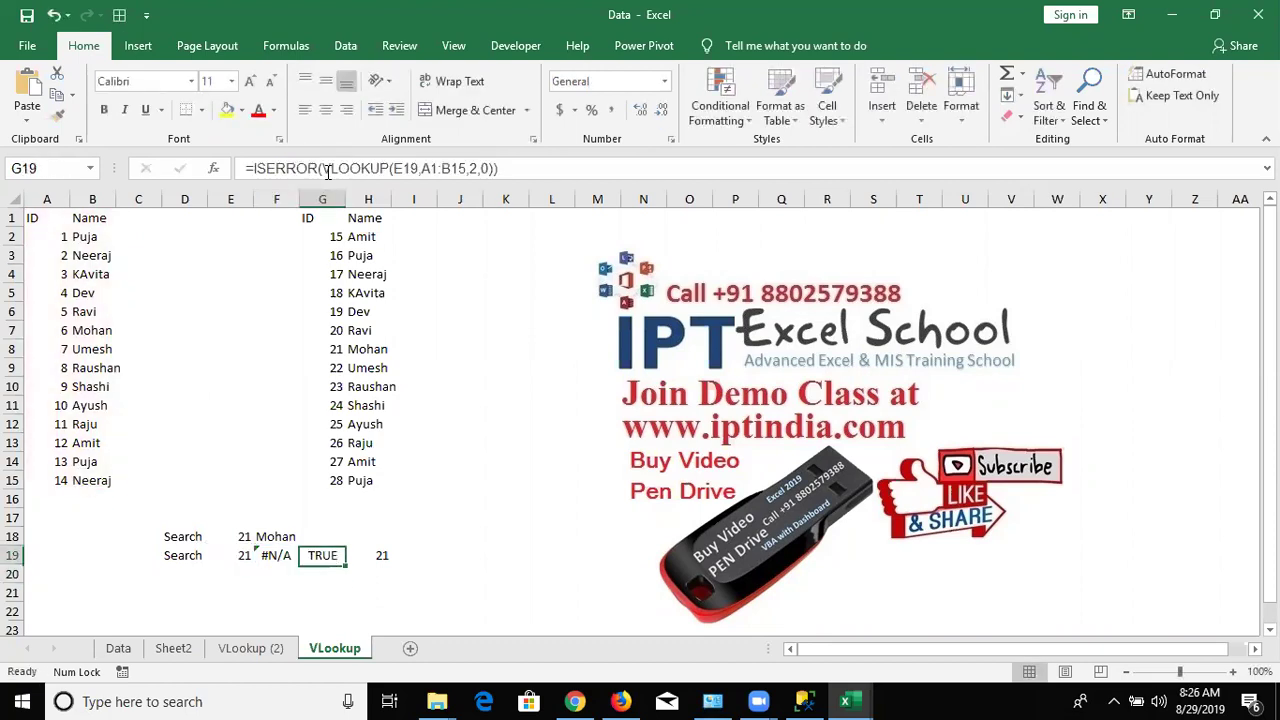
# Copy G19's ISERROR(VLOOKUP(E19,A1:B15,2,0)) expression from its formula
pyautogui.moveTo(499, 168); pyautogui.dragTo(410, 168)
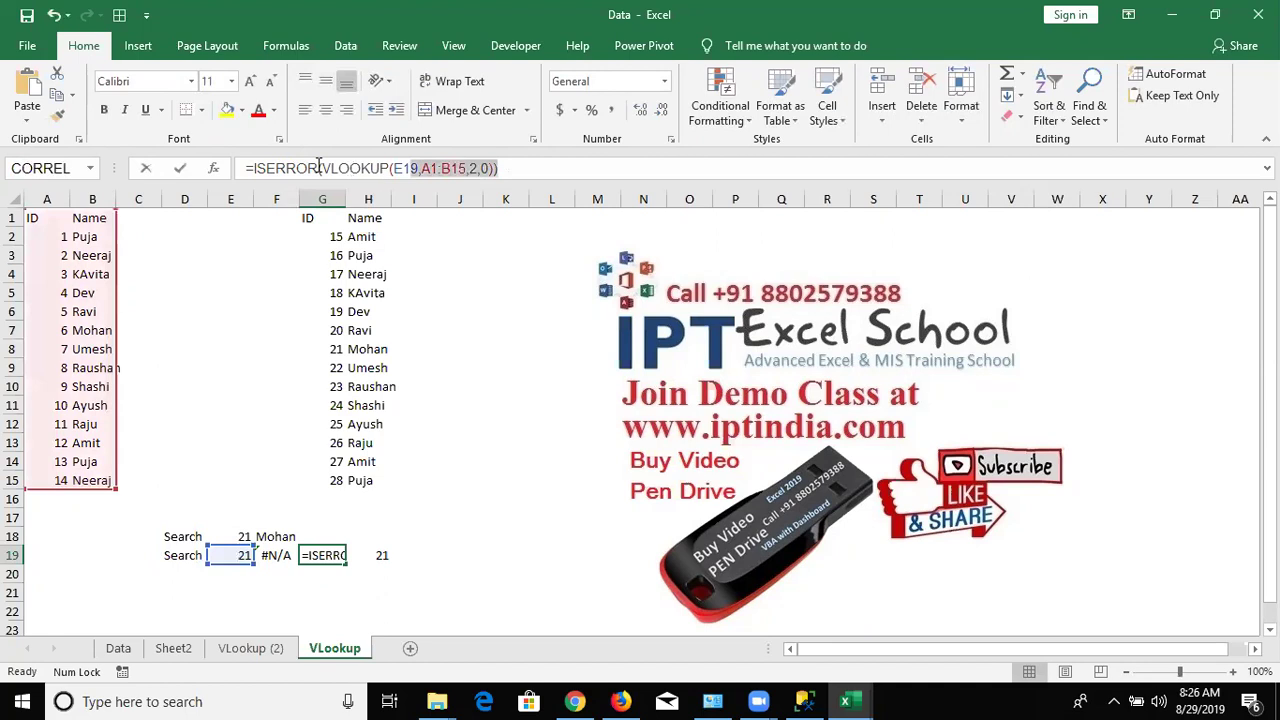
pyautogui.moveTo(318, 168); pyautogui.dragTo(270, 160)
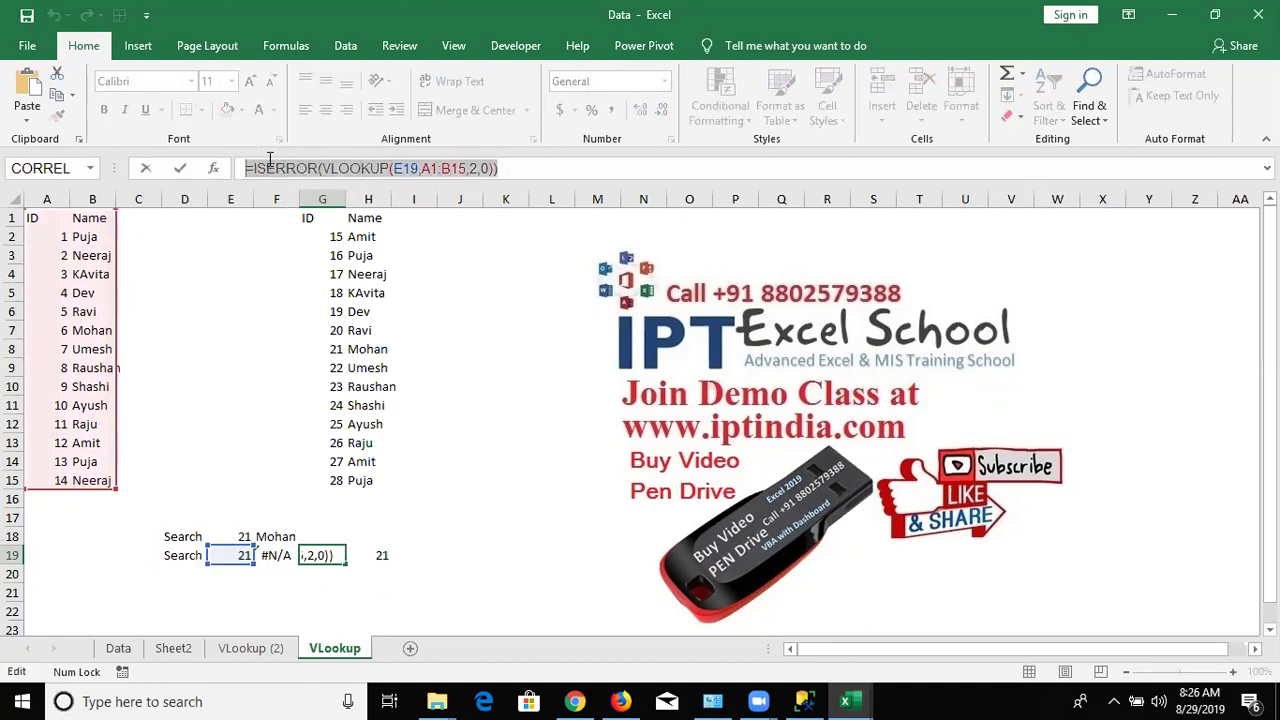
pyautogui.click(255, 168)
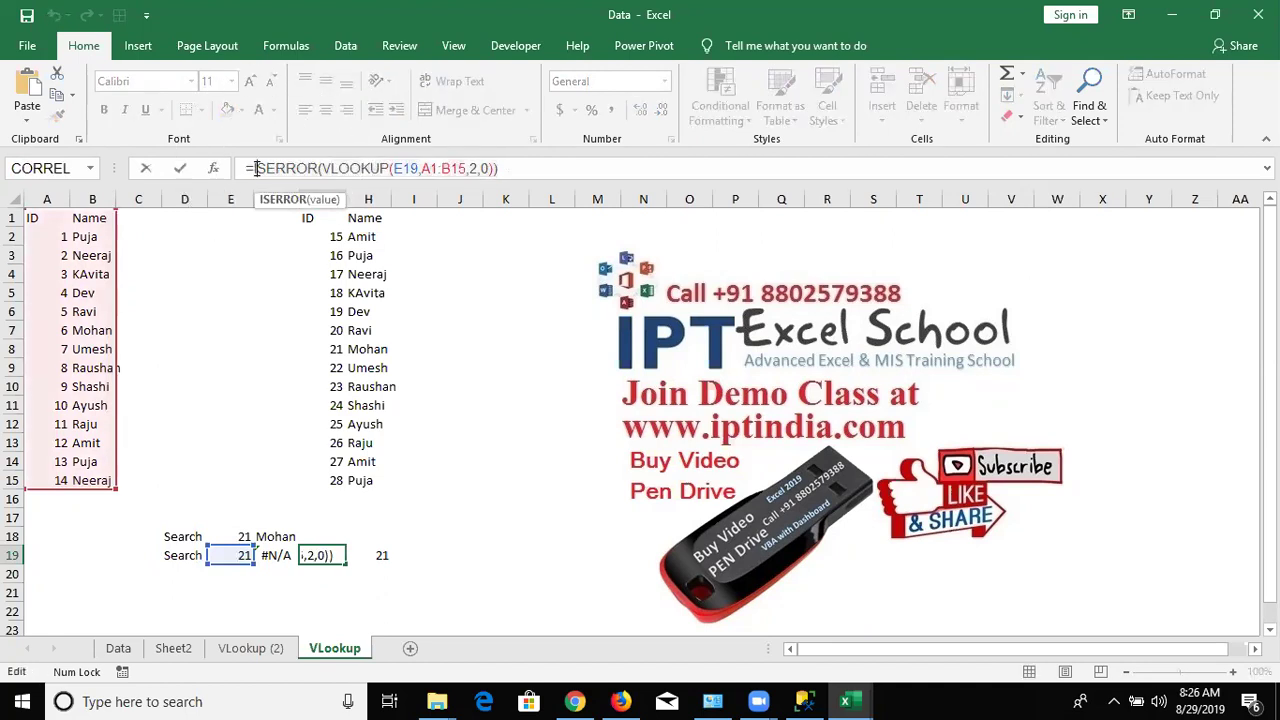
pyautogui.doubleClick(256, 168)
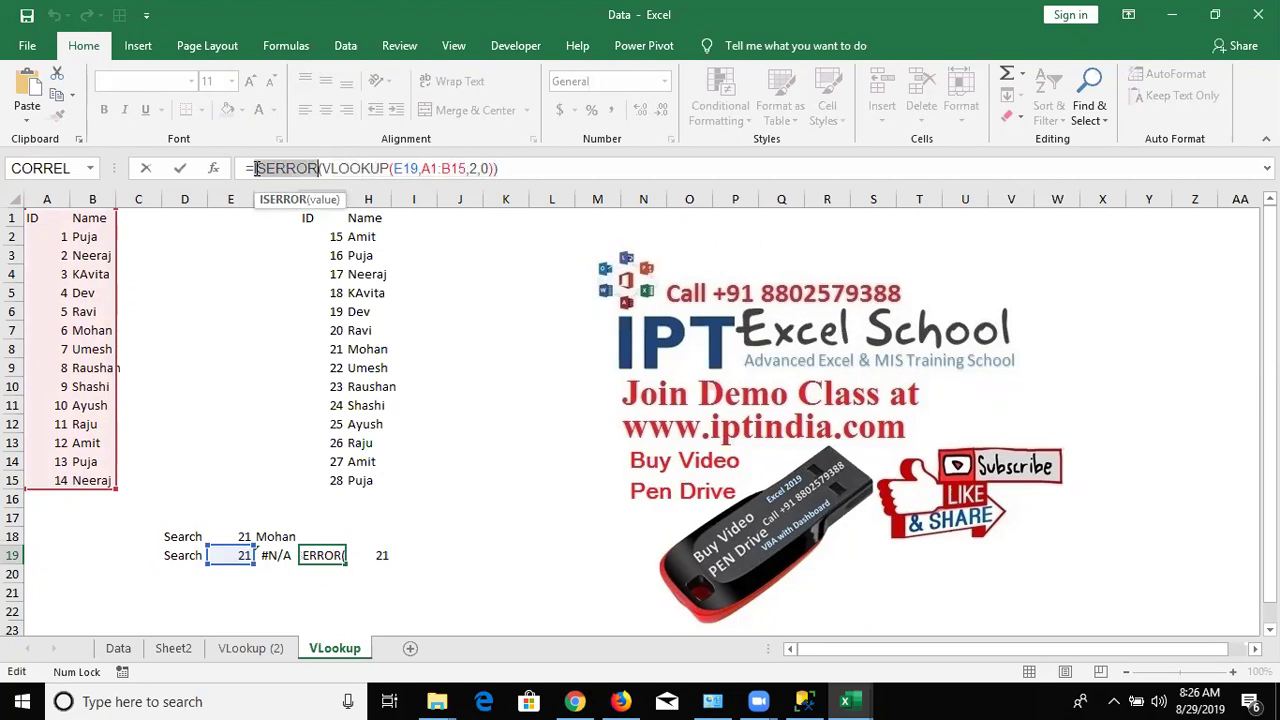
pyautogui.hotkey('ctrl', 'shift', 'Right')
pyautogui.hotkey('ctrl', 'shift', 'Right')
pyautogui.hotkey('ctrl', 'shift', 'Right')
pyautogui.hotkey('ctrl', 'shift', 'Right')
pyautogui.hotkey('ctrl', 'shift', 'Right')
pyautogui.hotkey('ctrl', 'c')
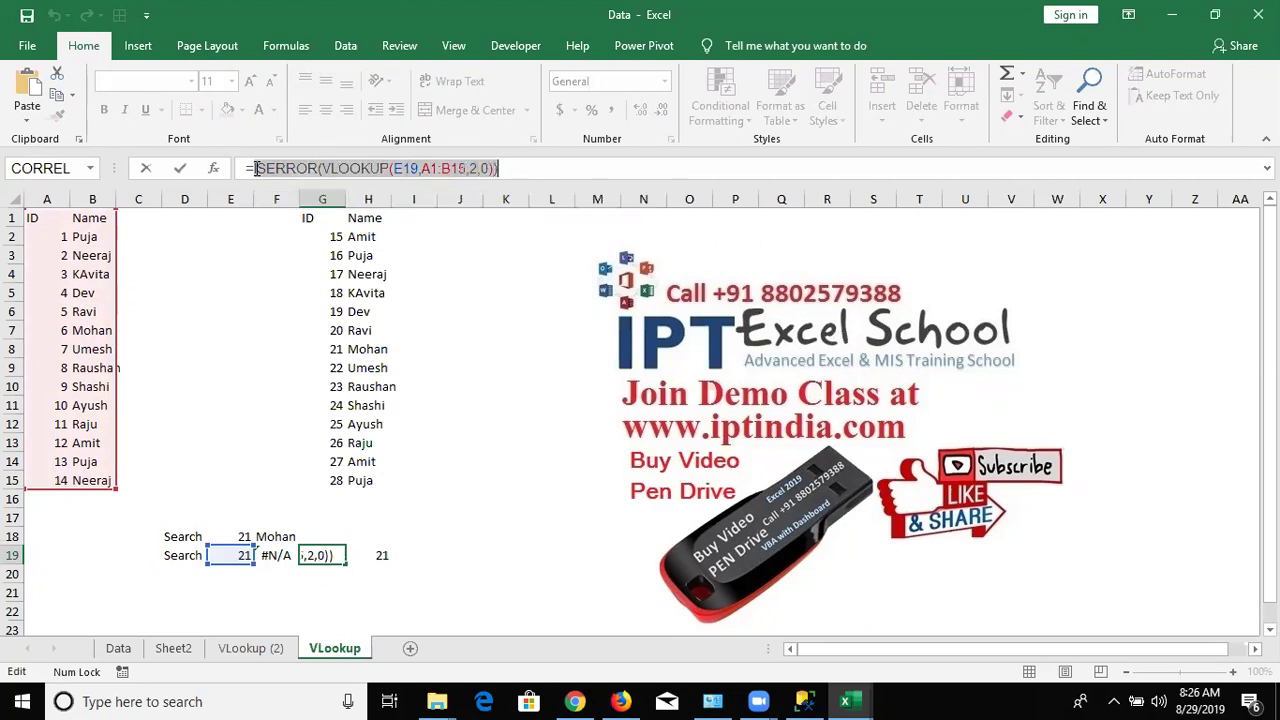
pyautogui.press('Tab')
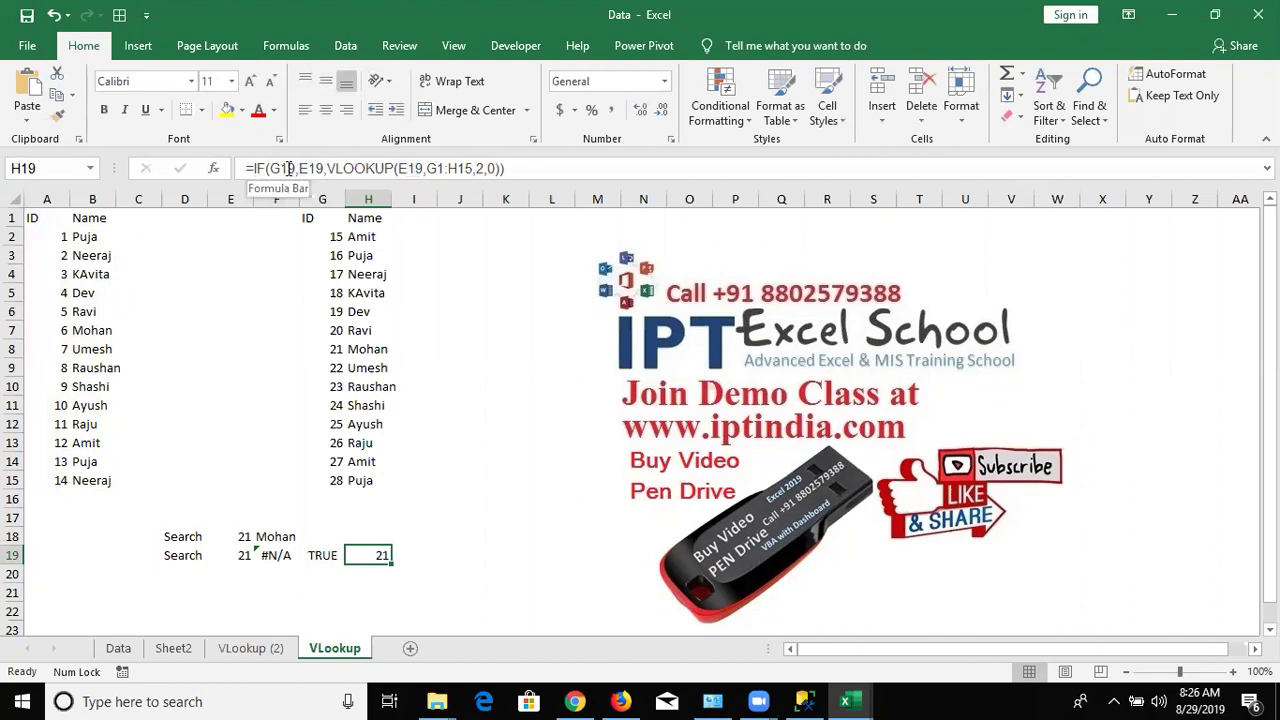
# Rewrite H19 as =IF(ISERROR(VLOOKUP(E19,A1:B15,2,0)),VLOOKUP(E19,G1:H15,2,0),) so ID 21 returns Mohan
pyautogui.doubleClick(284, 168)
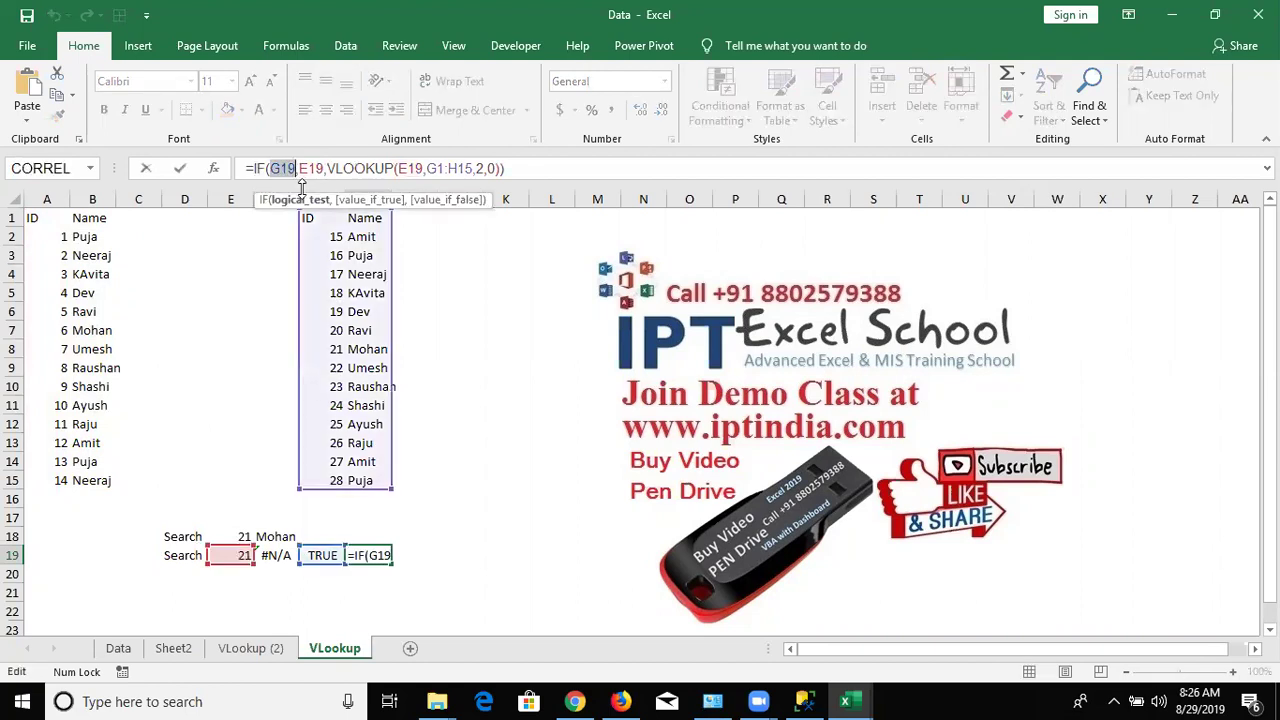
pyautogui.hotkey('ctrl', 'v')
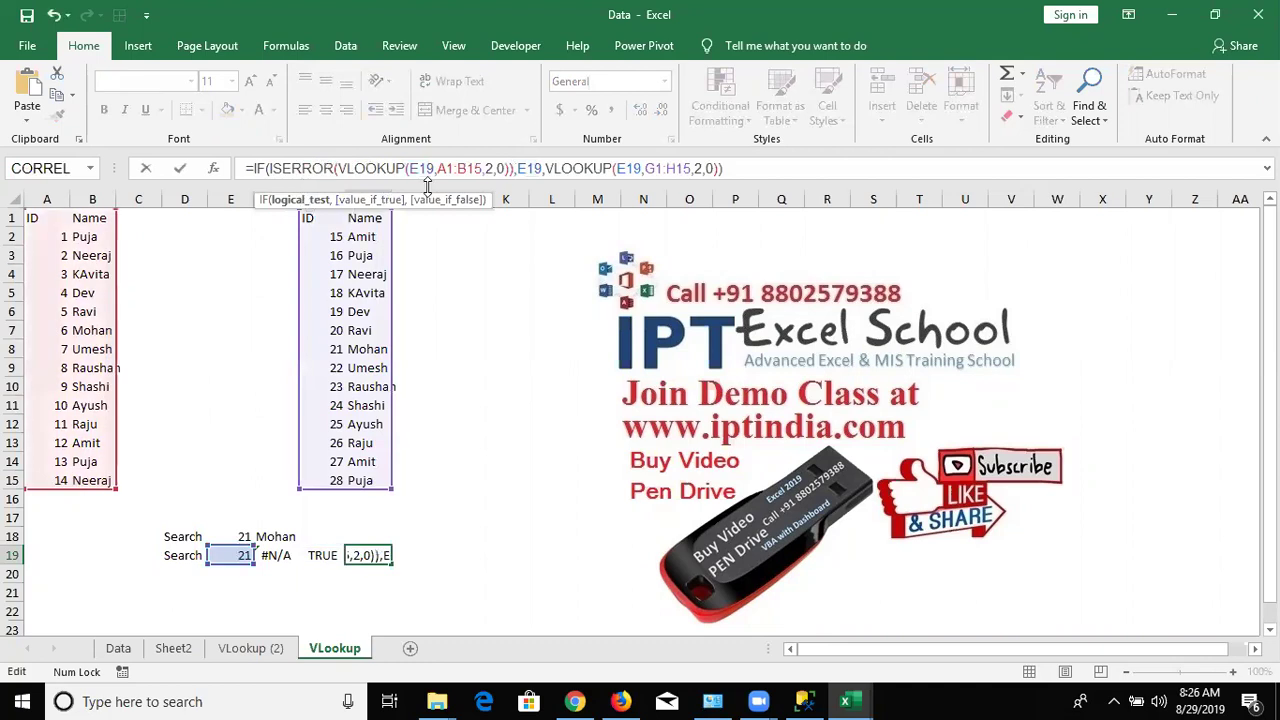
pyautogui.press('Right')
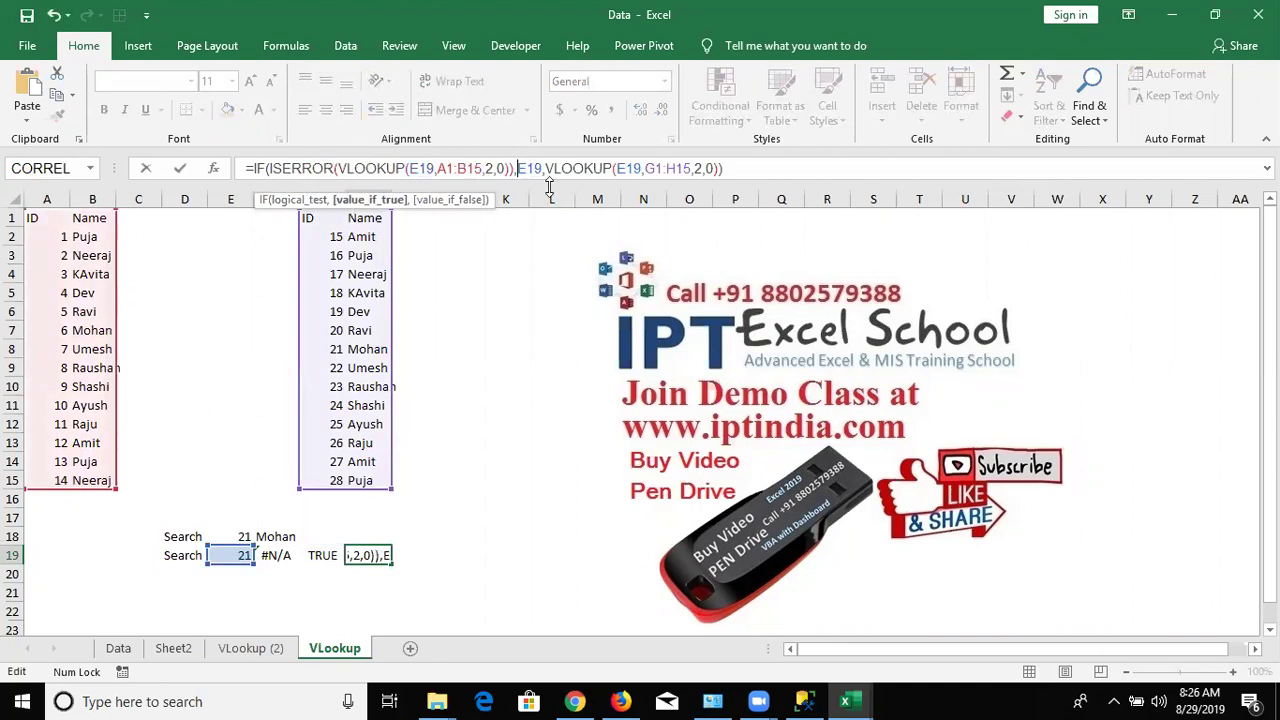
pyautogui.hotkey('shift', 'Right')
pyautogui.hotkey('shift', 'Right')
pyautogui.hotkey('shift', 'Right')
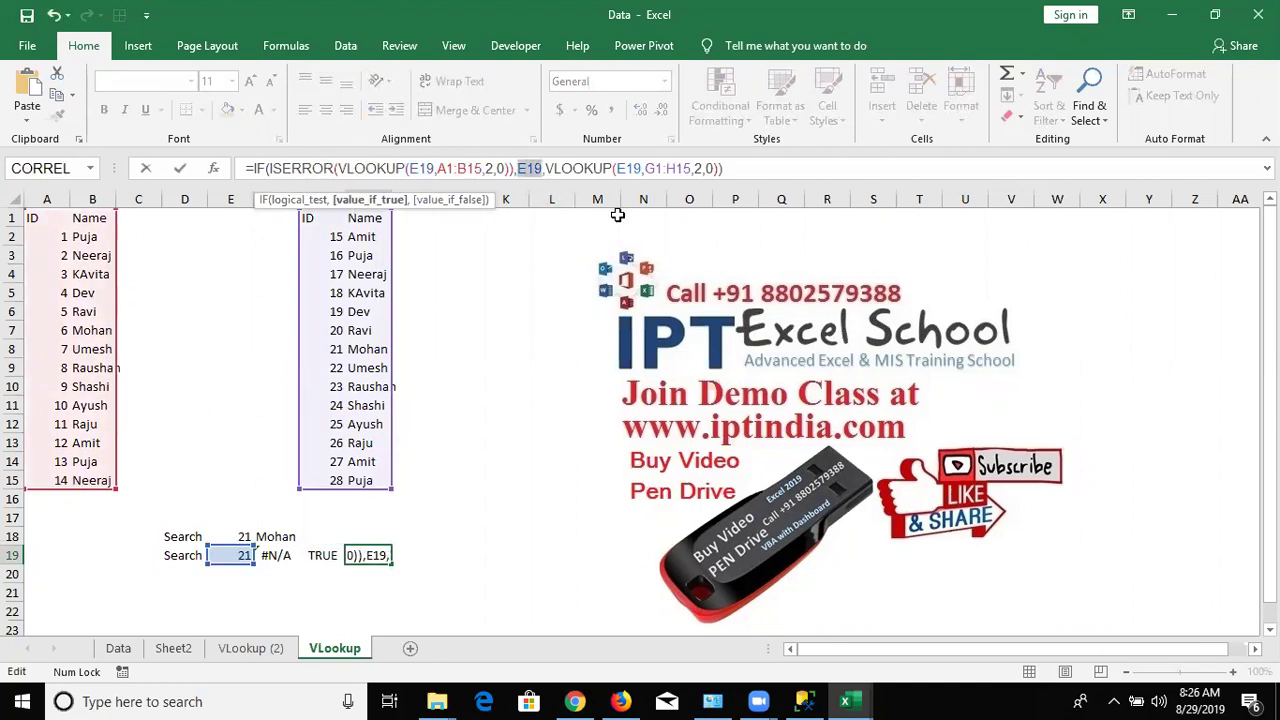
pyautogui.press('Delete')
pyautogui.press('Right')
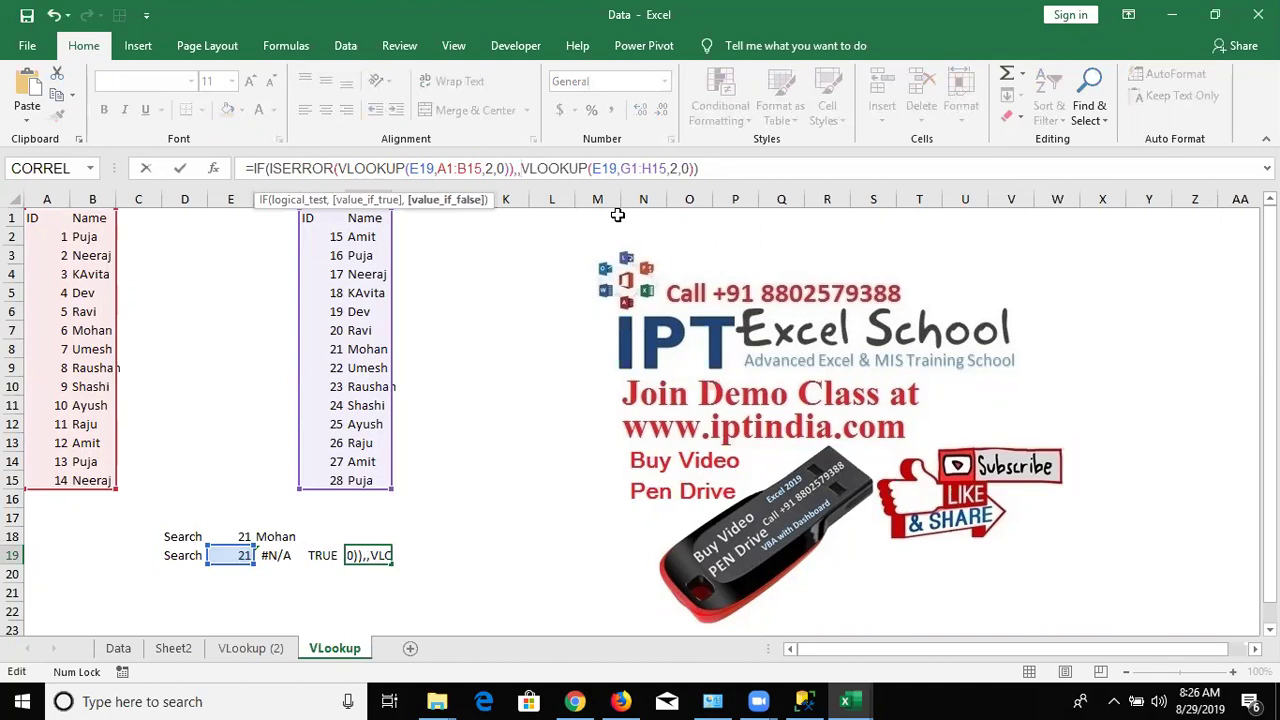
pyautogui.press('BackSpace')
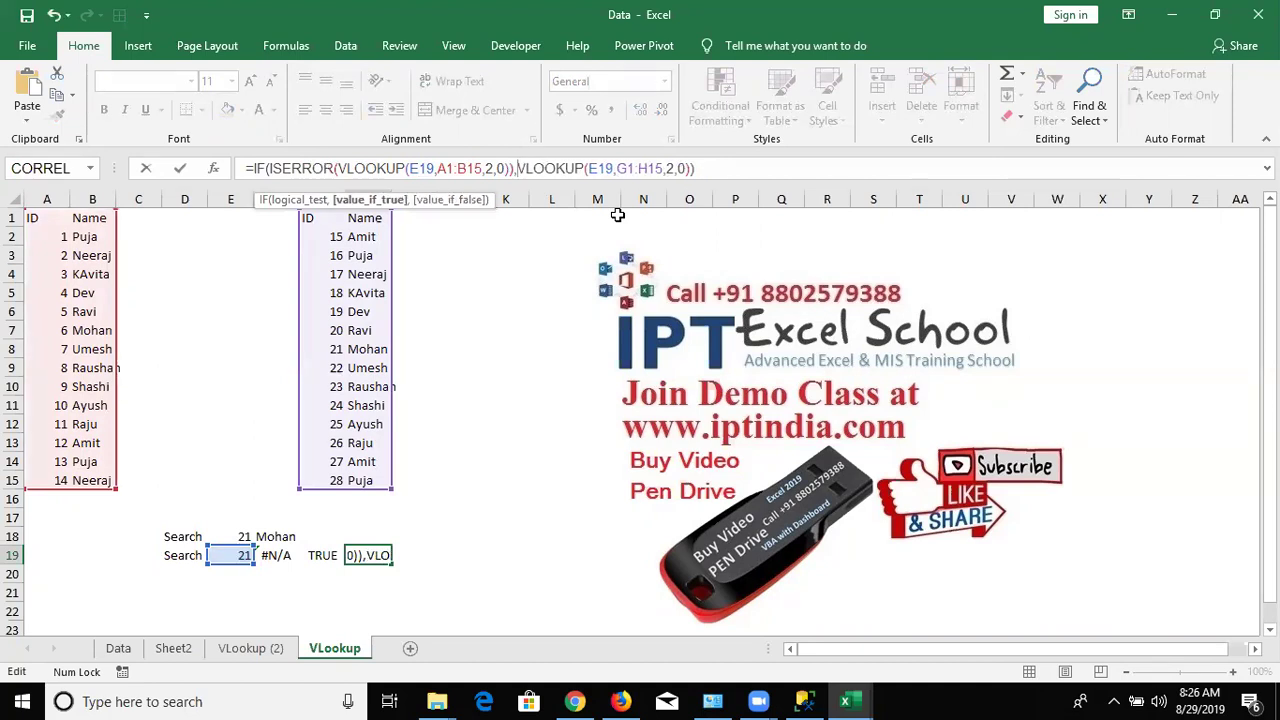
pyautogui.press('Right')
pyautogui.press('Right')
pyautogui.press('Right')
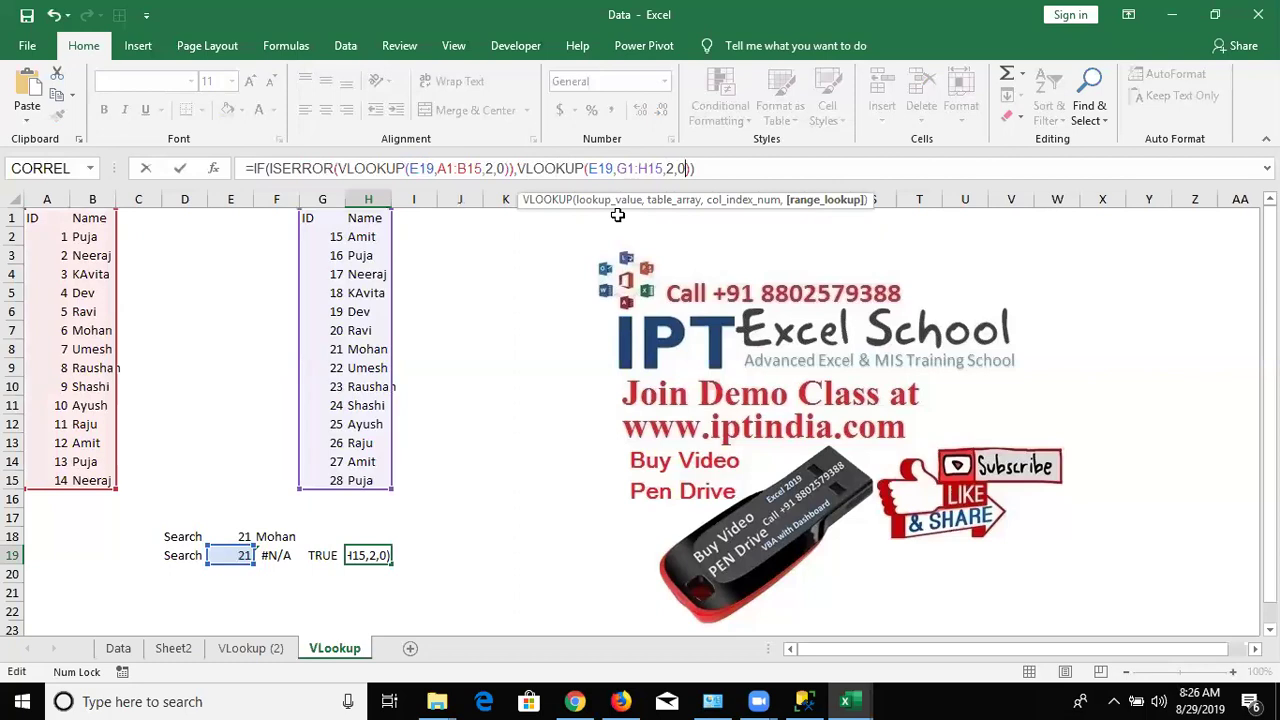
pyautogui.write('),')
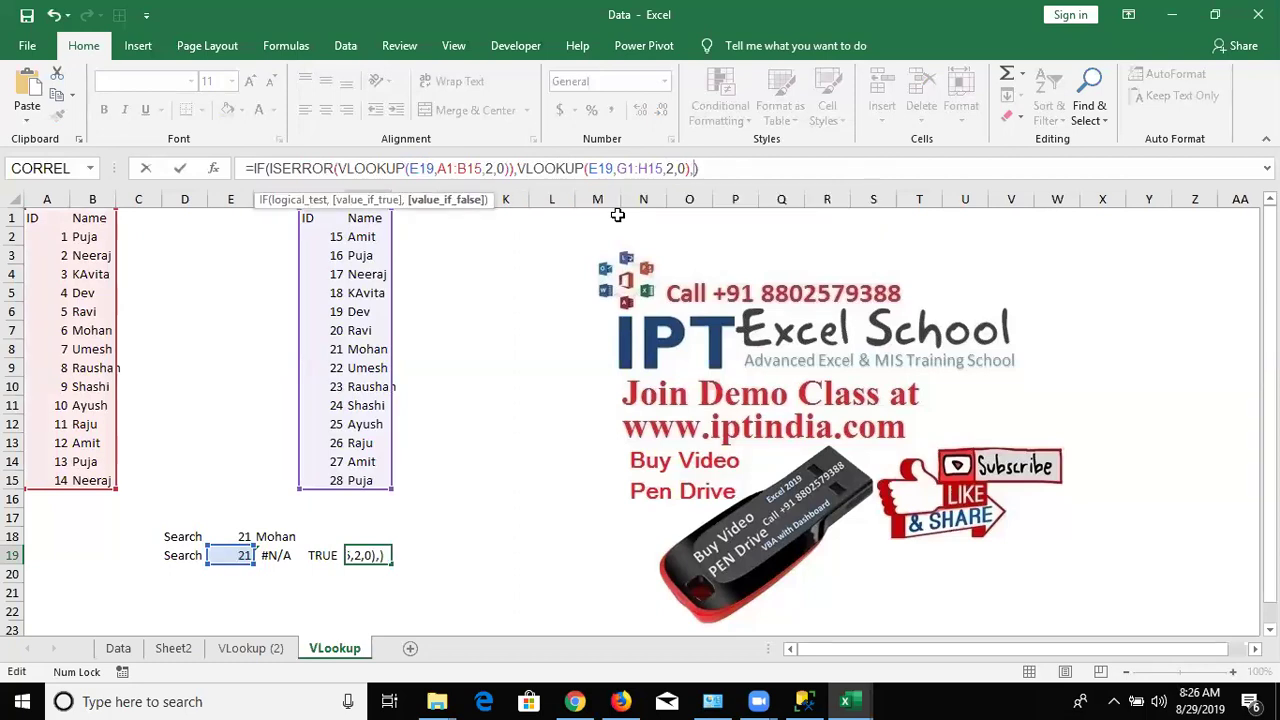
pyautogui.press('Return')
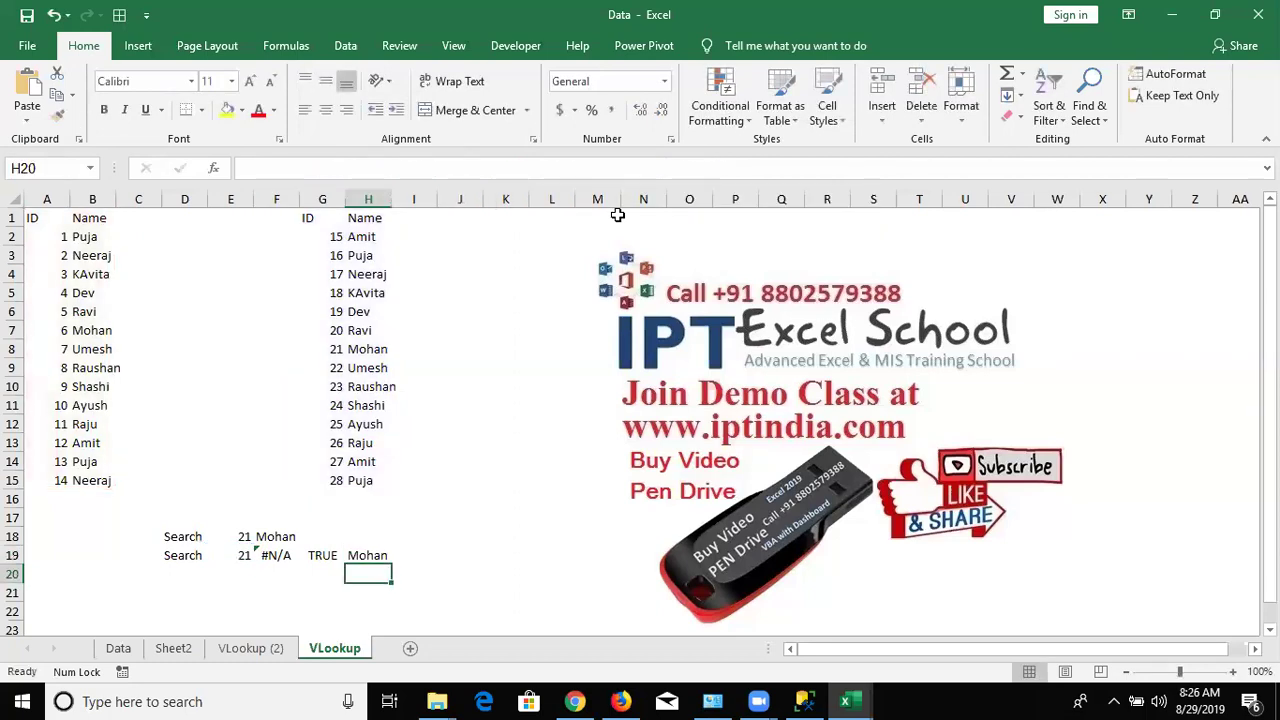
pyautogui.press('Up')
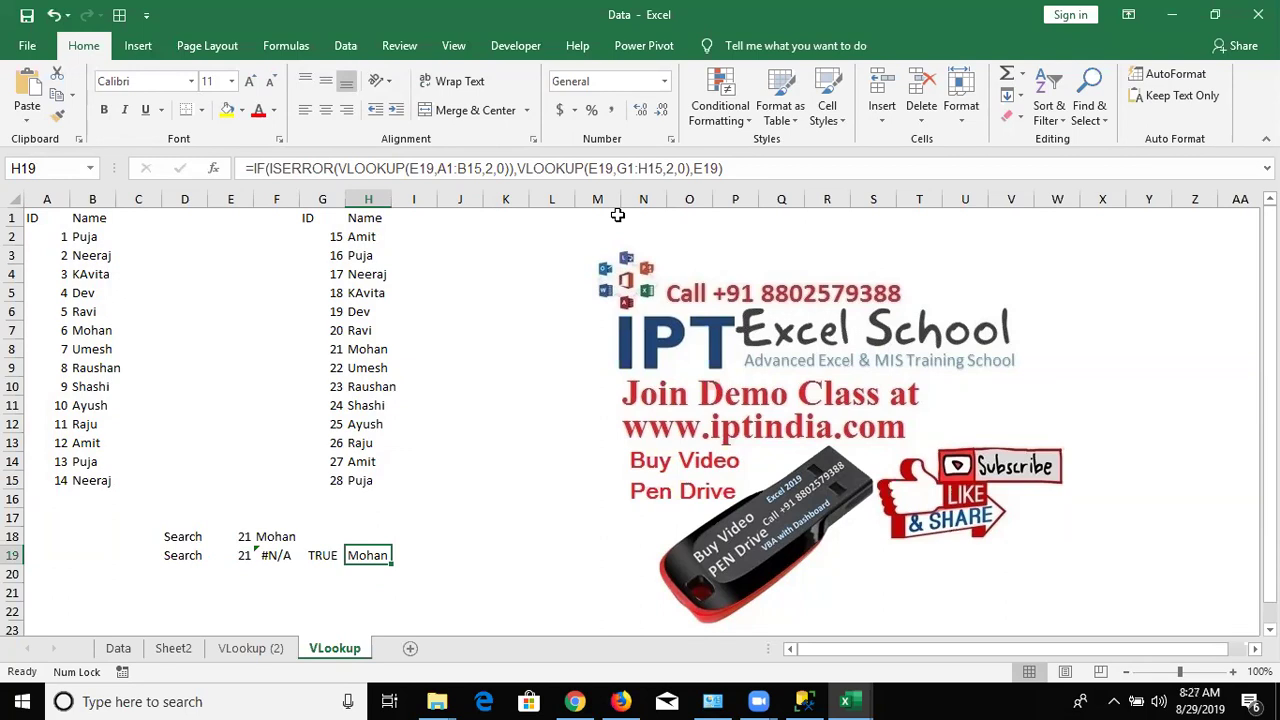
# Copy F19's VLOOKUP(E19,A1:B15,2,0) formula text
pyautogui.press('Left')
pyautogui.press('Left')
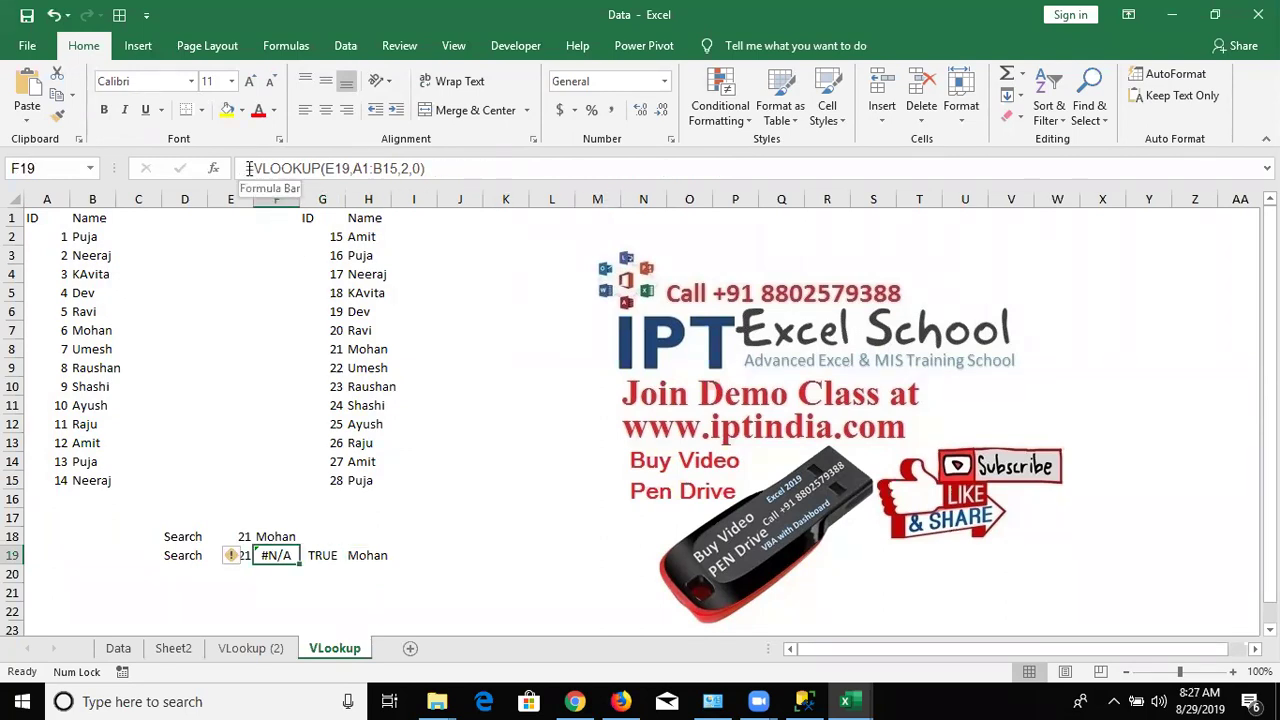
pyautogui.moveTo(257, 172); pyautogui.dragTo(446, 197)
pyautogui.hotkey('ctrl', 'c')
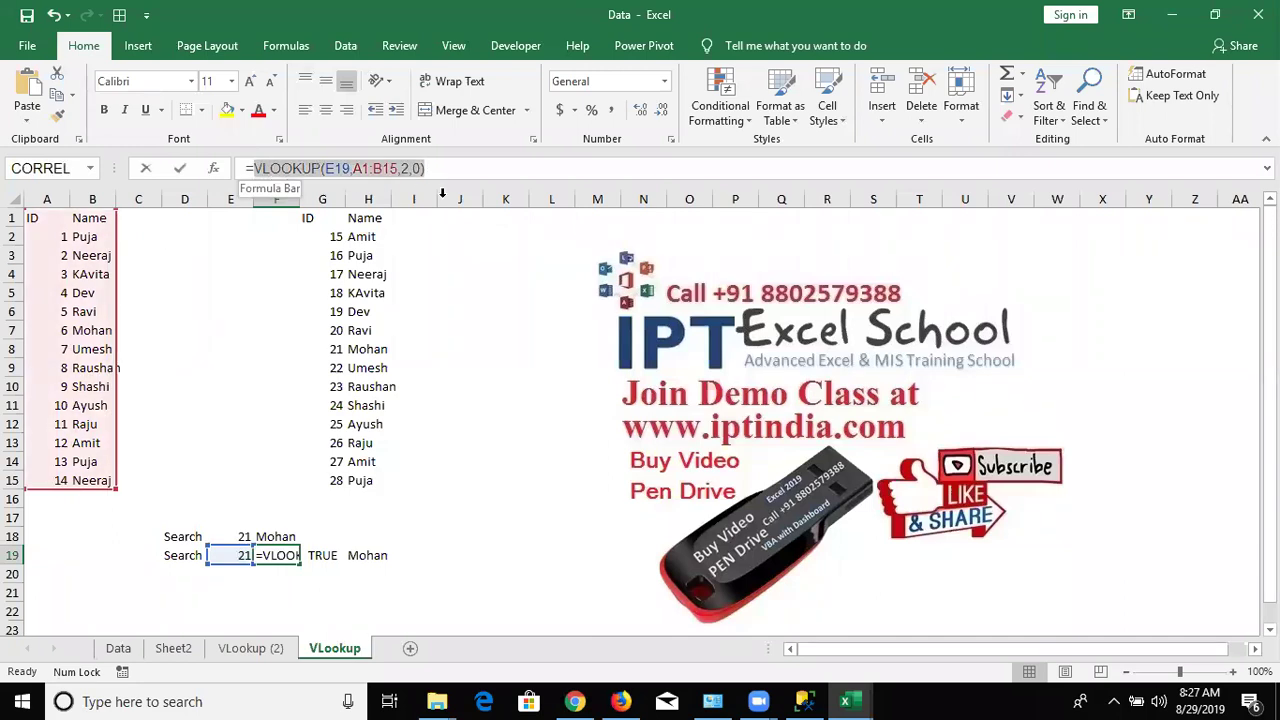
pyautogui.press('Tab')
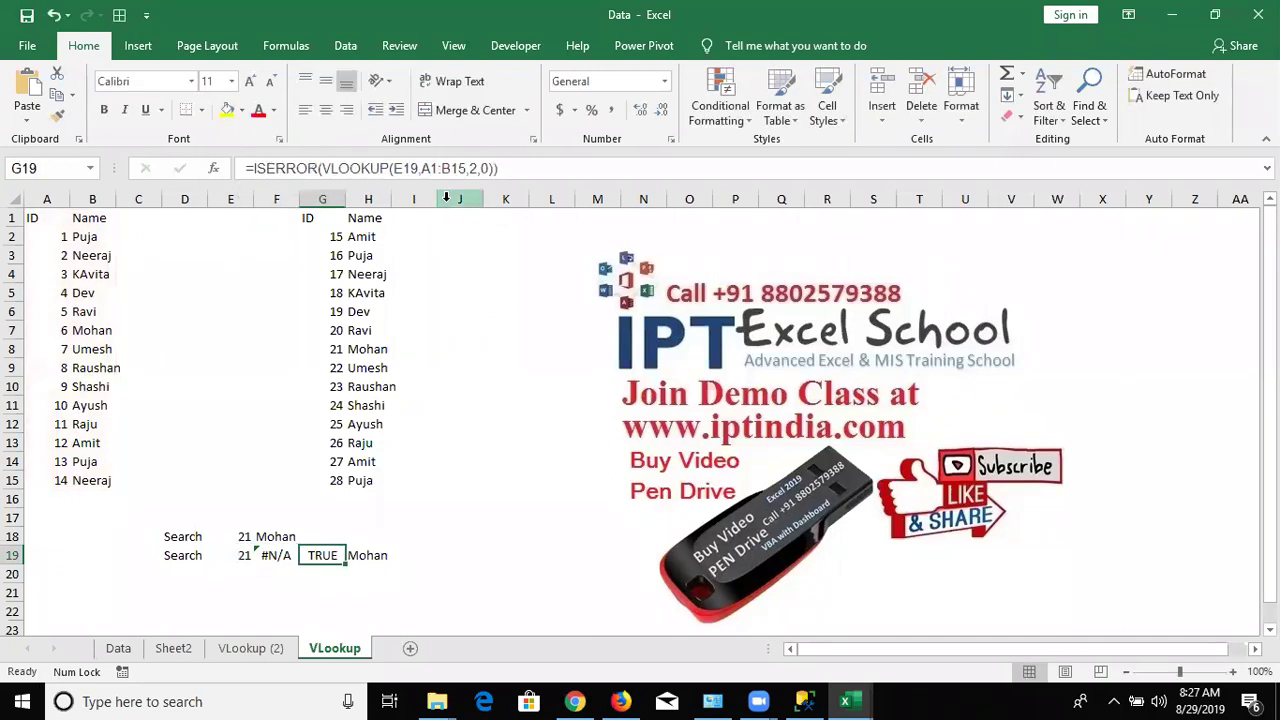
pyautogui.press('Tab')
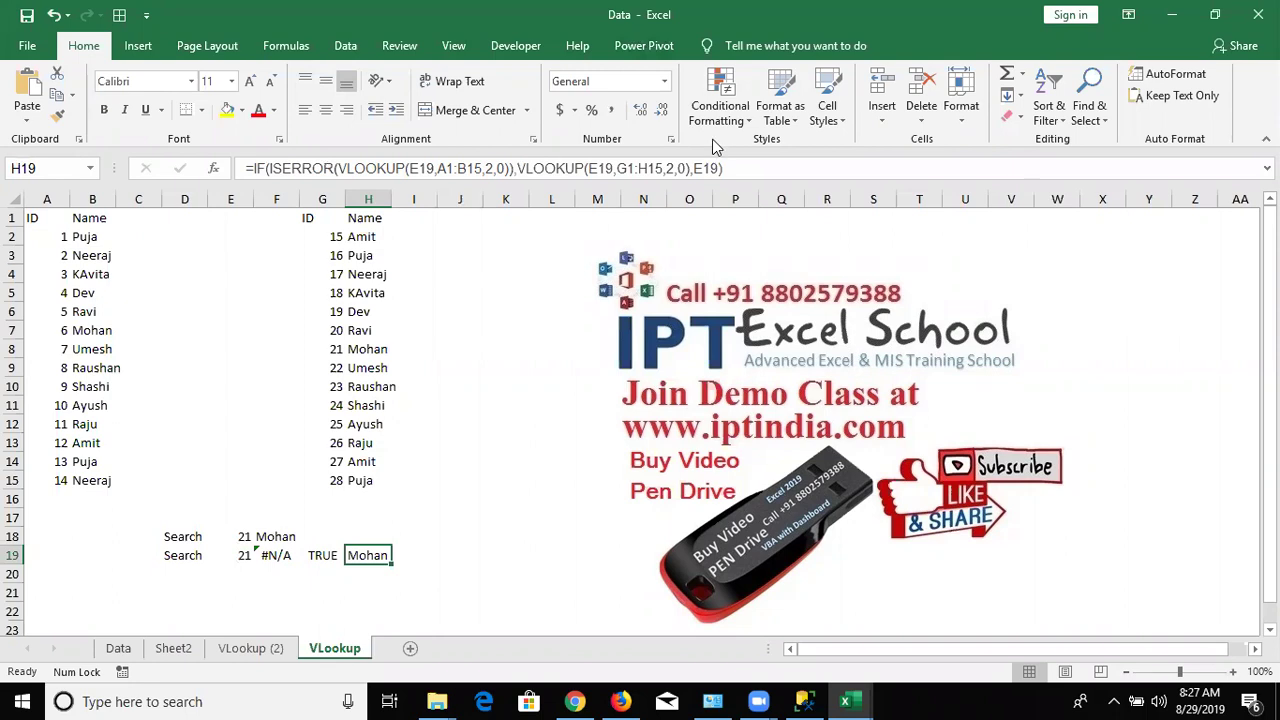
# Make VLOOKUP(E19,A1:B15,2,0) the value-if-false branch of H19's IF formula
pyautogui.click(713, 165)
pyautogui.doubleClick(709, 168)
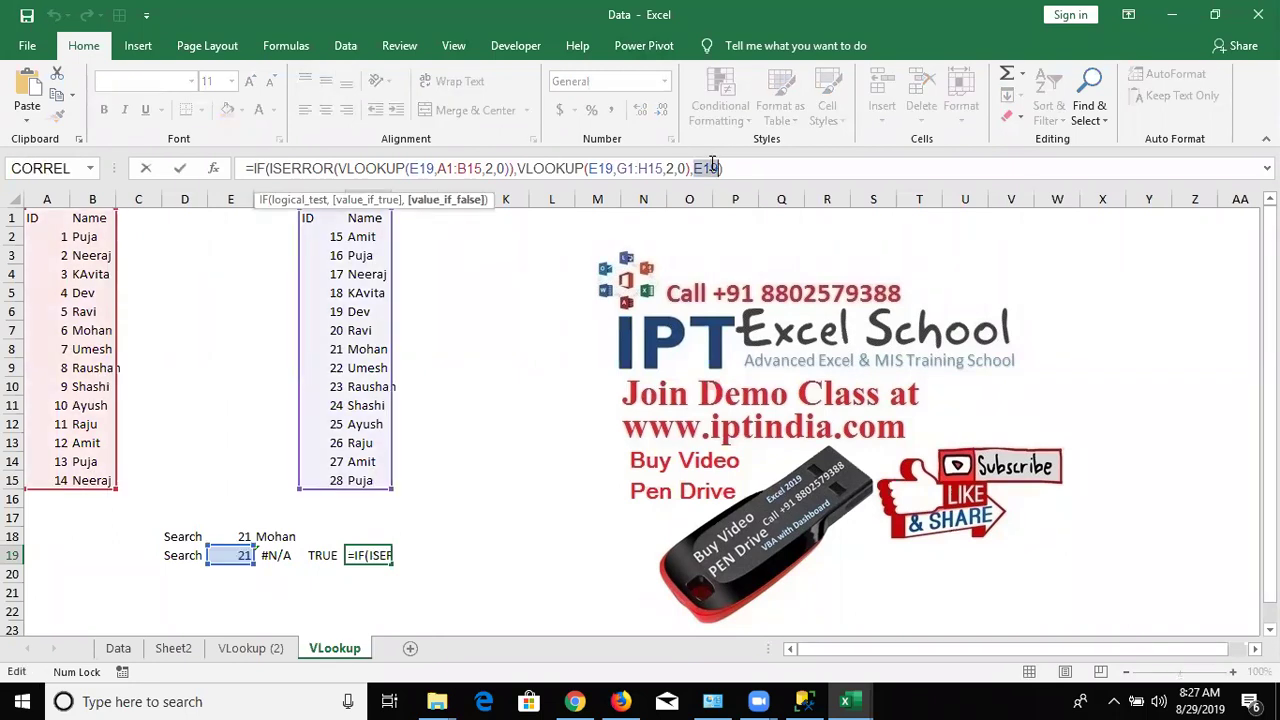
pyautogui.hotkey('ctrl', 'v')
pyautogui.press('Return')
pyautogui.press('Up')
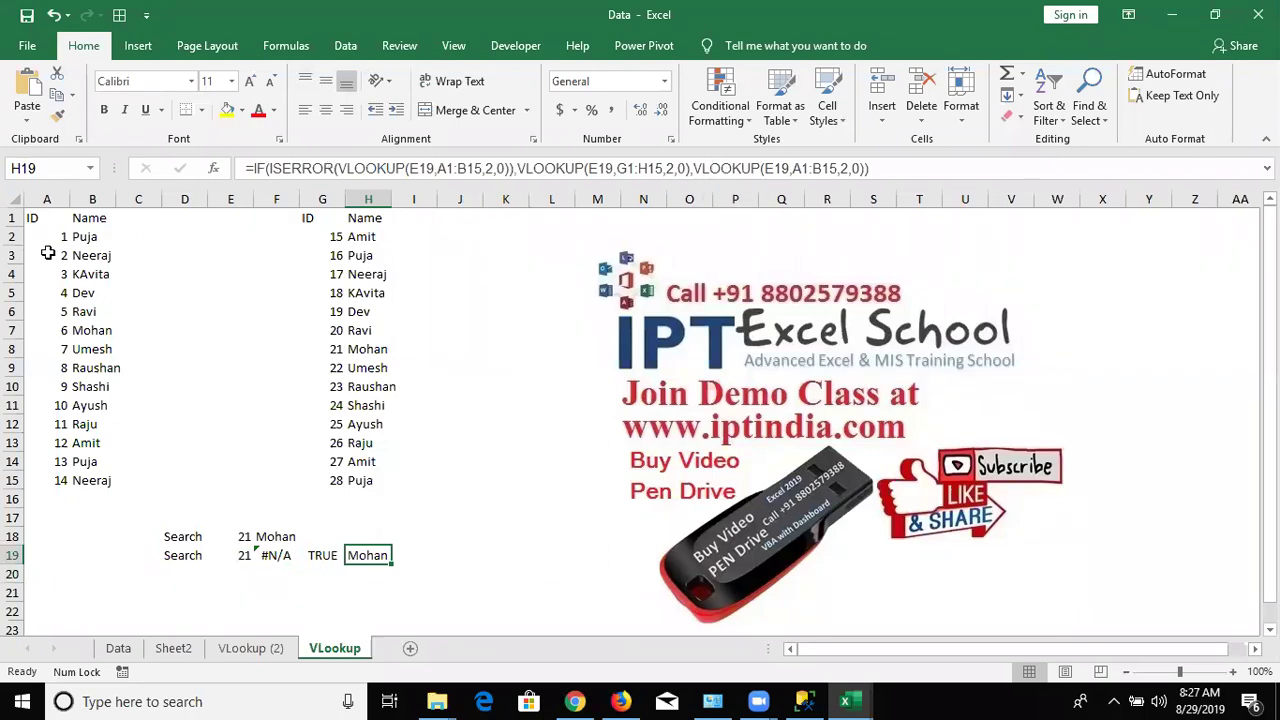
pyautogui.doubleClick(370, 555)
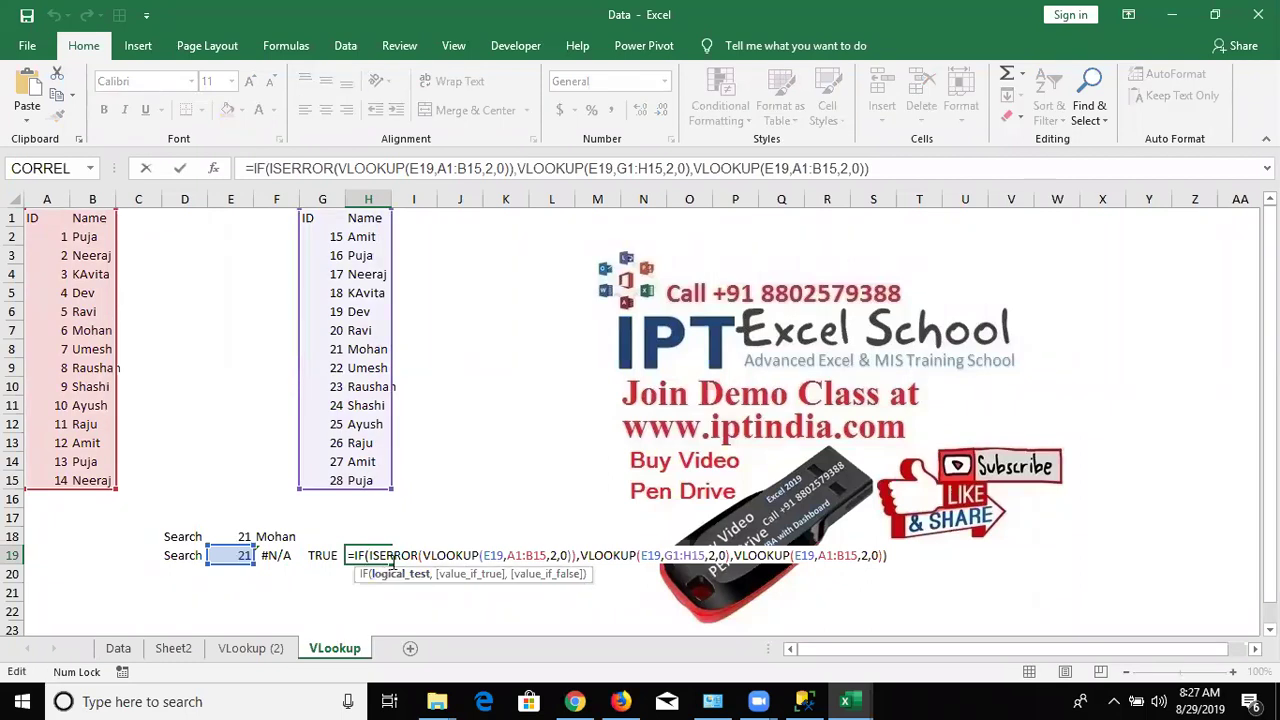
pyautogui.press('Escape')
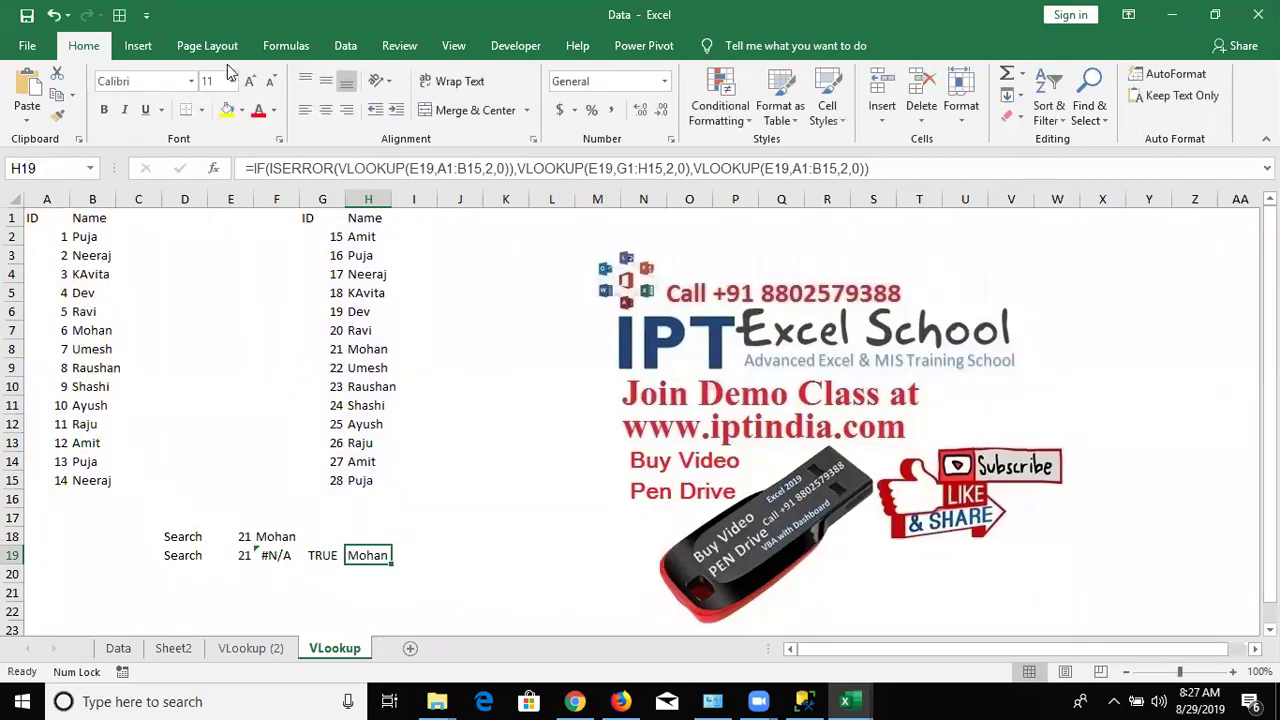
pyautogui.click(290, 56)
# Step through H19's formula with Evaluate Formula until it resolves to Mohan
pyautogui.click(888, 117)
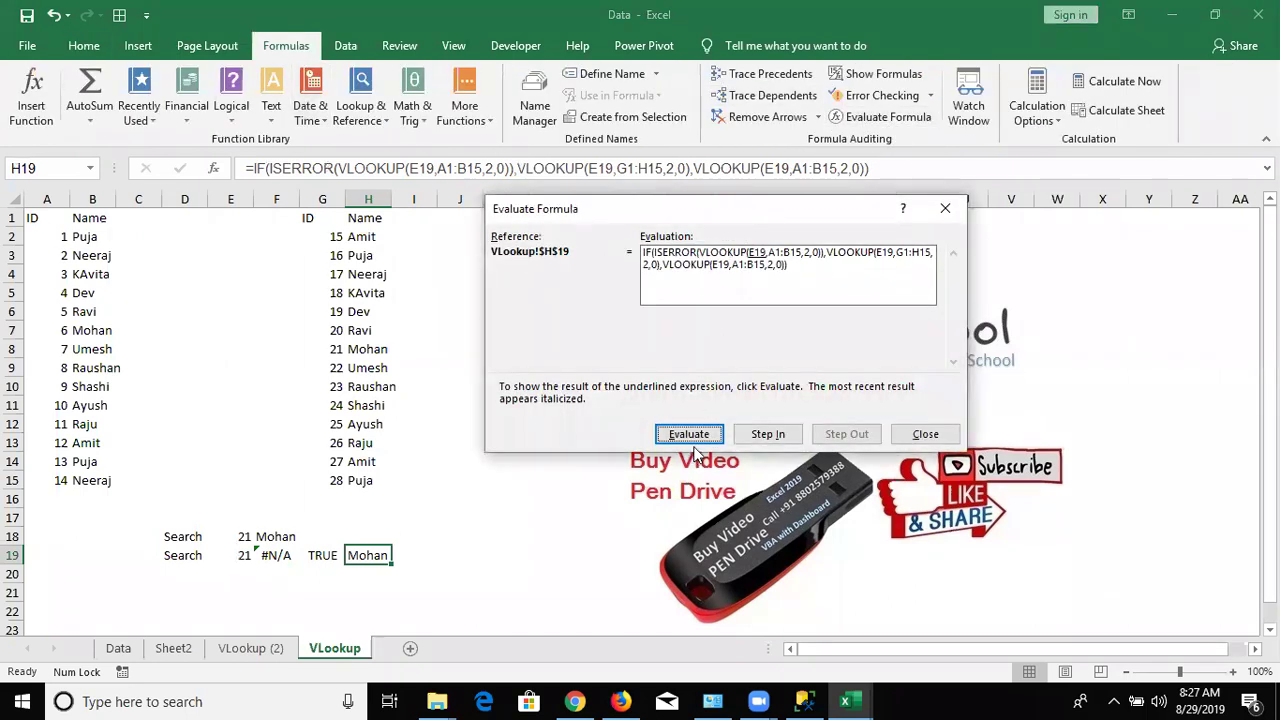
pyautogui.click(689, 434)
pyautogui.click(689, 434)
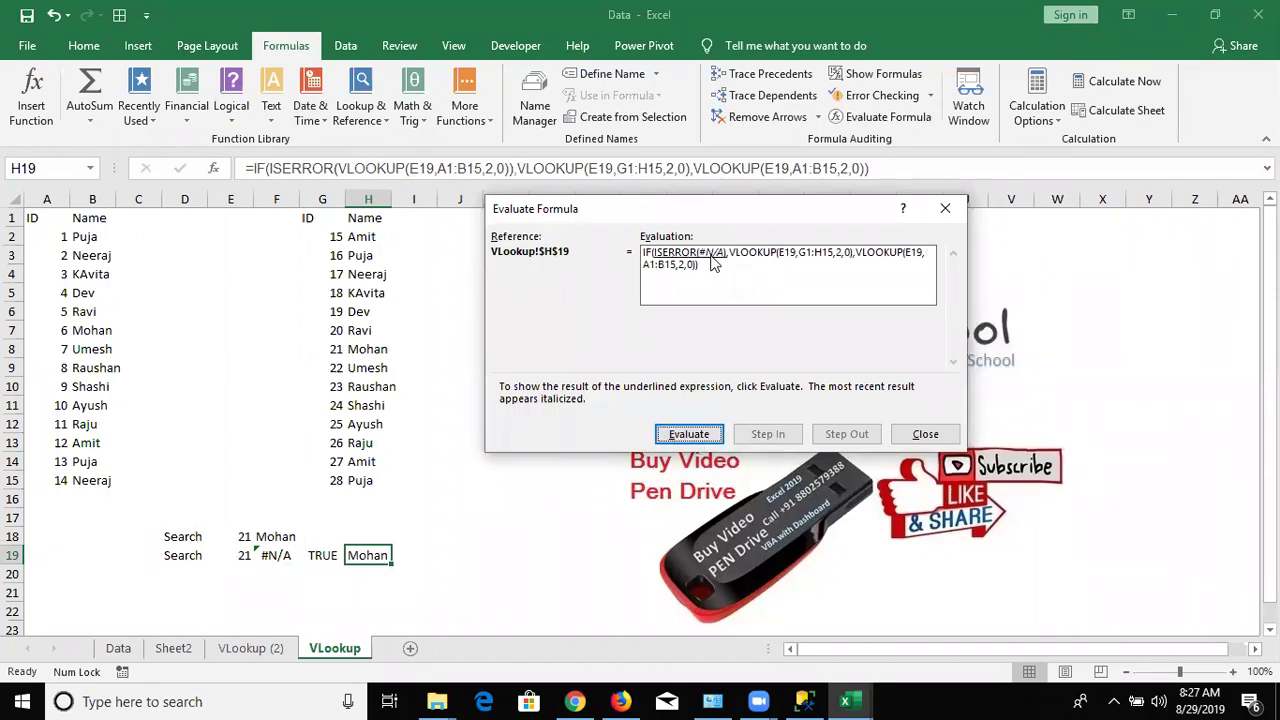
pyautogui.click(689, 434)
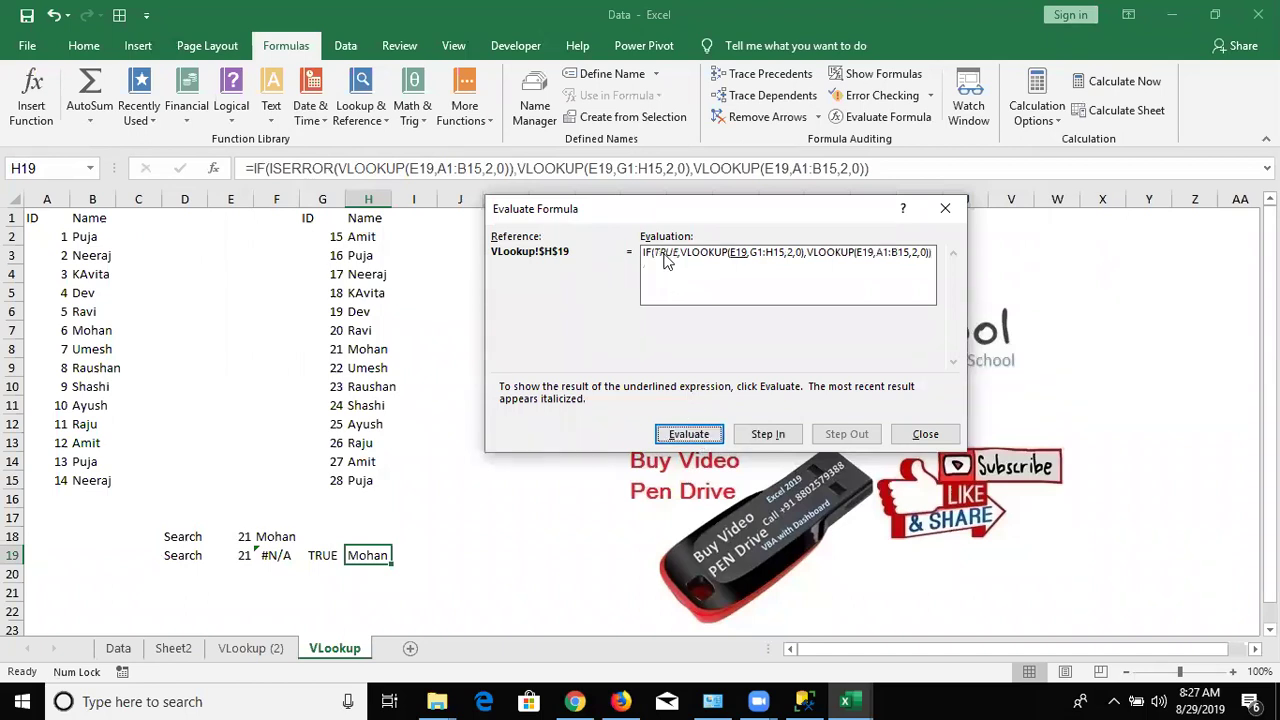
pyautogui.click(689, 434)
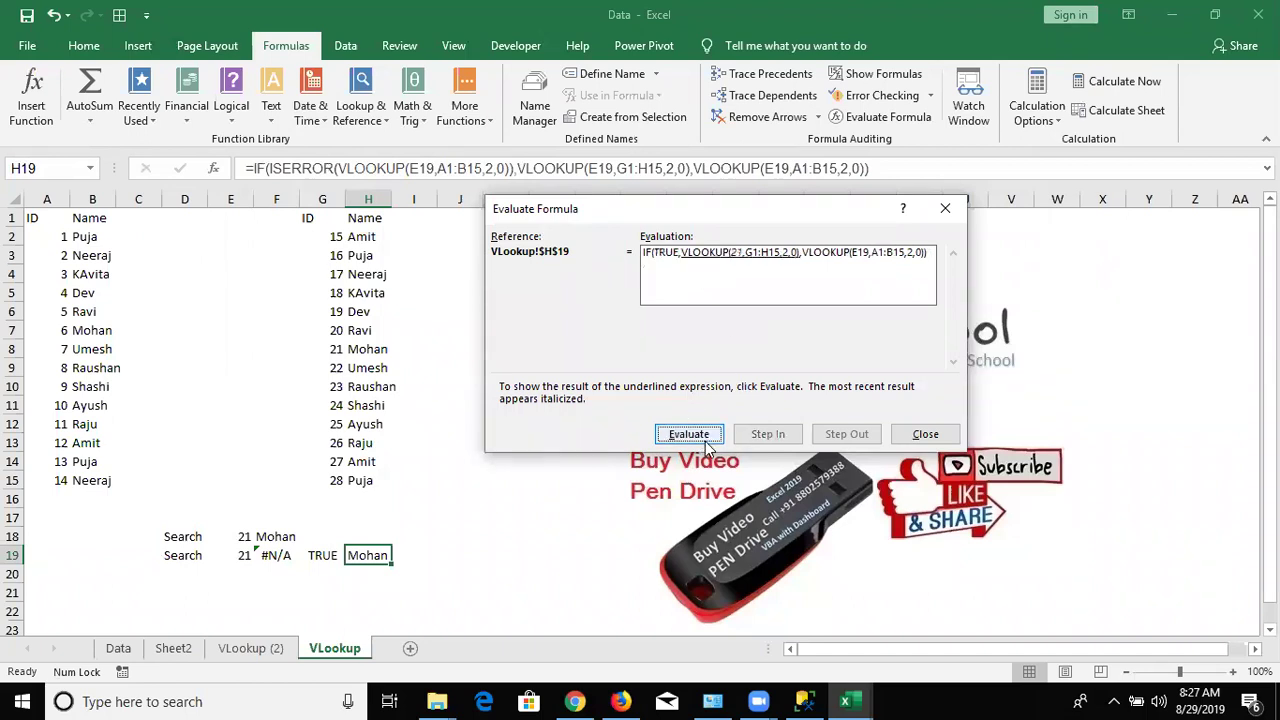
pyautogui.click(689, 434)
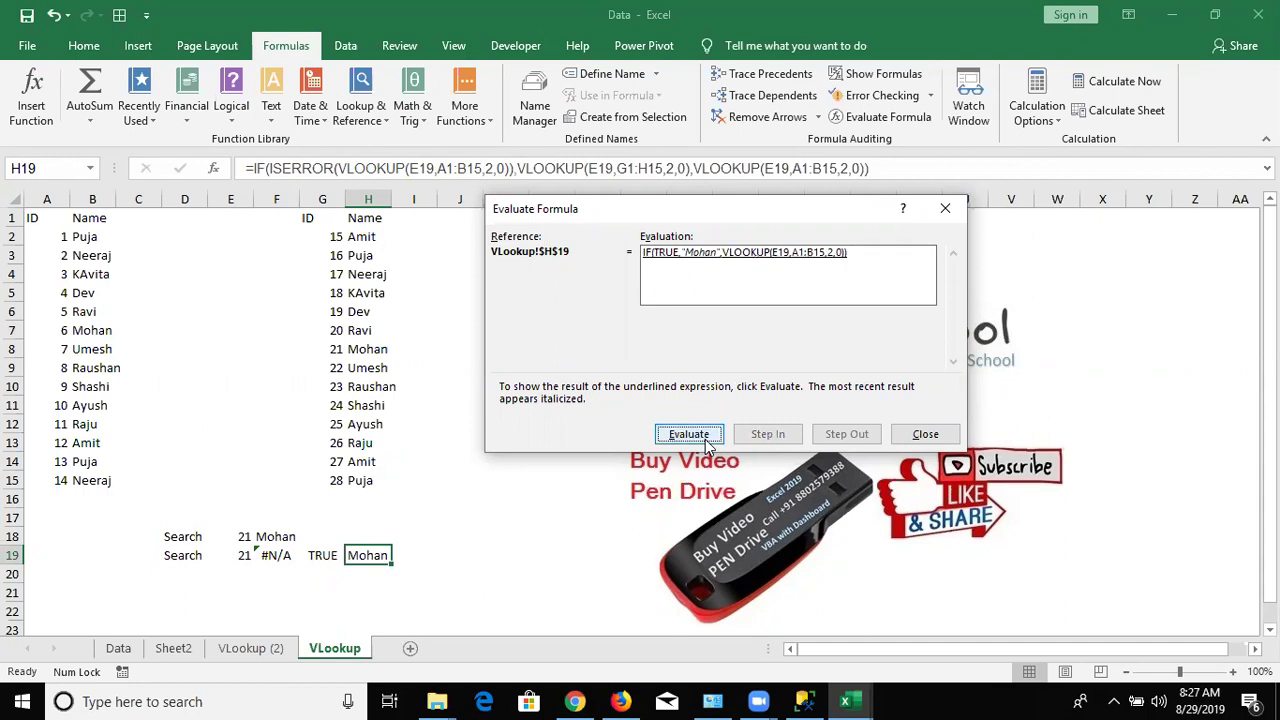
pyautogui.click(705, 439)
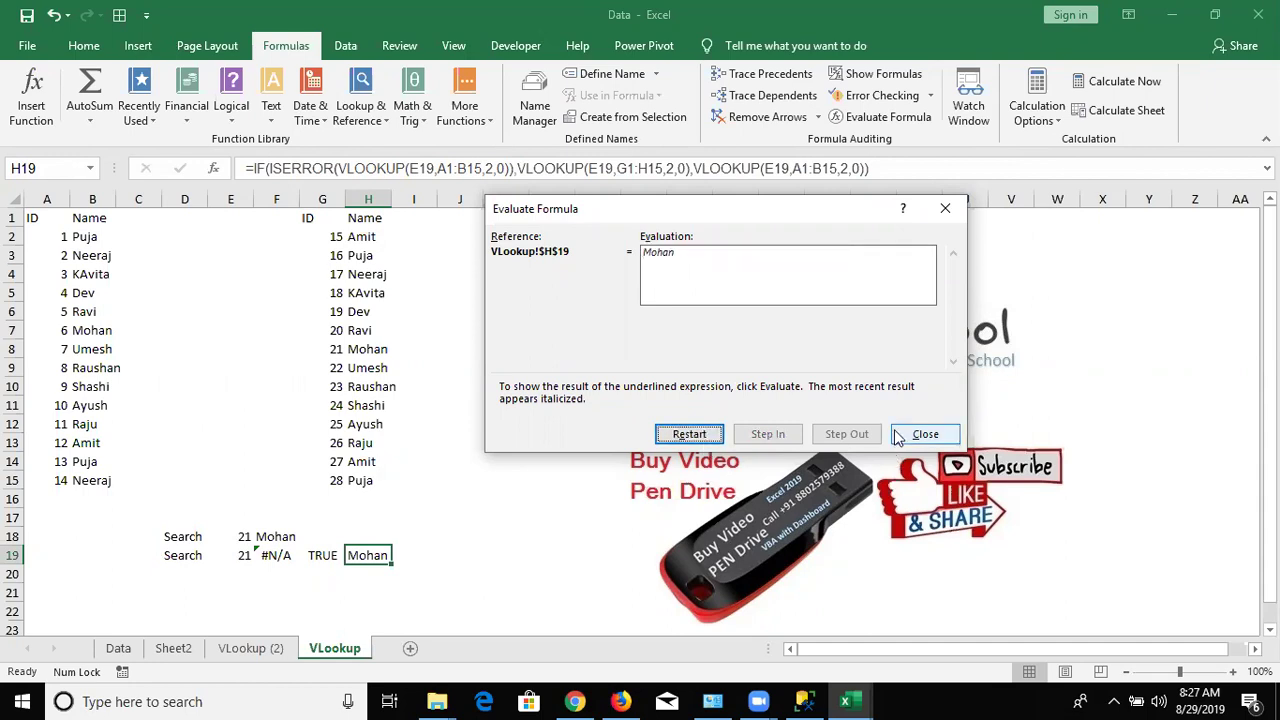
pyautogui.click(925, 434)
# Change the search ID in E19 to 1
pyautogui.click(210, 553)
pyautogui.write('1')
pyautogui.press('Return')
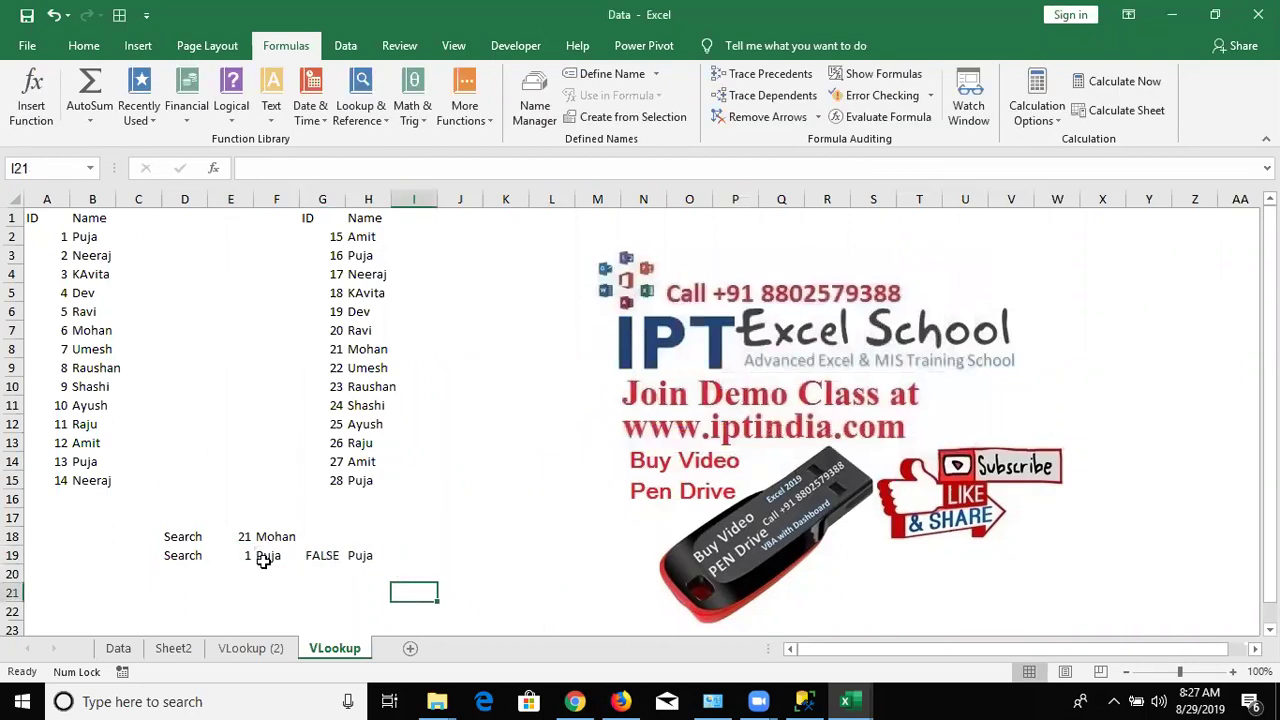
pyautogui.click(266, 556)
pyautogui.click(368, 555)
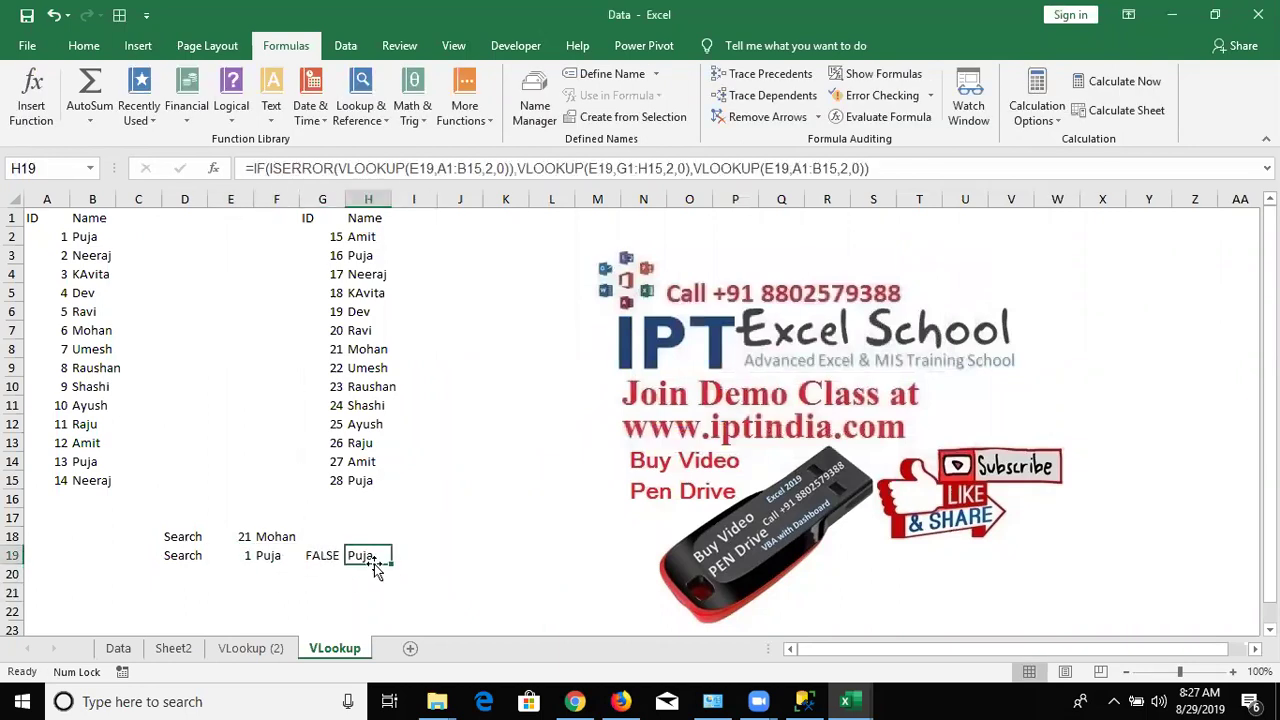
pyautogui.click(870, 117)
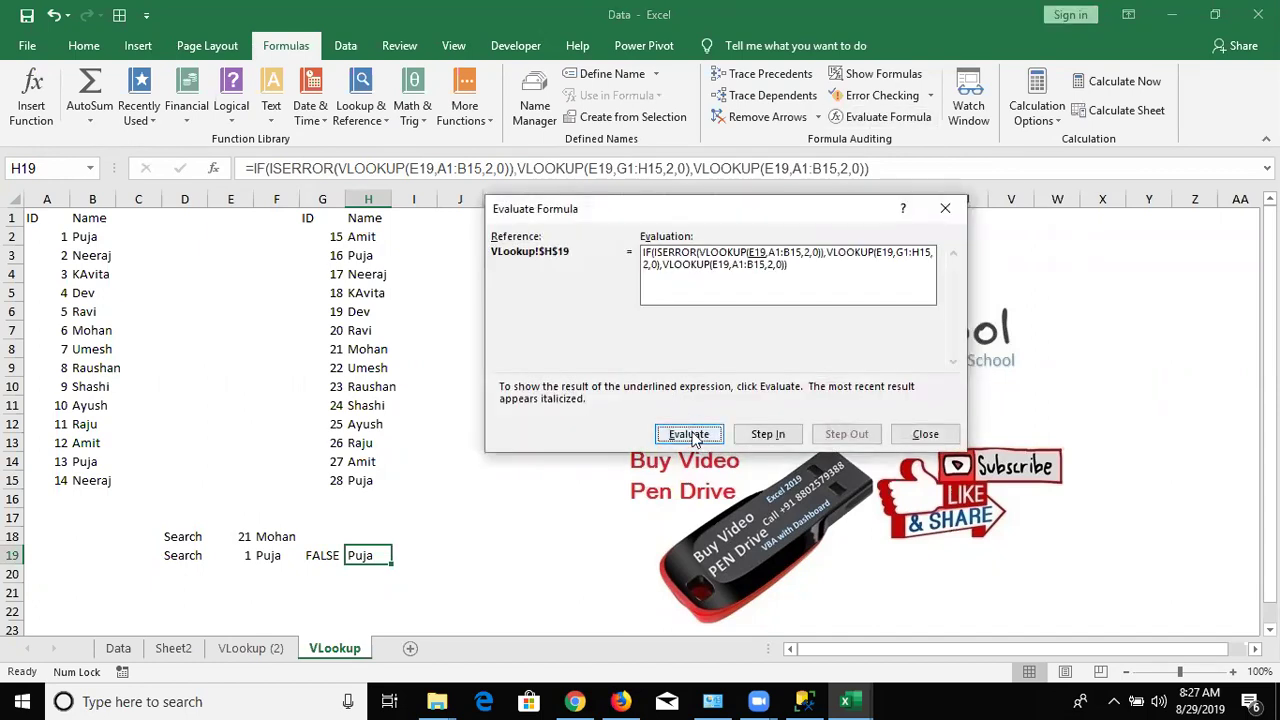
pyautogui.click(688, 436)
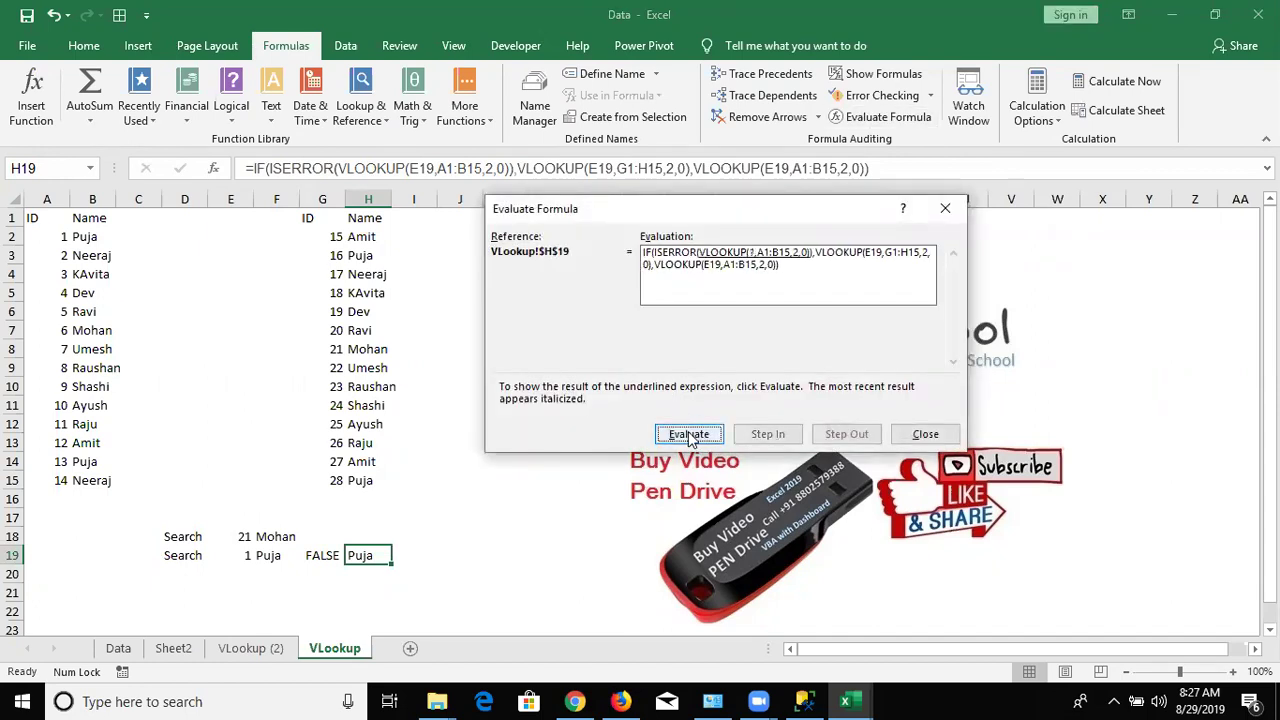
pyautogui.click(688, 436)
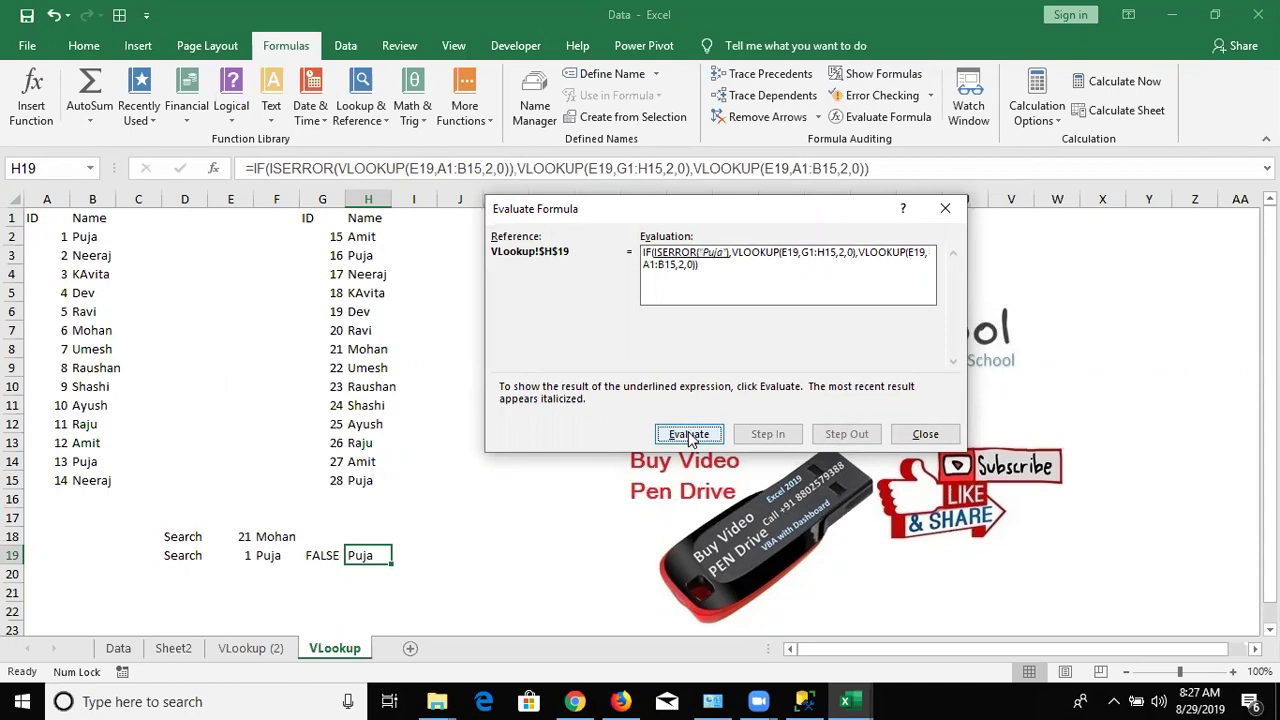
pyautogui.click(689, 436)
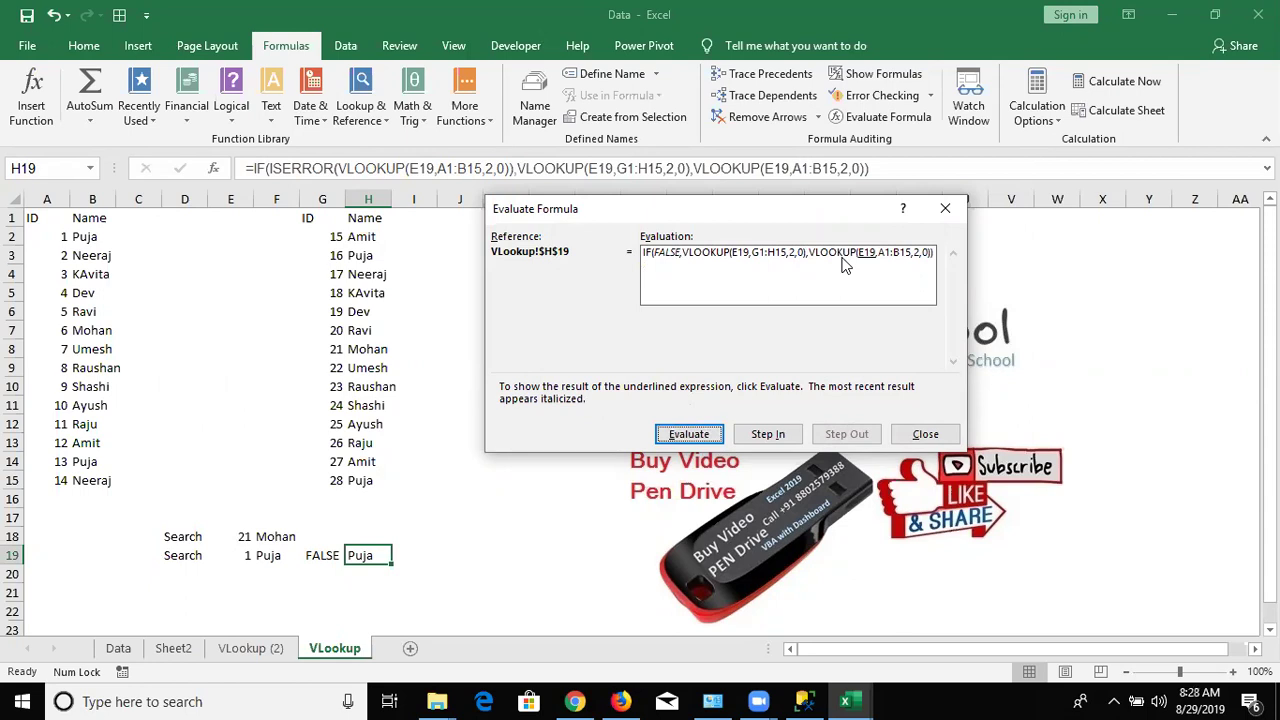
pyautogui.click(709, 437)
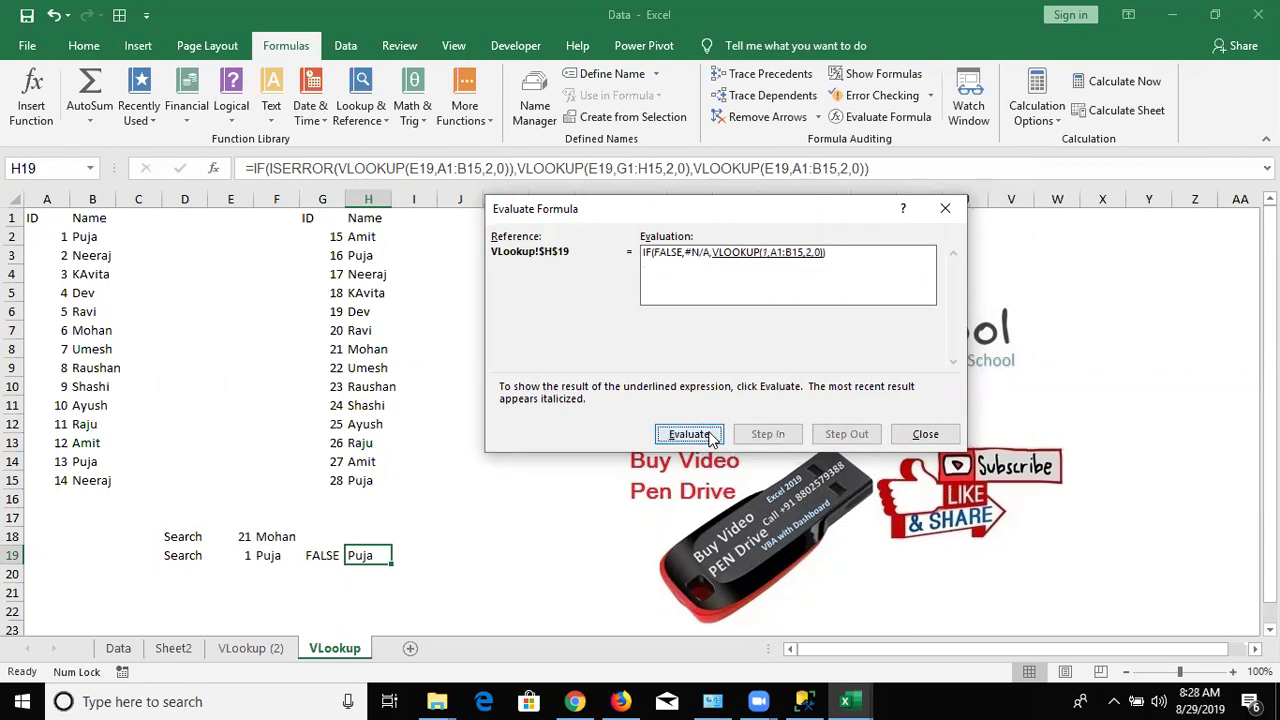
pyautogui.click(711, 439)
pyautogui.click(711, 439)
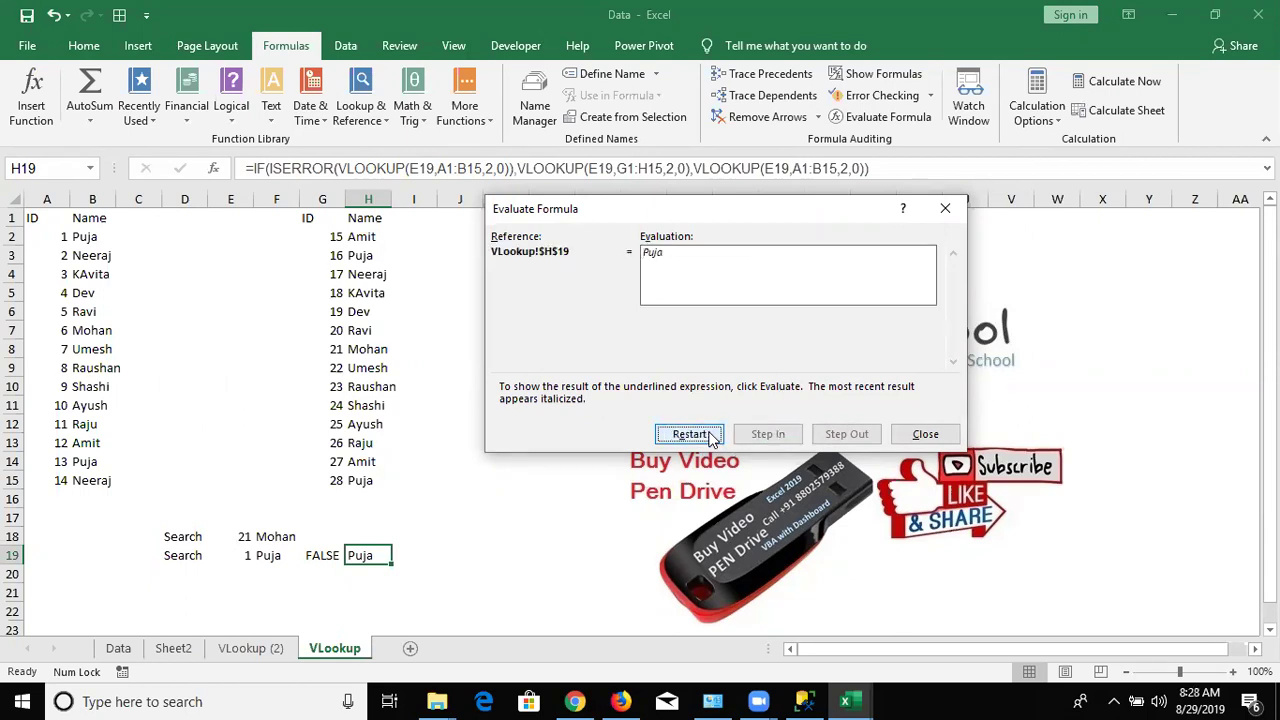
pyautogui.click(920, 434)
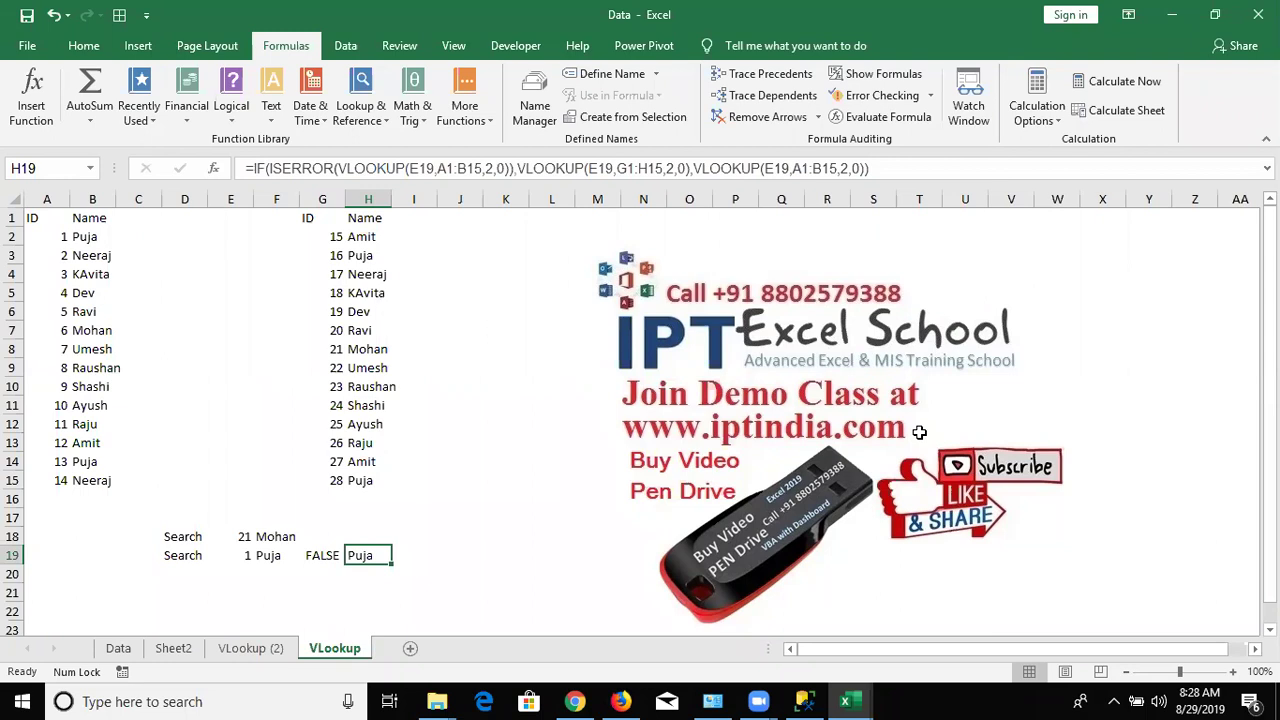
# Turn Ravi's B6 entry into a #DIV/0! error with =C6/0
pyautogui.click(88, 310)
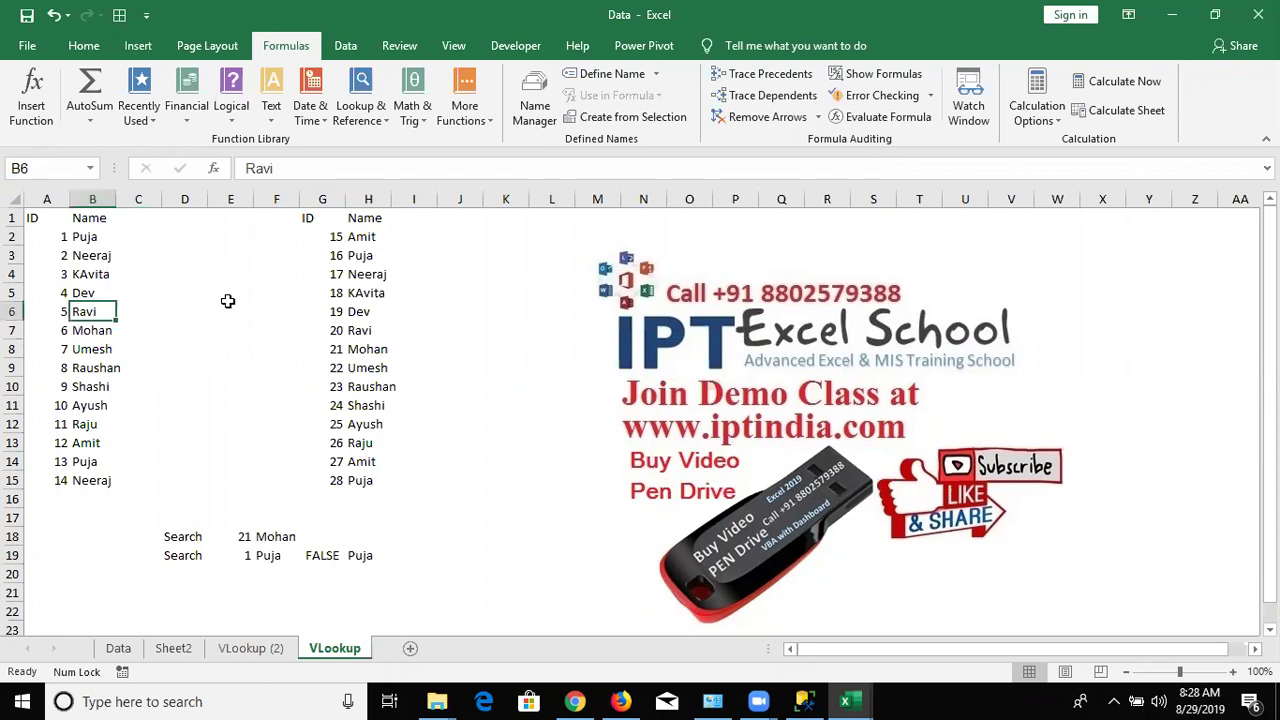
pyautogui.write('=')
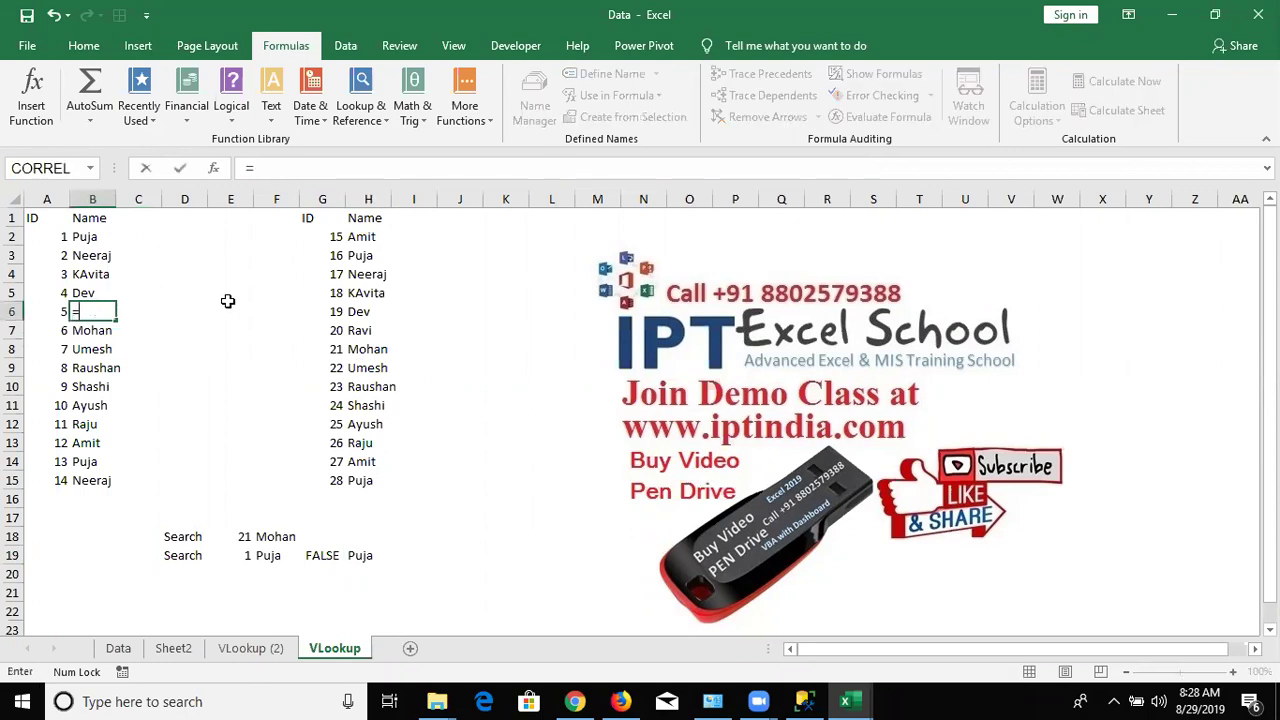
pyautogui.press('Right')
pyautogui.write('/')
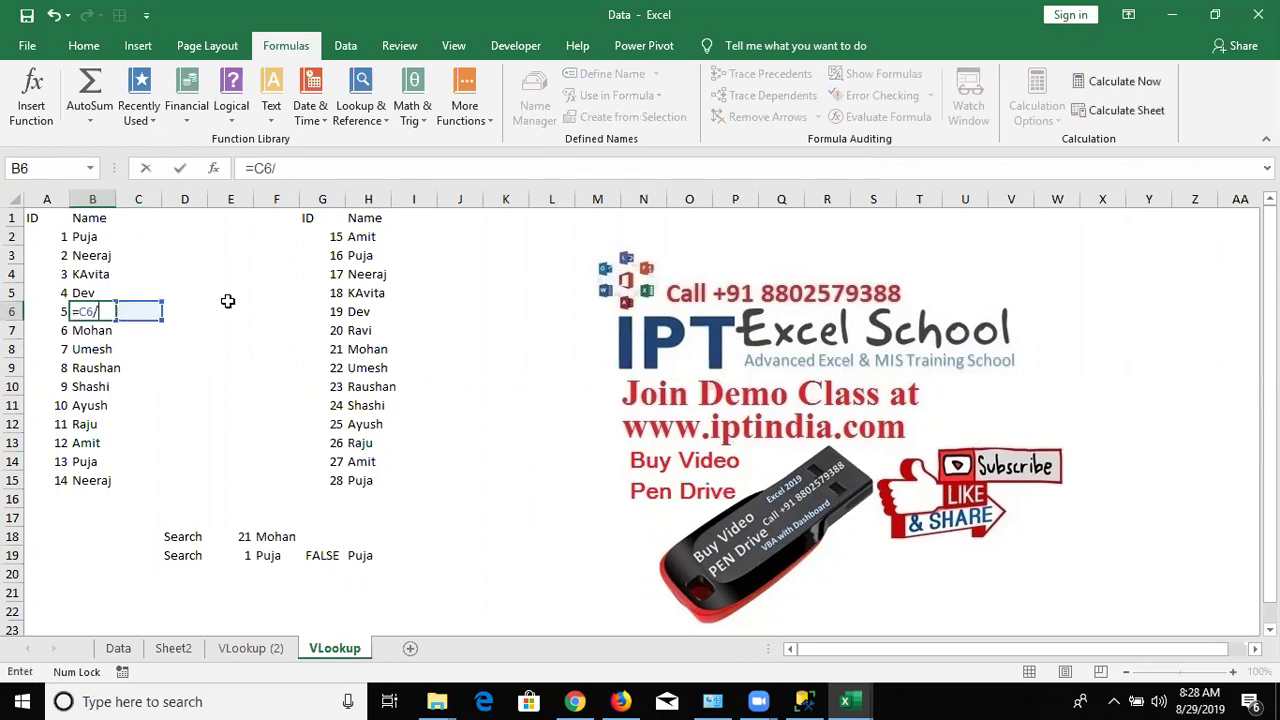
pyautogui.write('0')
pyautogui.press('Return')
pyautogui.press('Up')
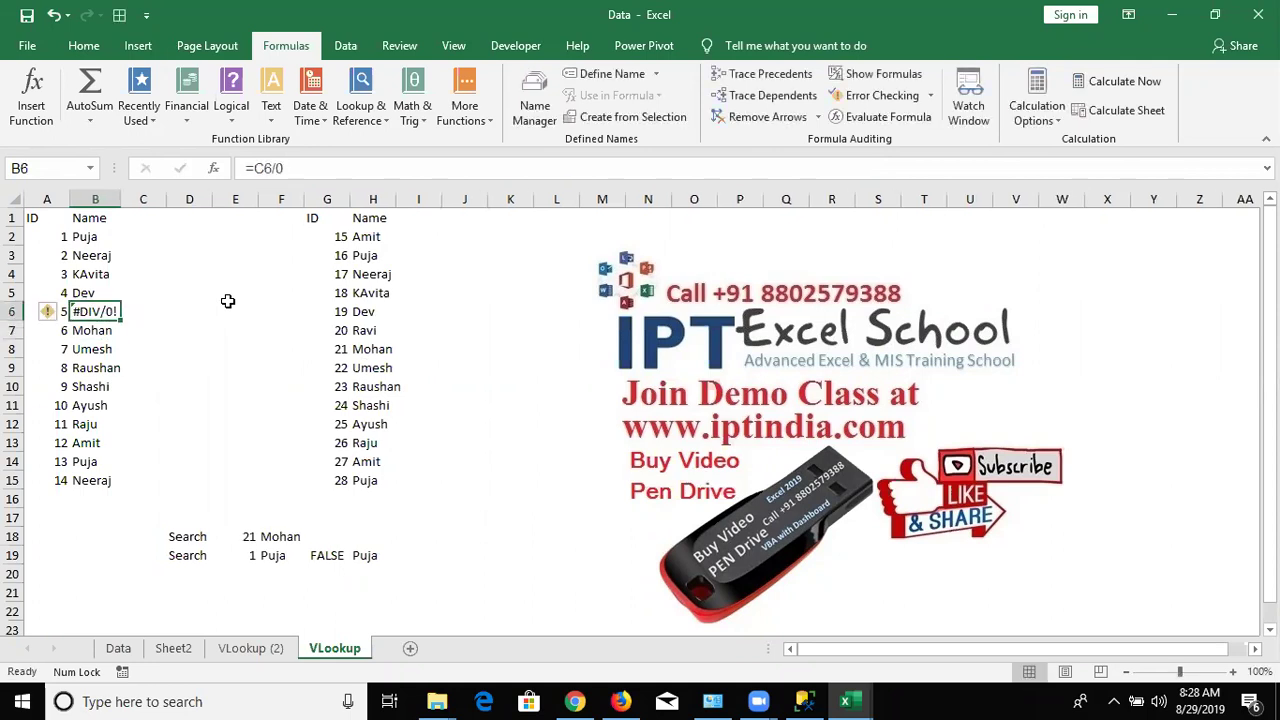
# Enter search ID 5 in E18 and select F18's IFERROR lookup, showing #N/A
pyautogui.click(232, 536)
pyautogui.write('5')
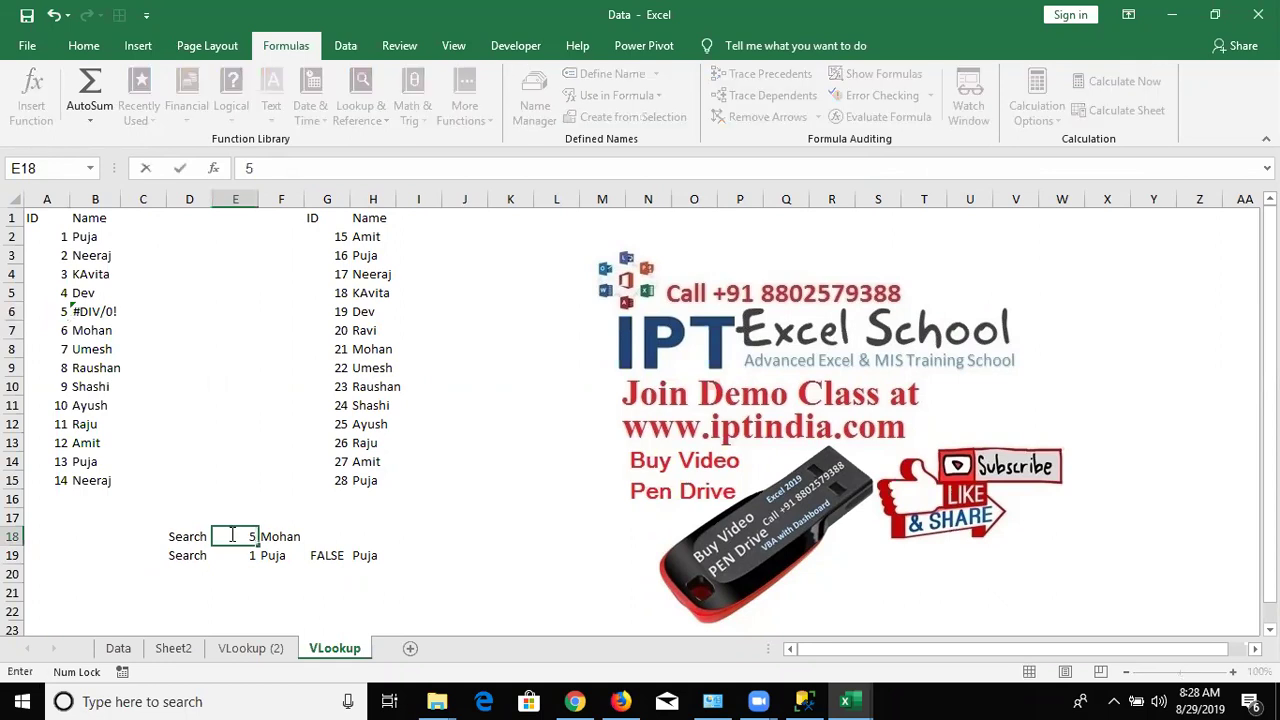
pyautogui.press('Return')
pyautogui.click(231, 536)
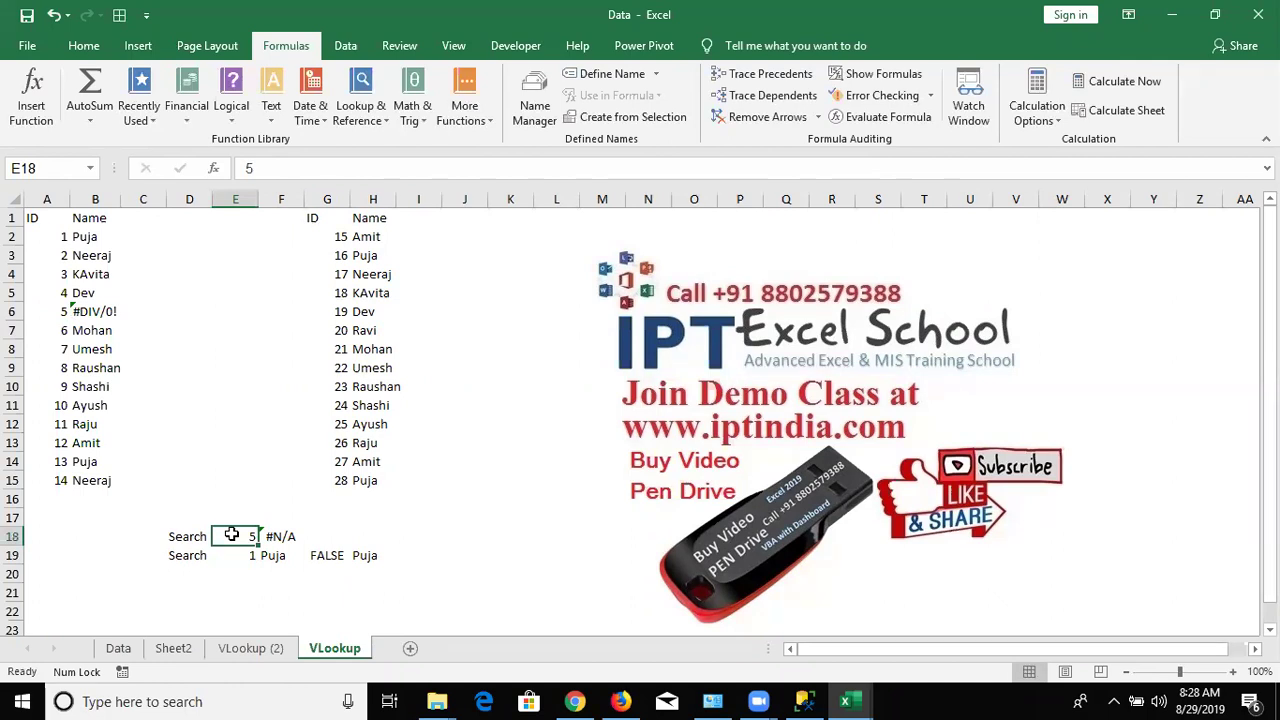
pyautogui.press('Right')
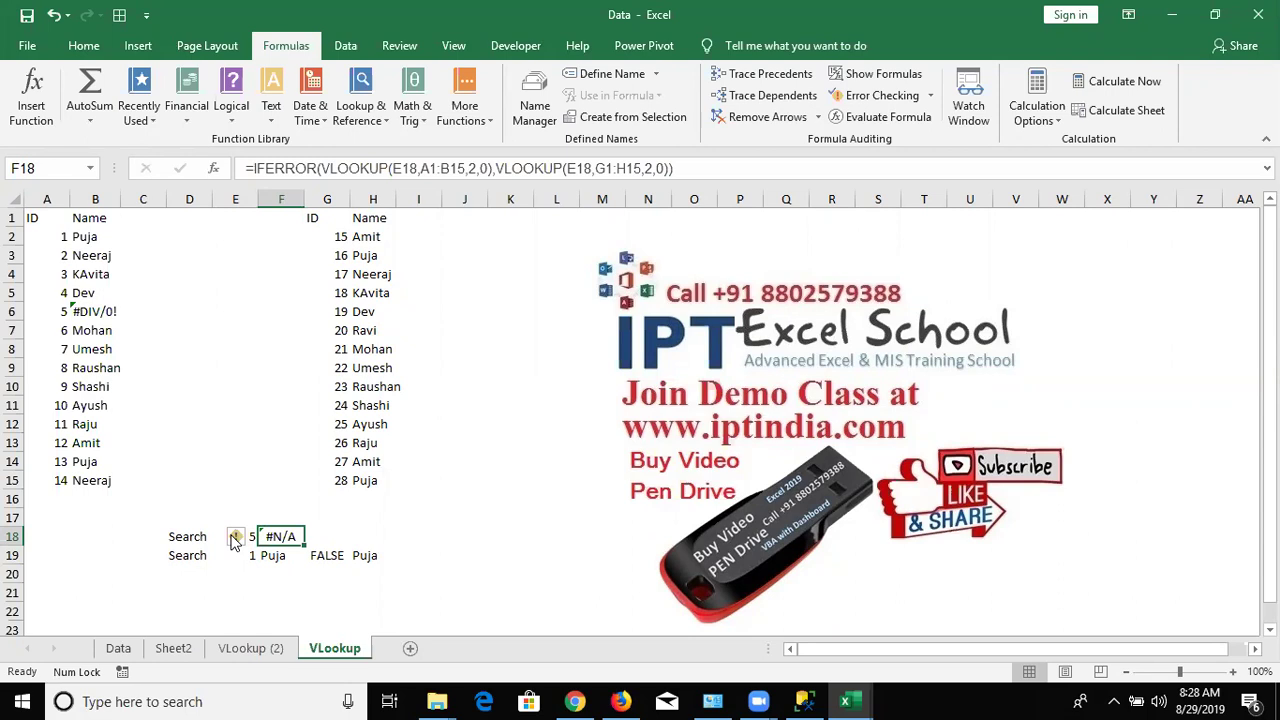
# Evaluate F18's formula step by step until its first lookup for ID 5 shows #DIV/0!
pyautogui.click(886, 117)
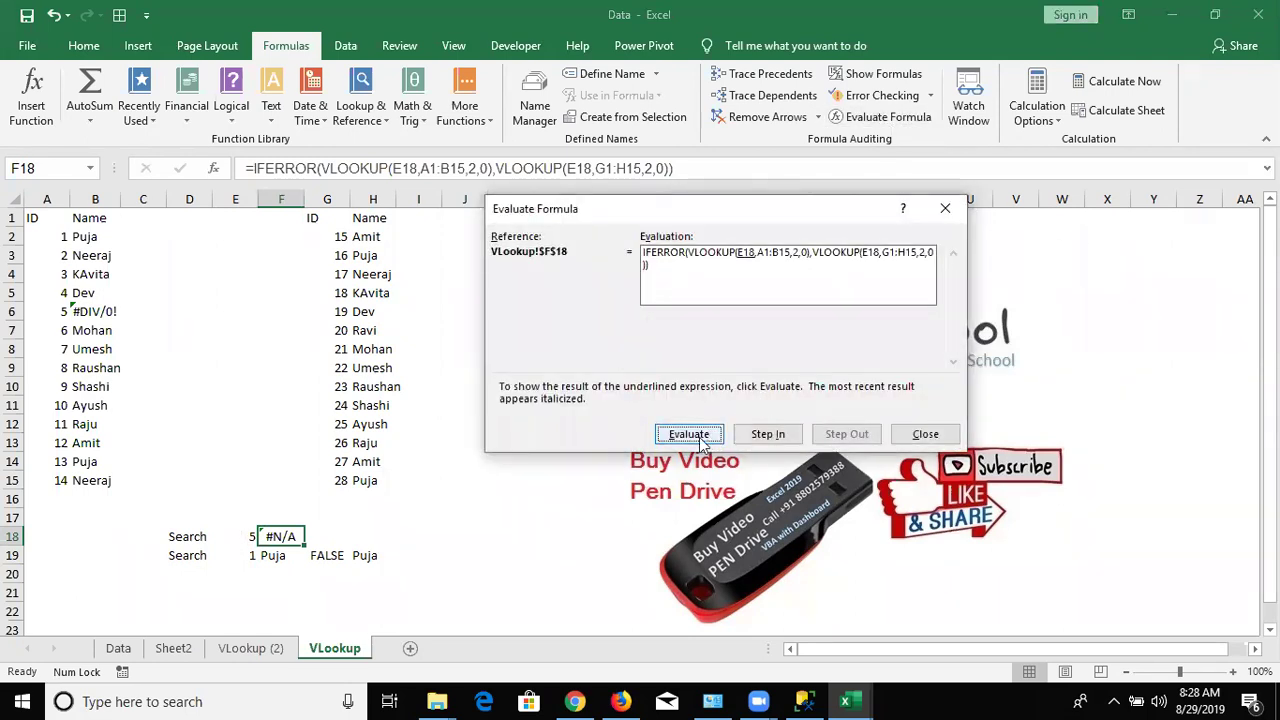
pyautogui.click(703, 445)
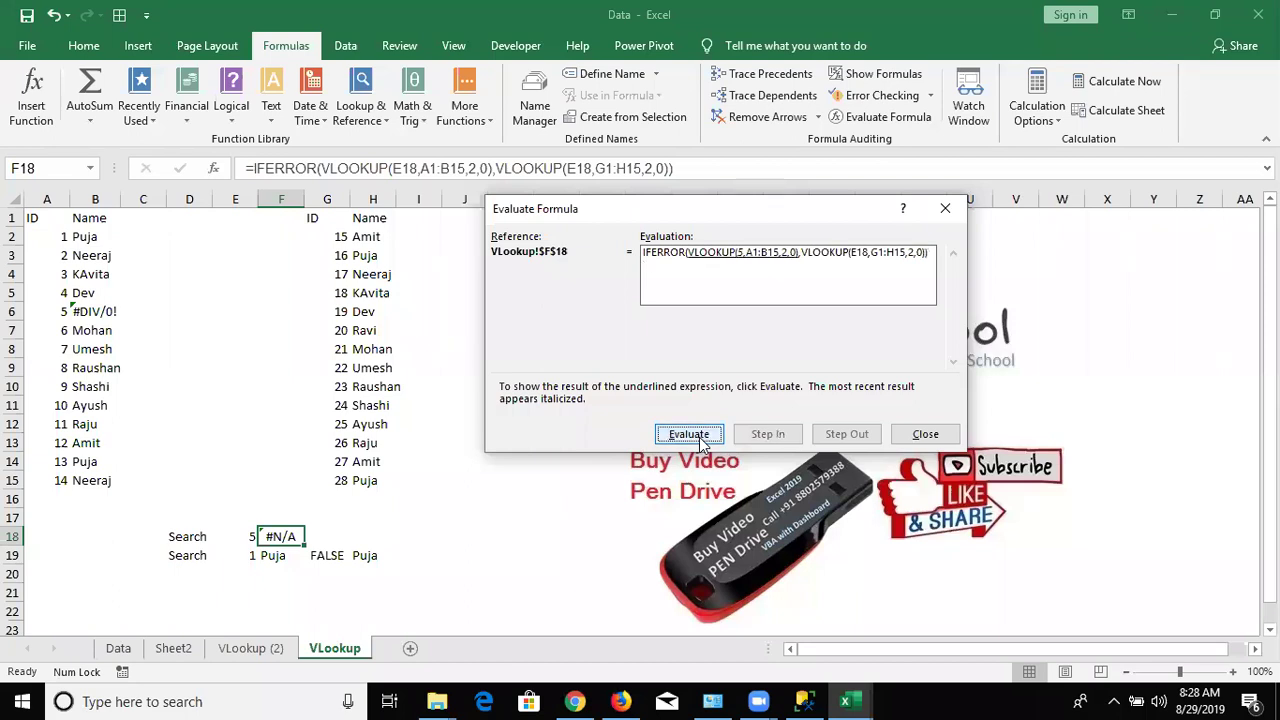
pyautogui.click(703, 445)
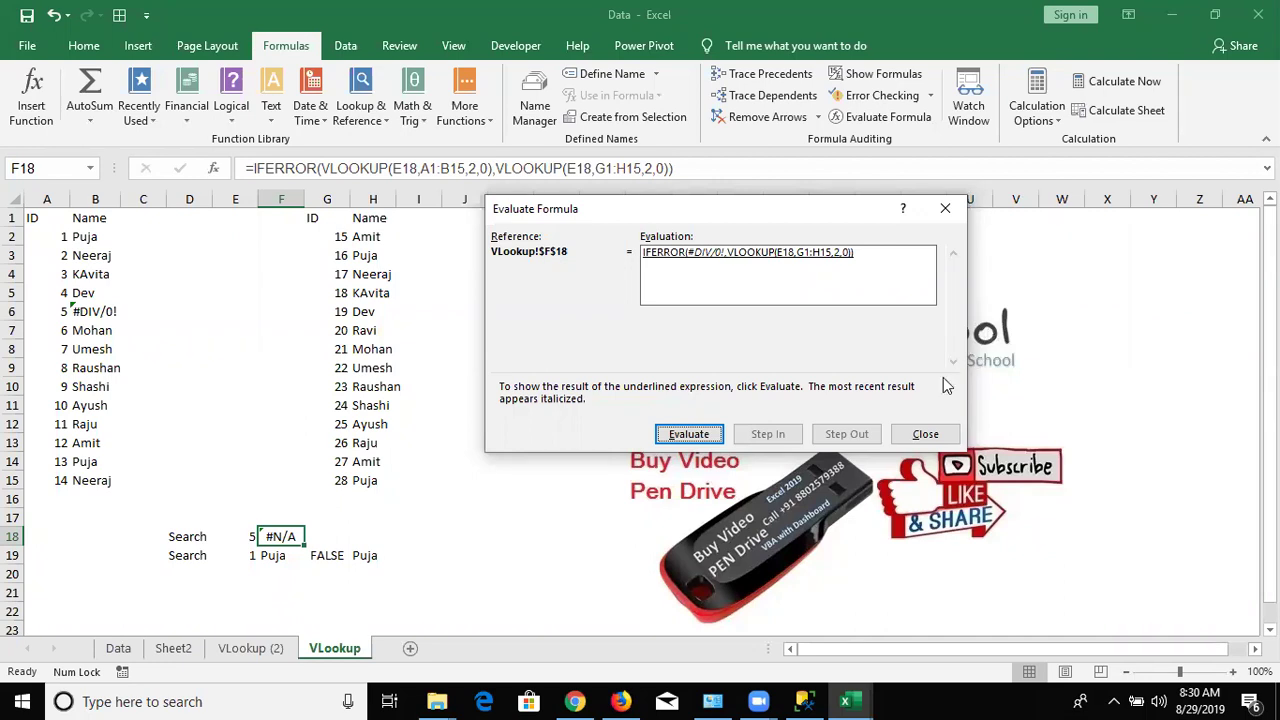
# Close Evaluate Formula, try =ISERROR(B6) in C6, then clear it after the circular reference warning
pyautogui.click(922, 437)
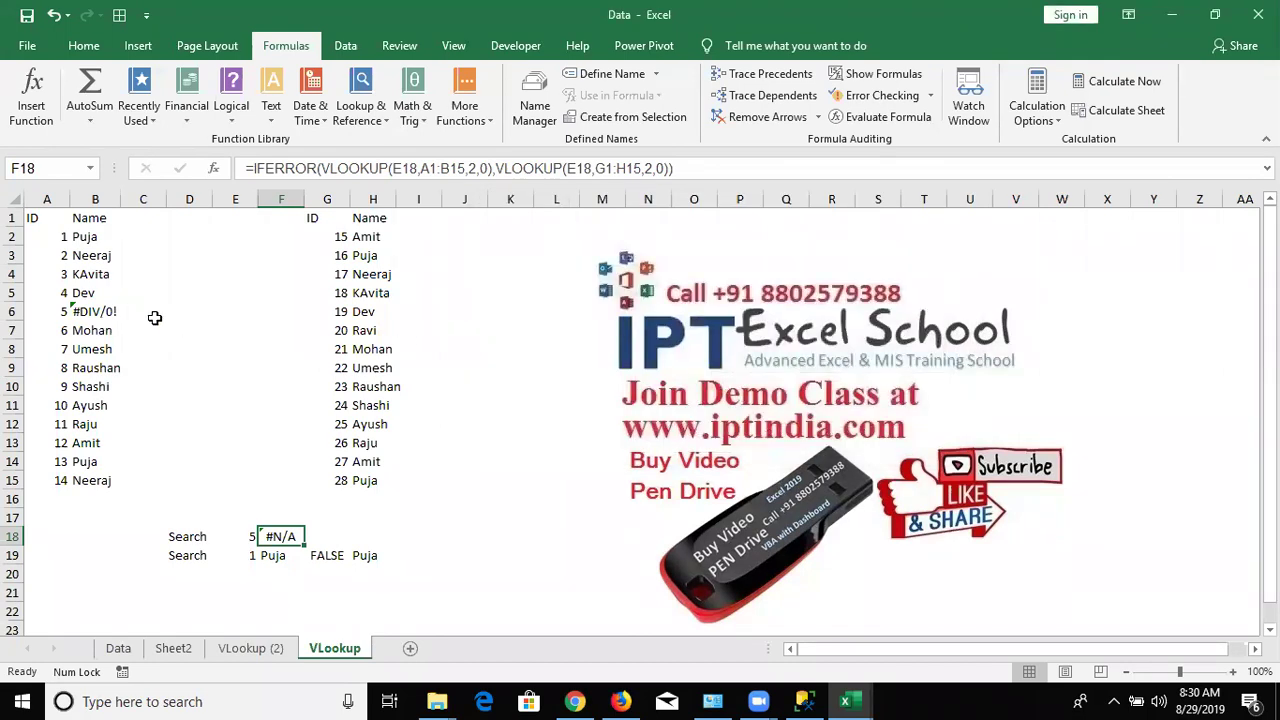
pyautogui.click(155, 316)
pyautogui.write('=')
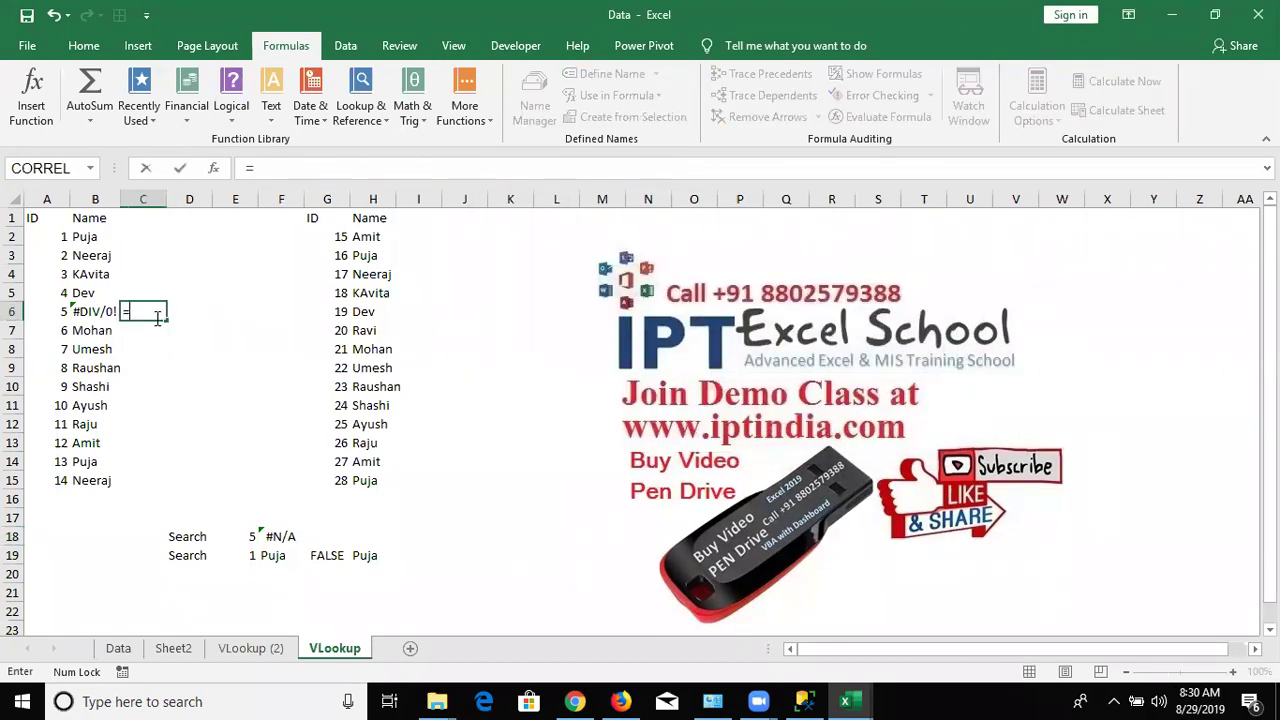
pyautogui.write('is')
pyautogui.press('Down')
pyautogui.press('Down')
pyautogui.press('Tab')
pyautogui.write('B6')
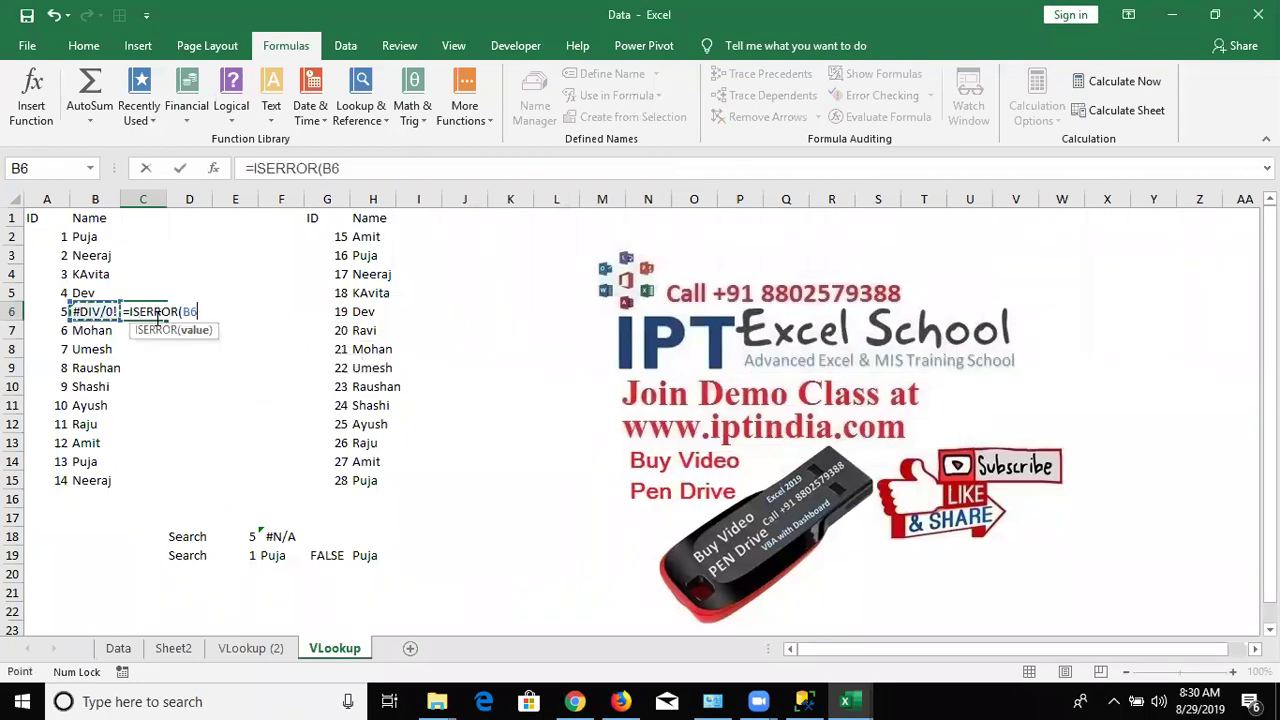
pyautogui.press('Return')
pyautogui.press('Escape')
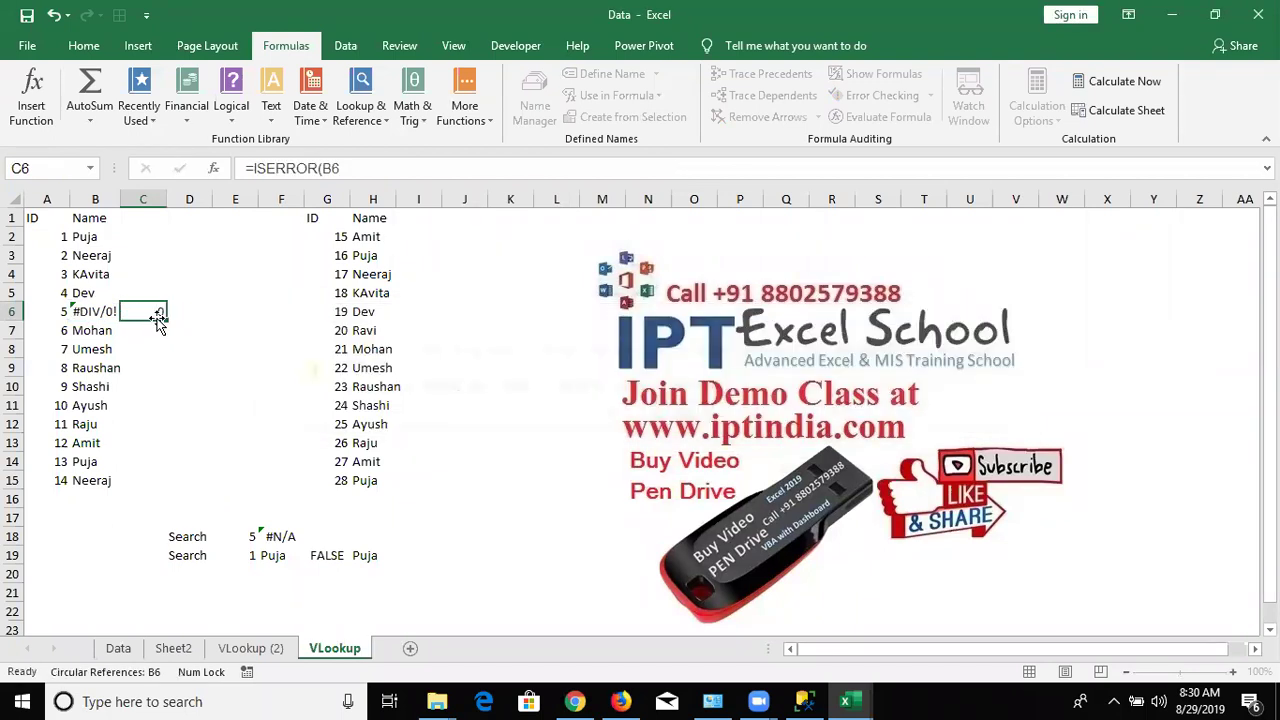
pyautogui.click(158, 318)
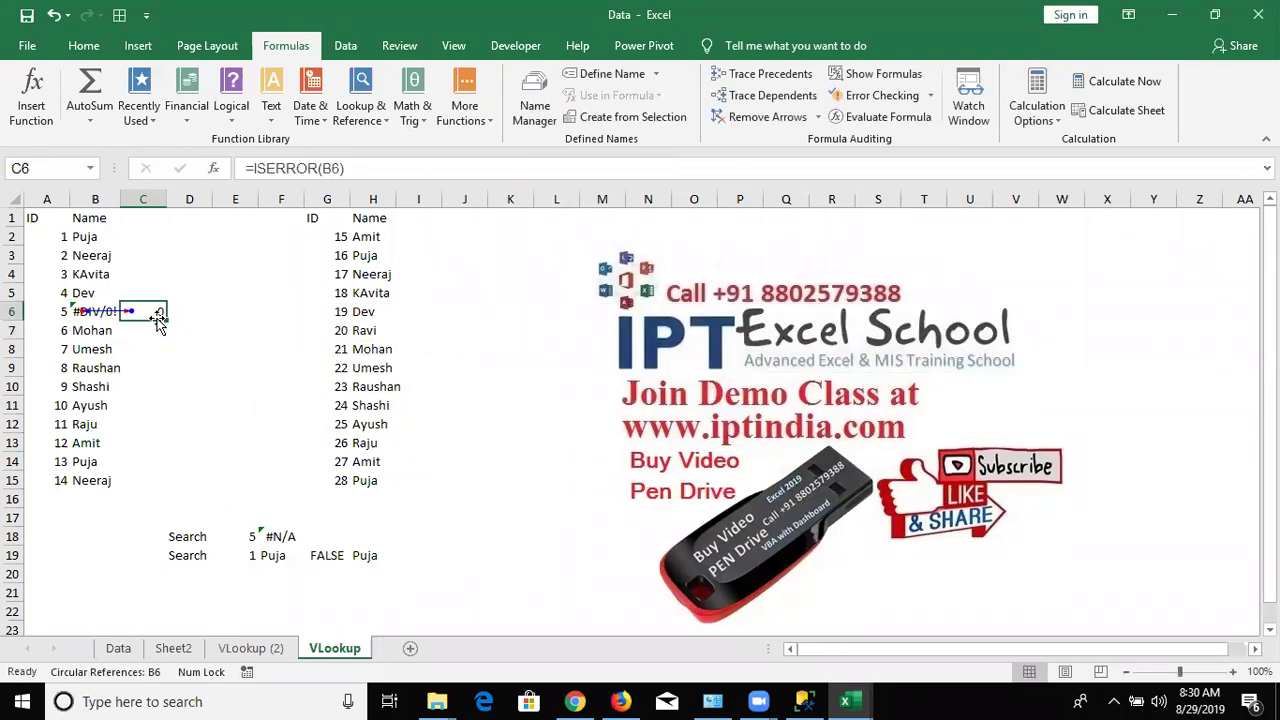
pyautogui.press('Delete')
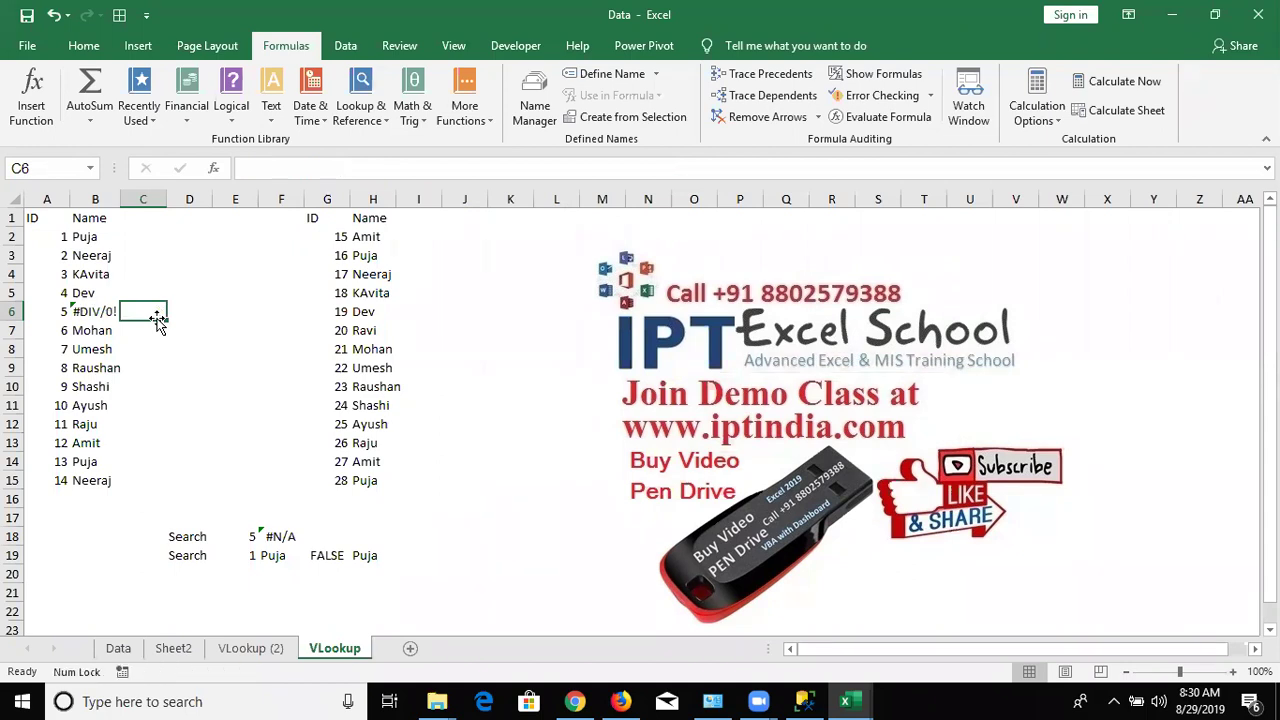
# Enter =ISERROR(B6) in C7 so it shows TRUE for B6's #DIV/0! error
pyautogui.press('Down')
pyautogui.write('=')
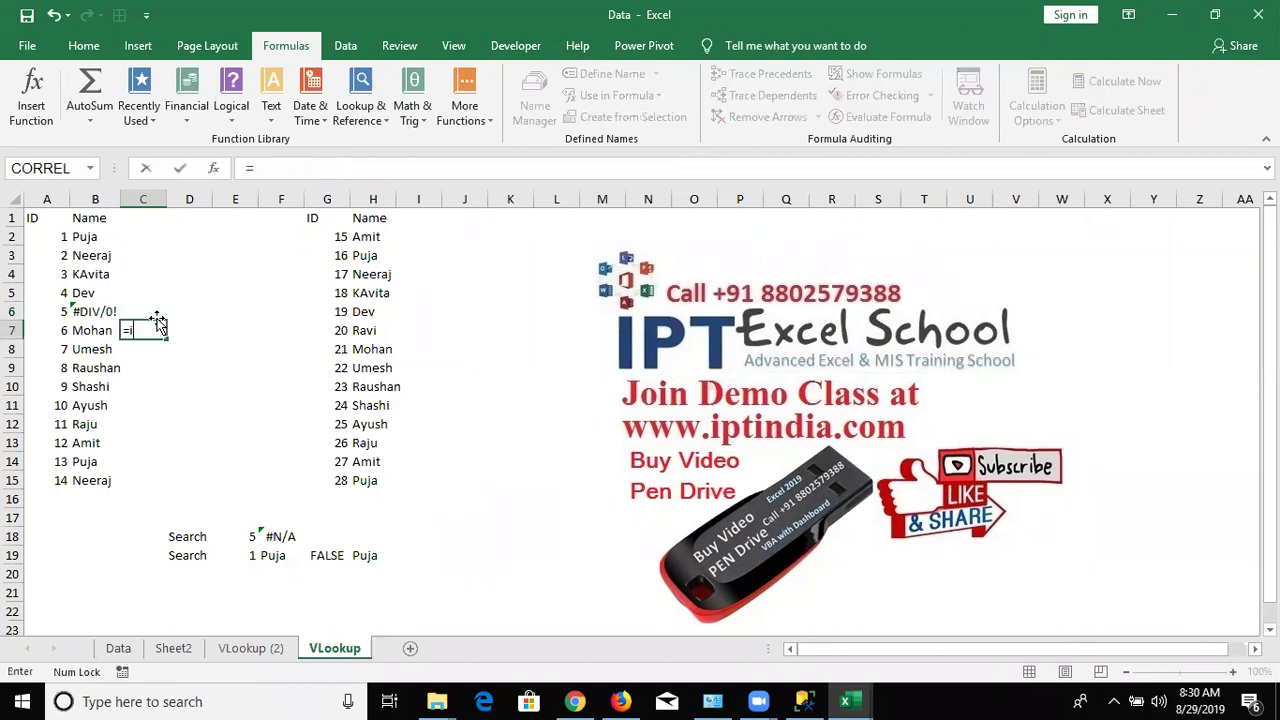
pyautogui.write('is')
pyautogui.press('Down')
pyautogui.press('Down')
pyautogui.press('Tab')
pyautogui.press('Left')
pyautogui.press('Up')
pyautogui.press('Return')
# Clear C7's ISERROR formula and begin a new =IS formula there
pyautogui.click(157, 322)
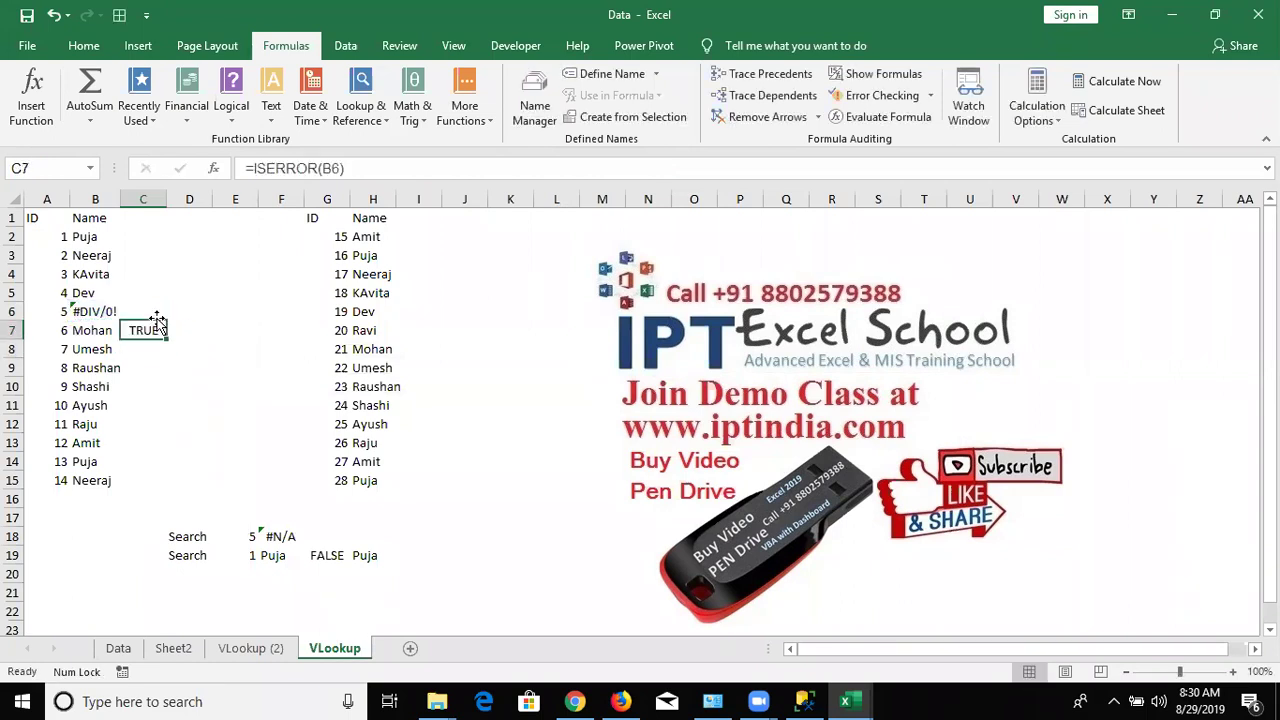
pyautogui.press('Delete')
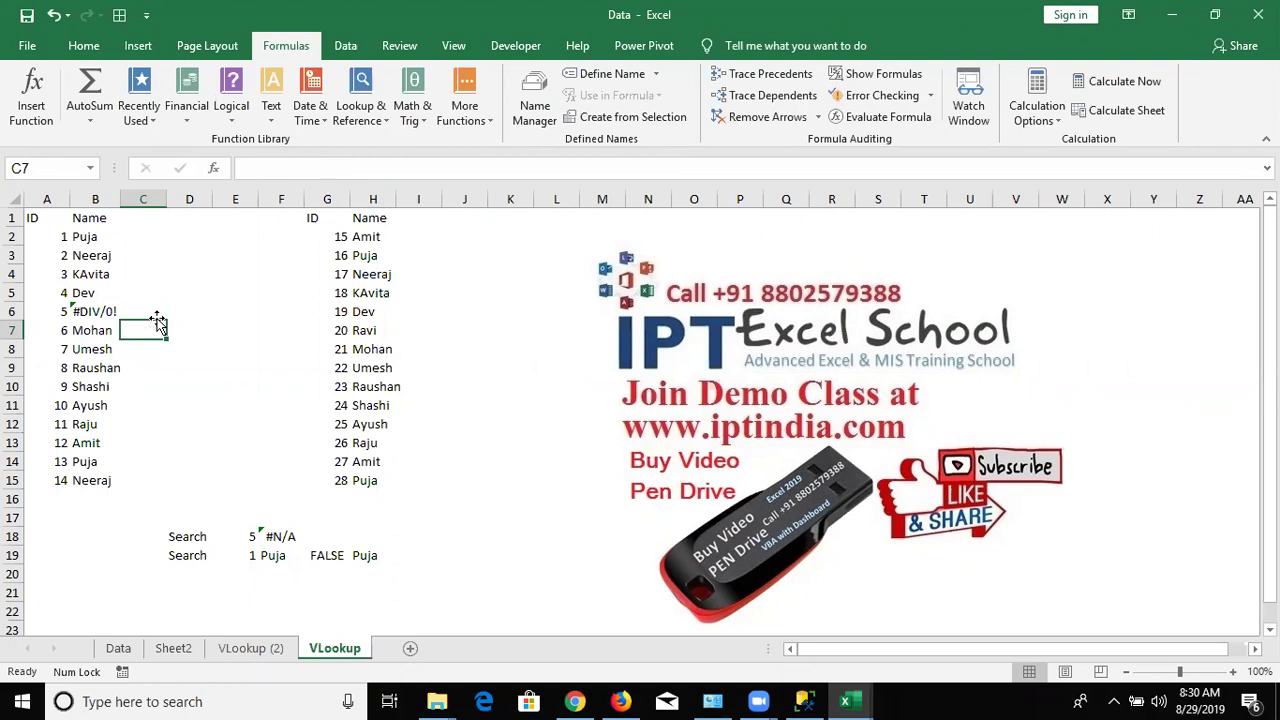
pyautogui.write('=')
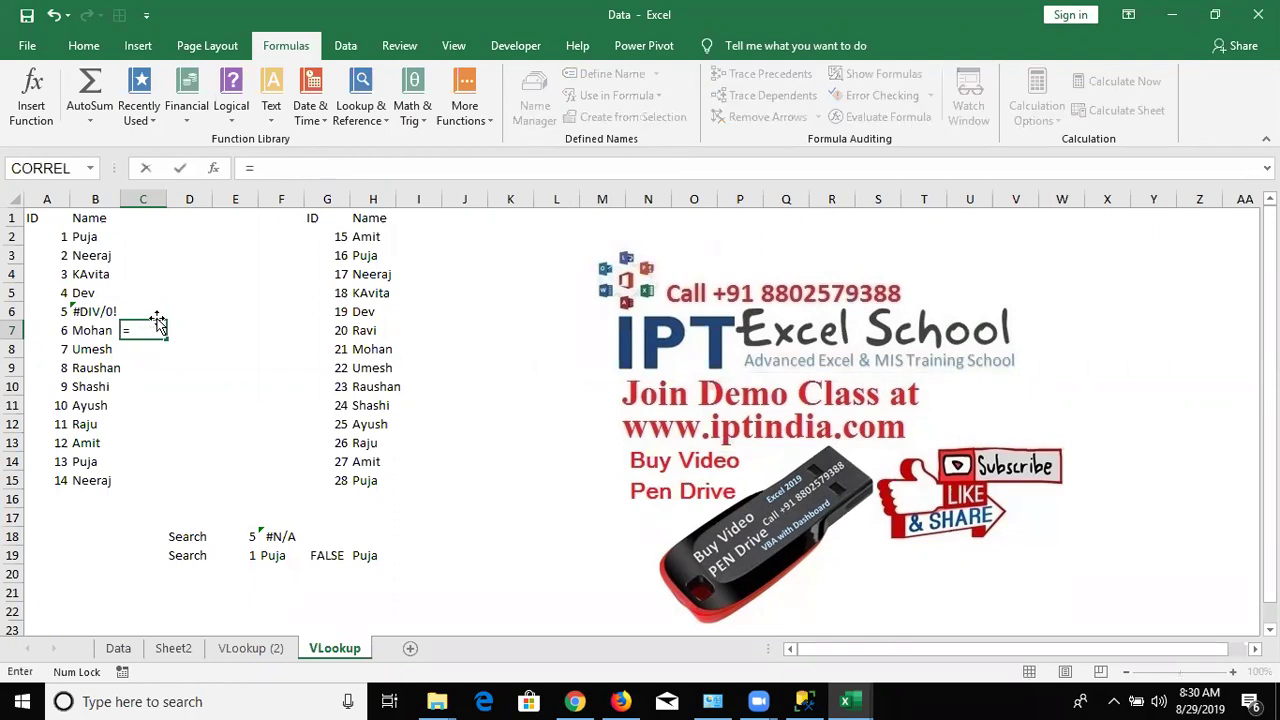
pyautogui.write('is')
# Complete C7 as =ISERR(B6), returning TRUE for the #DIV/0! error
pyautogui.press('Down')
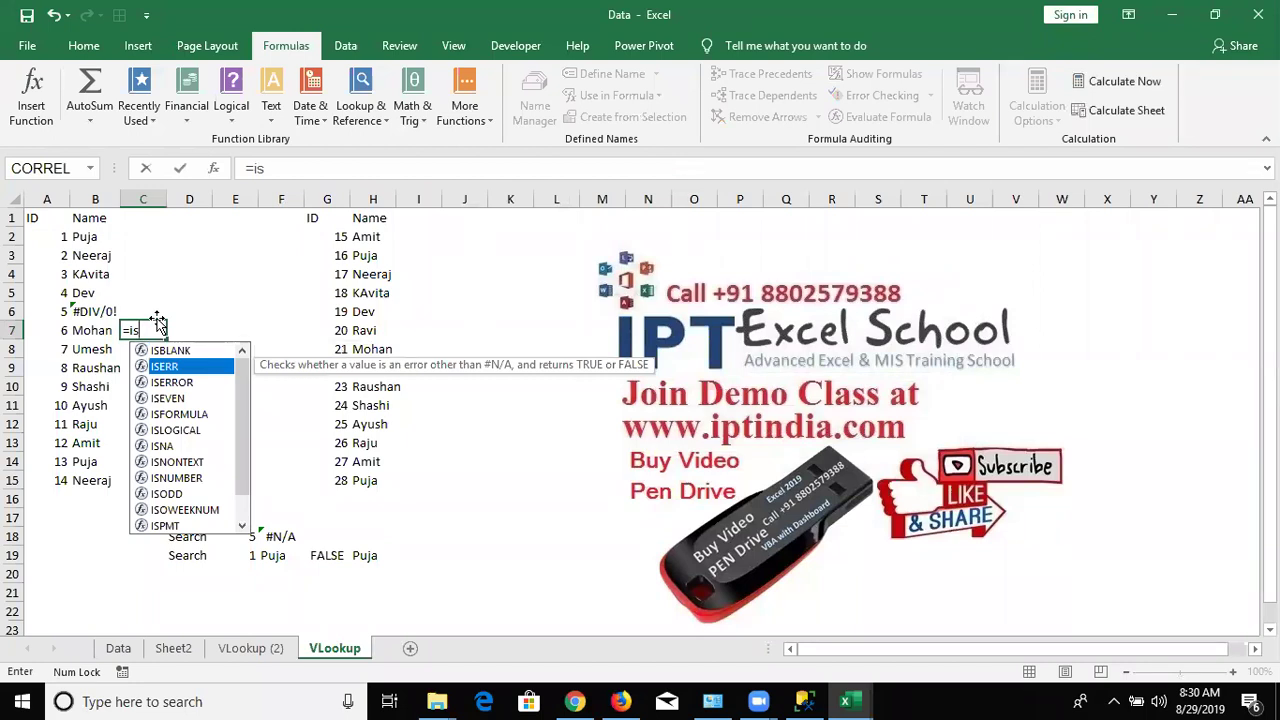
pyautogui.press('Tab')
pyautogui.press('Left')
pyautogui.press('Up')
pyautogui.write(')')
pyautogui.press('Return')
pyautogui.click(158, 323)
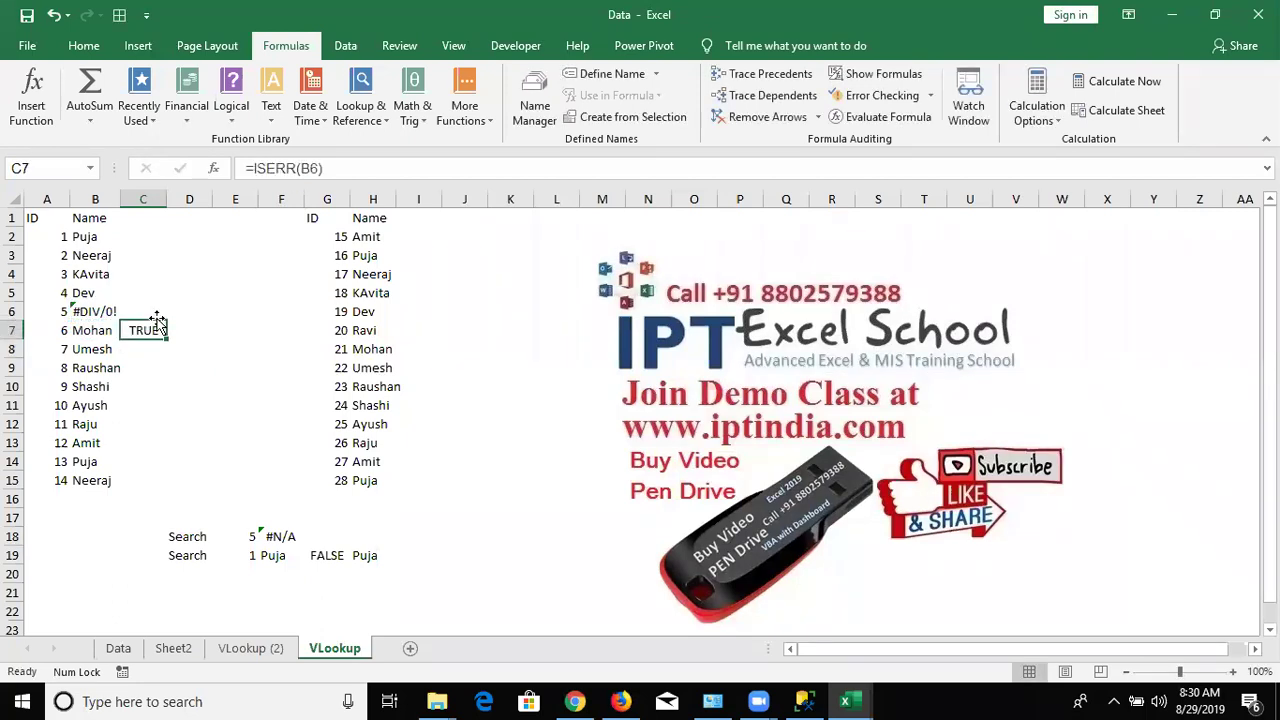
# Temporarily set B6 to =NA() so ISERR reads FALSE, then undo to restore #DIV/0!
pyautogui.press('Up')
pyautogui.press('Left')
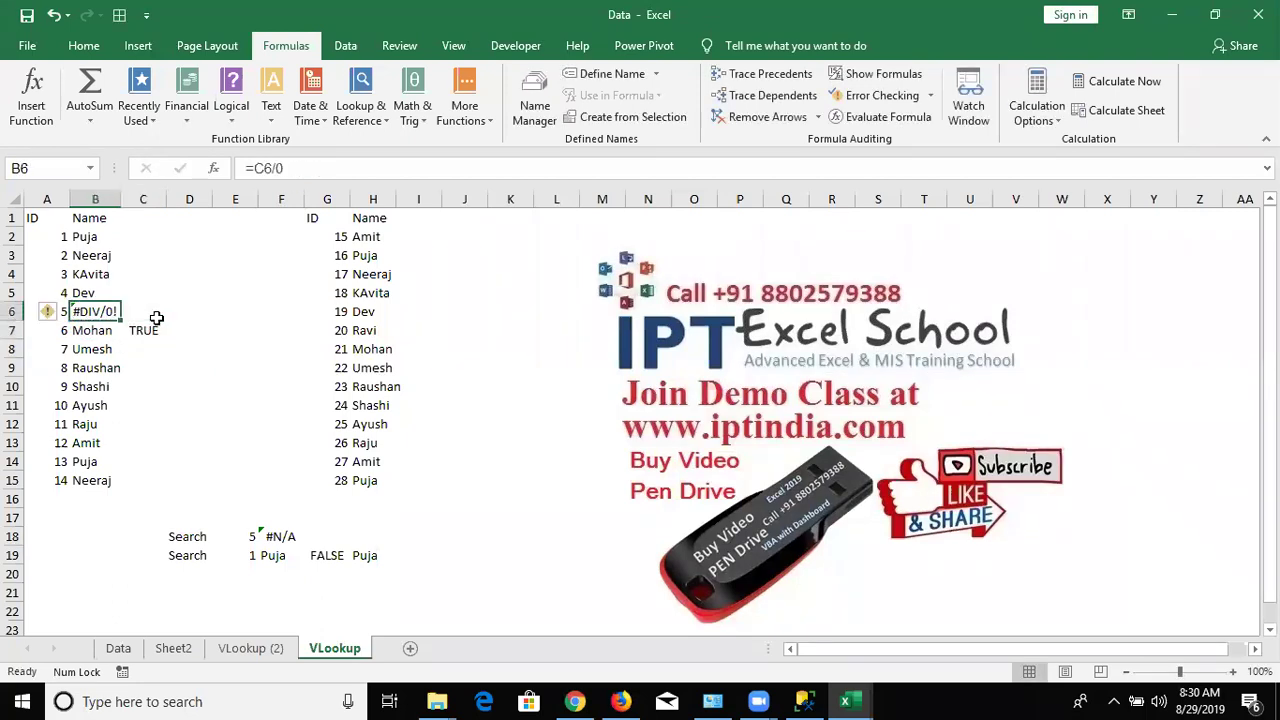
pyautogui.write('=na')
pyautogui.press('Tab')
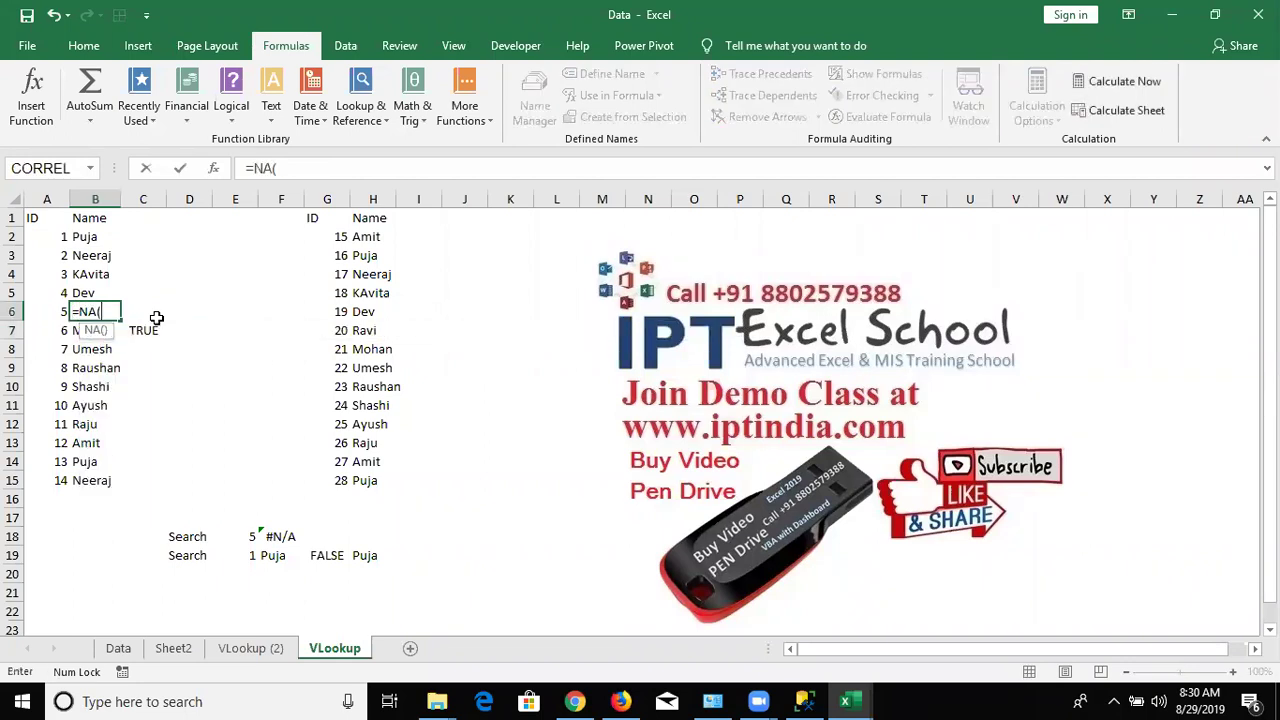
pyautogui.write(')')
pyautogui.press('Return')
pyautogui.press('Return')
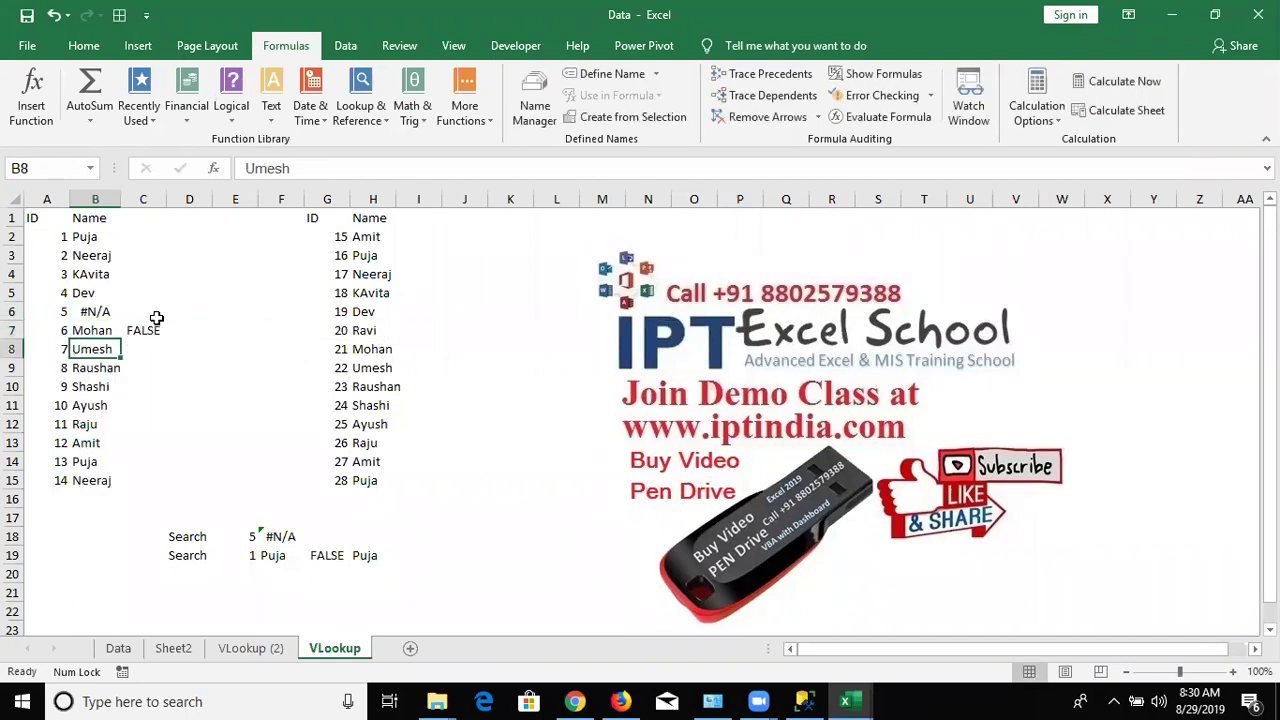
pyautogui.click(158, 323)
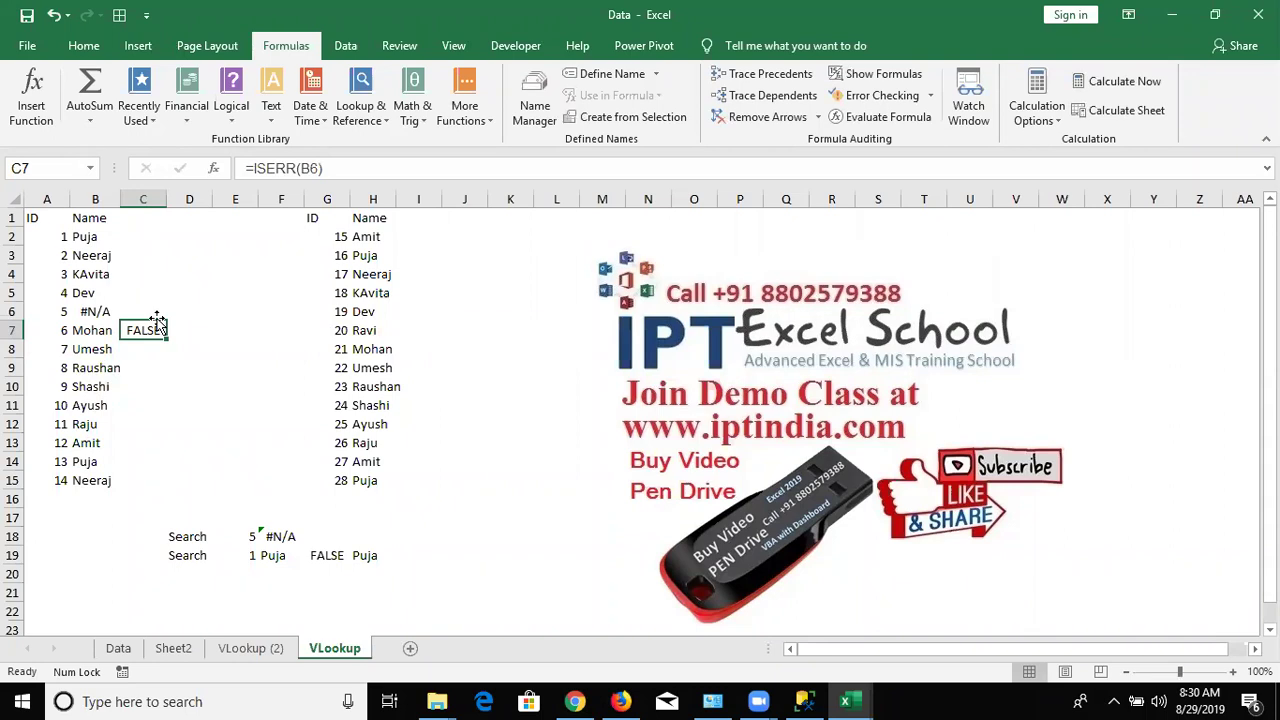
pyautogui.hotkey('ctrl', 'z')
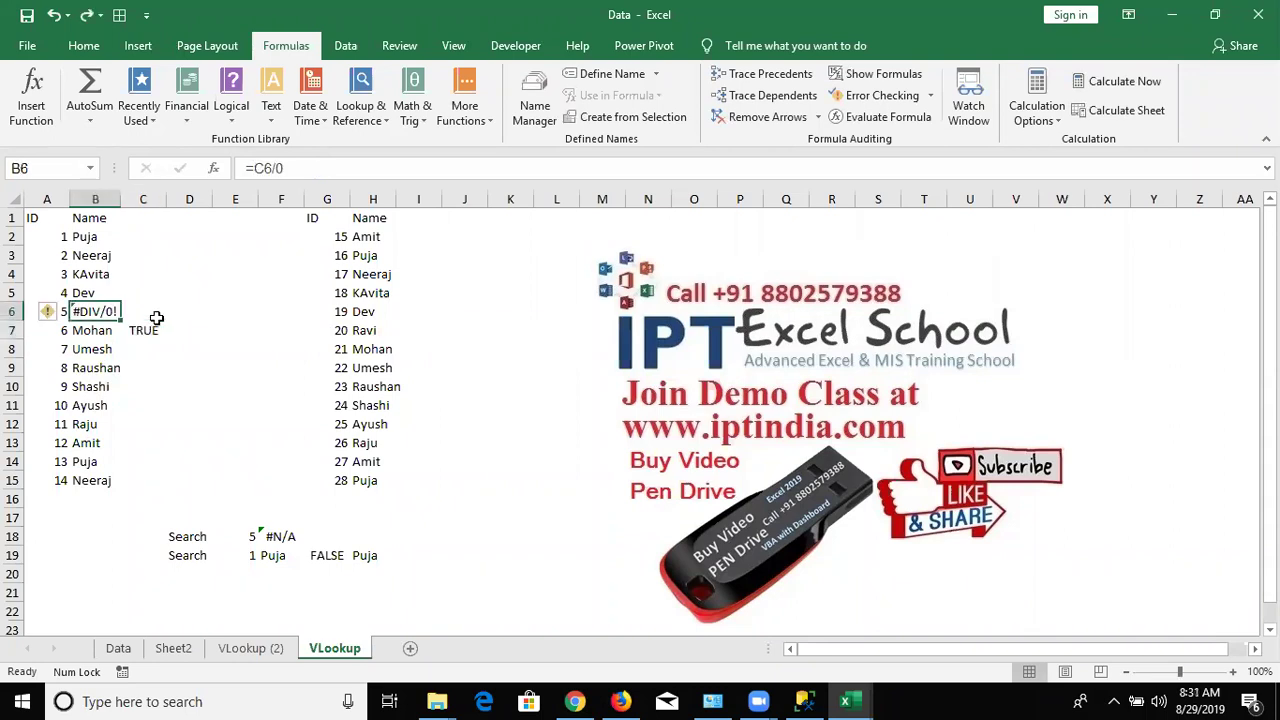
pyautogui.click(368, 560)
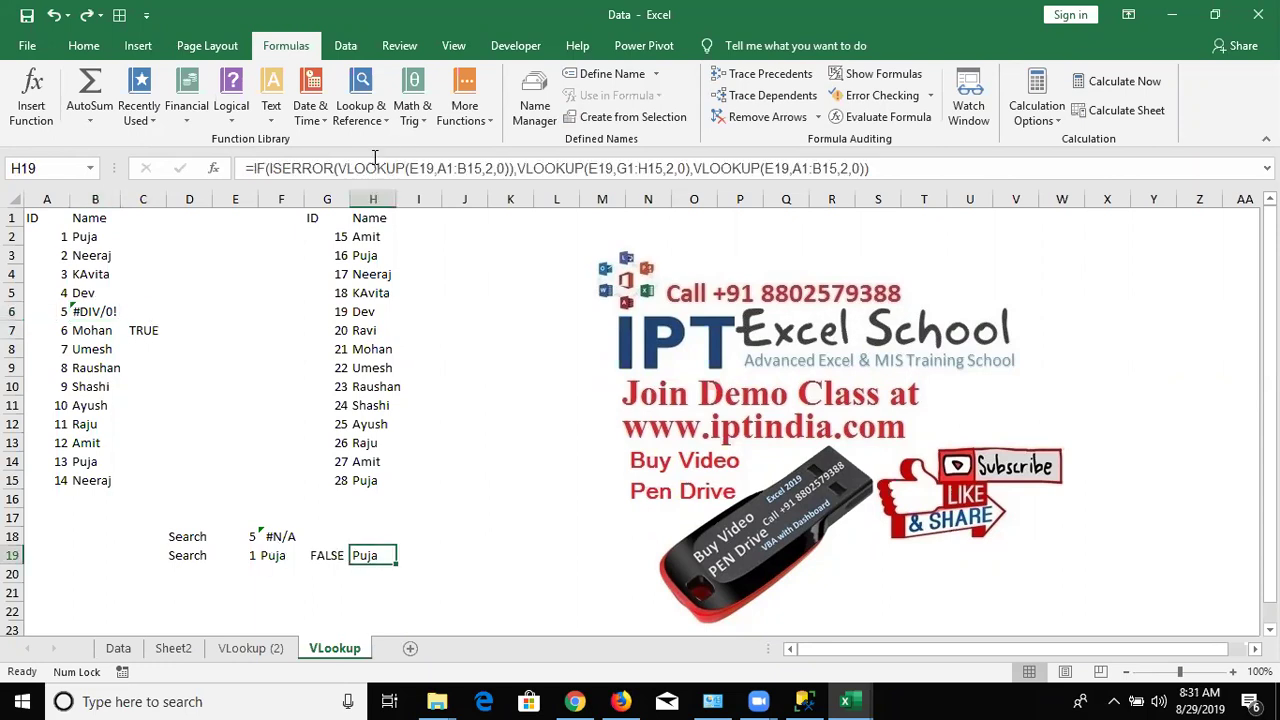
pyautogui.doubleClick(307, 167)
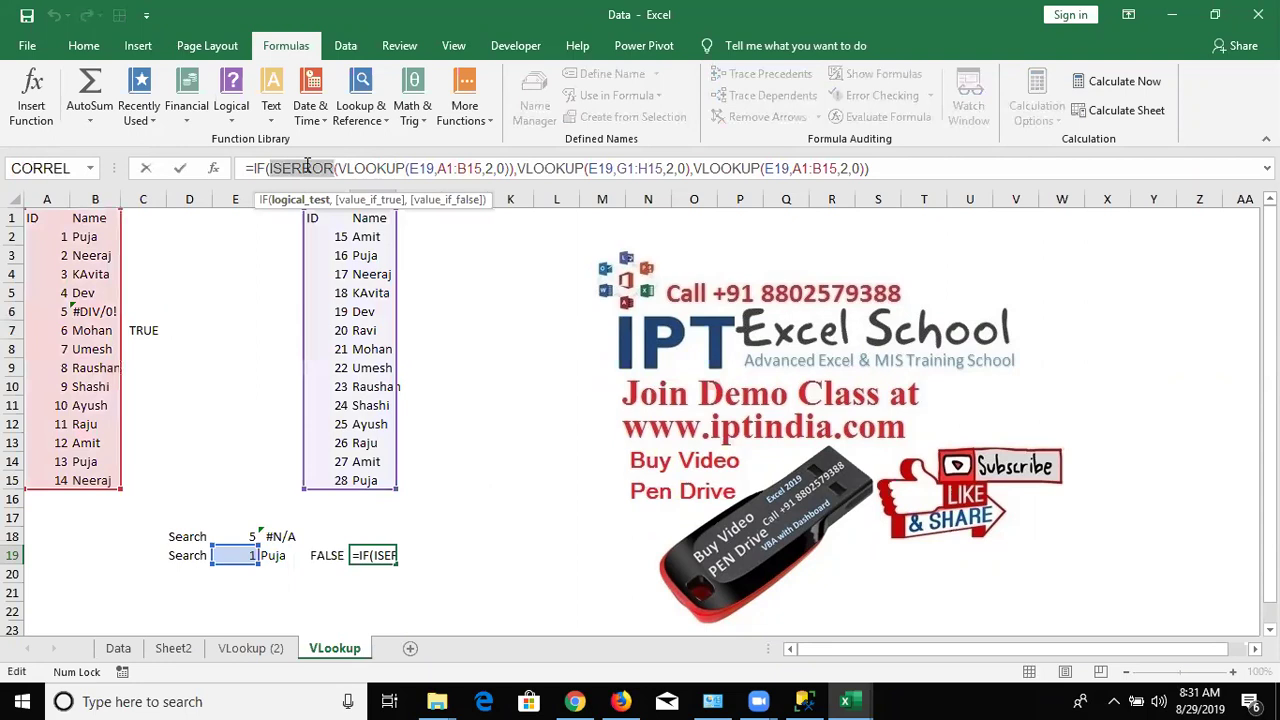
pyautogui.press('BackSpace')
pyautogui.write('ISERR')
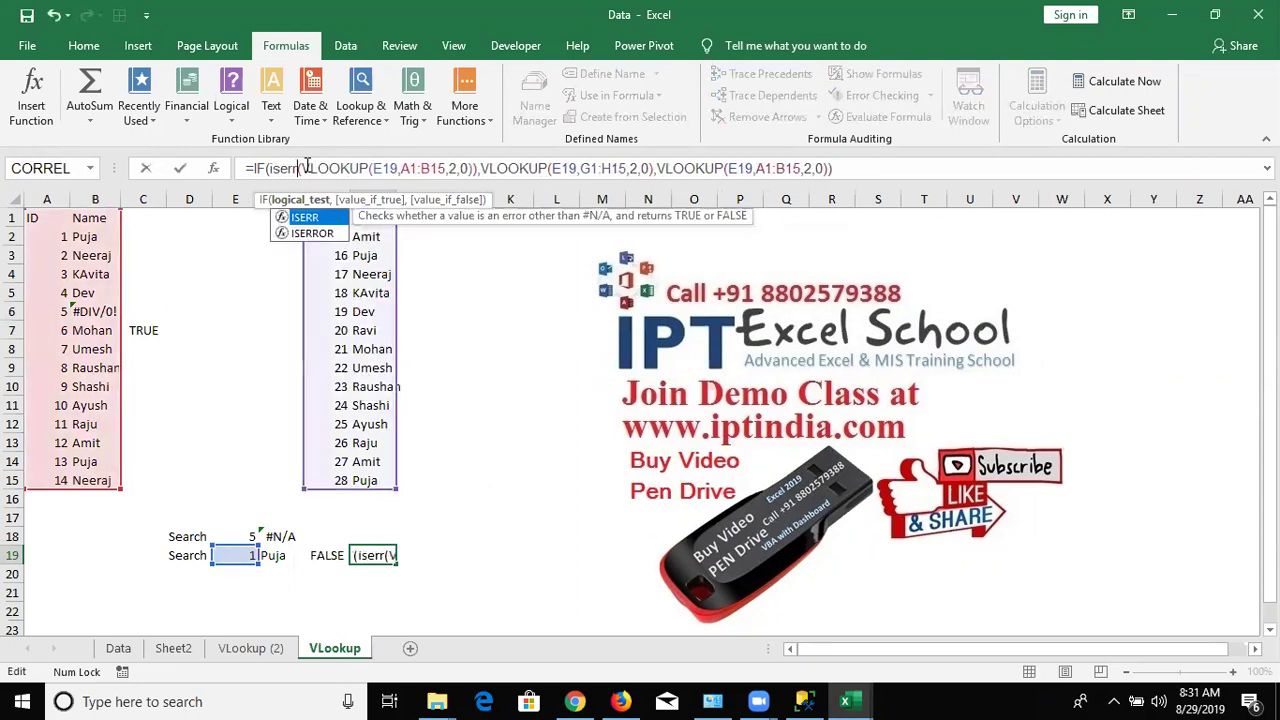
pyautogui.press('Return')
pyautogui.press('Up')
pyautogui.press('Left')
pyautogui.press('Left')
pyautogui.press('Left')
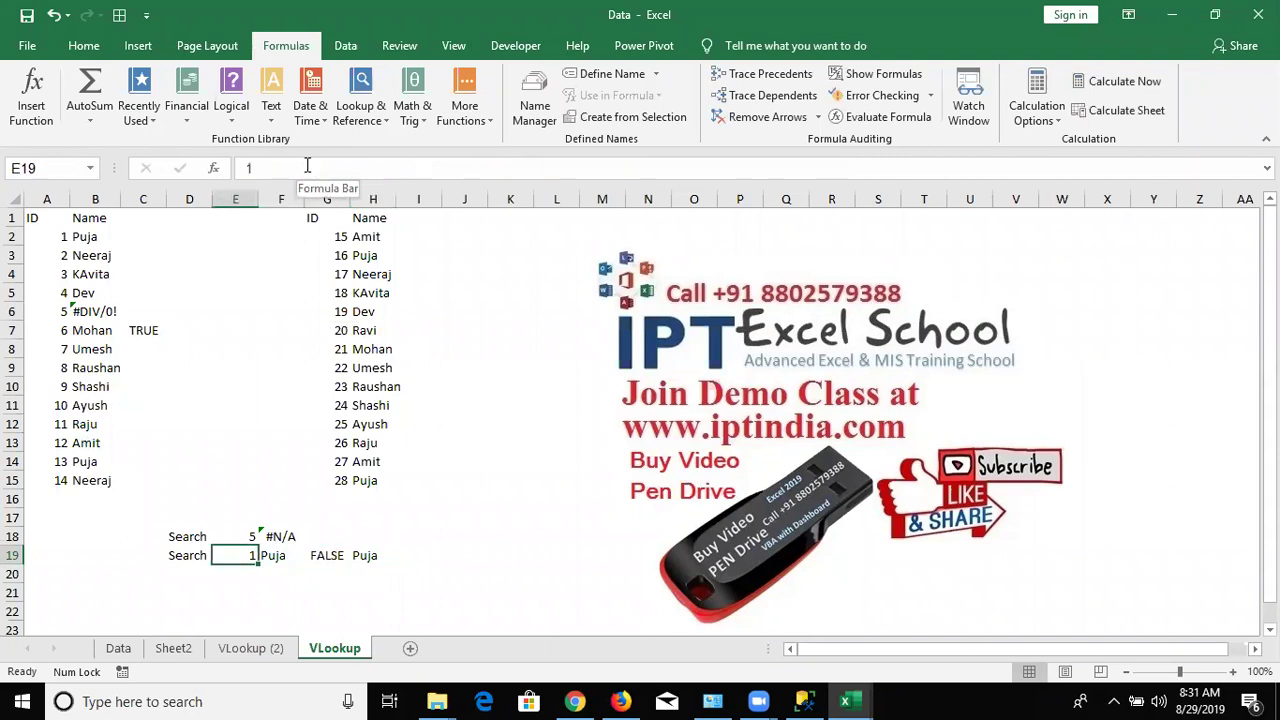
pyautogui.write('5')
pyautogui.press('Return')
pyautogui.press('Up')
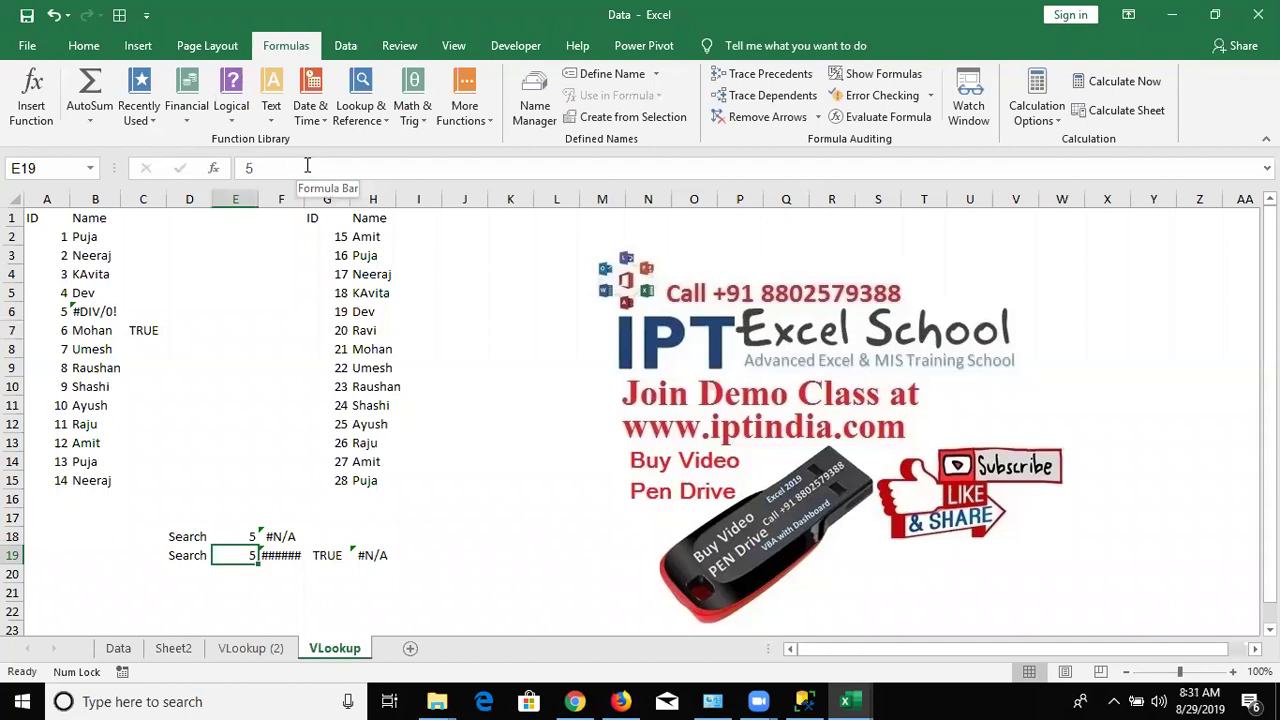
pyautogui.press('Right')
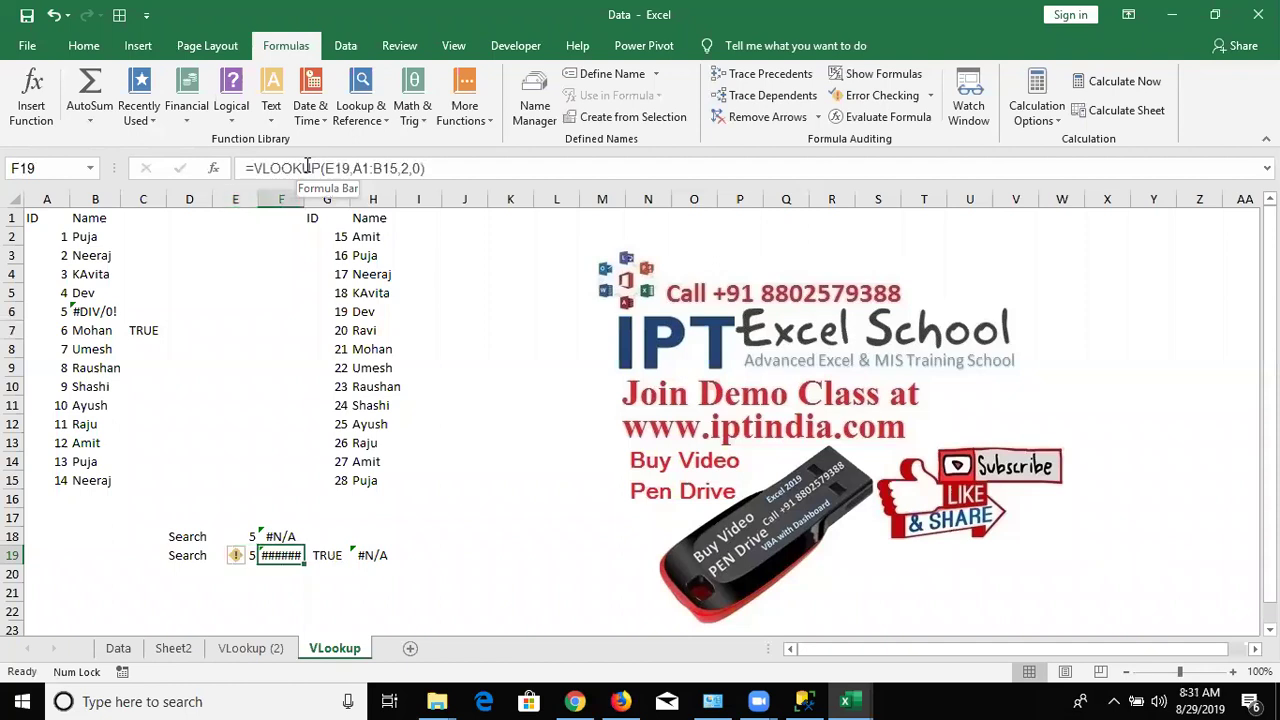
pyautogui.press('Right')
pyautogui.press('Right')
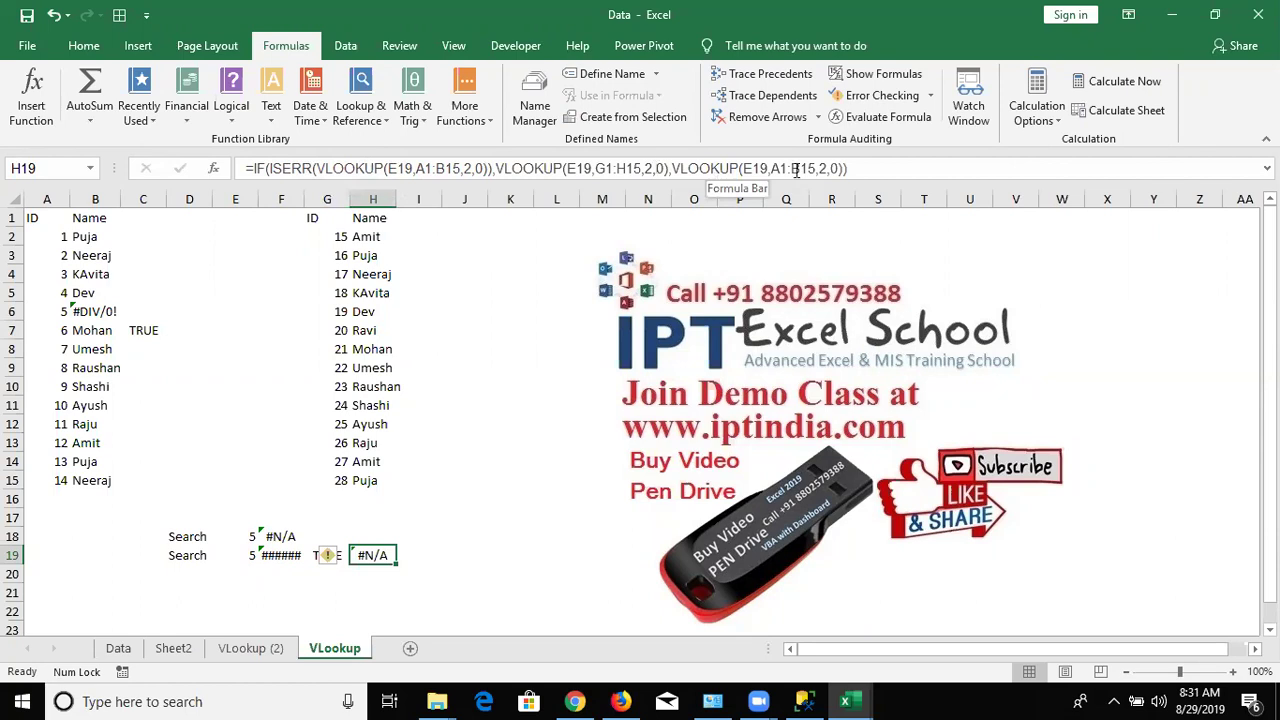
pyautogui.click(867, 118)
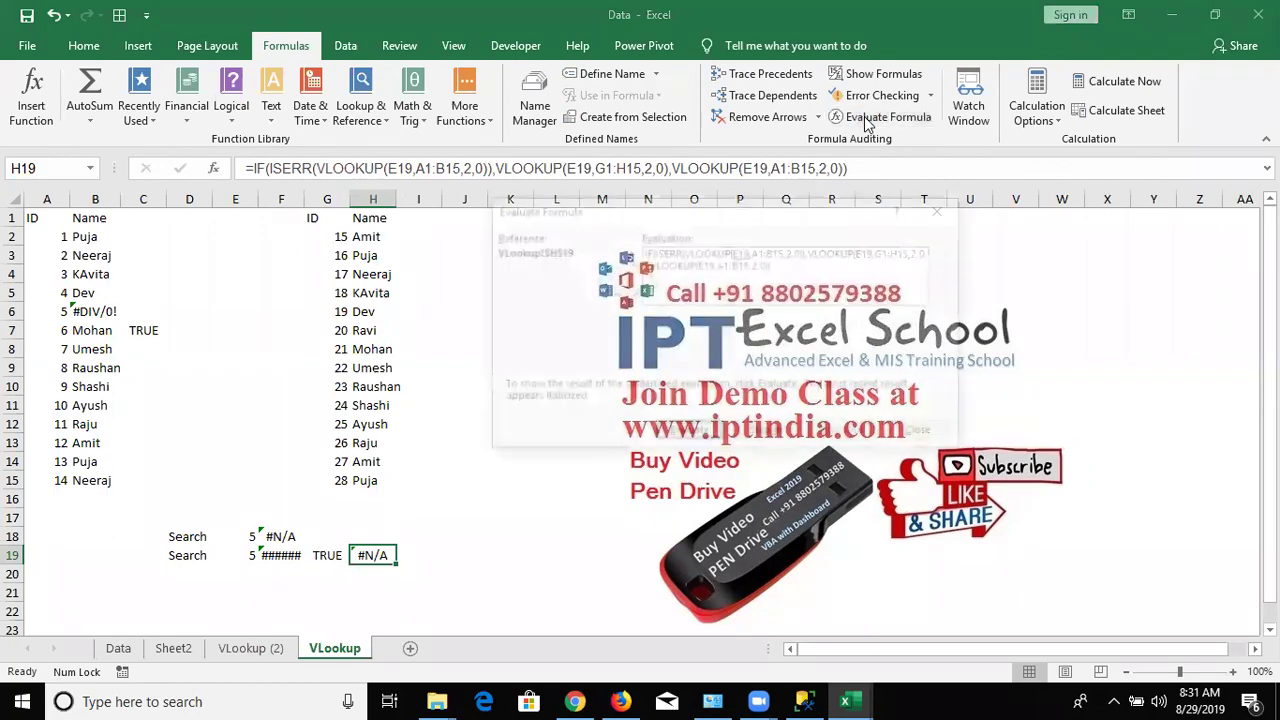
pyautogui.click(689, 434)
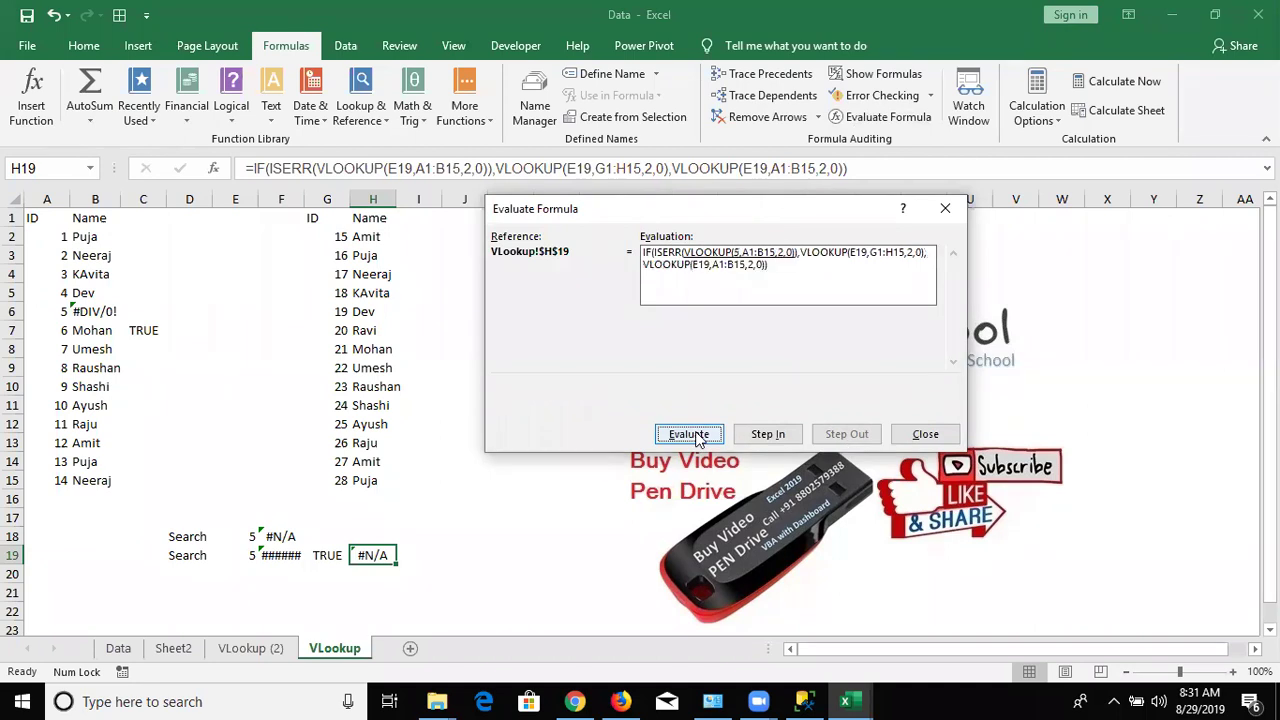
pyautogui.click(689, 434)
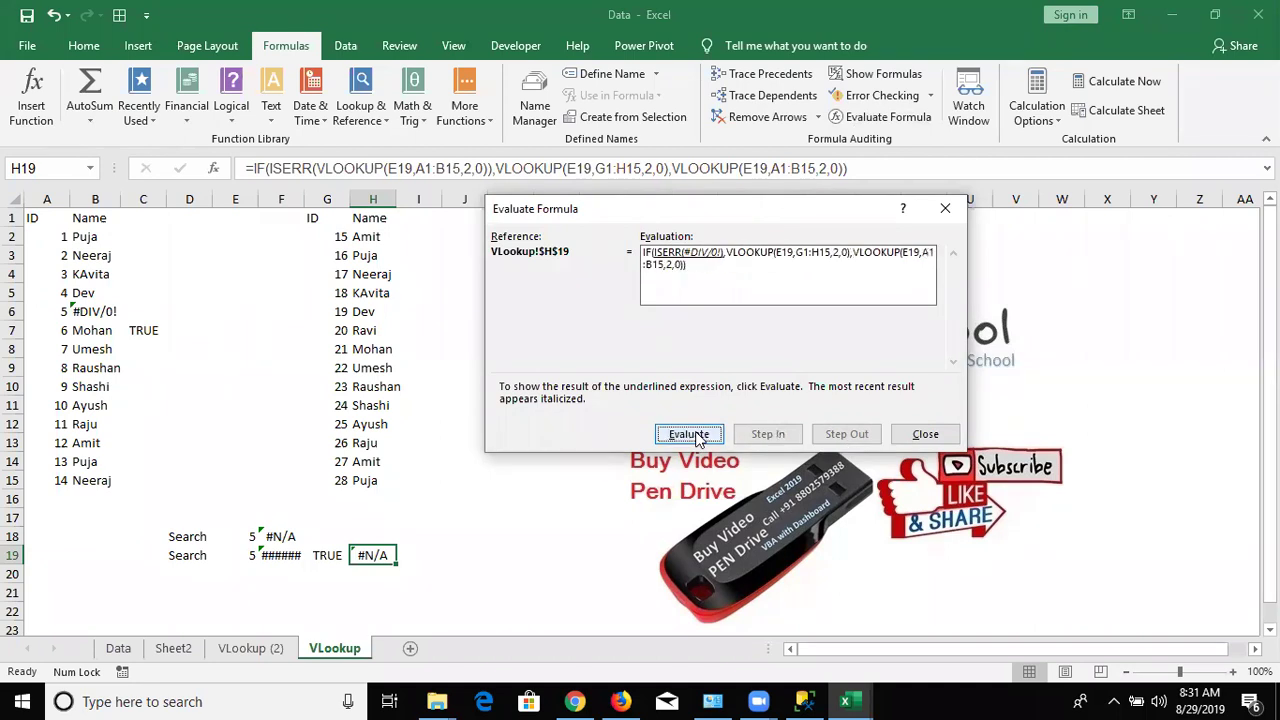
pyautogui.click(697, 438)
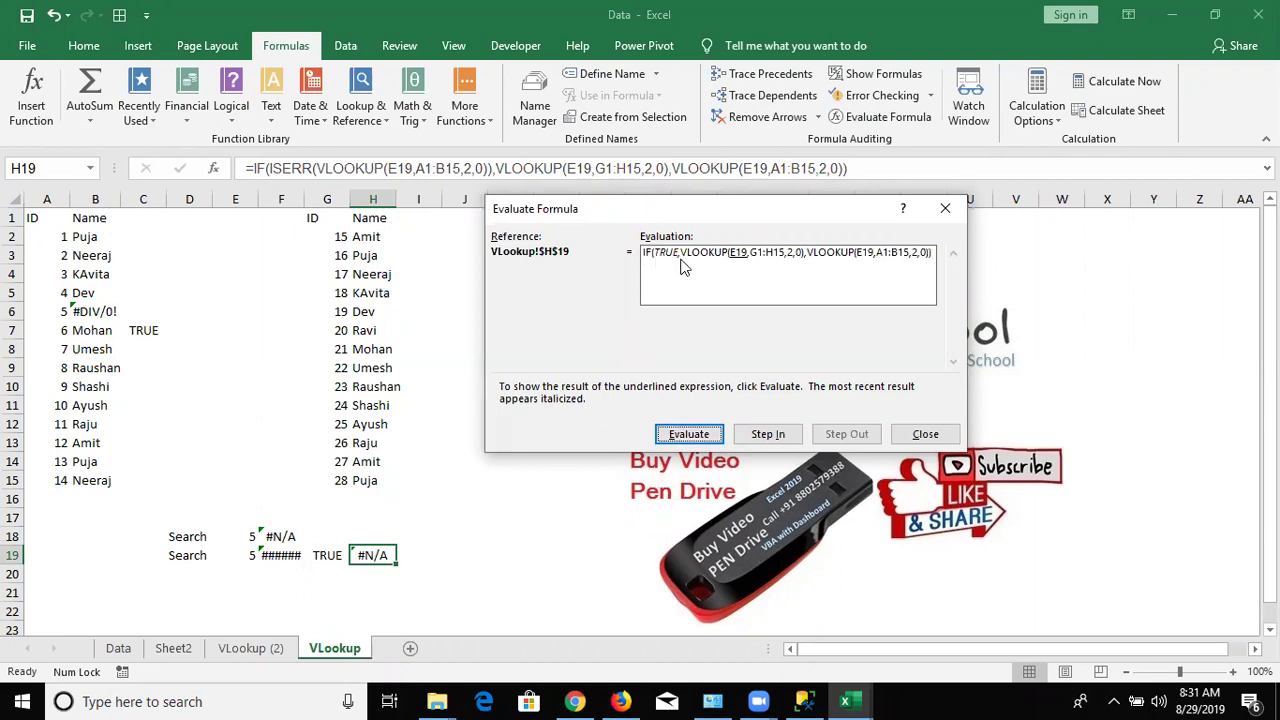
pyautogui.click(927, 437)
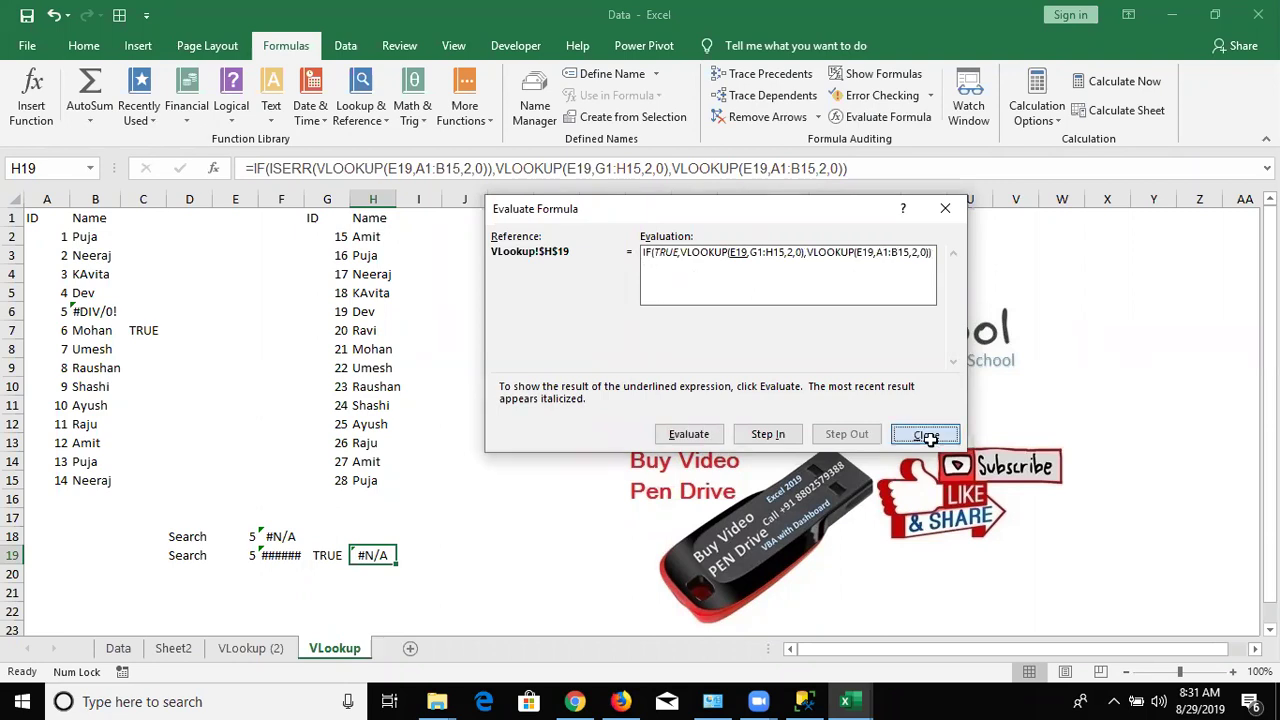
# Replace C7's formula with =ISNA(B6), which returns FALSE
pyautogui.click(162, 331)
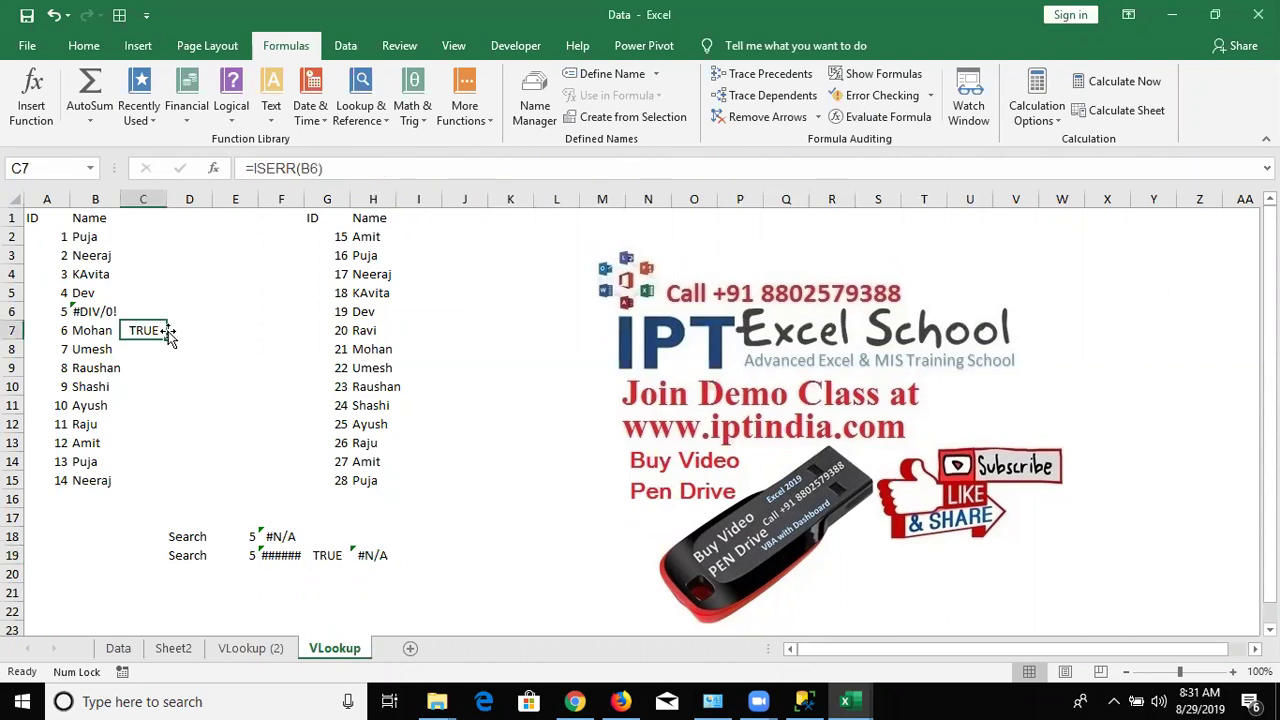
pyautogui.write('=')
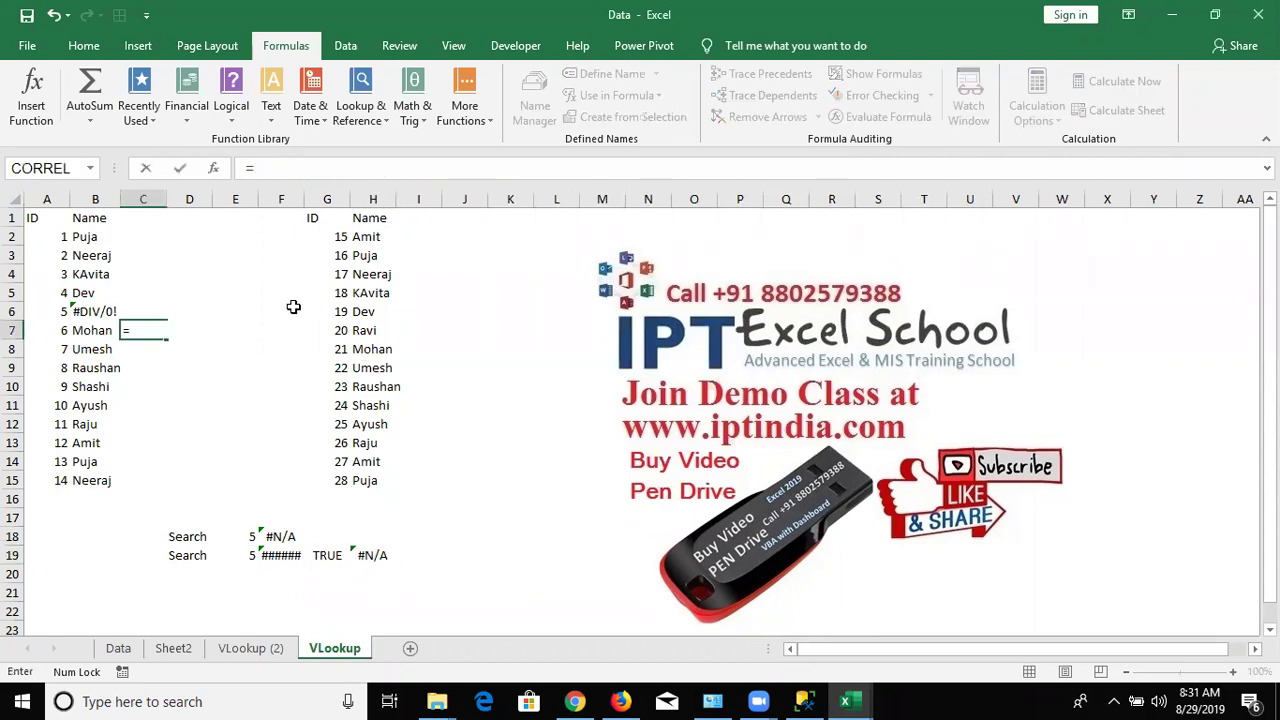
pyautogui.write('is')
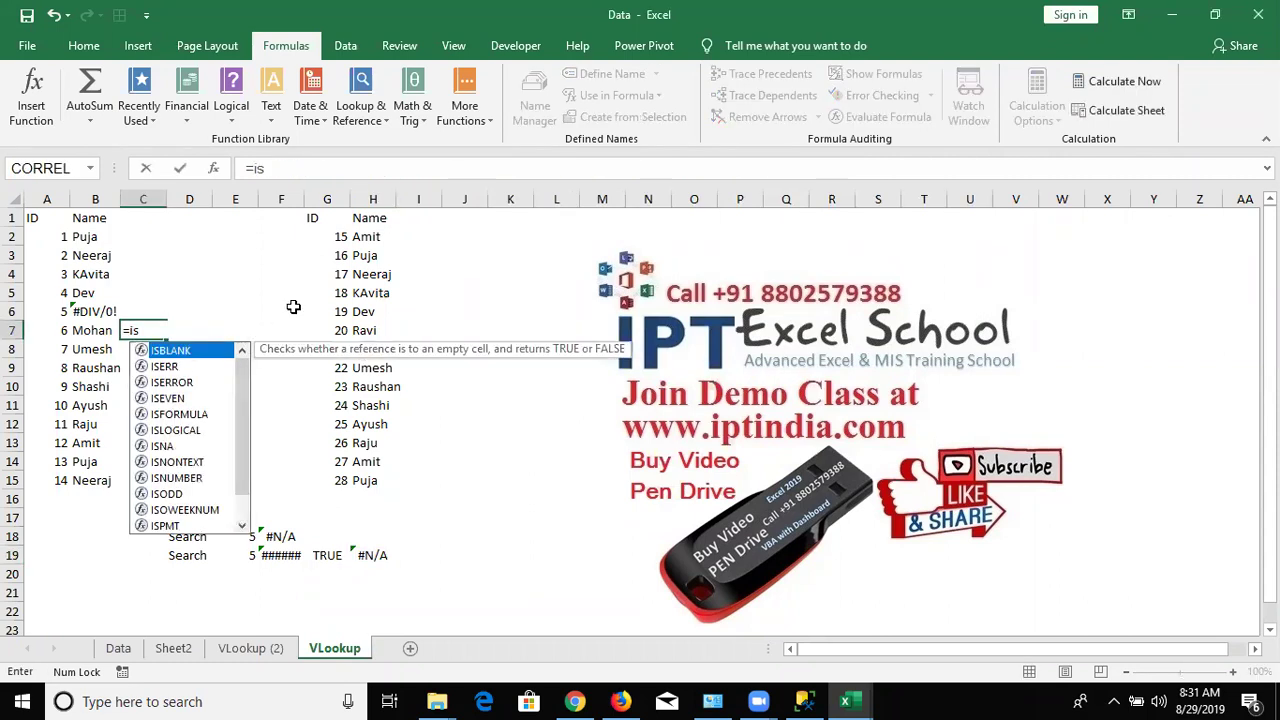
pyautogui.press('Down')
pyautogui.press('Down')
pyautogui.press('Down')
pyautogui.press('Down')
pyautogui.press('Down')
pyautogui.press('Down')
pyautogui.press('Down')
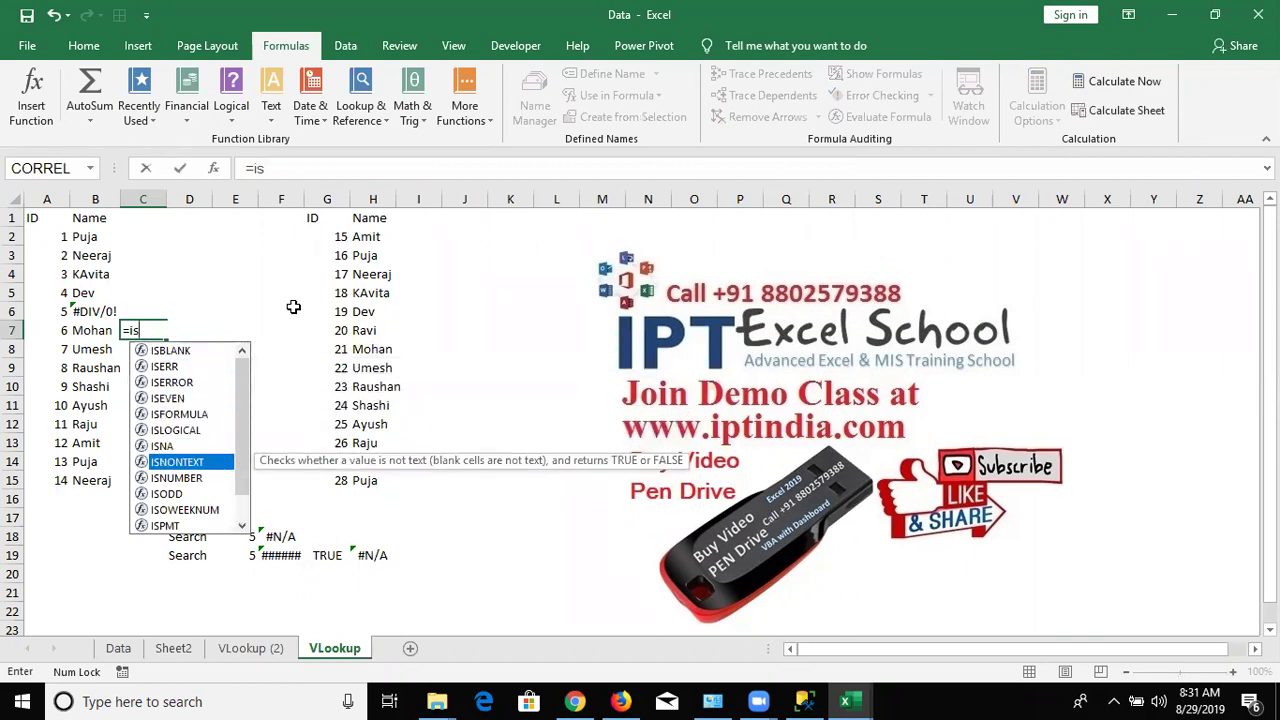
pyautogui.press('Up')
pyautogui.press('Tab')
pyautogui.press('Left')
pyautogui.press('Up')
pyautogui.hotkey('ctrl', 'Return')
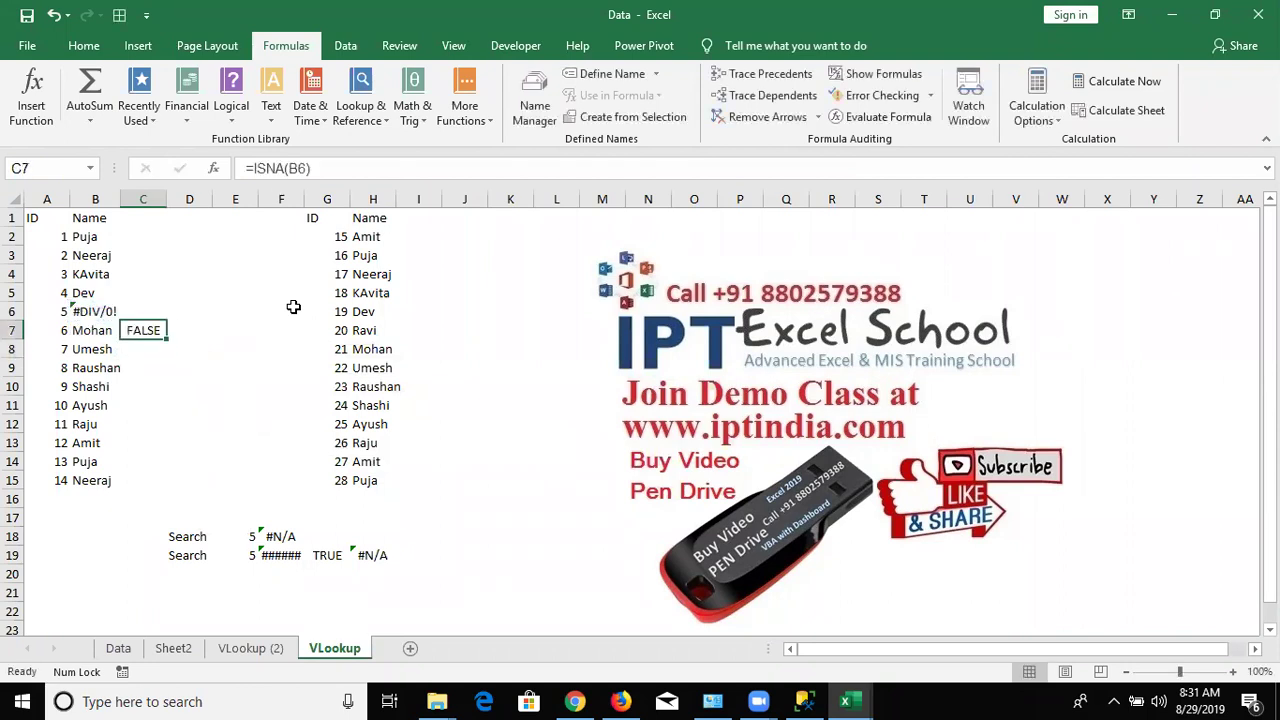
# Swap ISERR for ISNA in H19's IF formula, which now returns #DIV/0!
pyautogui.click(390, 557)
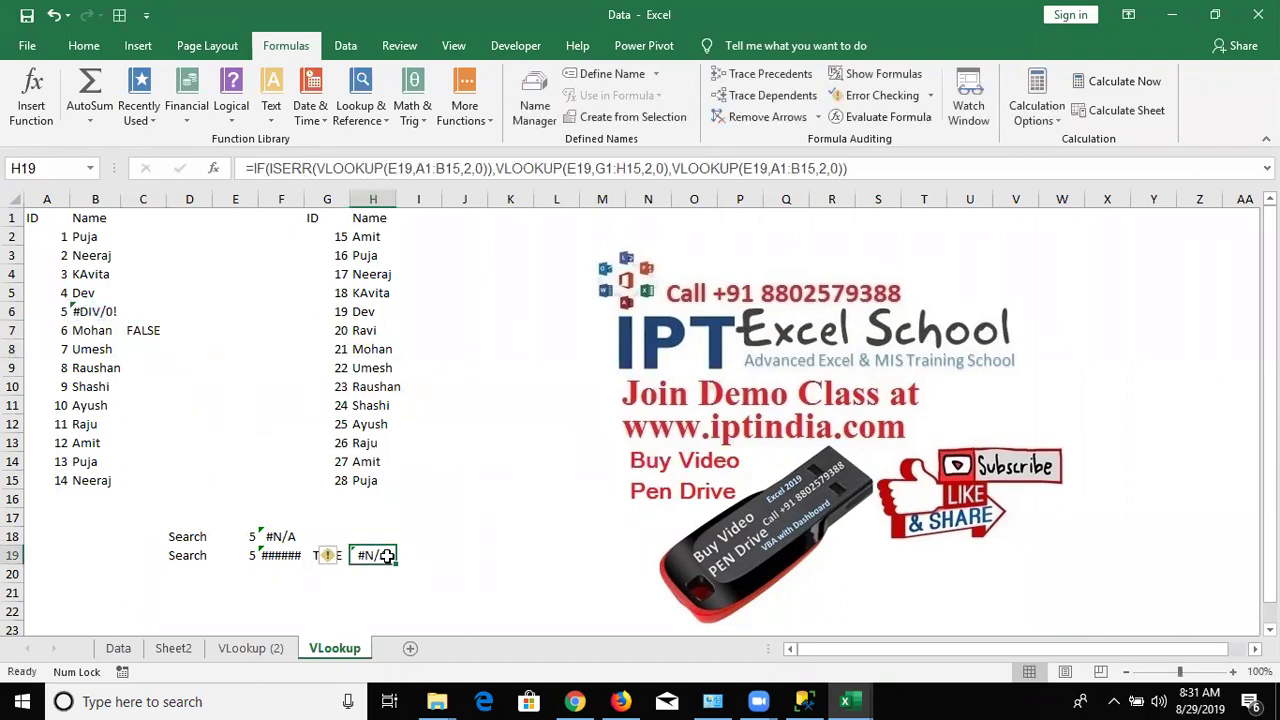
pyautogui.doubleClick(306, 168)
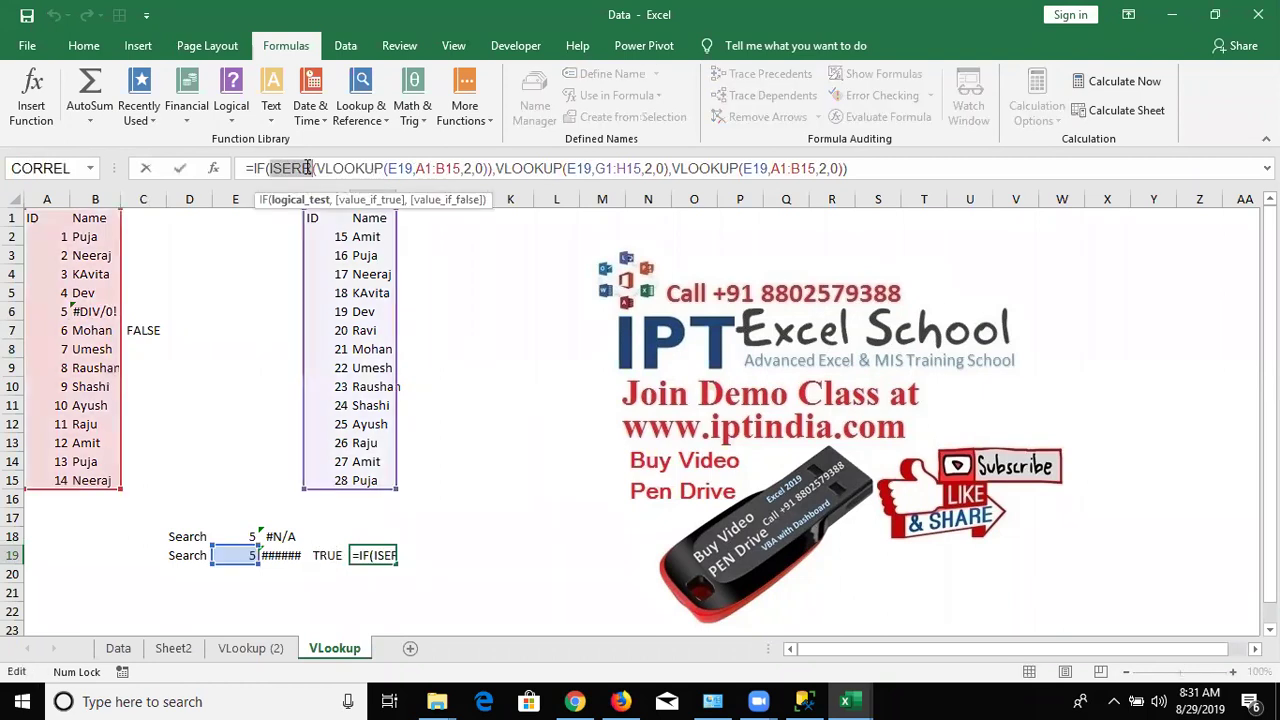
pyautogui.press('BackSpace')
pyautogui.write('is')
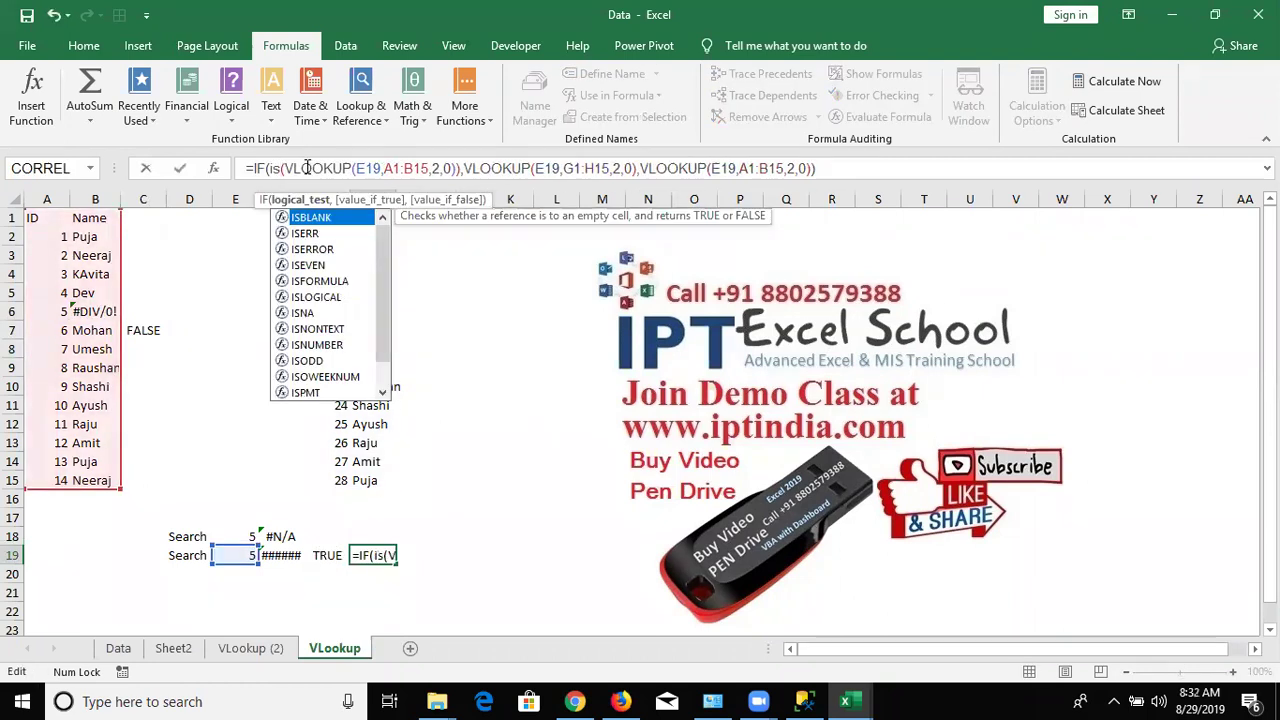
pyautogui.write('na')
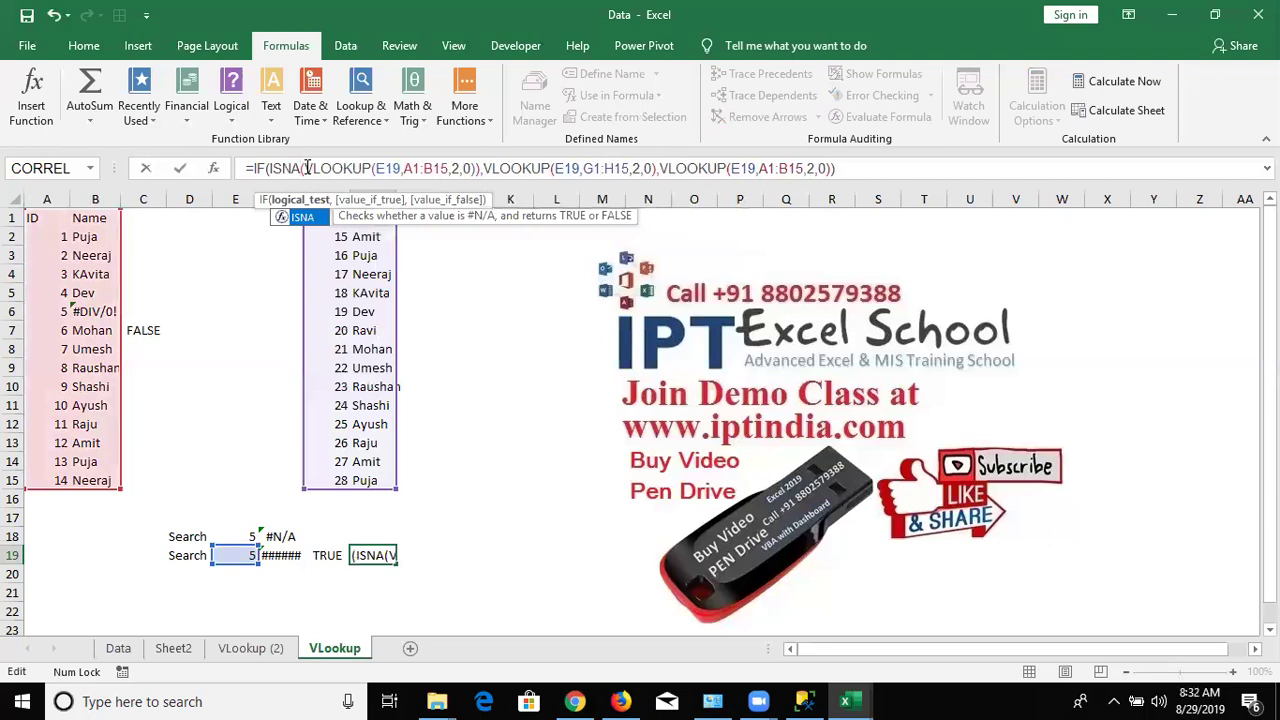
pyautogui.write('(')
pyautogui.press('Return')
pyautogui.press('Up')
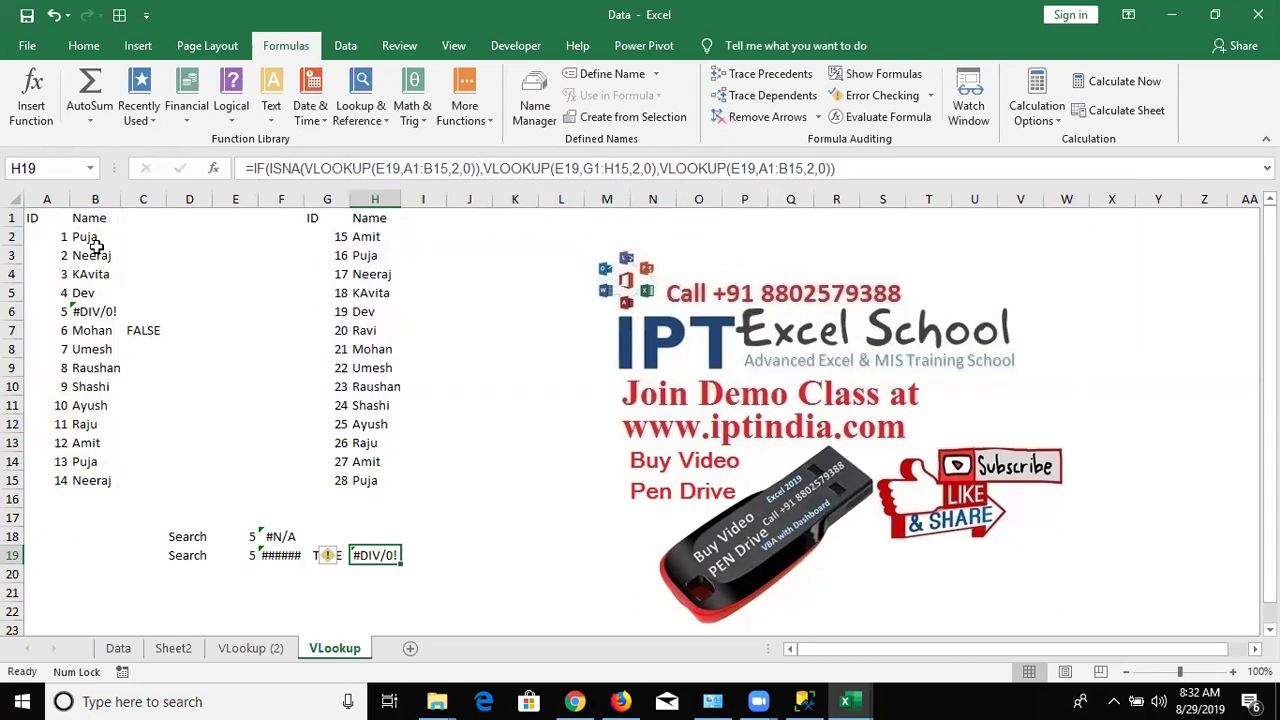
# Review the IFERROR formula in F18, the VLOOKUP in F19, and names in both tables
pyautogui.click(276, 540)
pyautogui.click(265, 427)
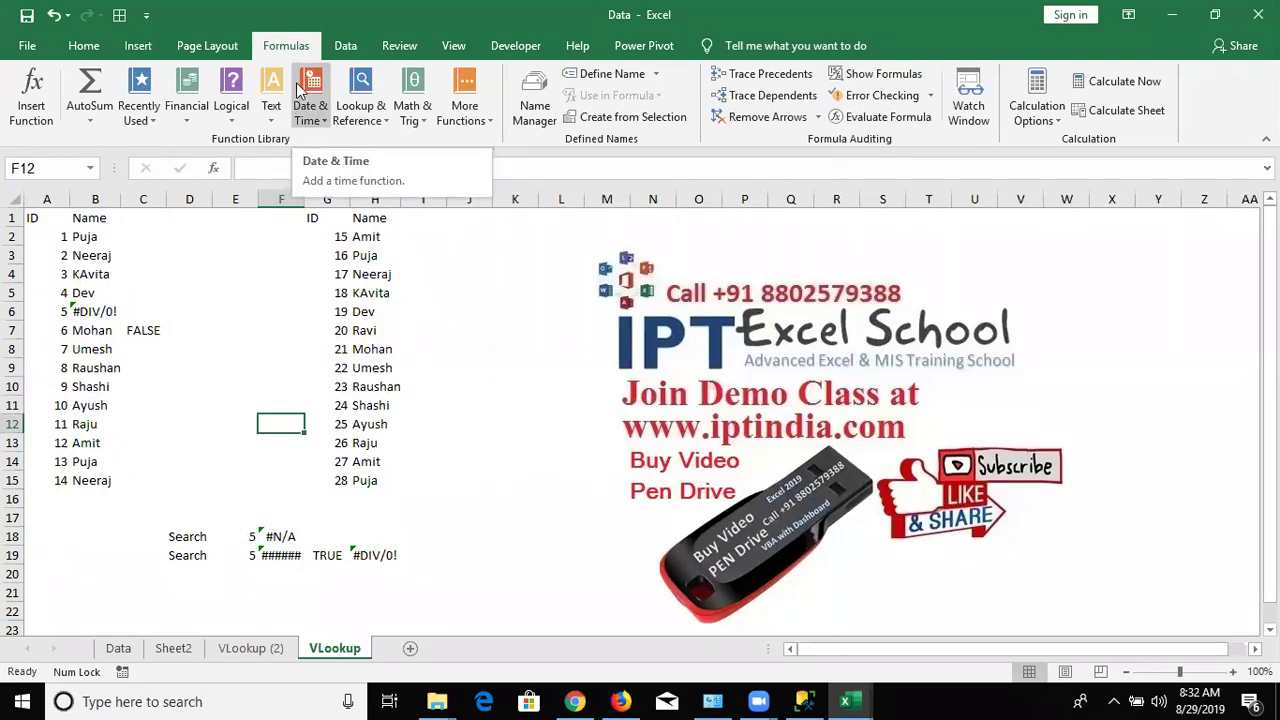
pyautogui.click(405, 481)
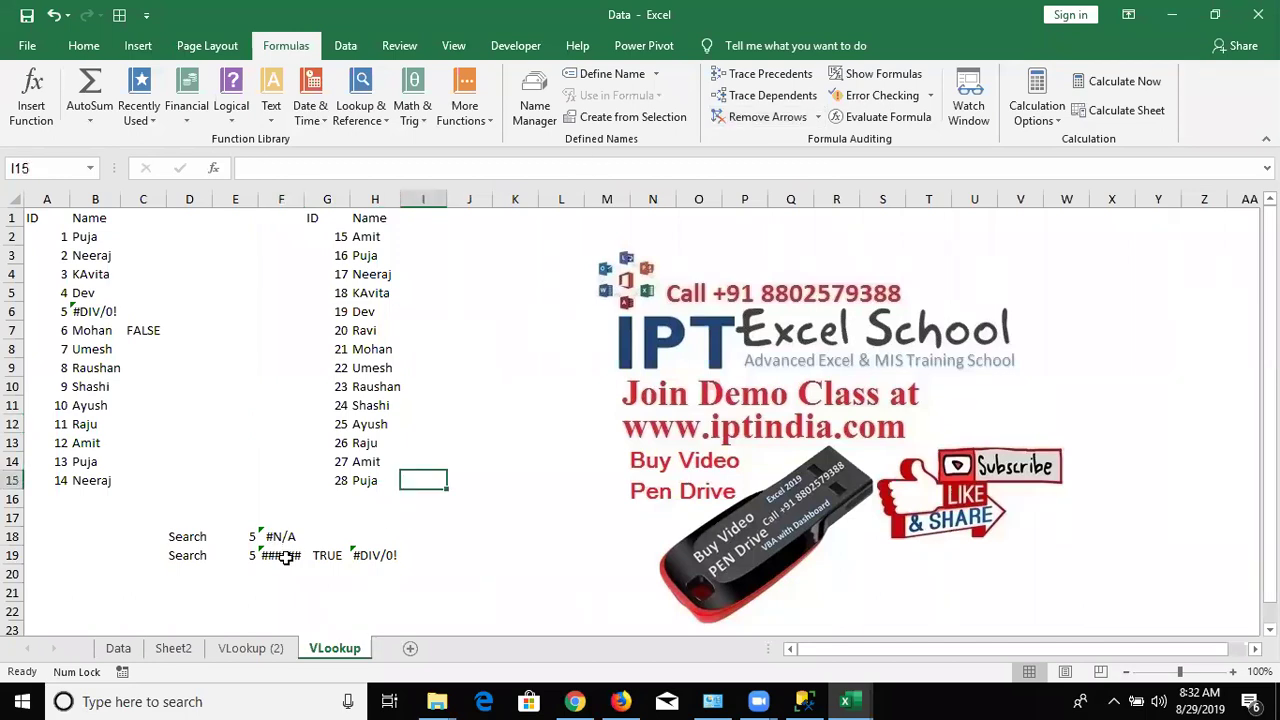
pyautogui.click(289, 557)
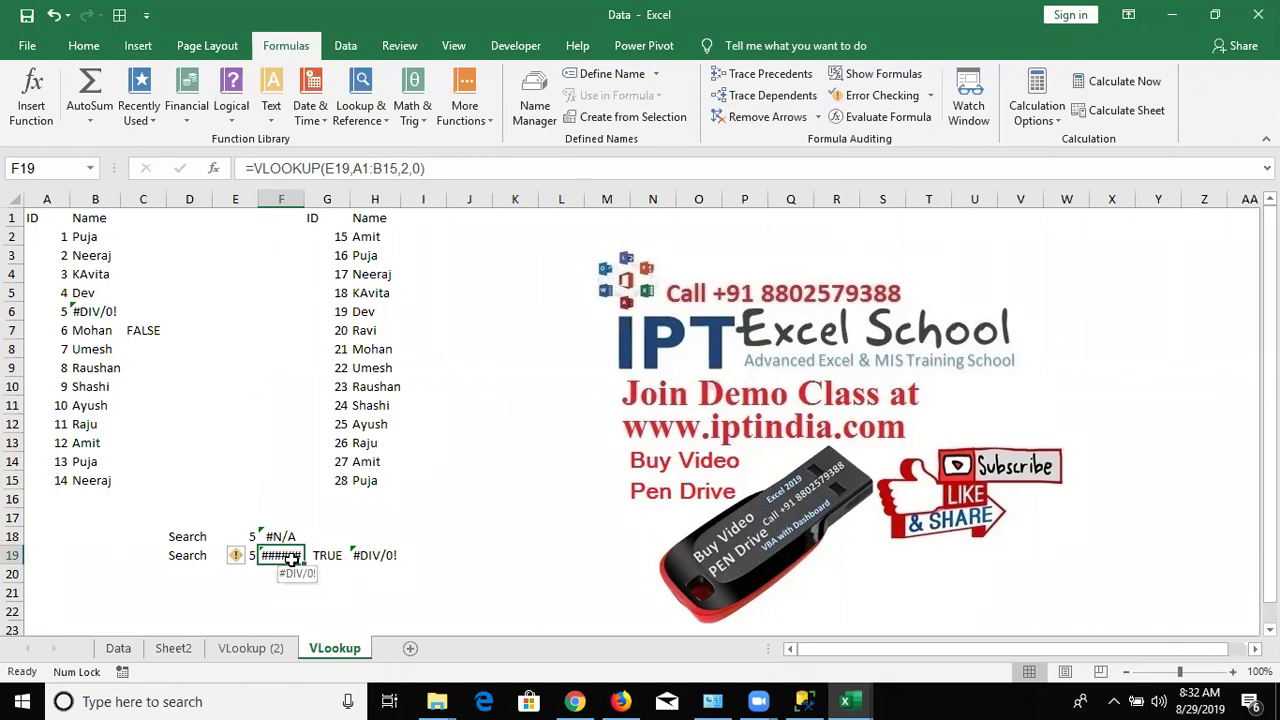
pyautogui.click(98, 287)
pyautogui.click(378, 292)
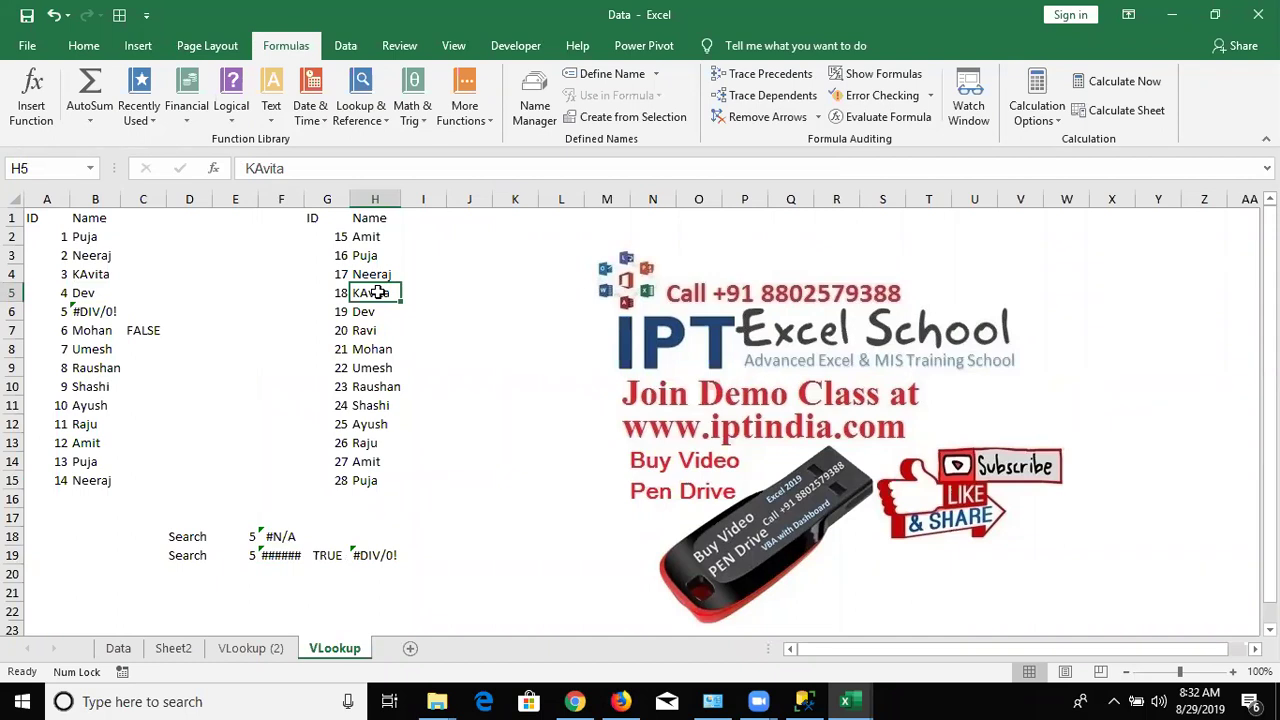
# Select the search area E18:H20, then minimize Excel to show the desktop
pyautogui.moveTo(245, 538); pyautogui.dragTo(368, 571)
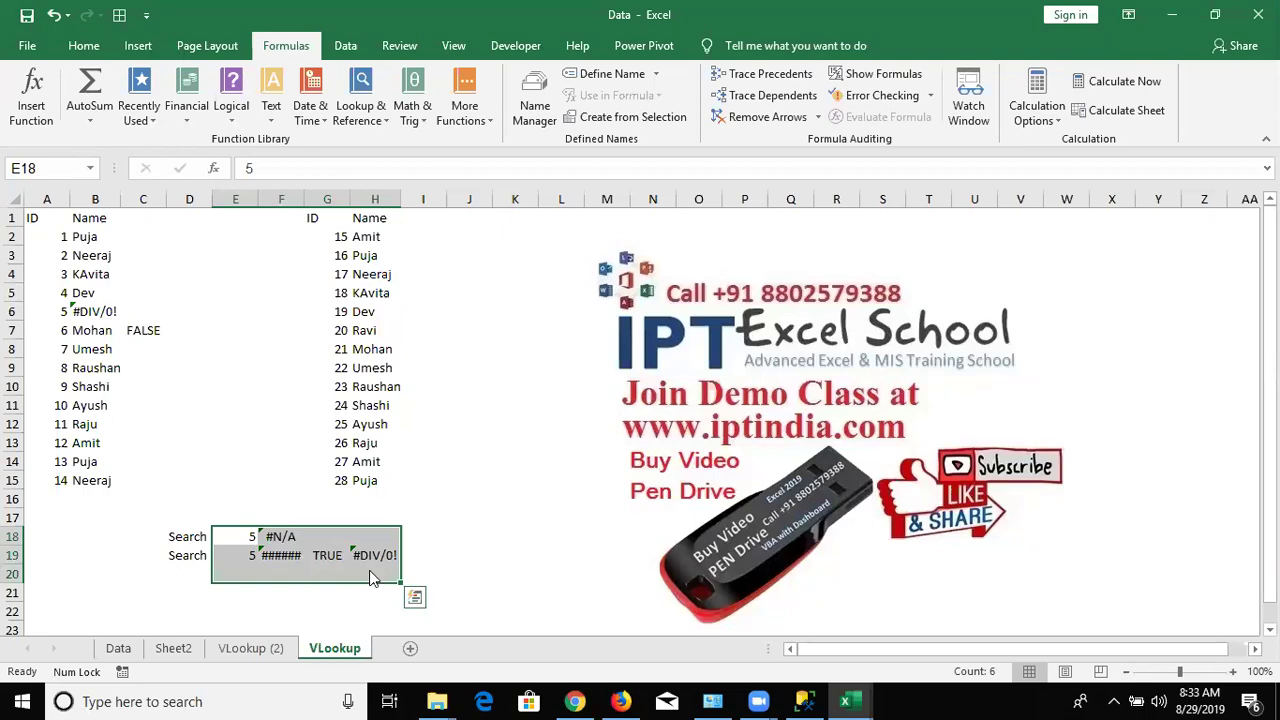
pyautogui.press('super+d')
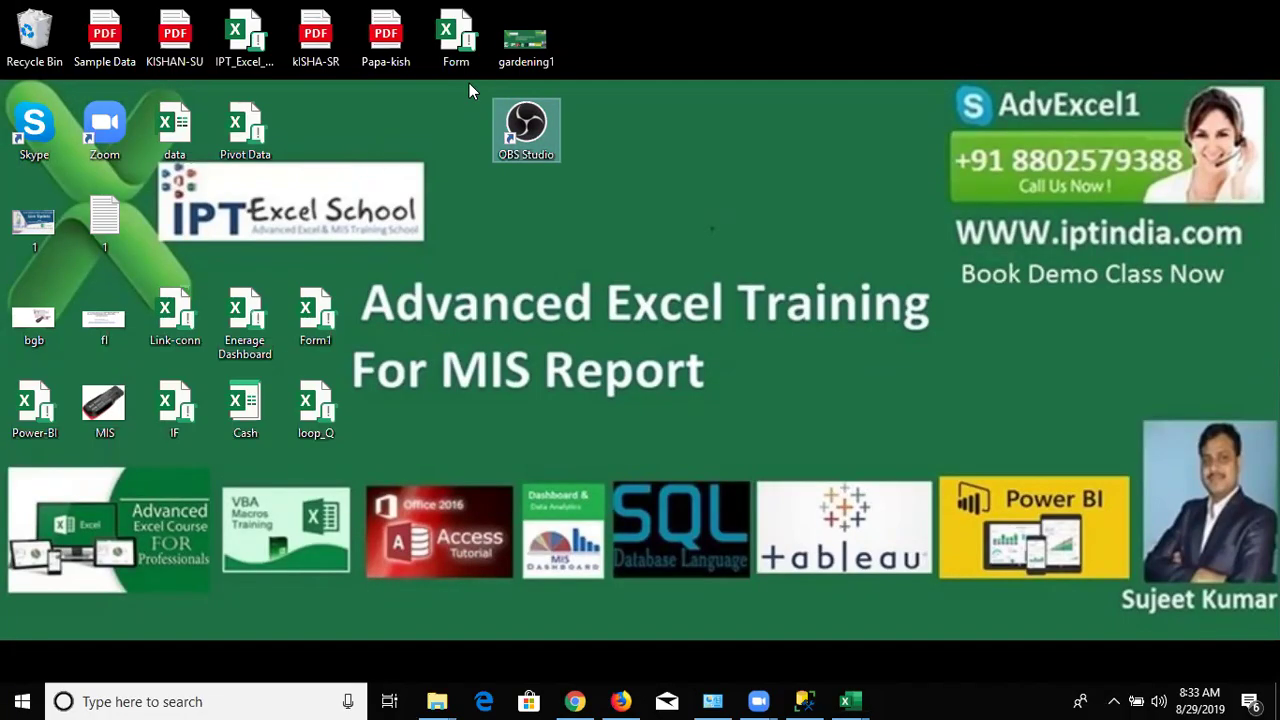